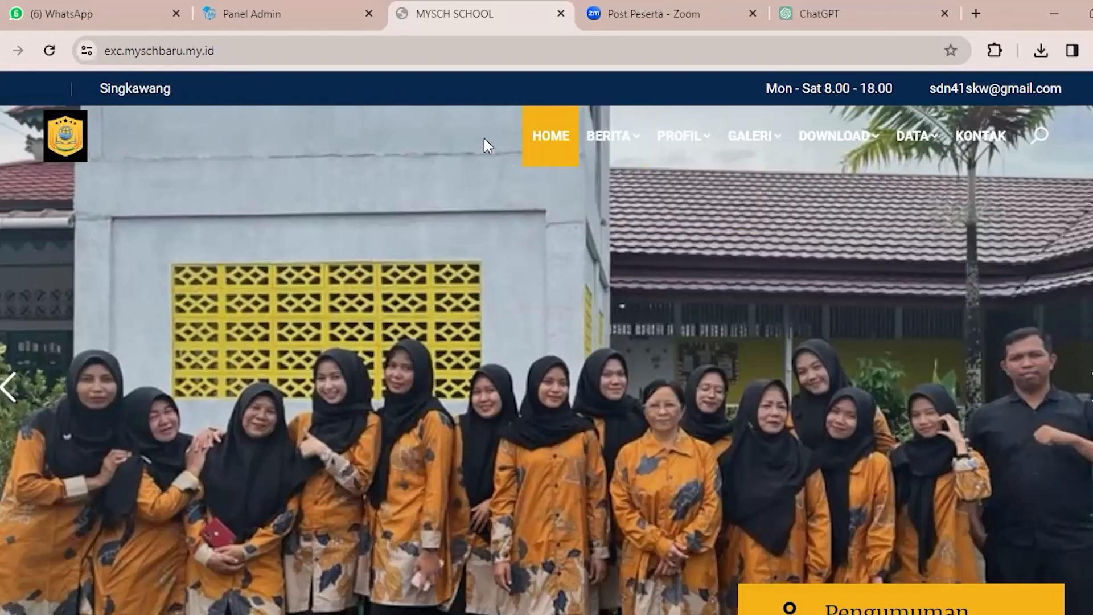
Look through the BERITA and GALERI submenus, open the FOTO page, and return to the school homepage.
mouse_move(598, 135)
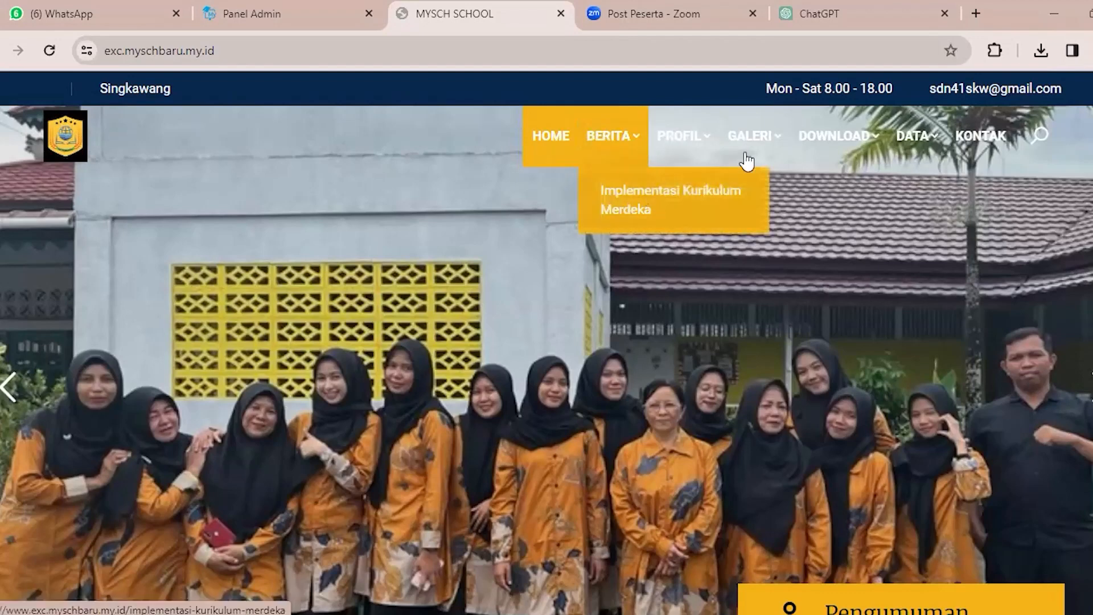
mouse_move(751, 156)
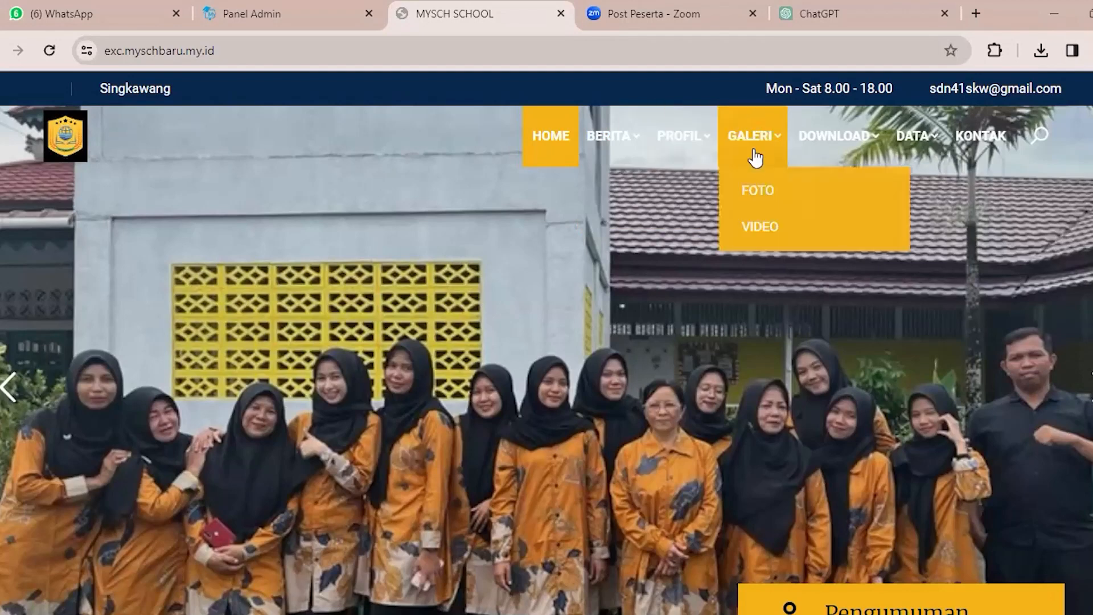
left_click(756, 187)
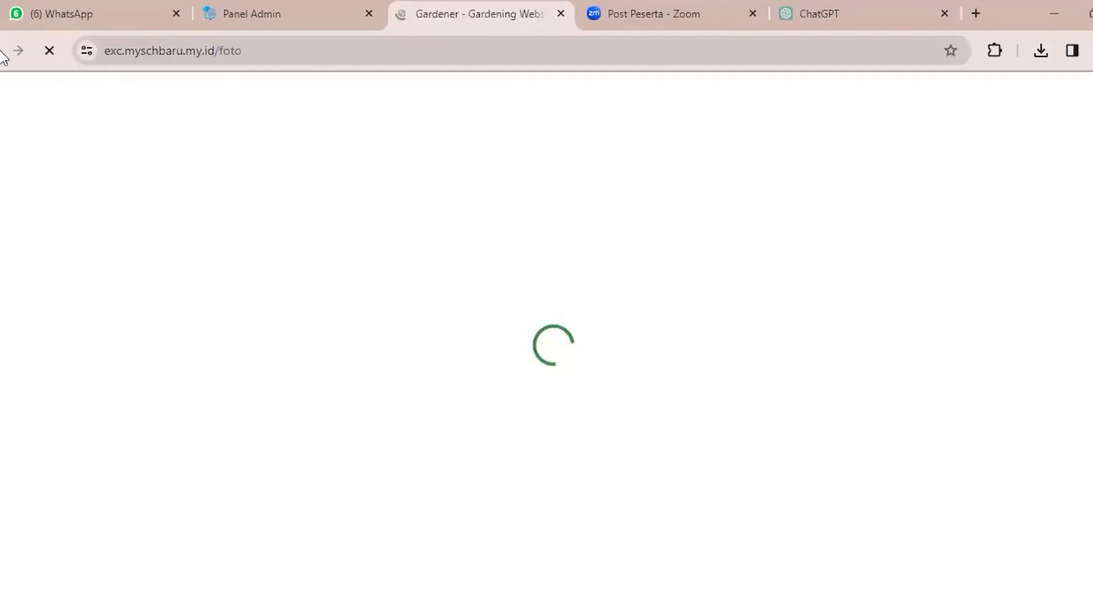
left_click(1, 60)
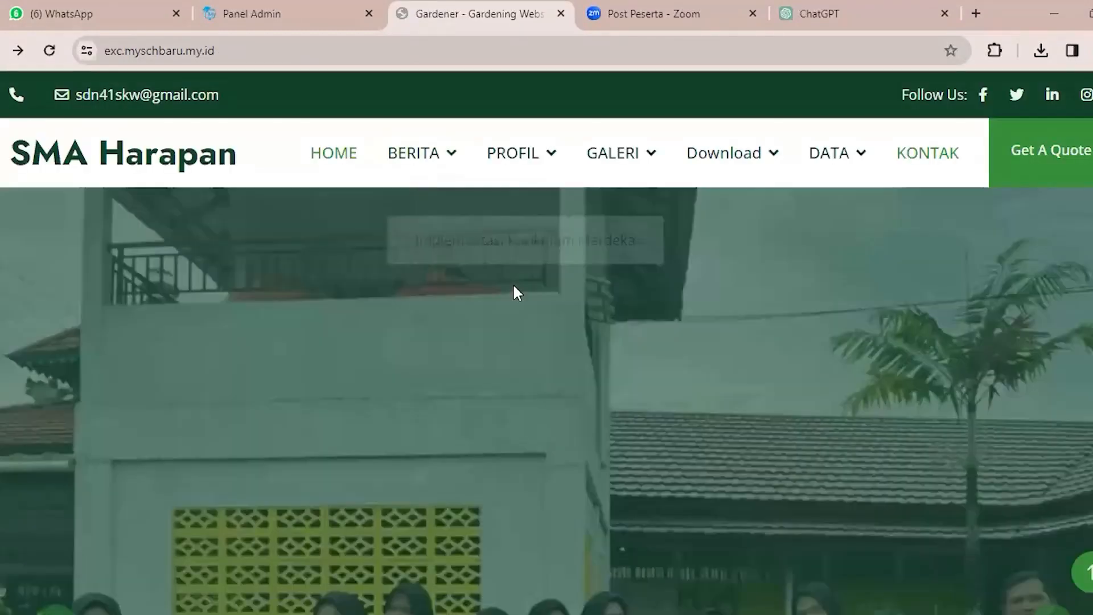
Examine the homepage's banner, highlight cards, welcome text, Visi and Misi section, and counters.
scroll(514, 288, "down", 5)
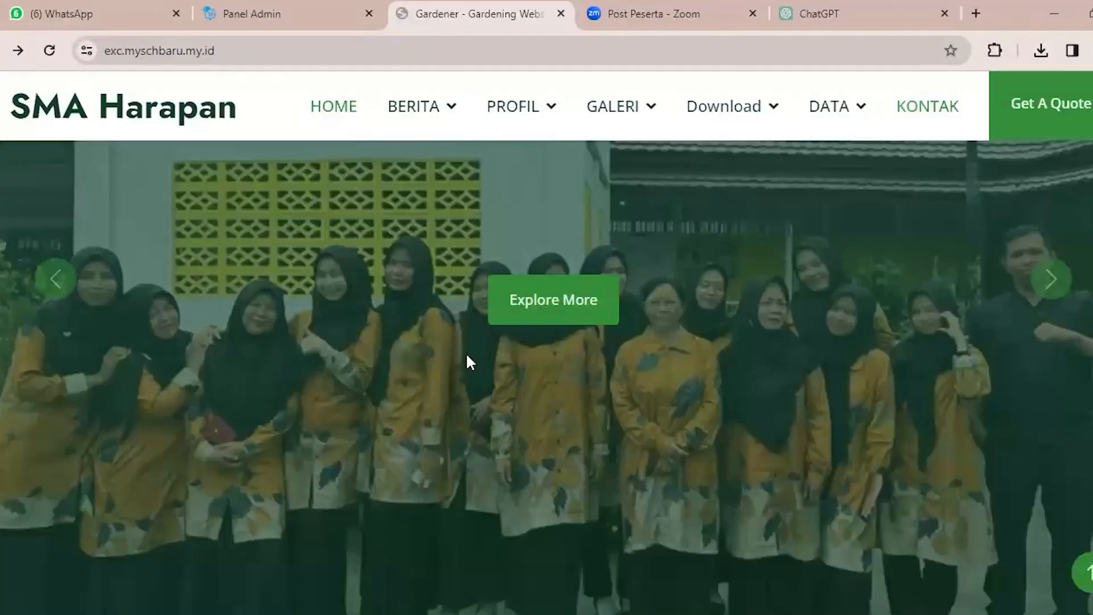
scroll(472, 357, "down", 4)
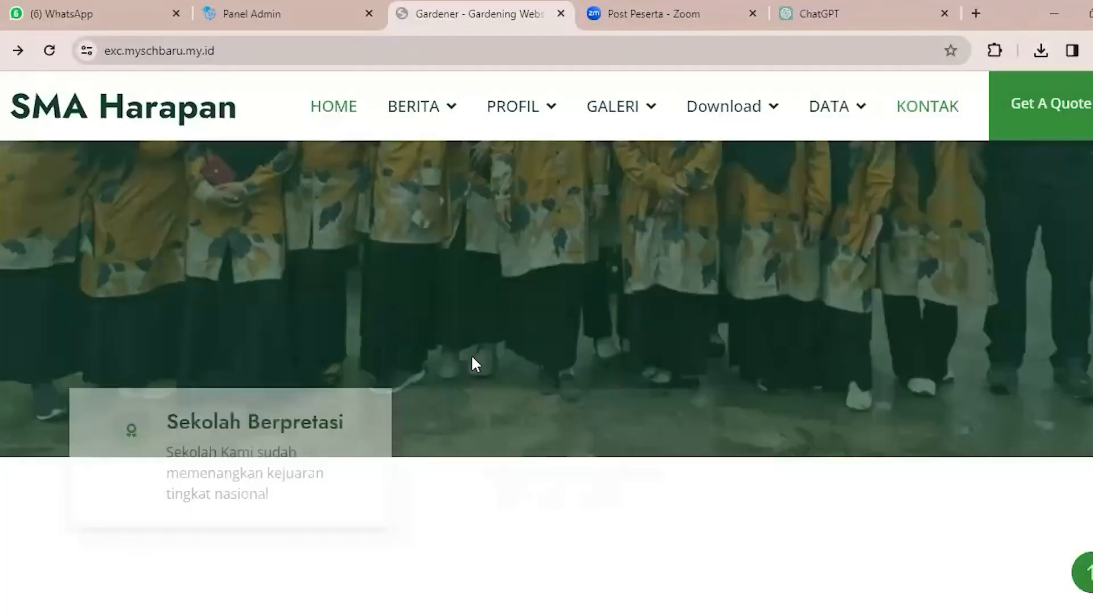
scroll(471, 354, "down", 3)
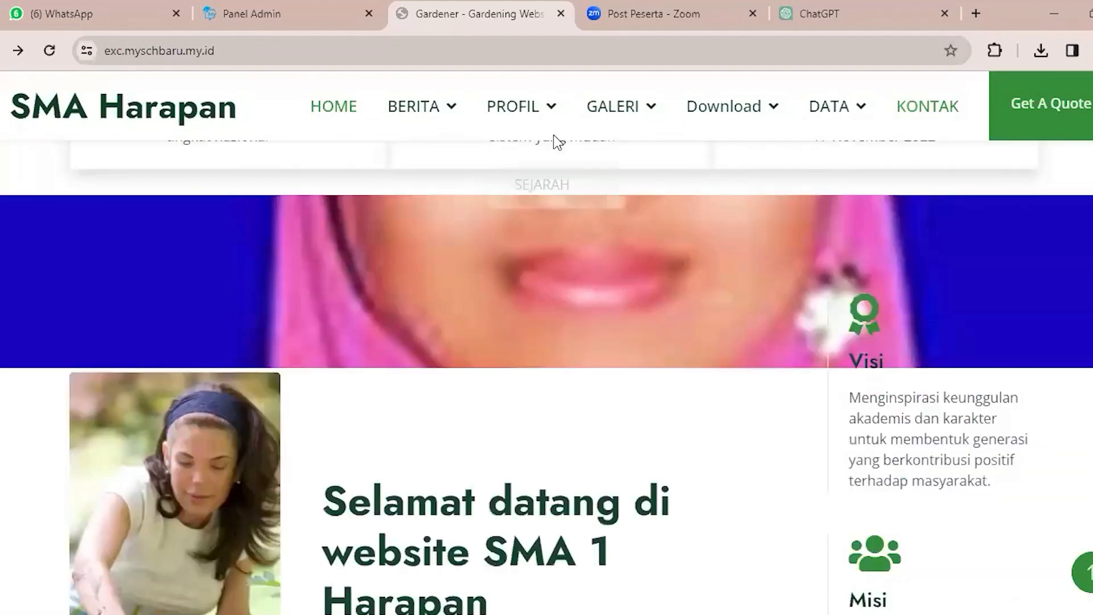
scroll(802, 514, "up", 6)
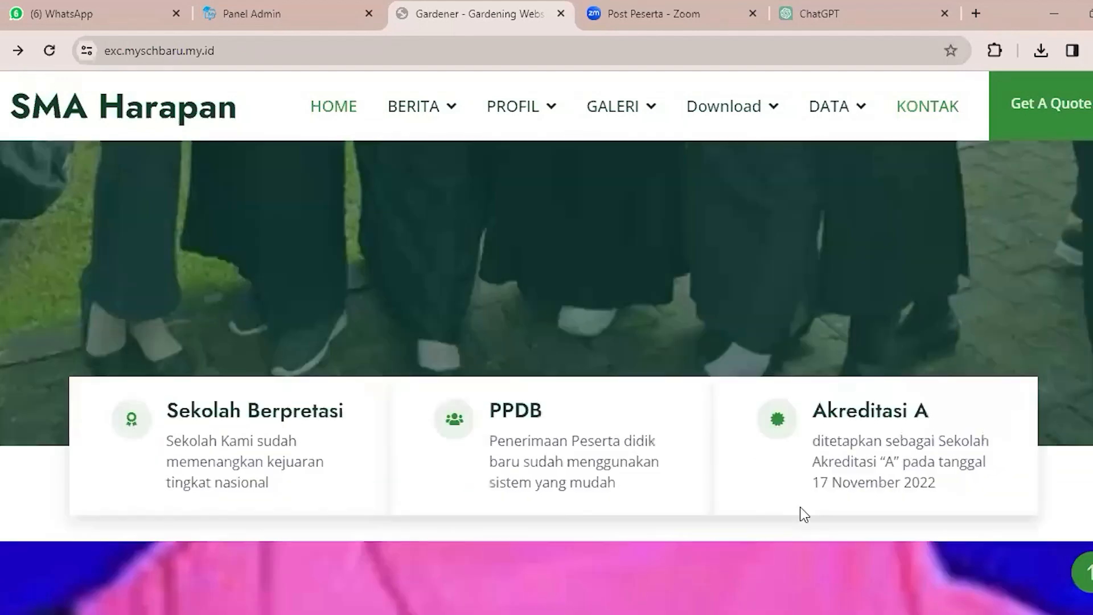
scroll(802, 513, "down", 5)
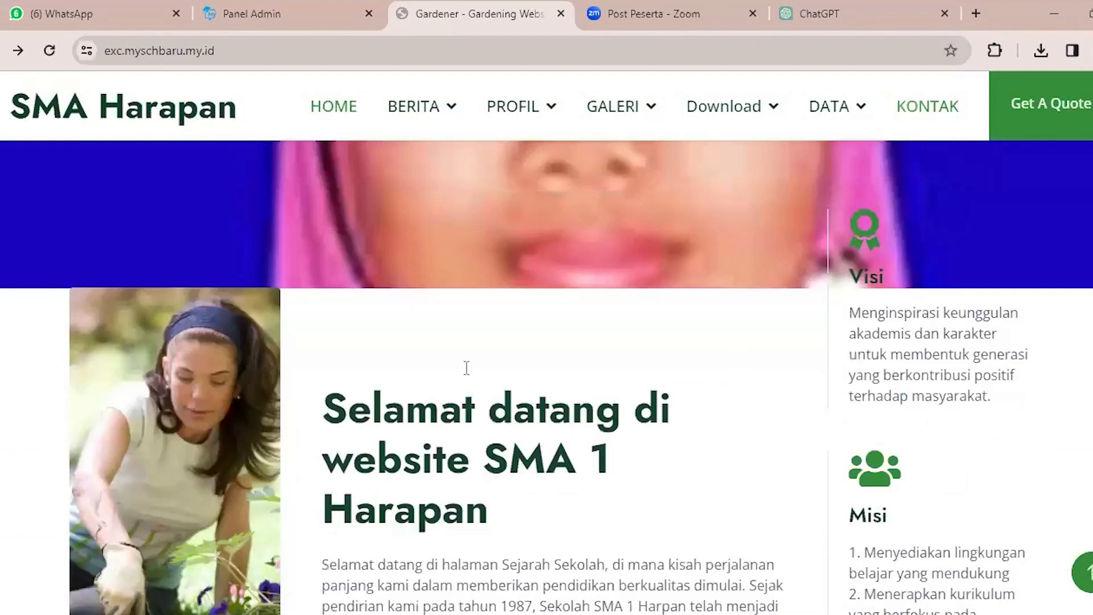
scroll(467, 368, "down", 5)
scroll(469, 374, "down", 5)
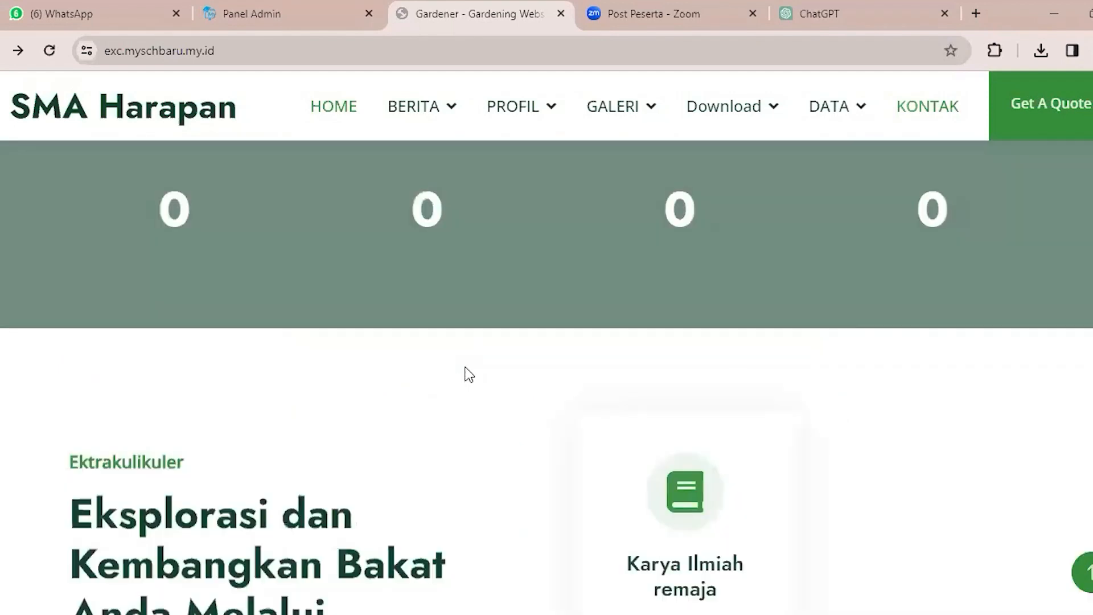
scroll(522, 378, "up", 2)
scroll(769, 527, "up", 1)
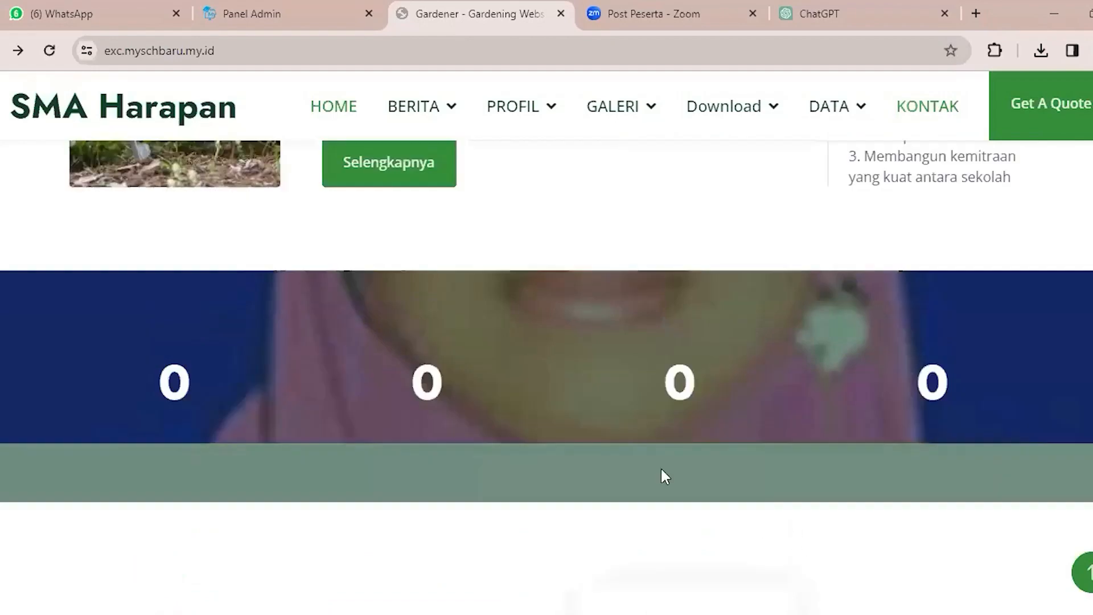
Examine the homepage's remaining sections, from the extracurricular and service cards through the quote form, staff and testimonials, to the footer.
scroll(640, 410, "down", 5)
scroll(552, 434, "down", 3)
scroll(548, 427, "down", 7)
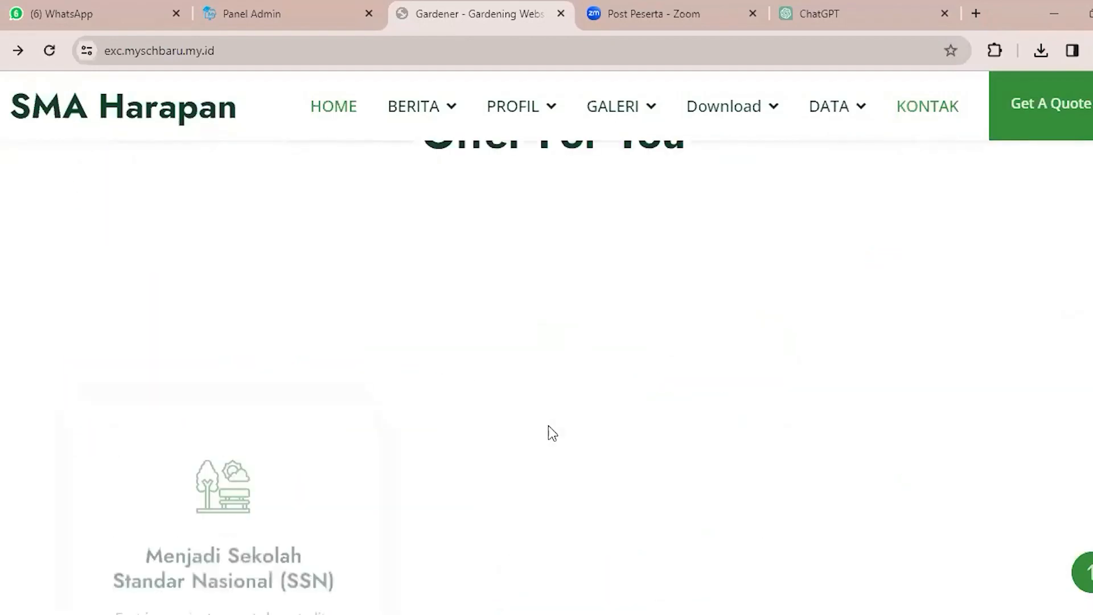
scroll(549, 425, "down", 8)
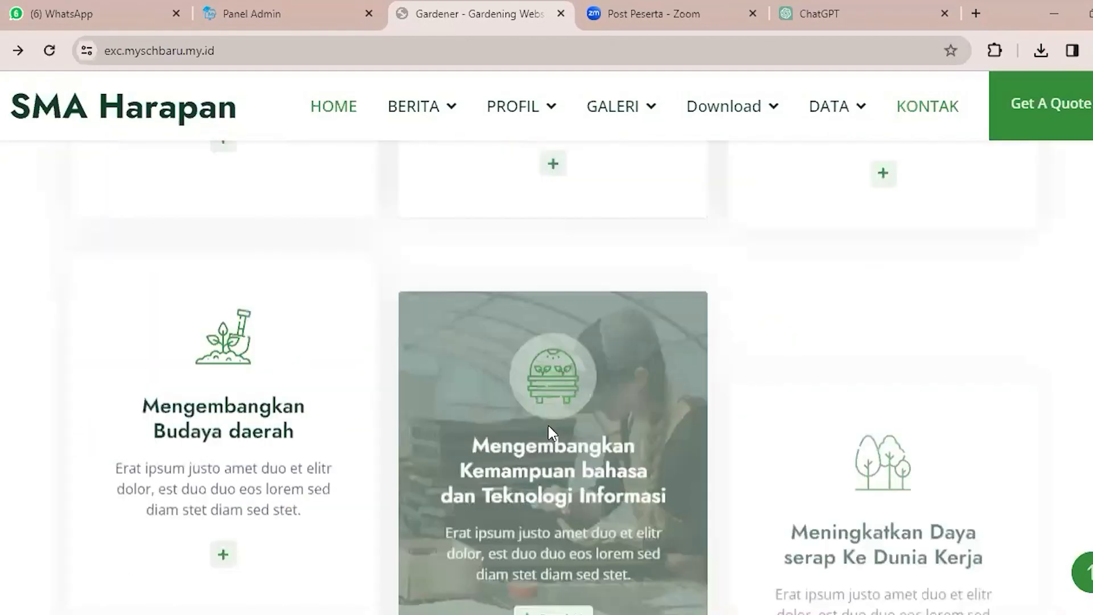
scroll(507, 392, "down", 8)
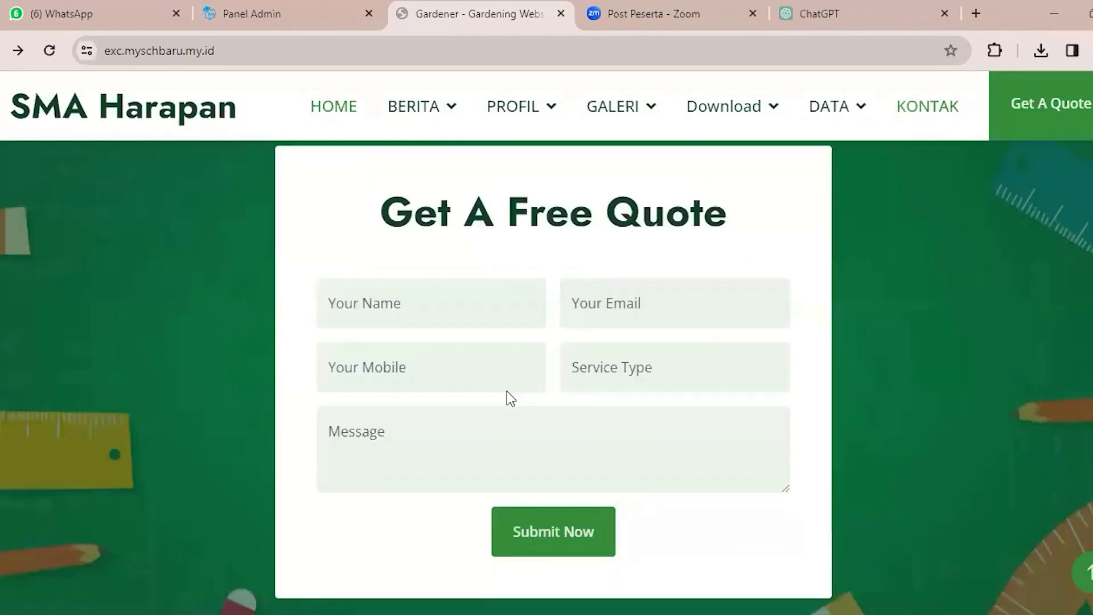
scroll(507, 391, "down", 10)
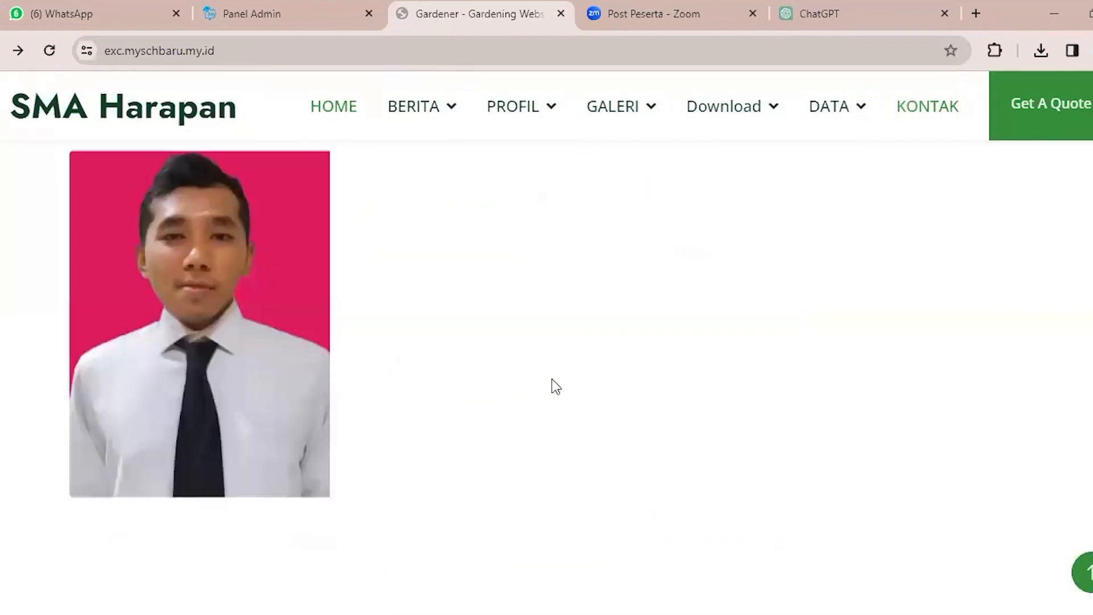
scroll(553, 387, "down", 5)
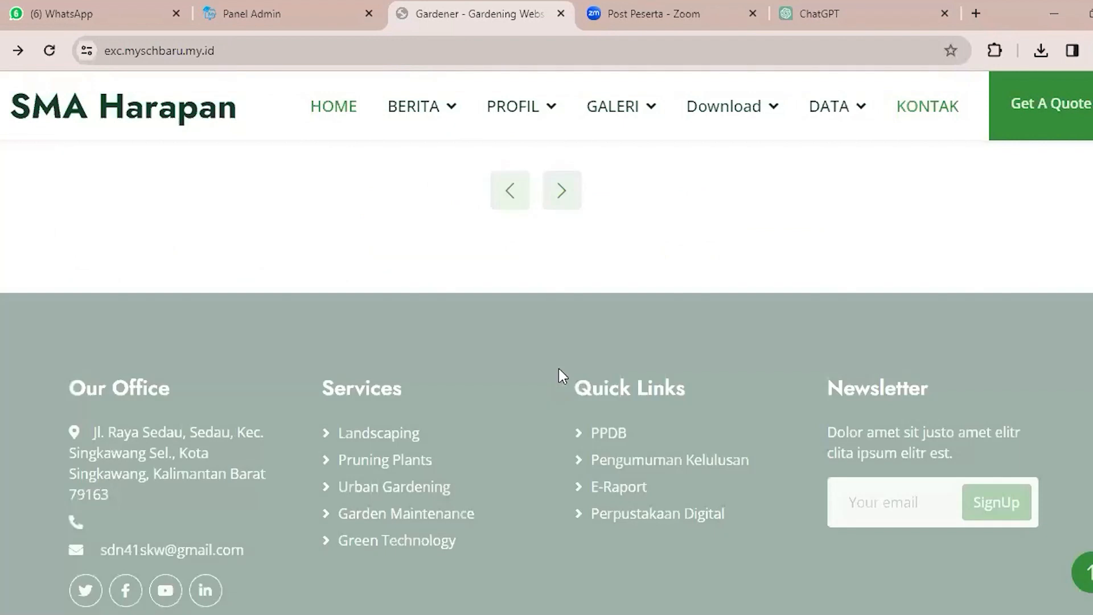
scroll(558, 376, "down", 2)
left_click_drag(74, 246, 625, 452)
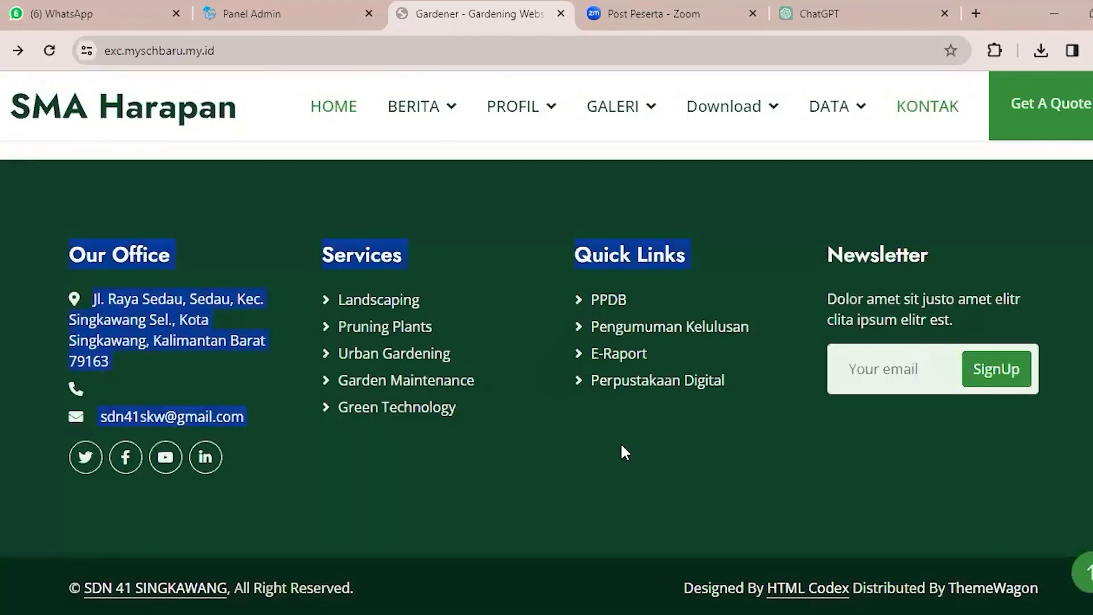
left_click(736, 517)
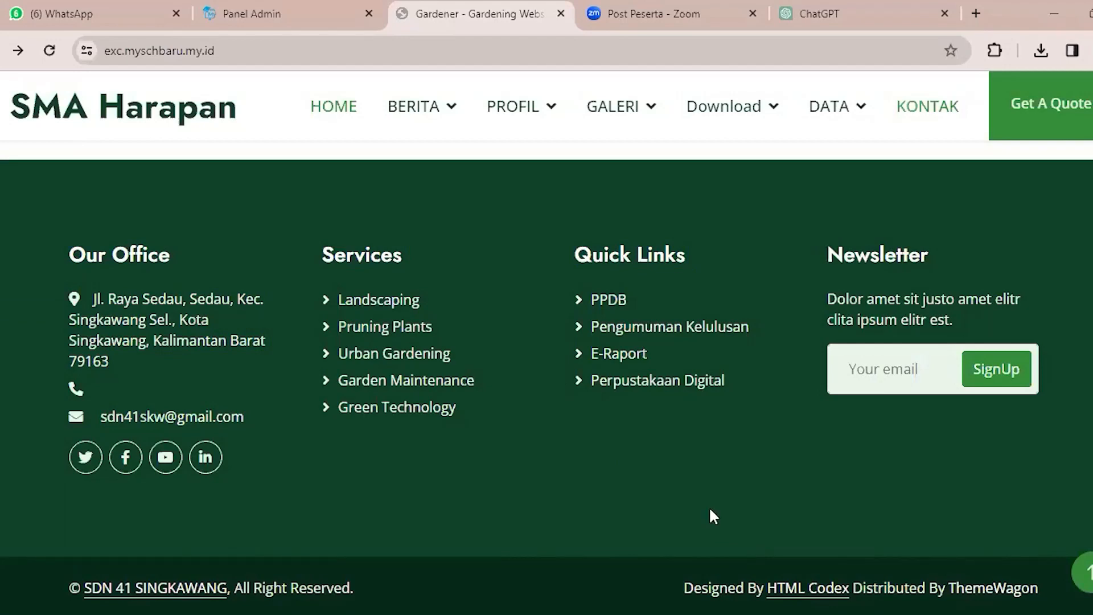
scroll(708, 509, "up", 5)
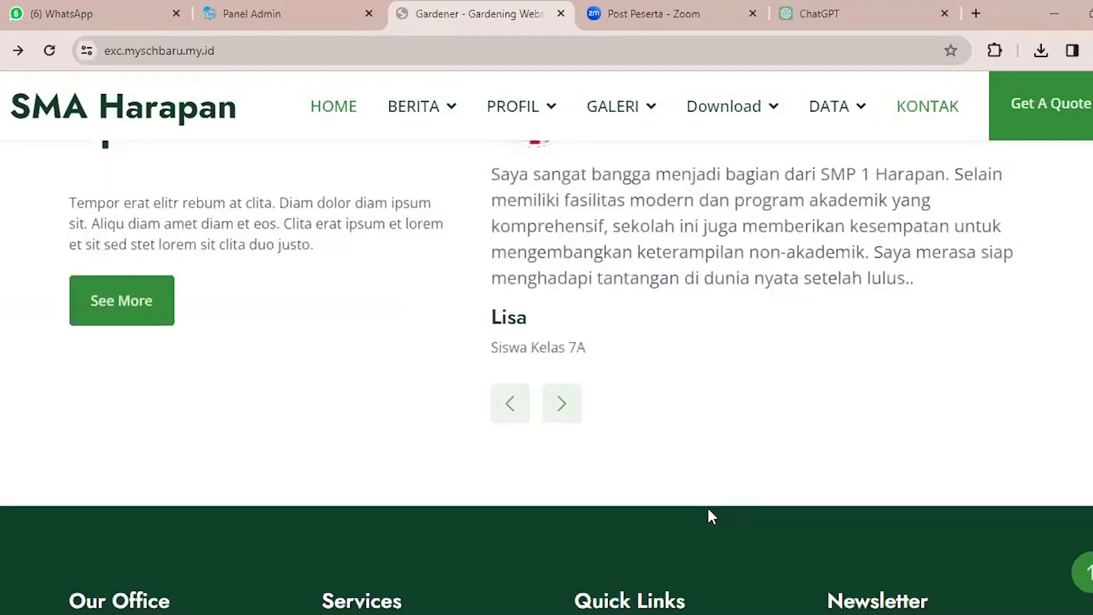
scroll(708, 509, "up", 8)
scroll(671, 258, "up", 1)
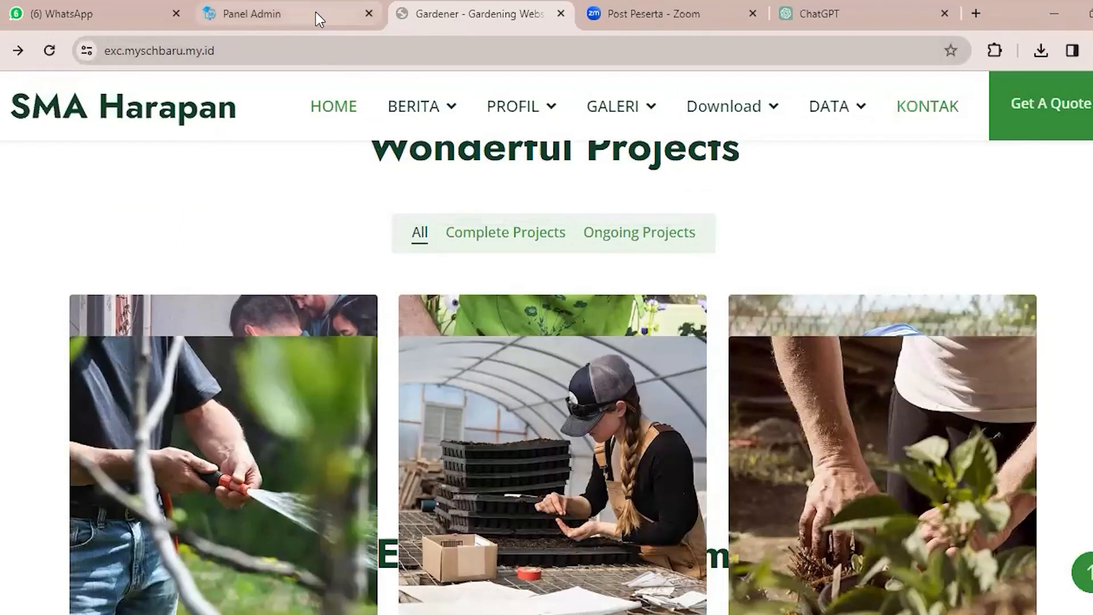
Reveal the school site's full web address and switch to the Panel Admin page.
left_click(393, 47)
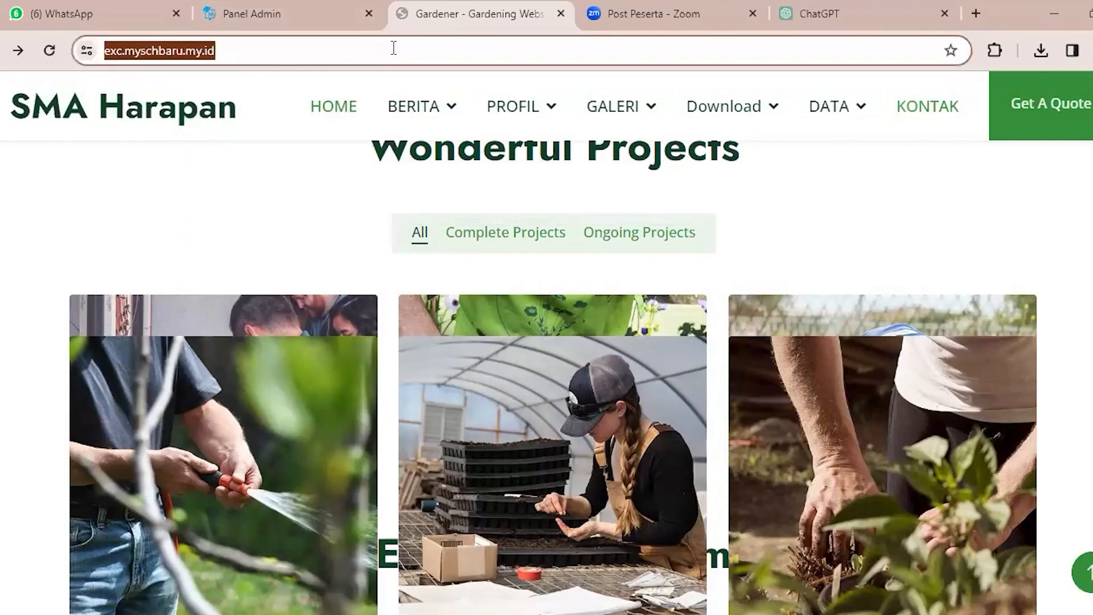
left_click(406, 47)
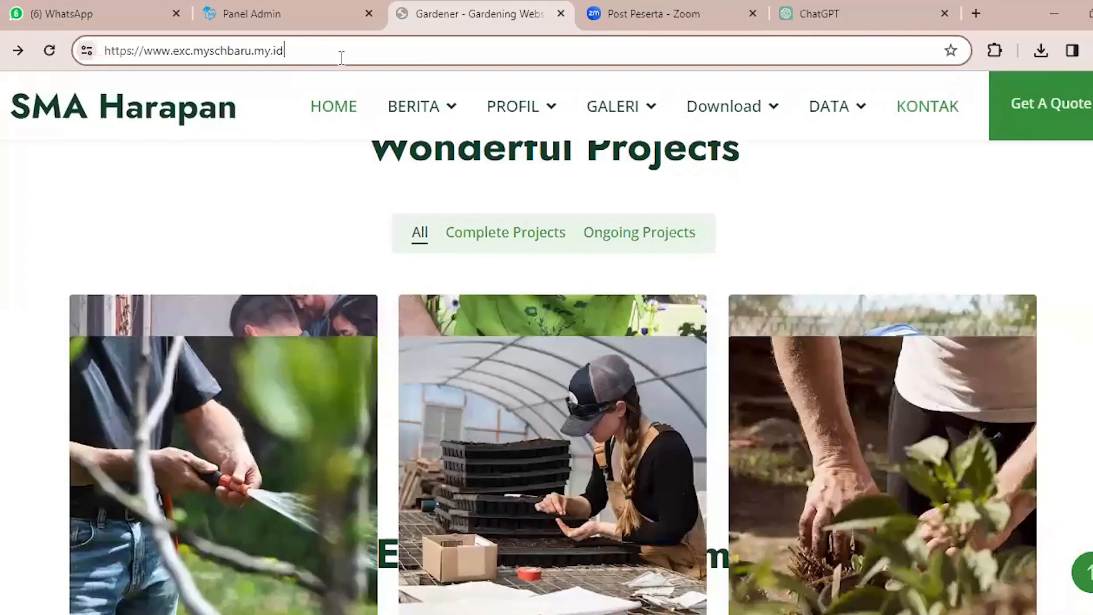
left_click(297, 6)
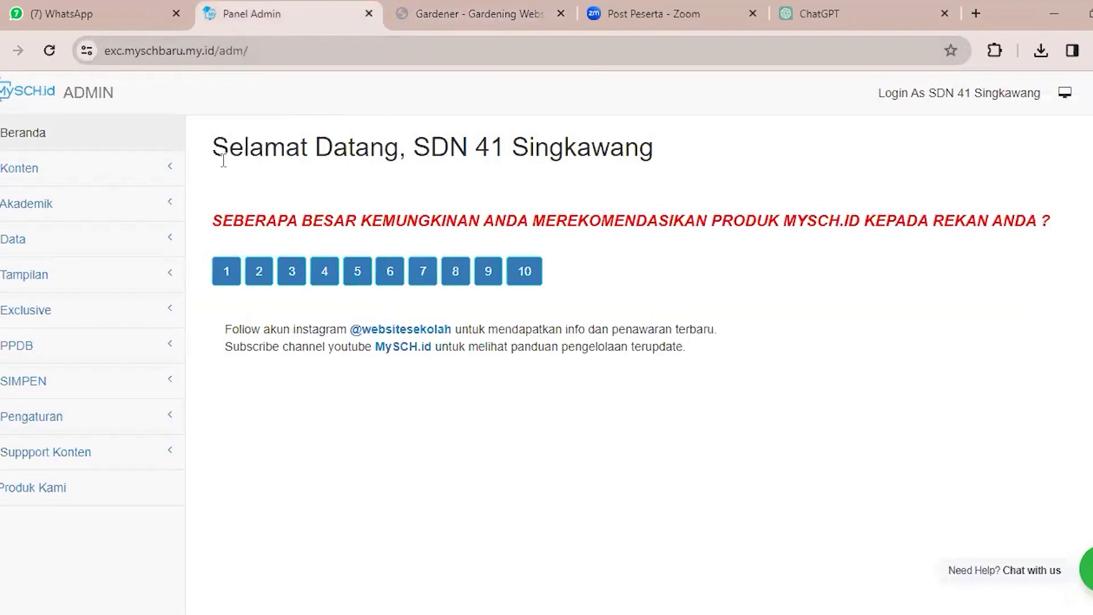
Examine the admin welcome page, preview the public school site from it, and return to the admin panel.
left_click_drag(228, 149, 734, 369)
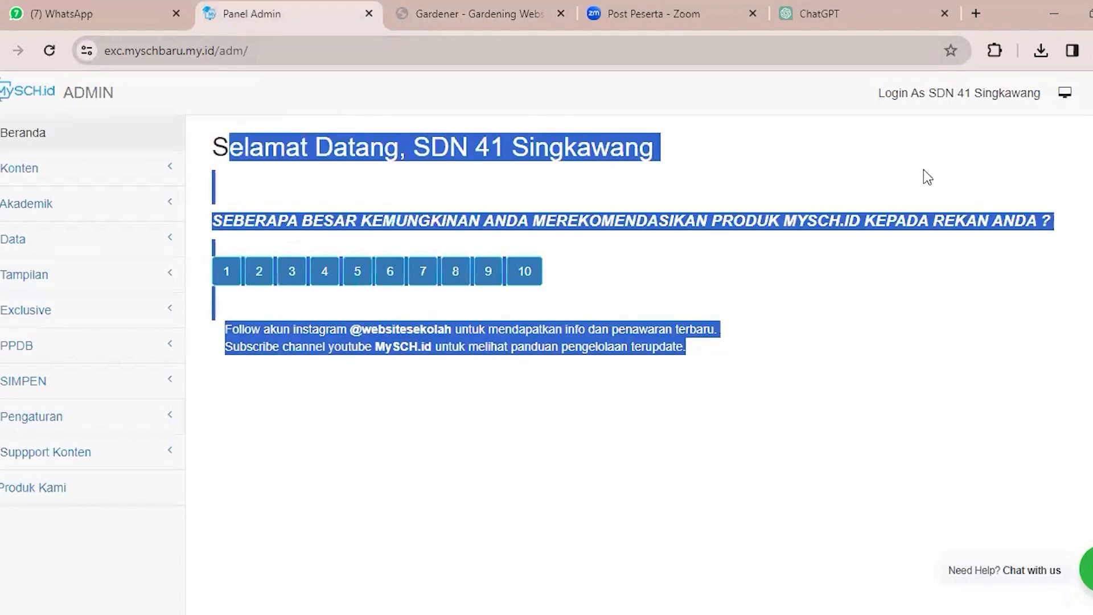
left_click(901, 126)
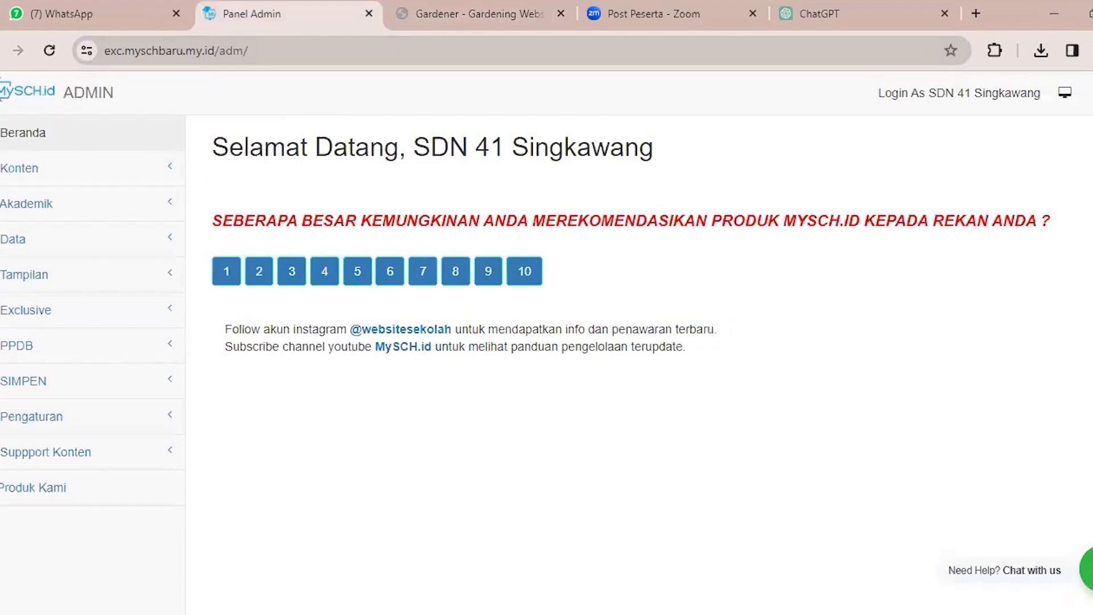
left_click(914, 111)
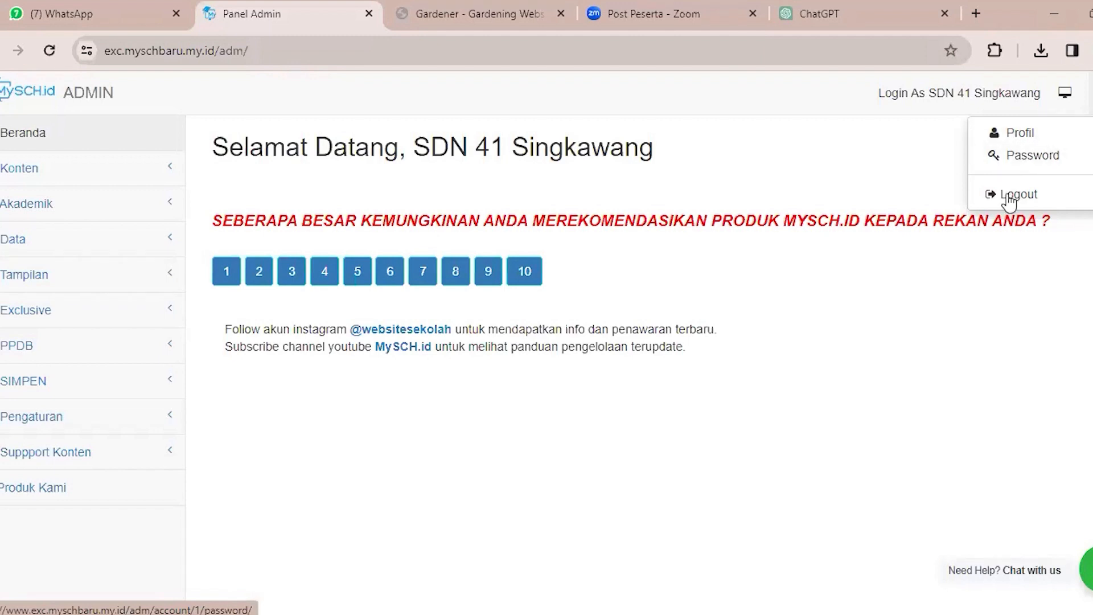
left_click(1064, 94)
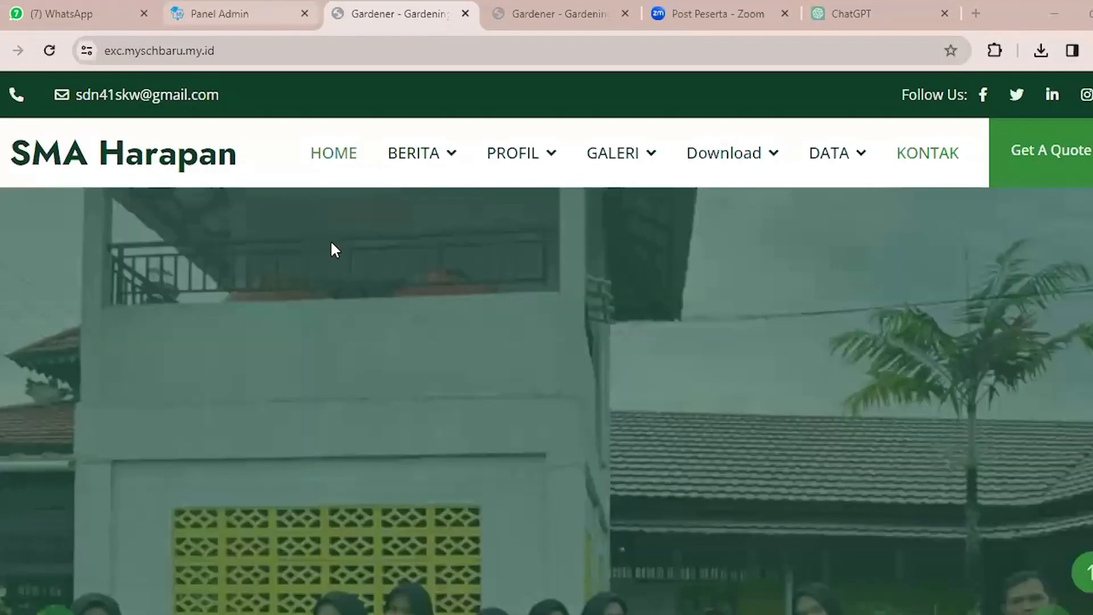
key("ctrl+shift+Tab")
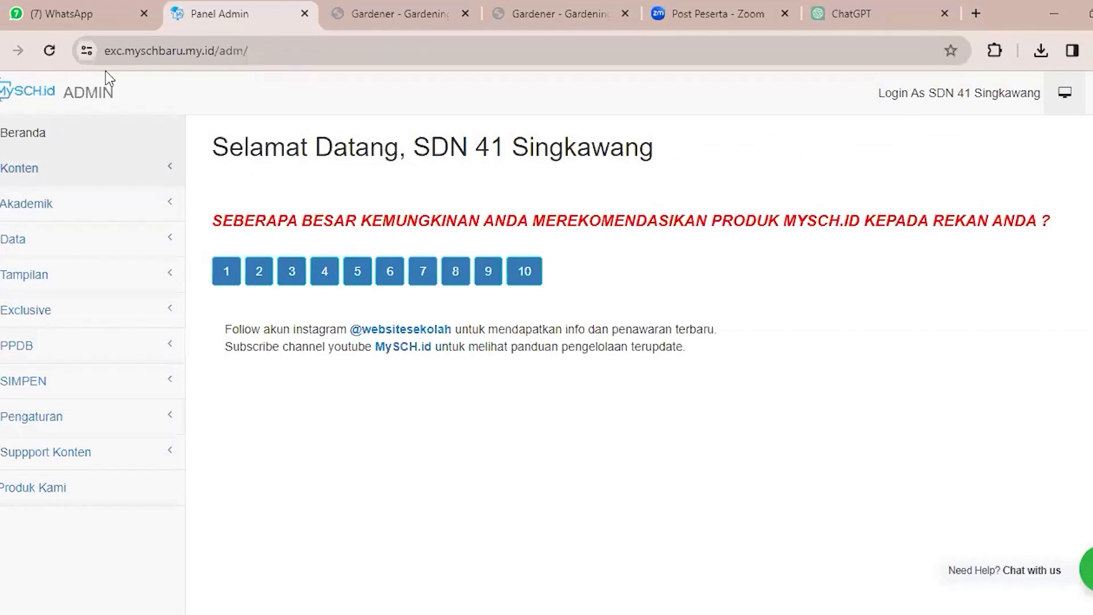
Expand the Konten section of the admin panel and examine its list of content items.
left_click(133, 180)
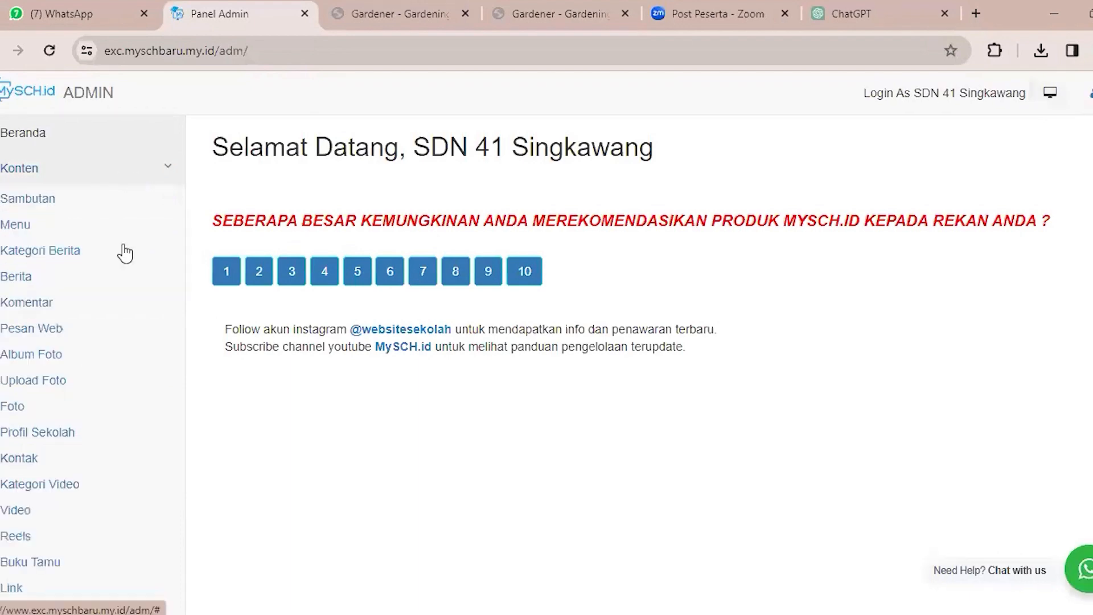
scroll(123, 252, "down", 3)
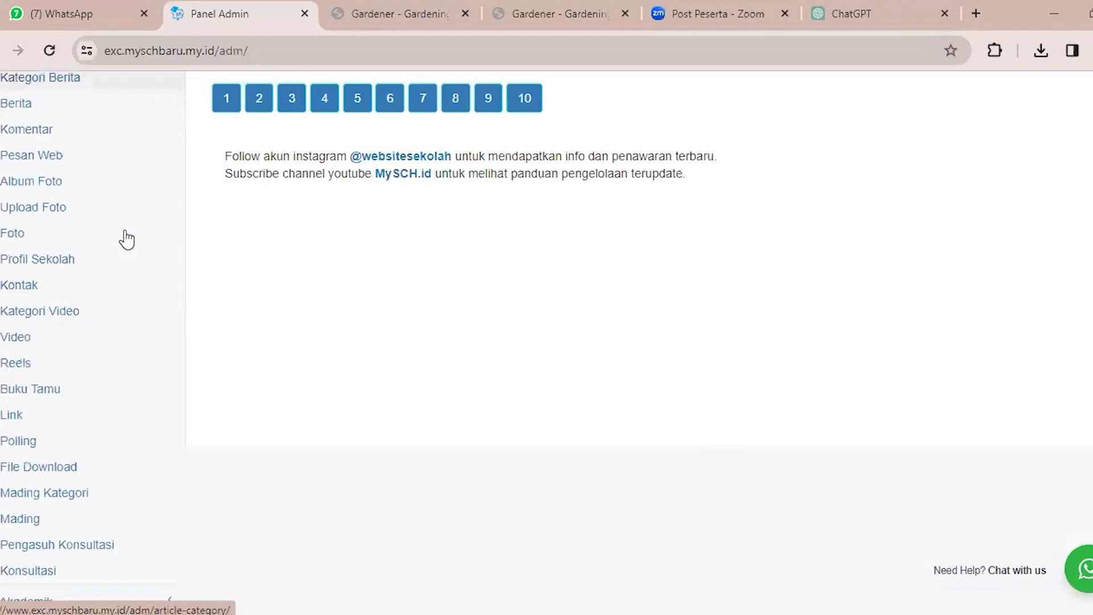
scroll(31, 170, "up", 3)
left_click(32, 170)
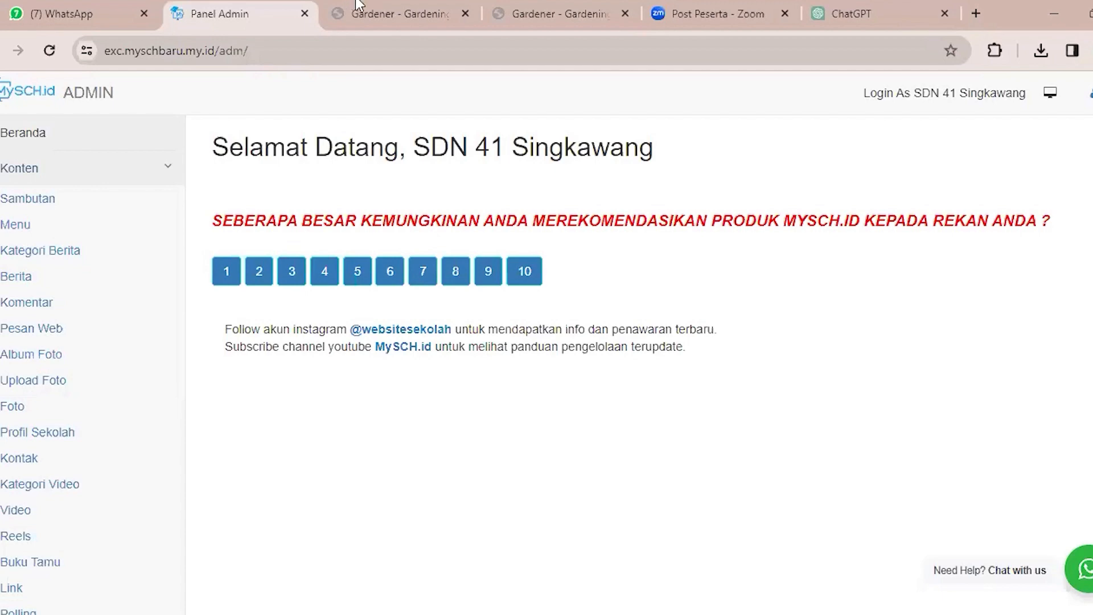
Check the navigation menu on the public site and open the Menu Halaman list under Konten in the admin panel.
left_click(392, 7)
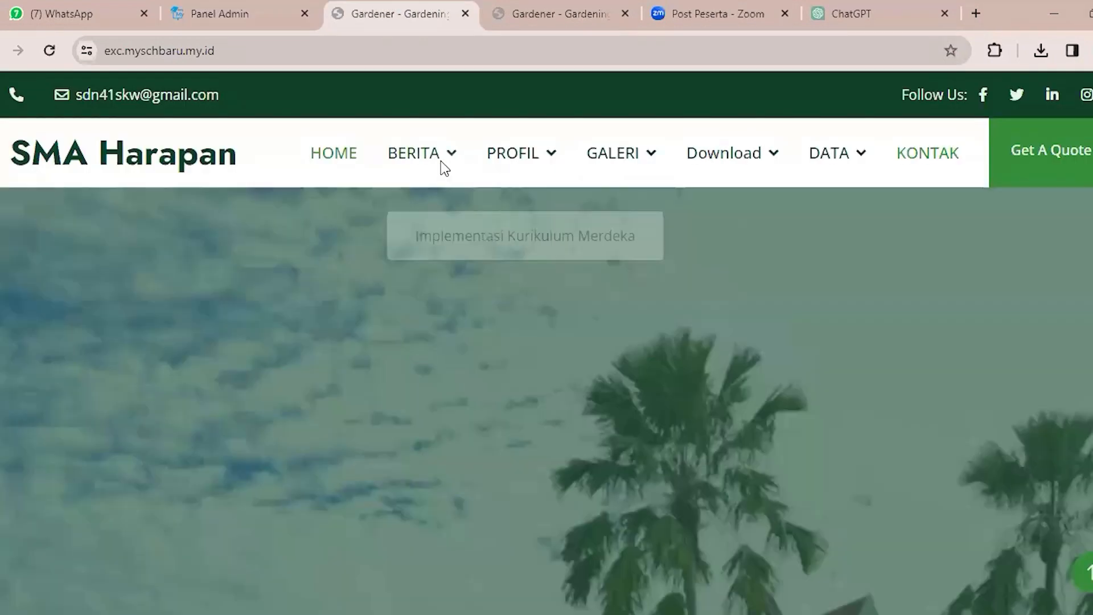
left_click(206, 8)
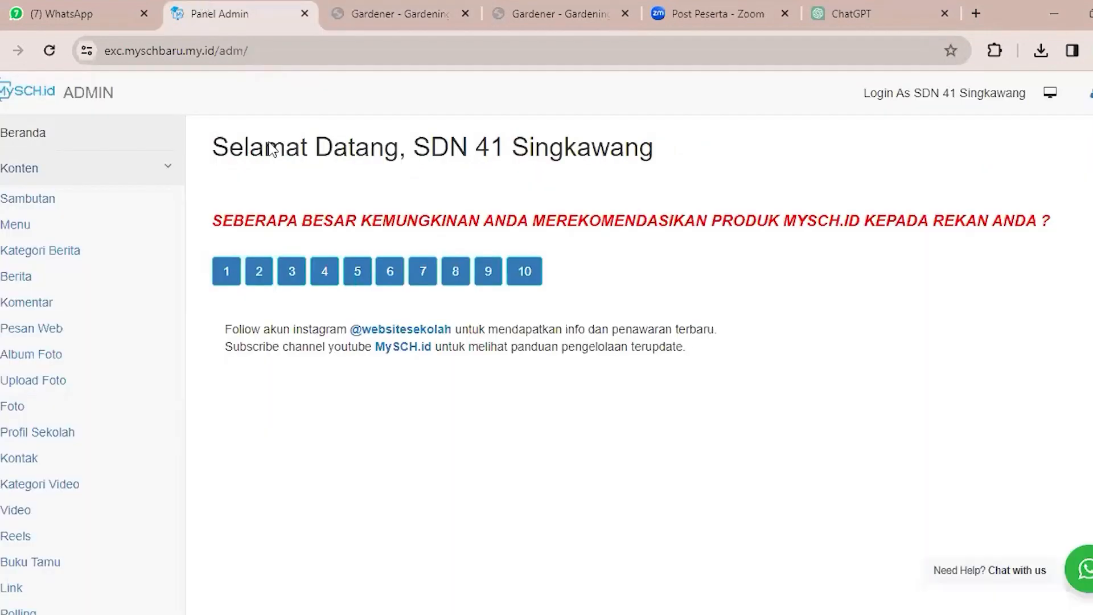
left_click(3, 228)
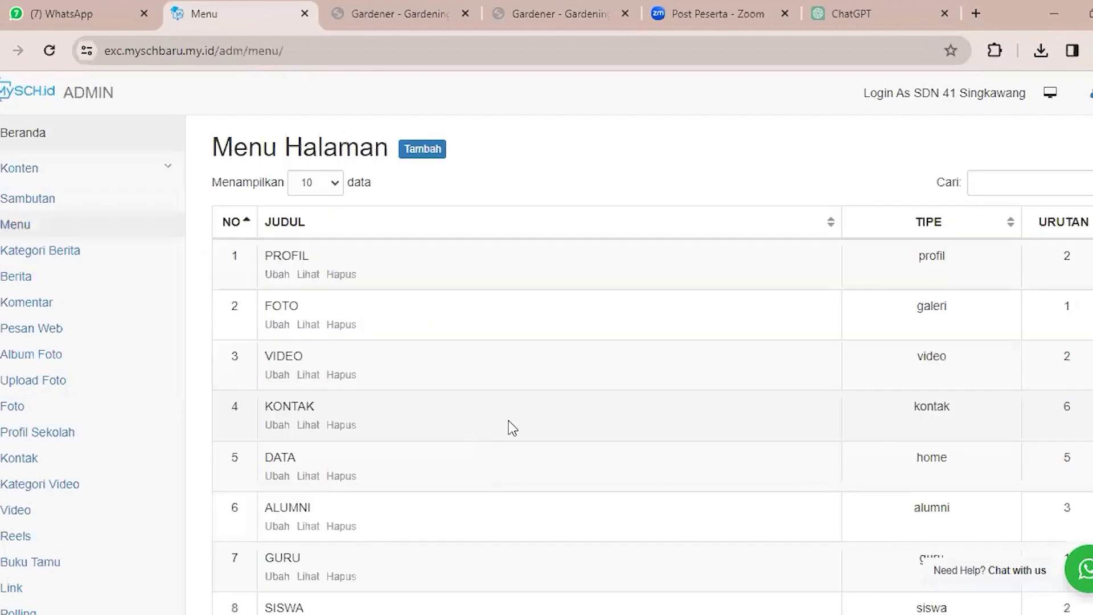
scroll(513, 428, "down", 4)
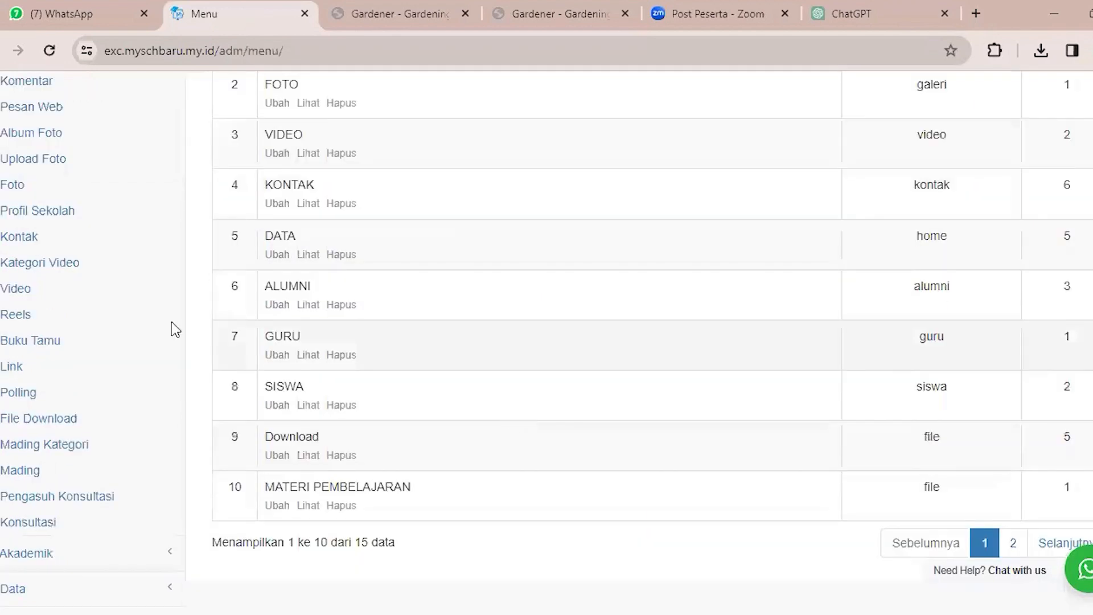
Look over the Menu Halaman list, then open the Sambutan form under Konten and examine its Judul field.
scroll(173, 326, "up", 4)
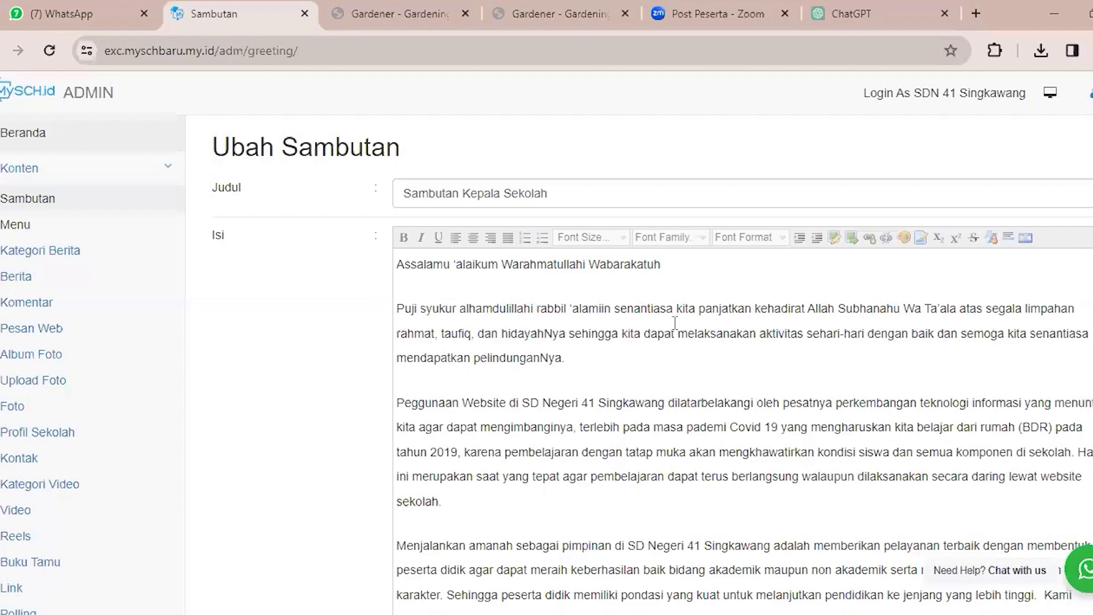
scroll(675, 323, "down", 1)
scroll(674, 323, "up", 1)
triple_click(390, 156)
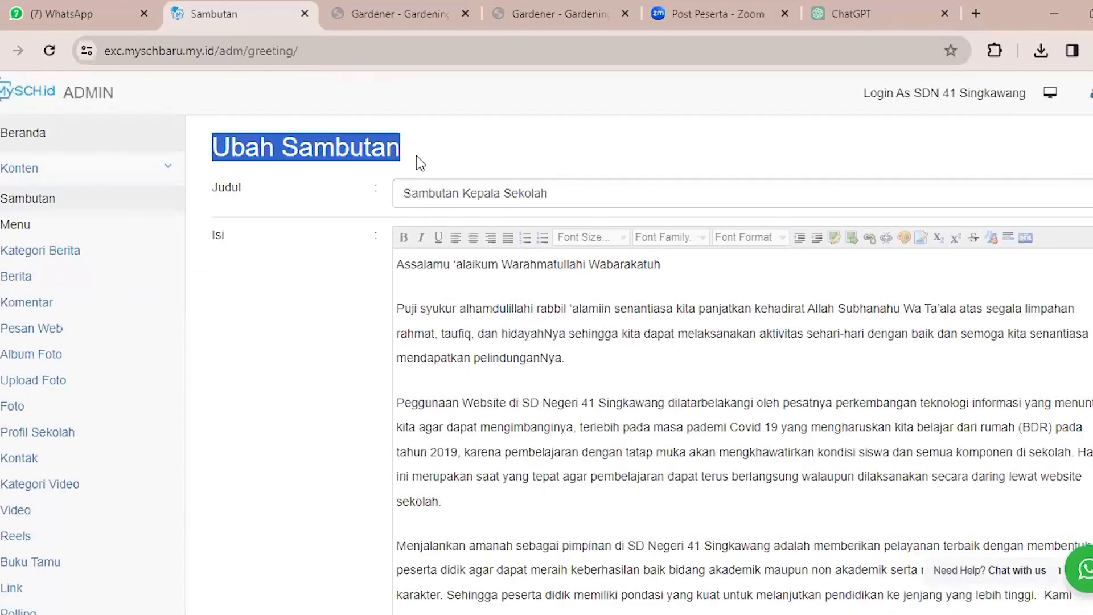
left_click(424, 159)
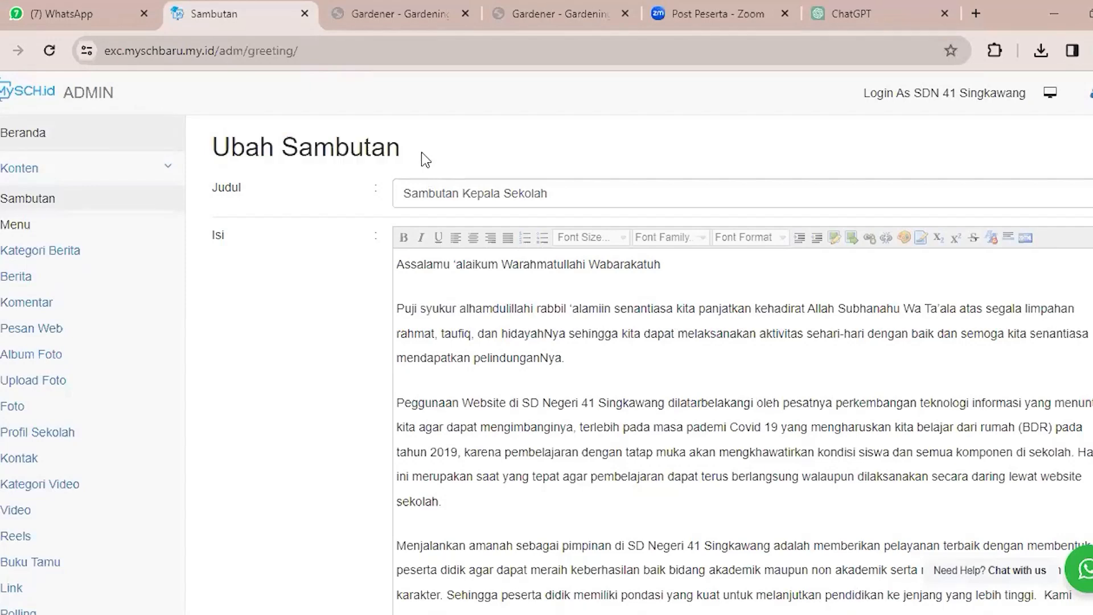
triple_click(425, 195)
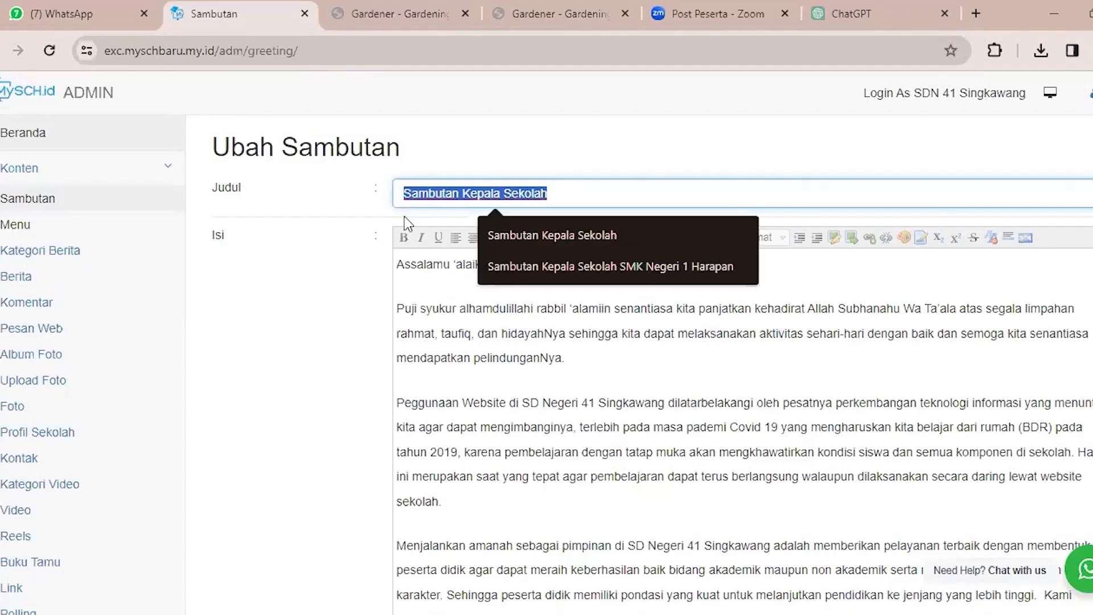
double_click(219, 188)
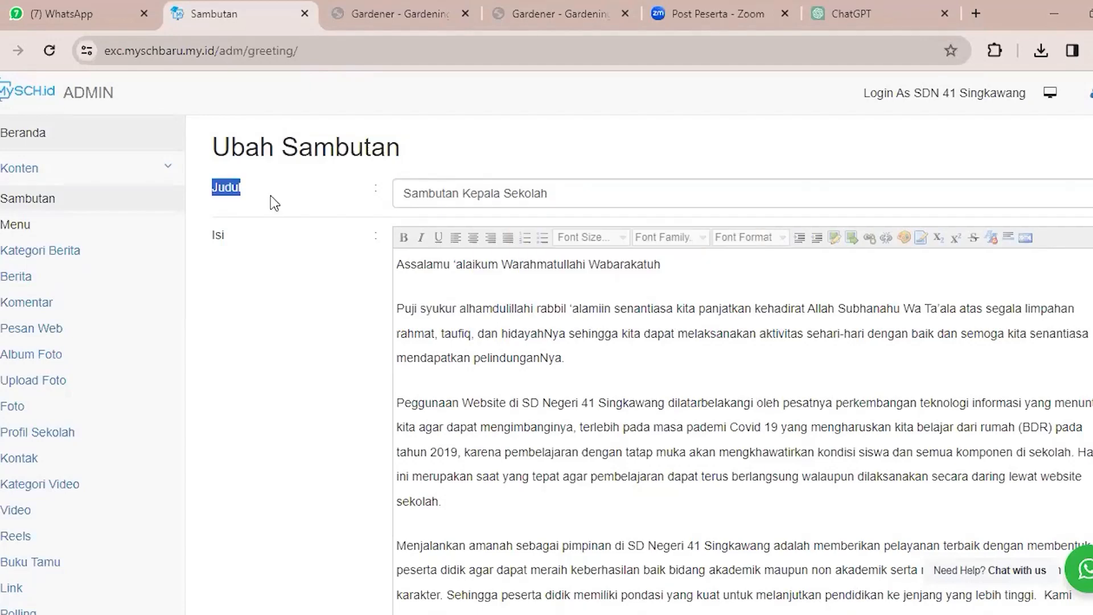
triple_click(413, 206)
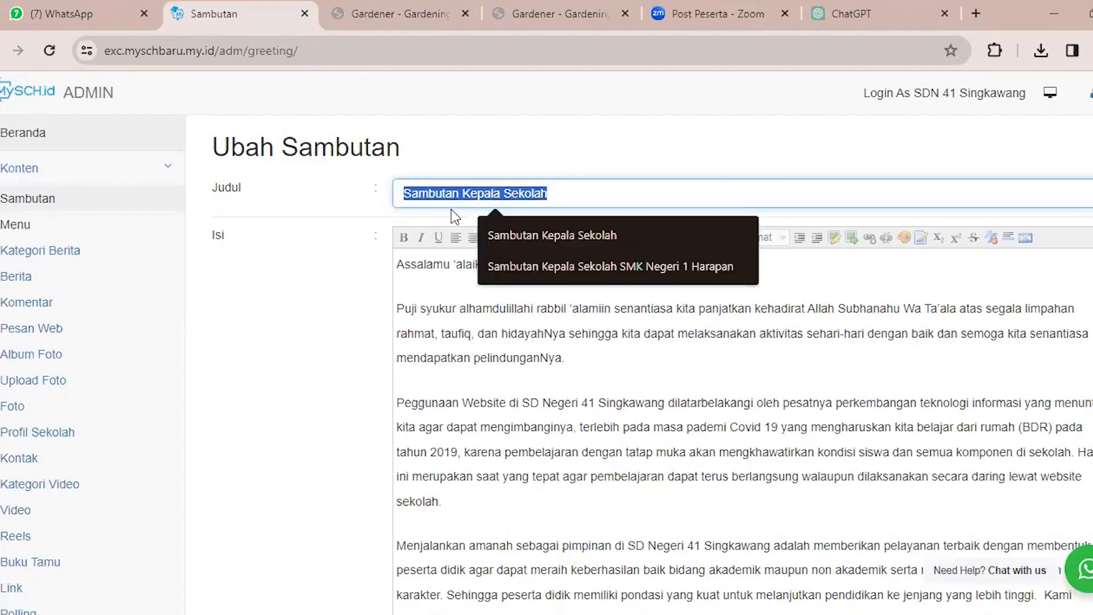
Examine the greeting text in the Isi field from its opening salutation through its closing line.
left_click(466, 306)
scroll(642, 421, "down", 5)
scroll(649, 428, "up", 3)
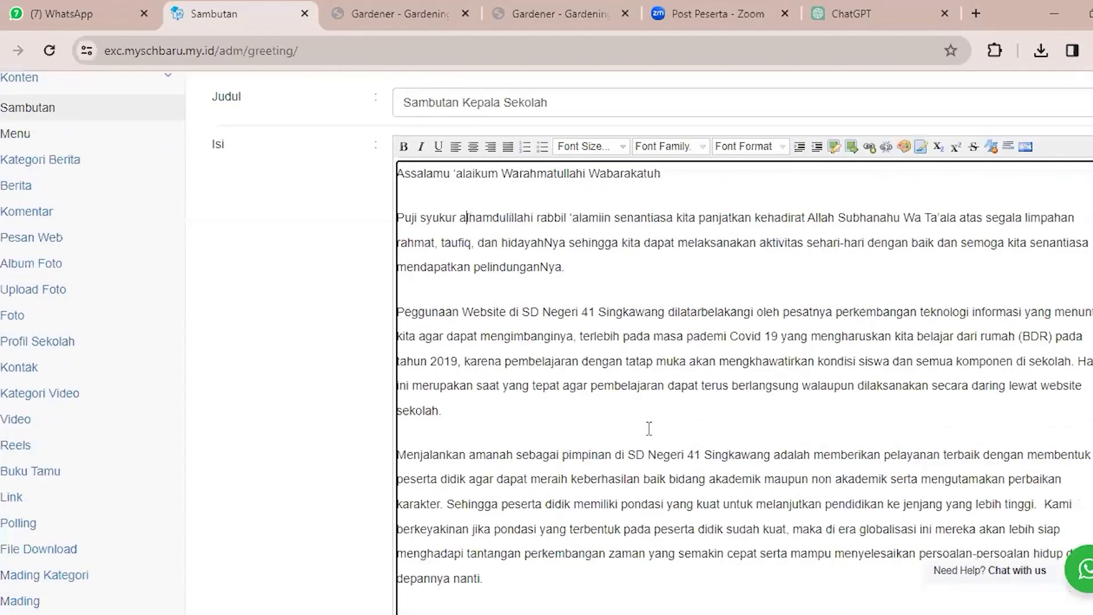
scroll(447, 280, "up", 2)
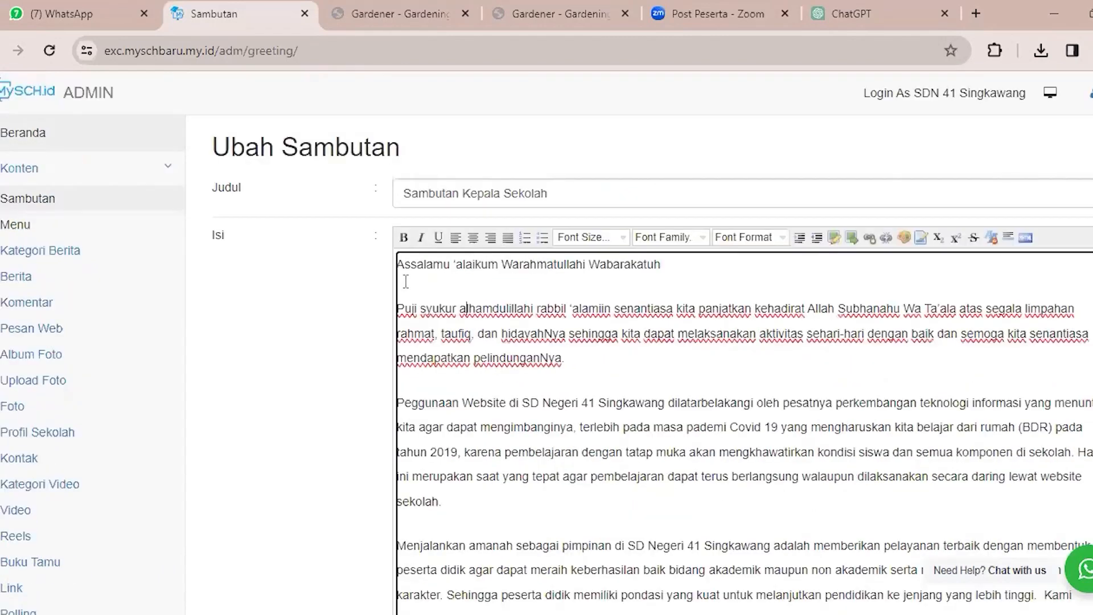
left_click_drag(397, 268, 425, 276)
scroll(510, 318, "down", 3)
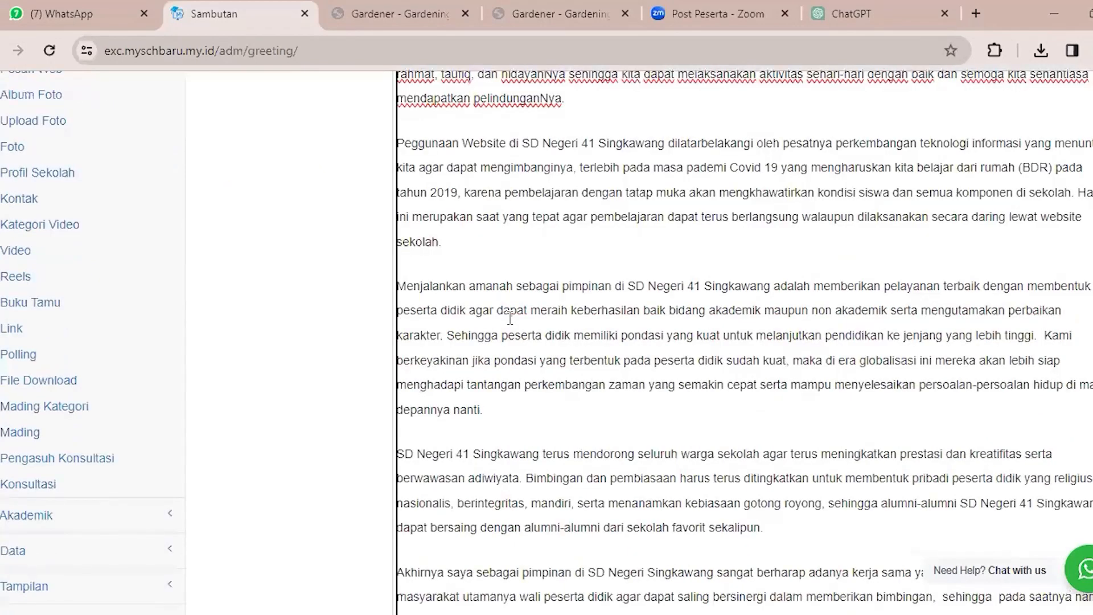
scroll(710, 497, "down", 3)
left_click(703, 453)
left_click_drag(703, 452, 419, 292)
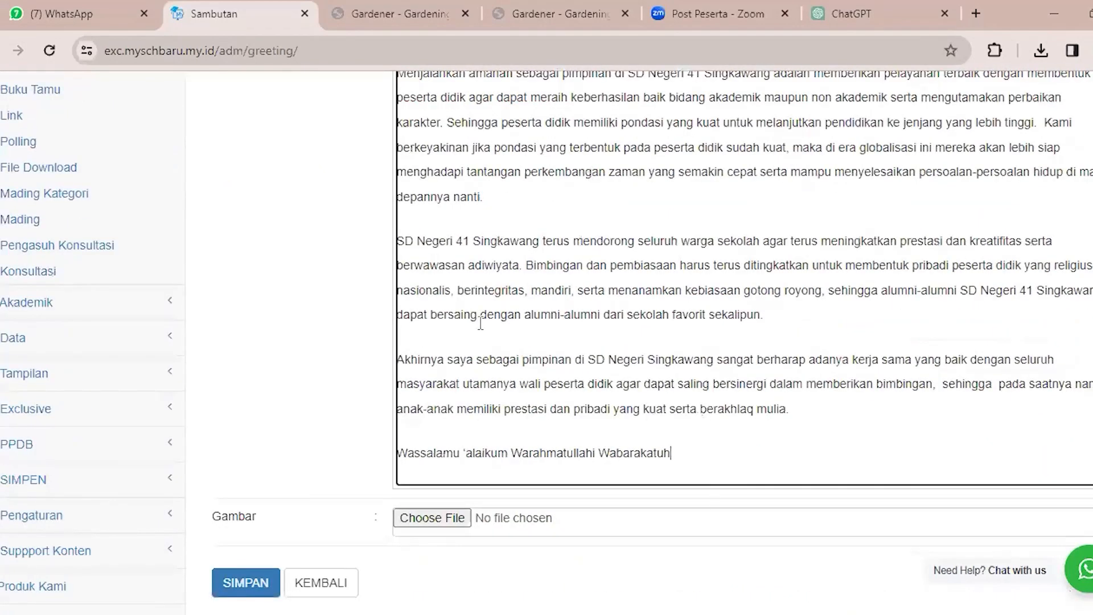
left_click(481, 322)
scroll(559, 393, "up", 6)
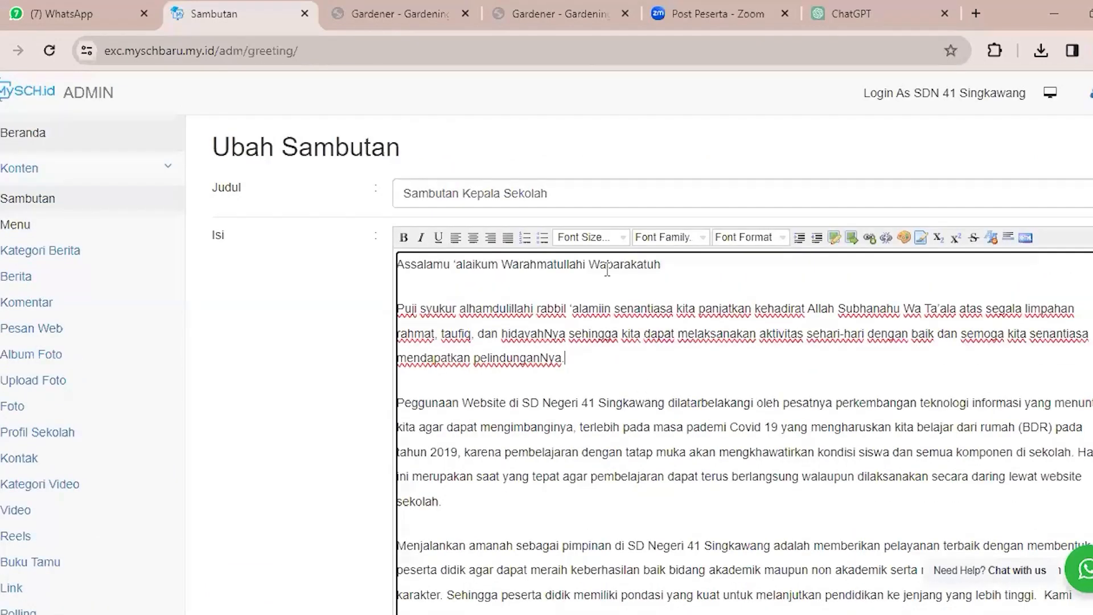
Examine the Isi editor's bold, italic and alignment tools and its font size, font family and font format options.
left_click(639, 383)
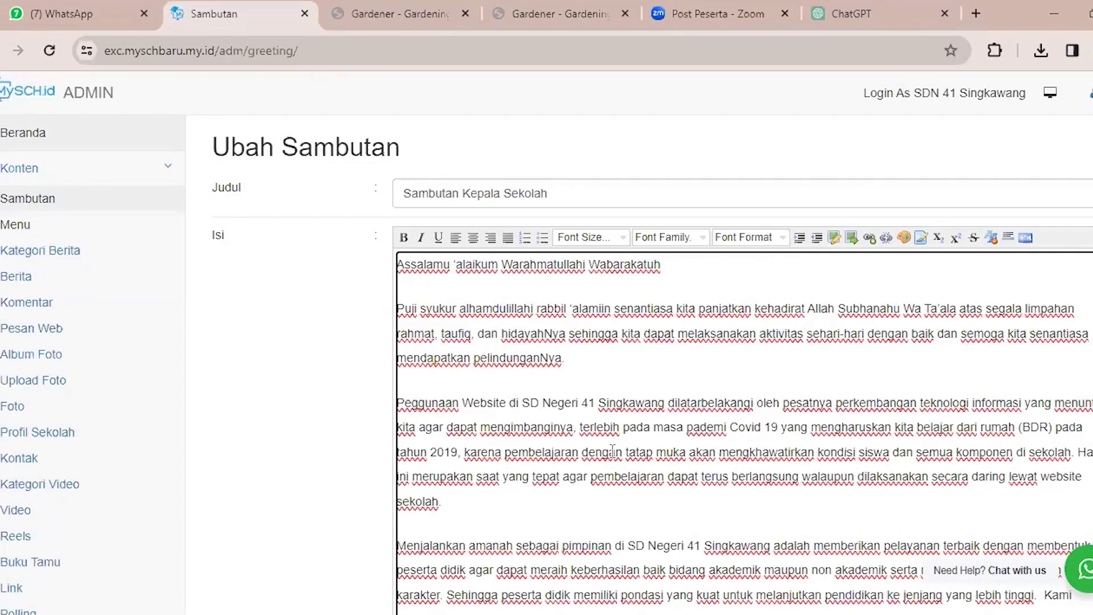
left_click(421, 238)
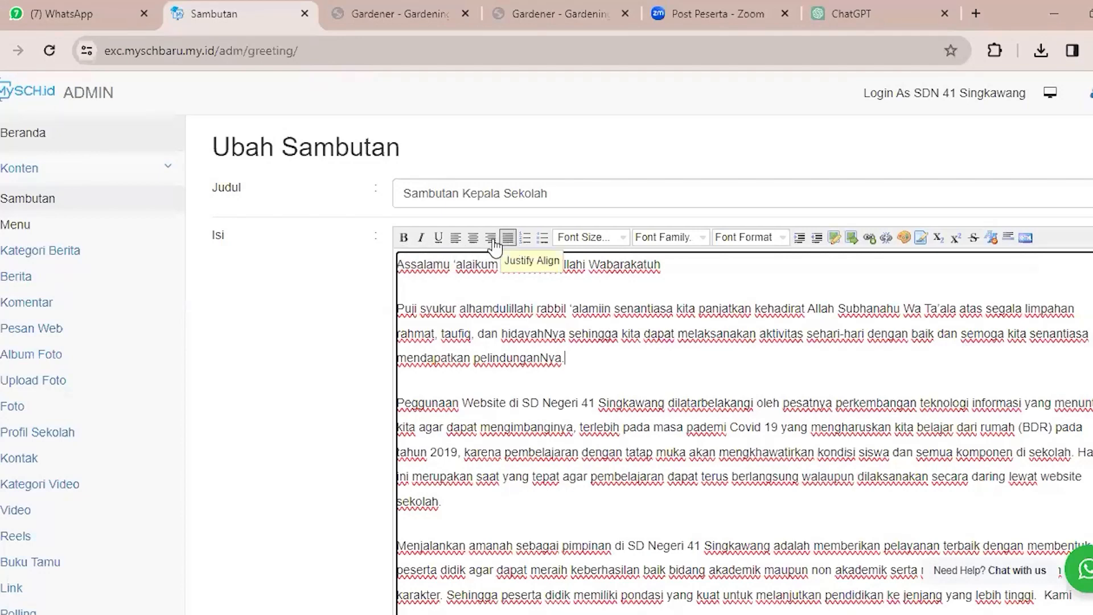
left_click(404, 237)
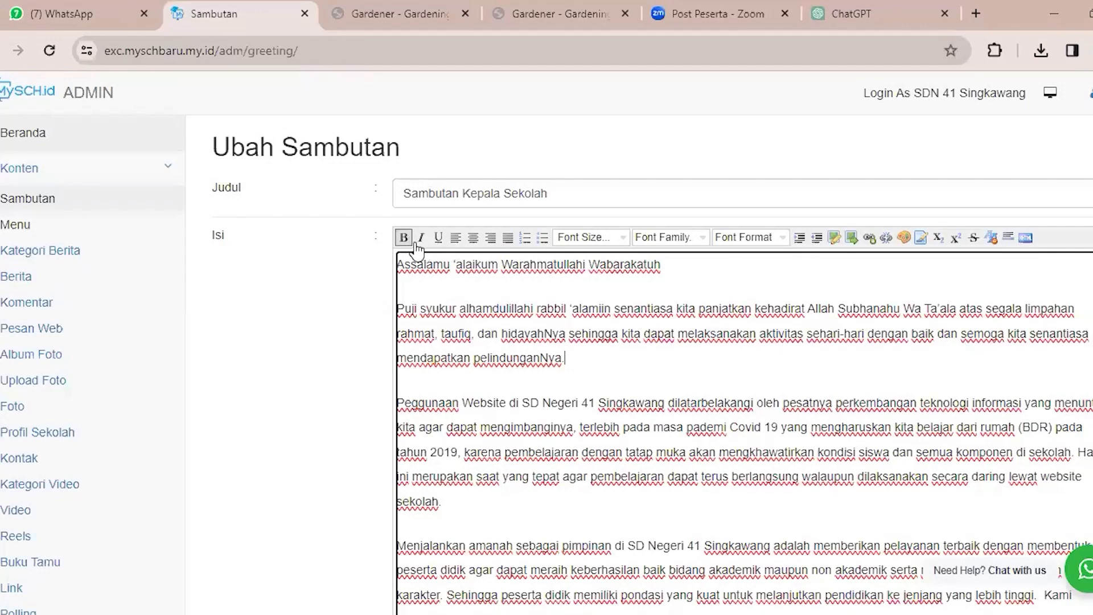
left_click(509, 238)
left_click(612, 244)
left_click(659, 241)
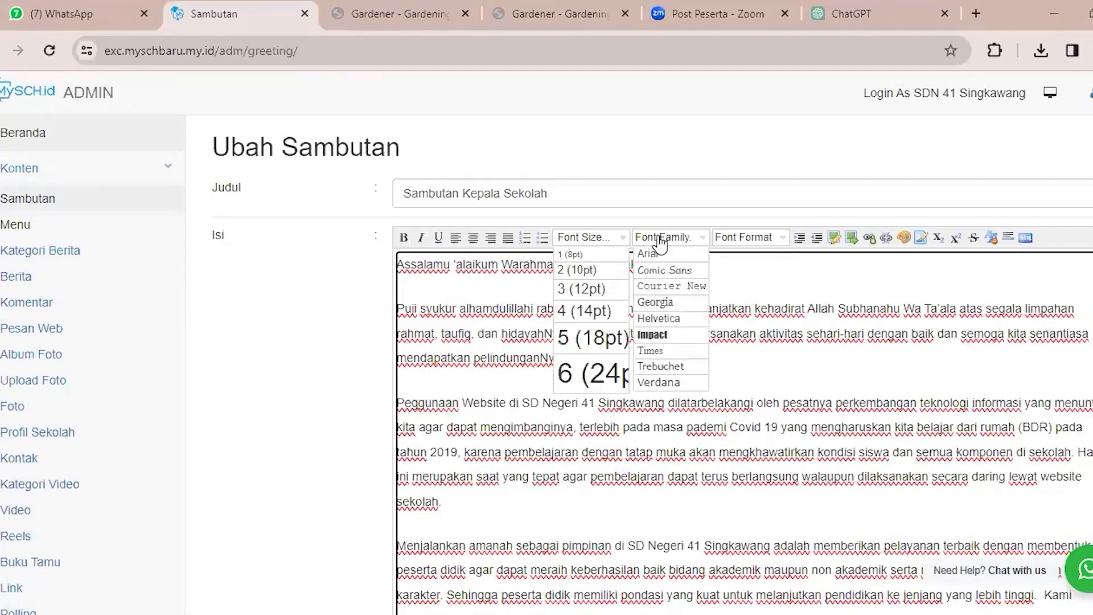
left_click(772, 244)
left_click(815, 293)
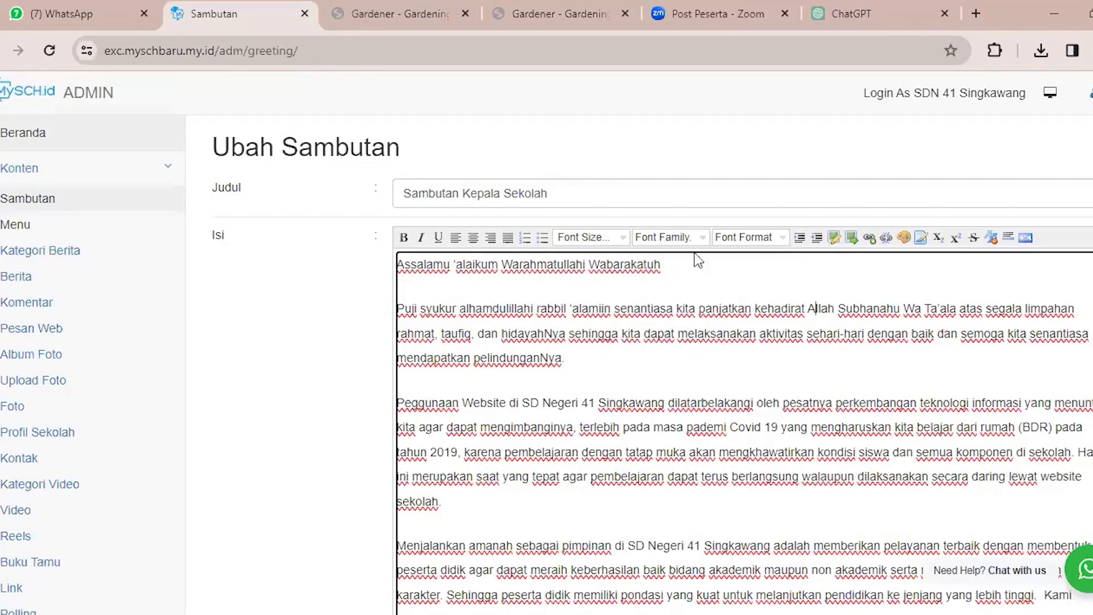
Add an empty line below the opening salutation in the Isi text and bring up the Insert an Image option.
left_click(691, 268)
key("Return")
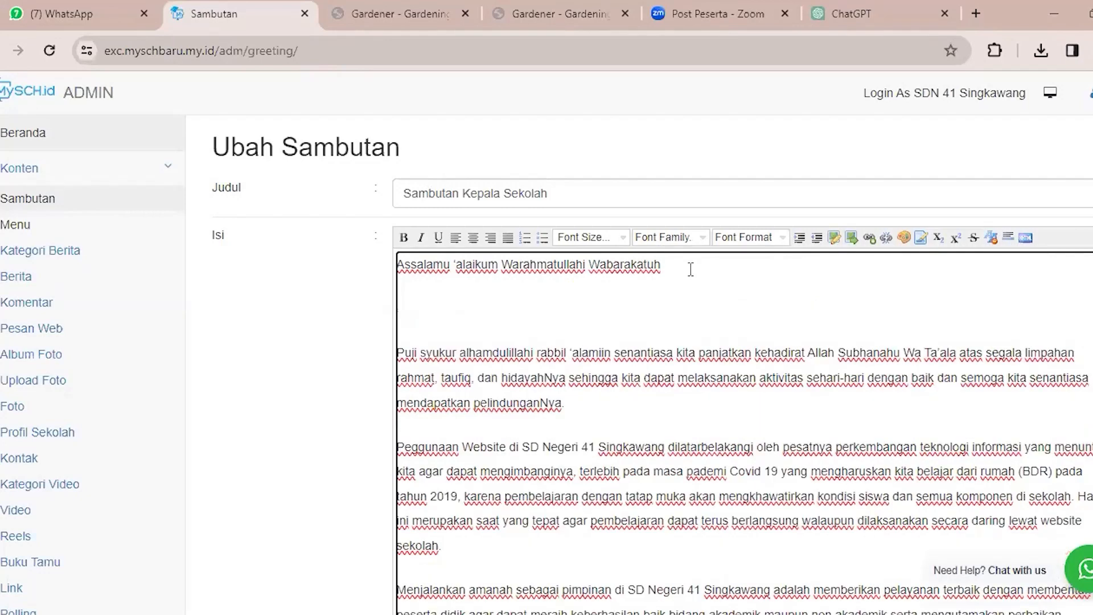
left_click(851, 239)
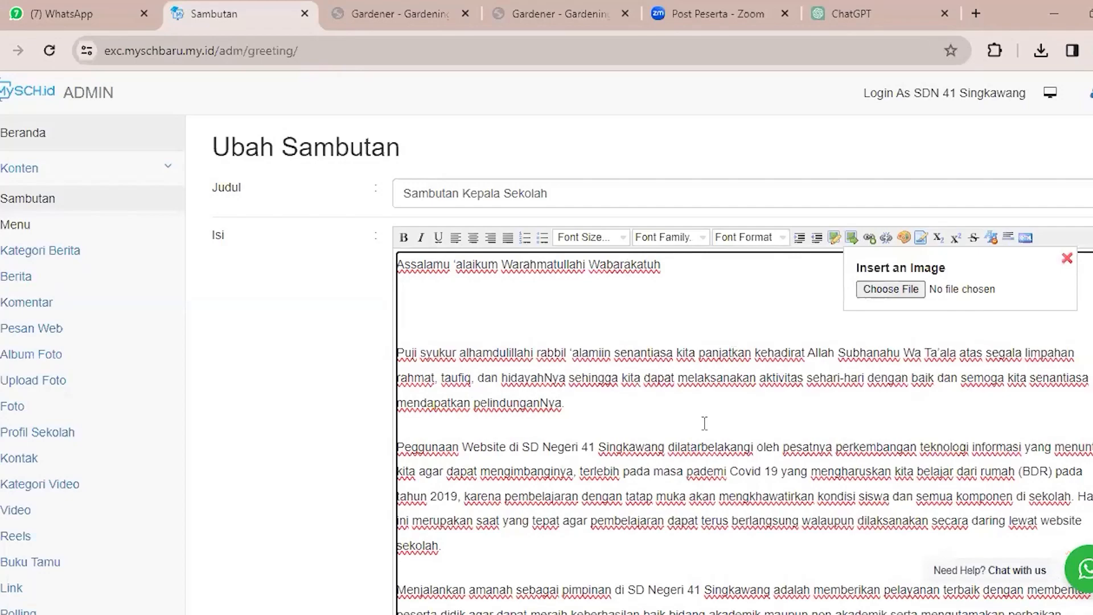
Compare the form's separate Gambar field with the Isi editor's Insert an Image option.
scroll(704, 423, "down", 9)
double_click(295, 533)
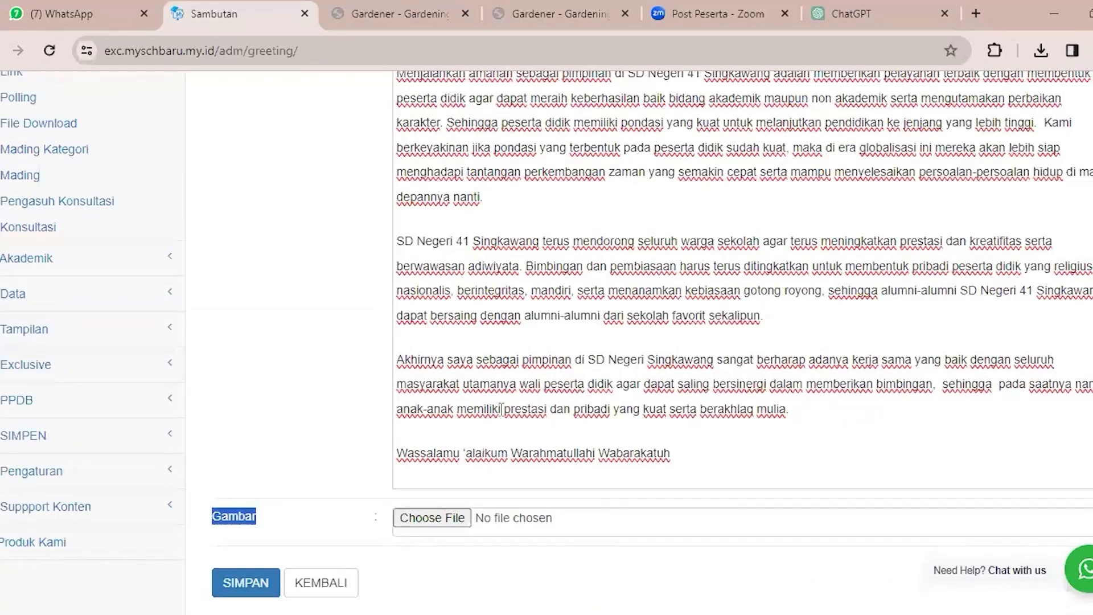
scroll(550, 411, "up", 5)
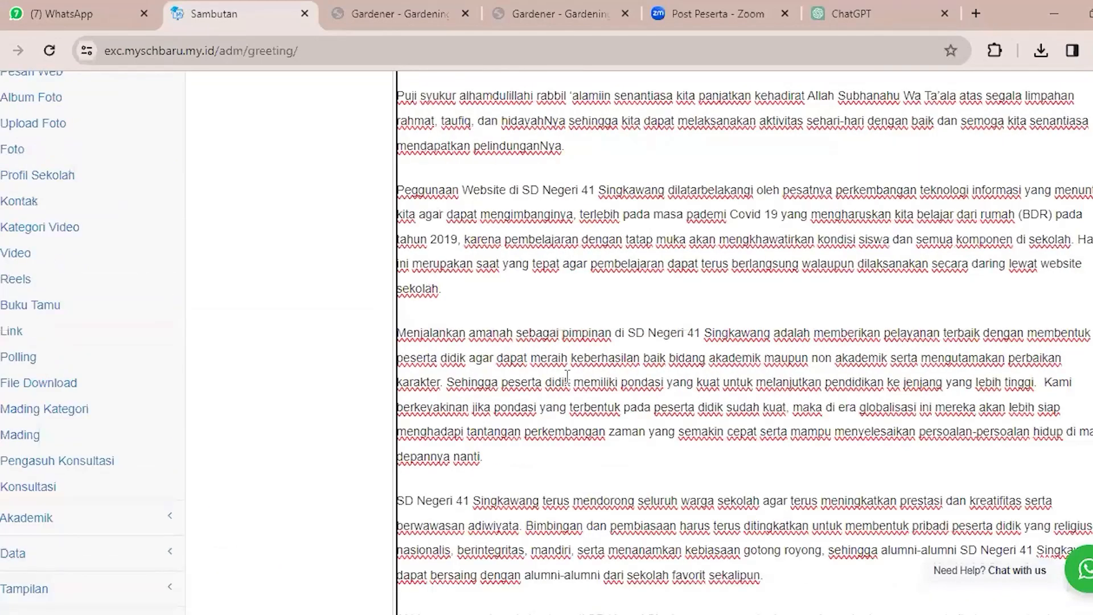
scroll(550, 411, "up", 3)
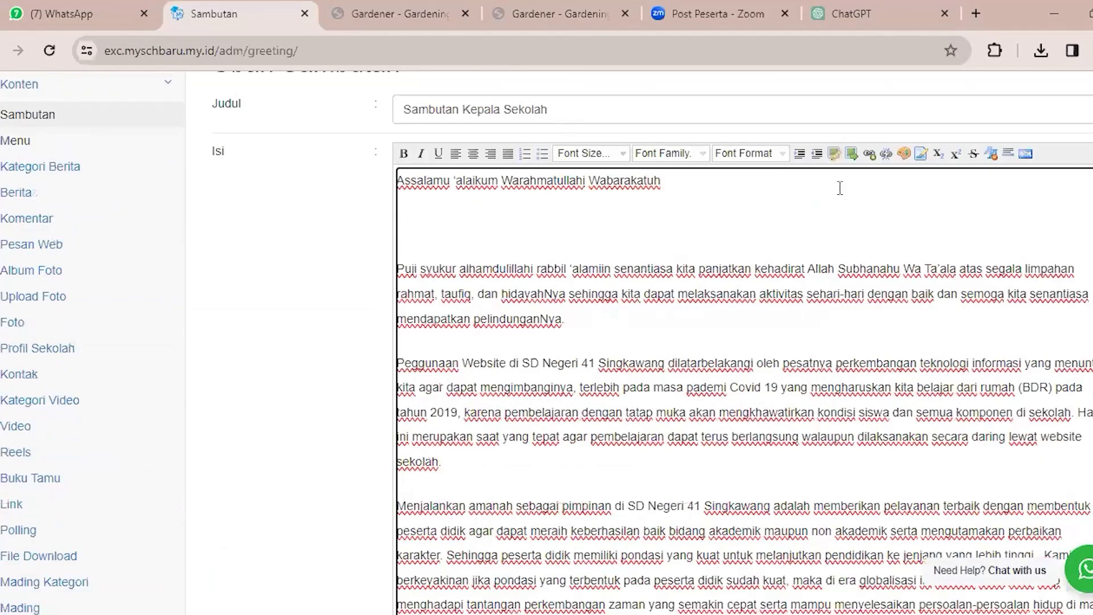
left_click(851, 154)
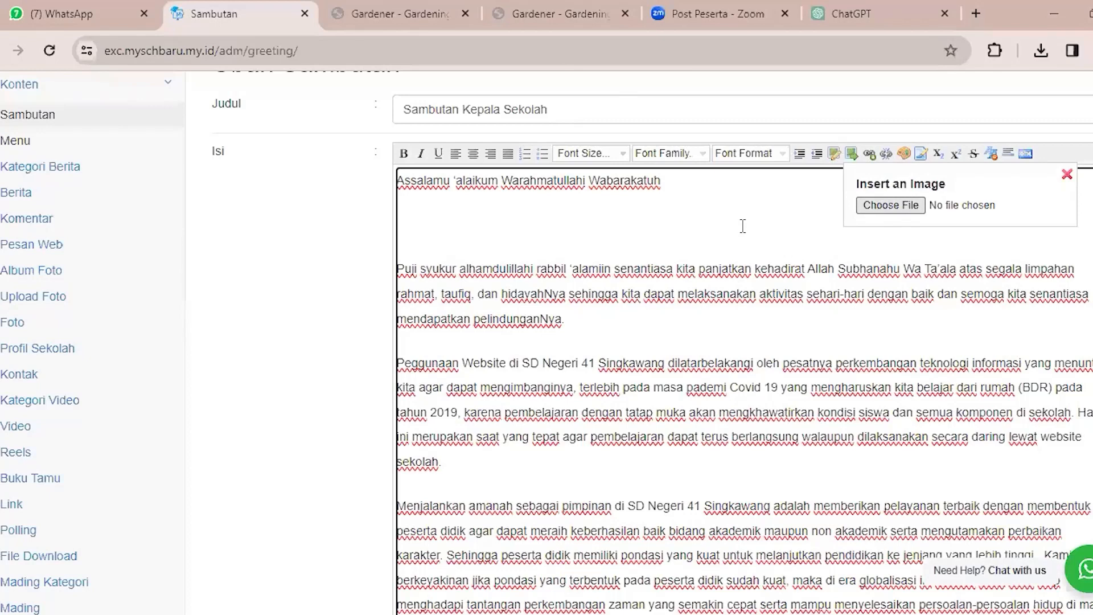
left_click(851, 163)
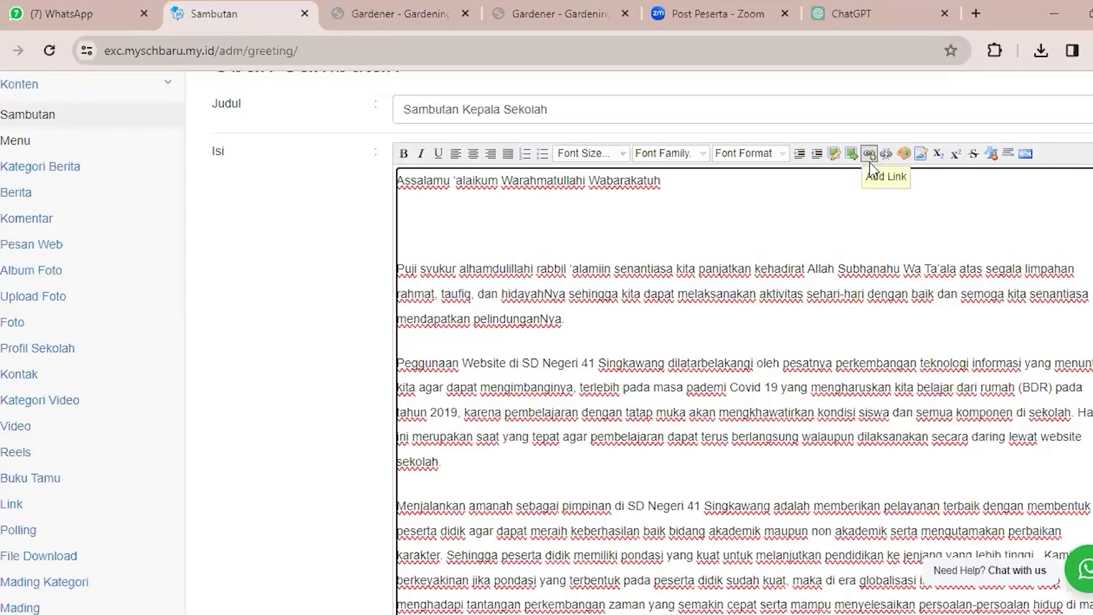
Examine the Isi editor's Add/Edit Link options and colour palette, then close them without applying anything.
left_click_drag(648, 181, 839, 197)
left_click(844, 205)
left_click(869, 155)
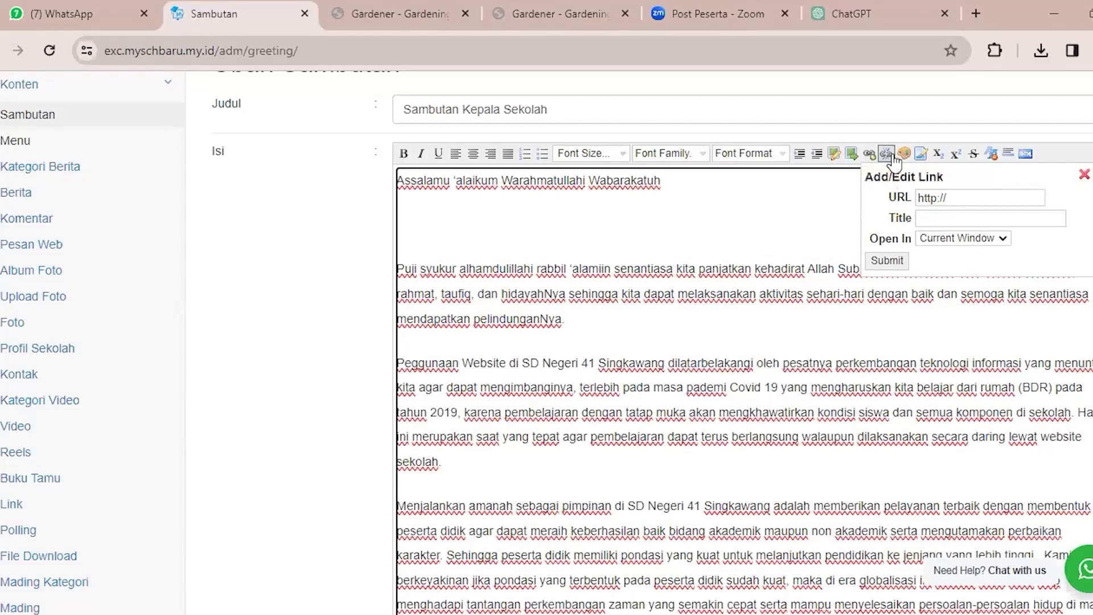
left_click(905, 154)
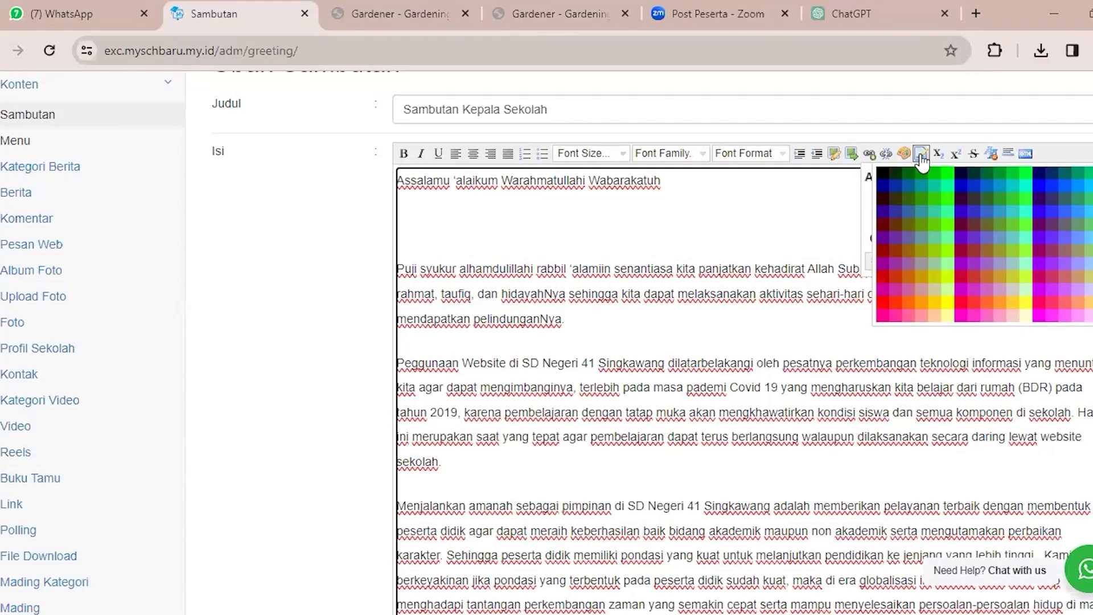
left_click(847, 201)
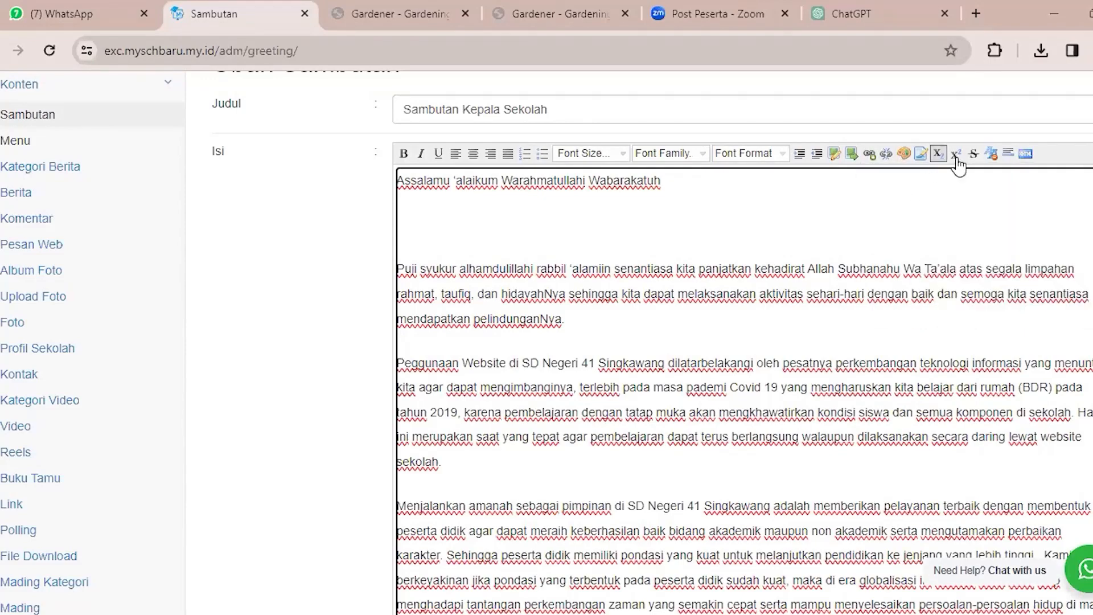
Examine the Gambar field below the greeting text and its file selection option, without choosing an image.
scroll(817, 452, "down", 5)
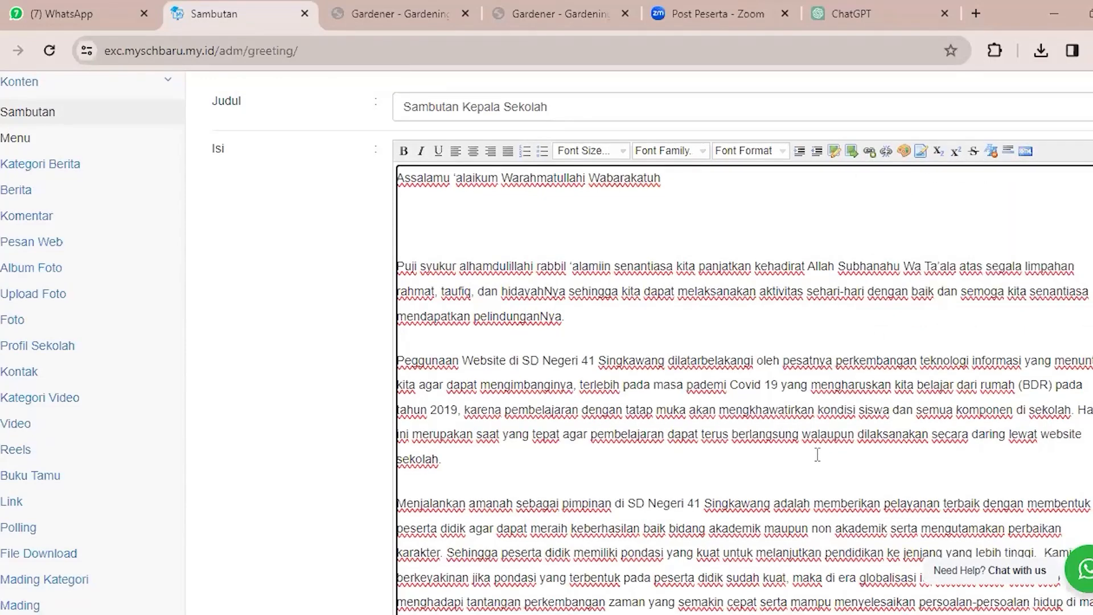
scroll(769, 460, "down", 3)
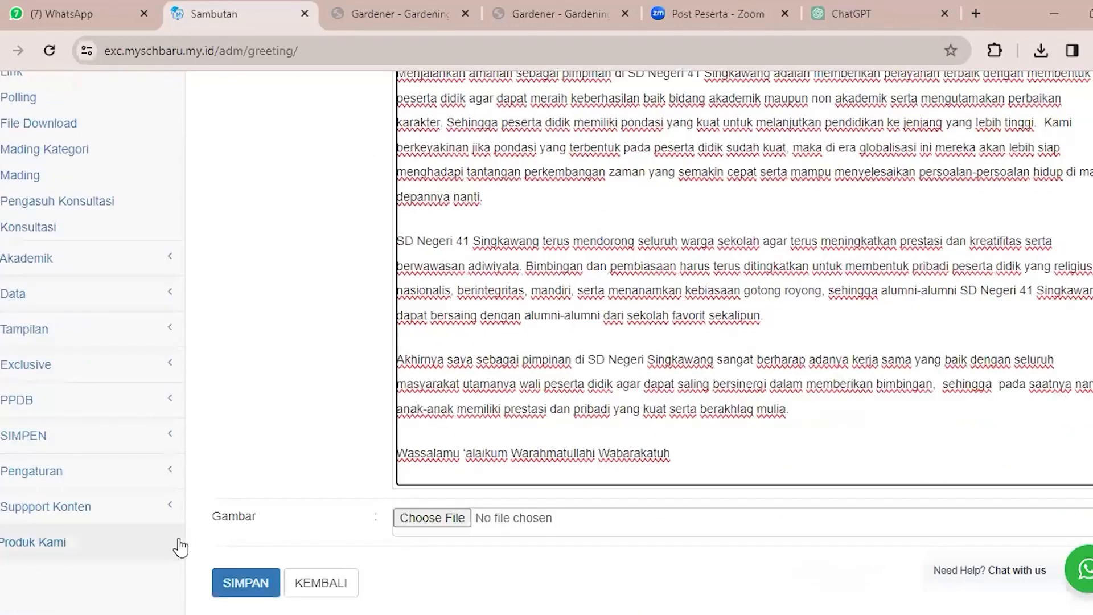
double_click(273, 515)
left_click(274, 514)
left_click(434, 523)
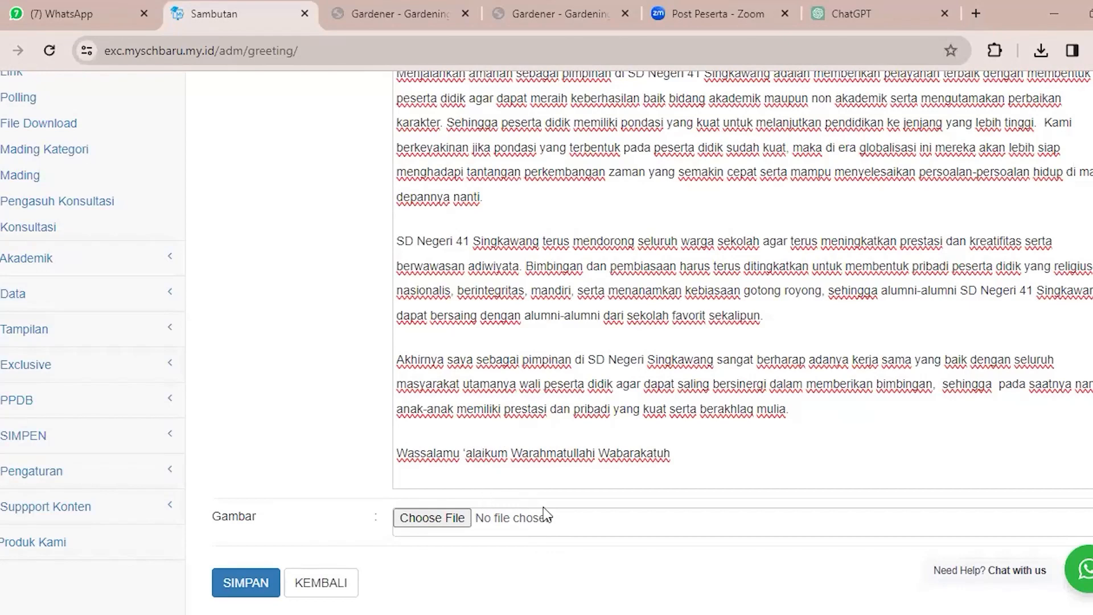
Switch to the public school site and examine the homepage greeting section's title, text and image.
left_click(407, 12)
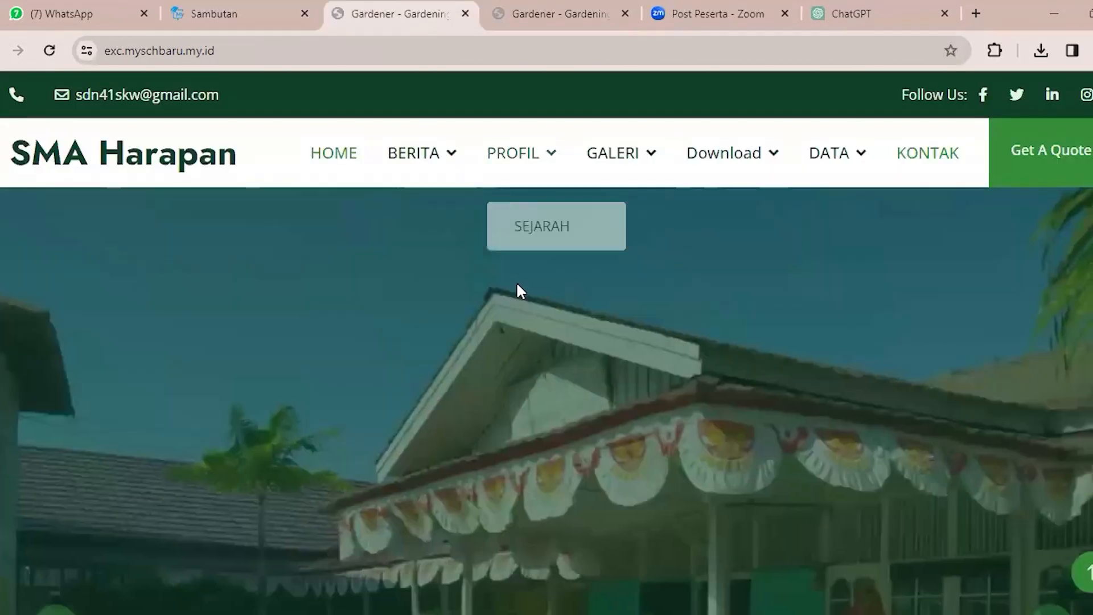
scroll(518, 284, "down", 5)
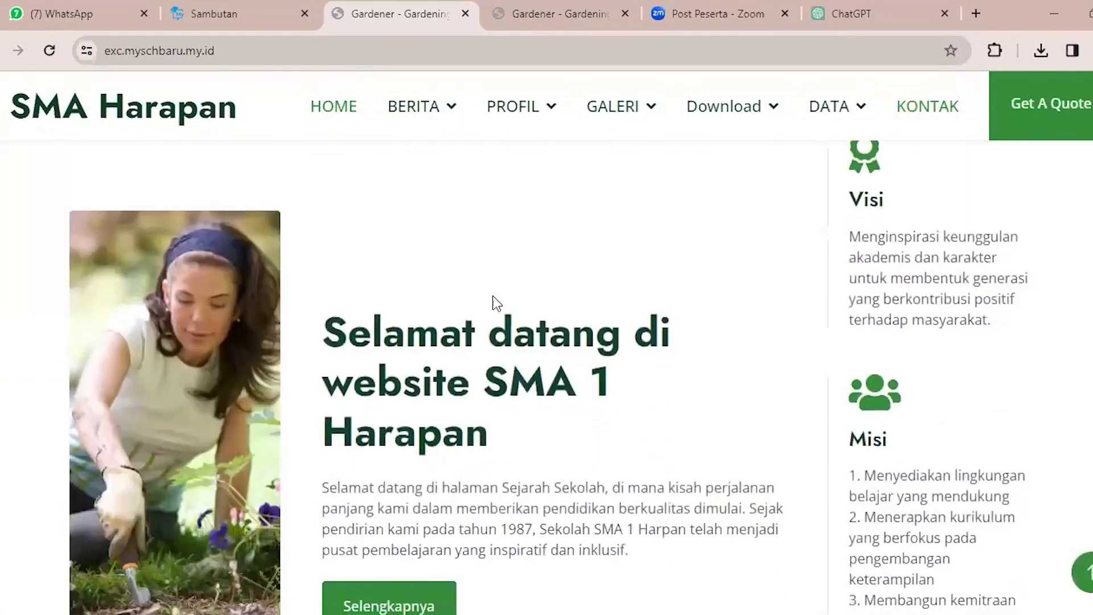
scroll(359, 262, "down", 3)
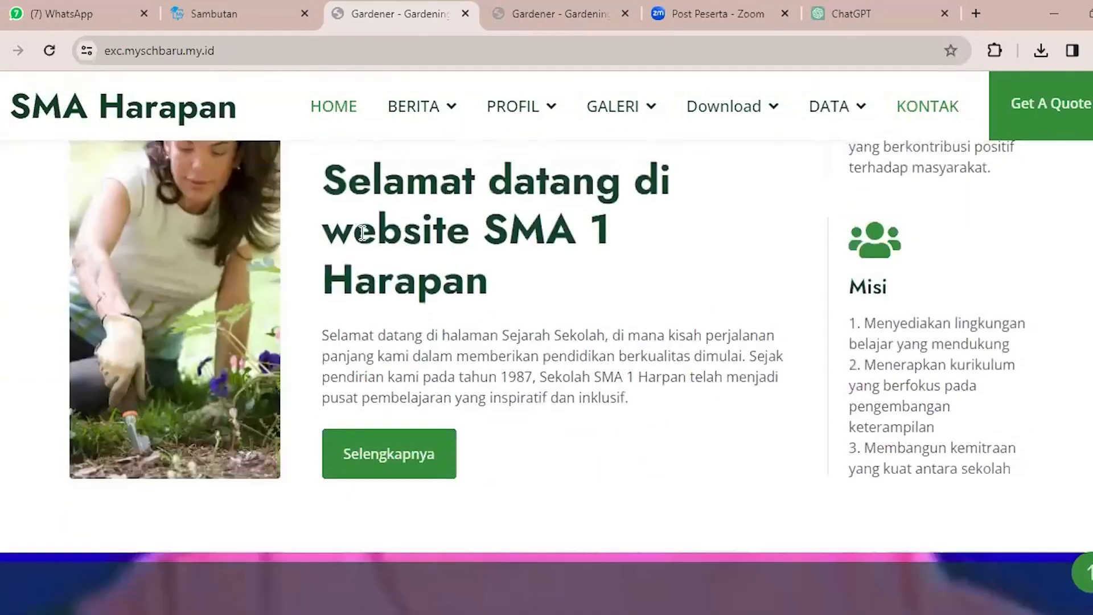
scroll(363, 233, "up", 1)
left_click_drag(325, 248, 383, 258)
left_click_drag(483, 320, 514, 393)
left_click(653, 473)
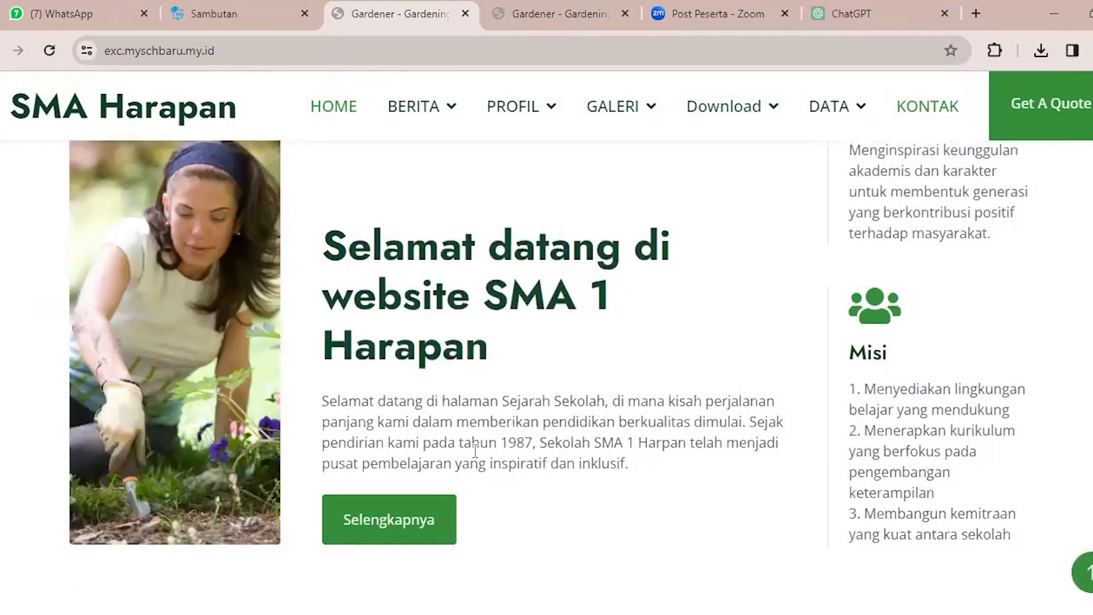
scroll(254, 319, "up", 2)
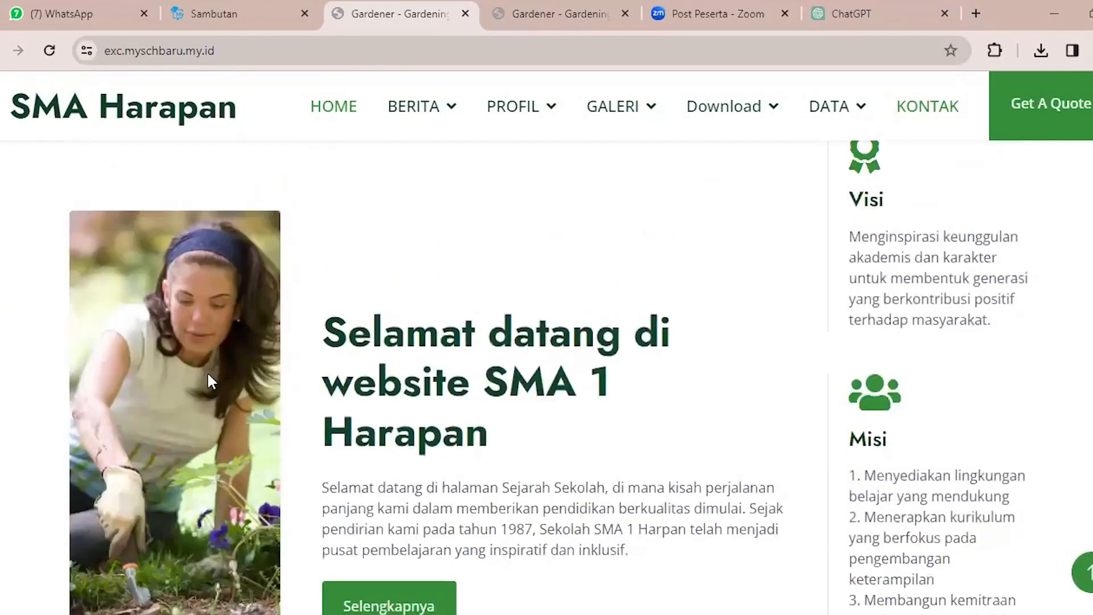
Examine the homepage greeting's excerpt text on the public site, then return to the Sambutan edit form in the admin panel.
left_click_drag(486, 464, 520, 454)
left_click(519, 453)
scroll(470, 436, "down", 1)
left_click_drag(329, 405, 616, 468)
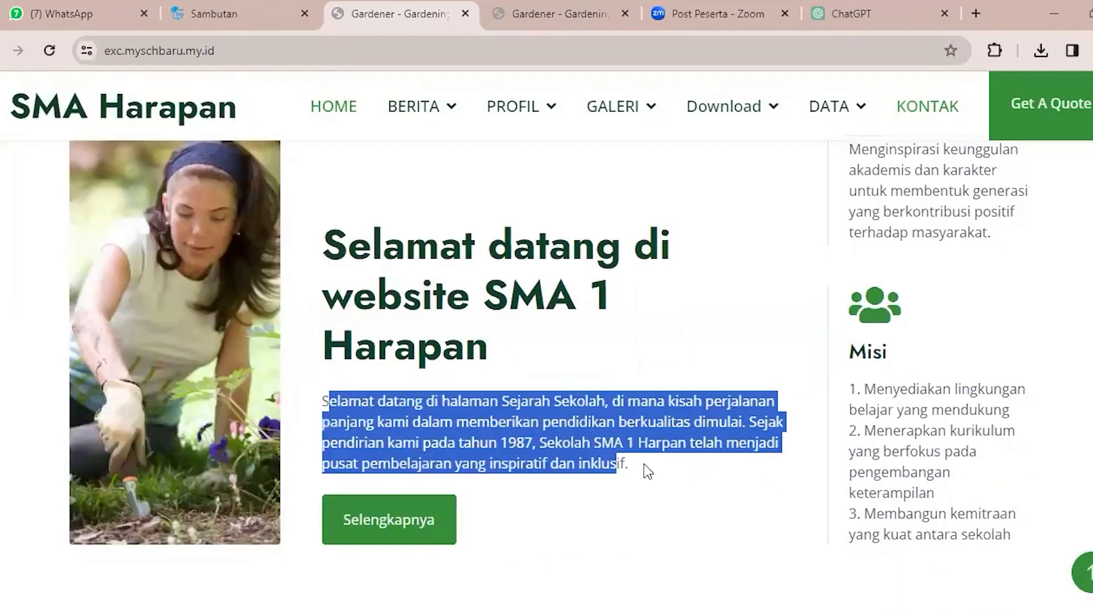
left_click(257, 6)
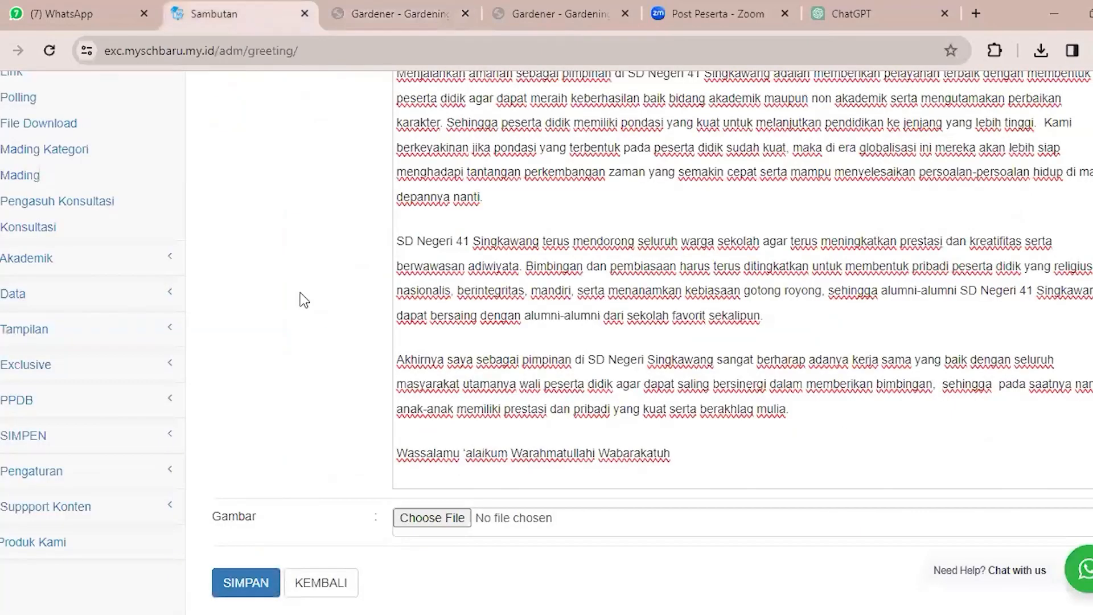
scroll(220, 248, "up", 9)
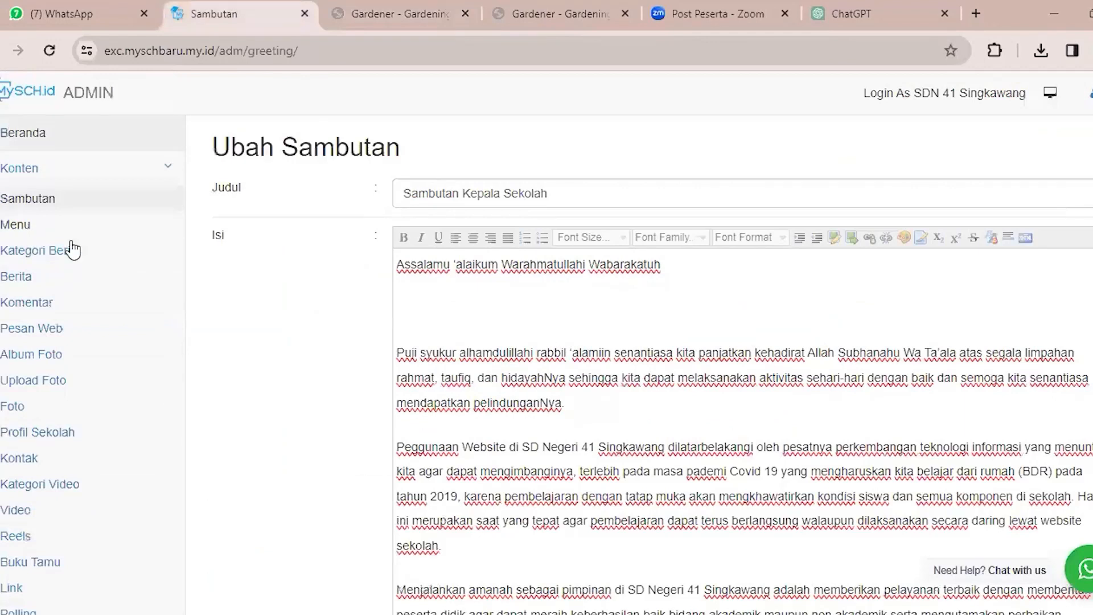
Open the Kategori Berita list and examine its existing news categories and their available actions.
left_click(19, 226)
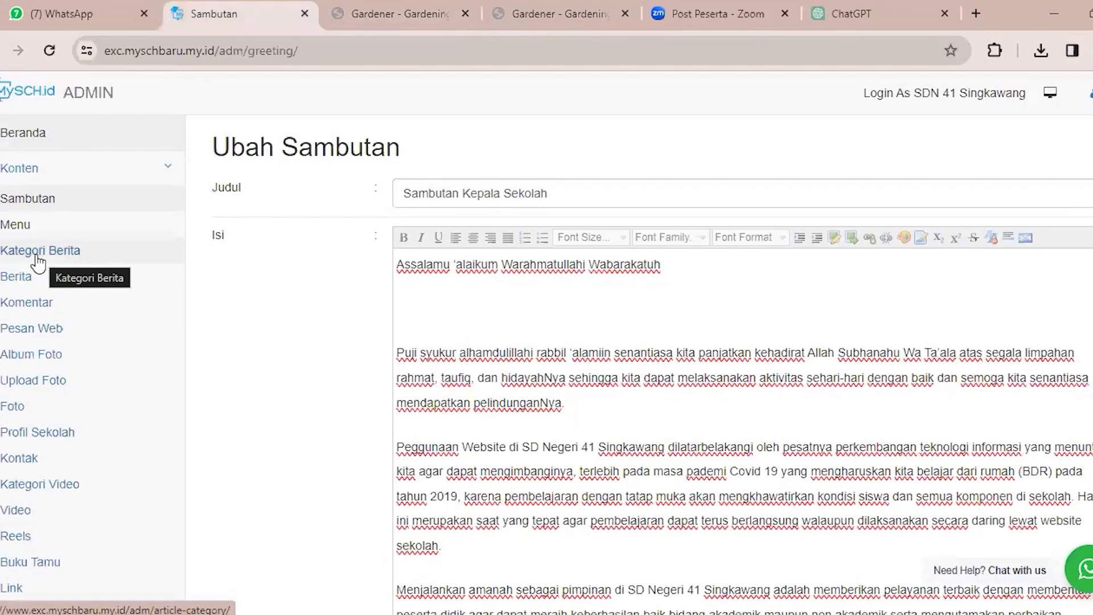
left_click(29, 256)
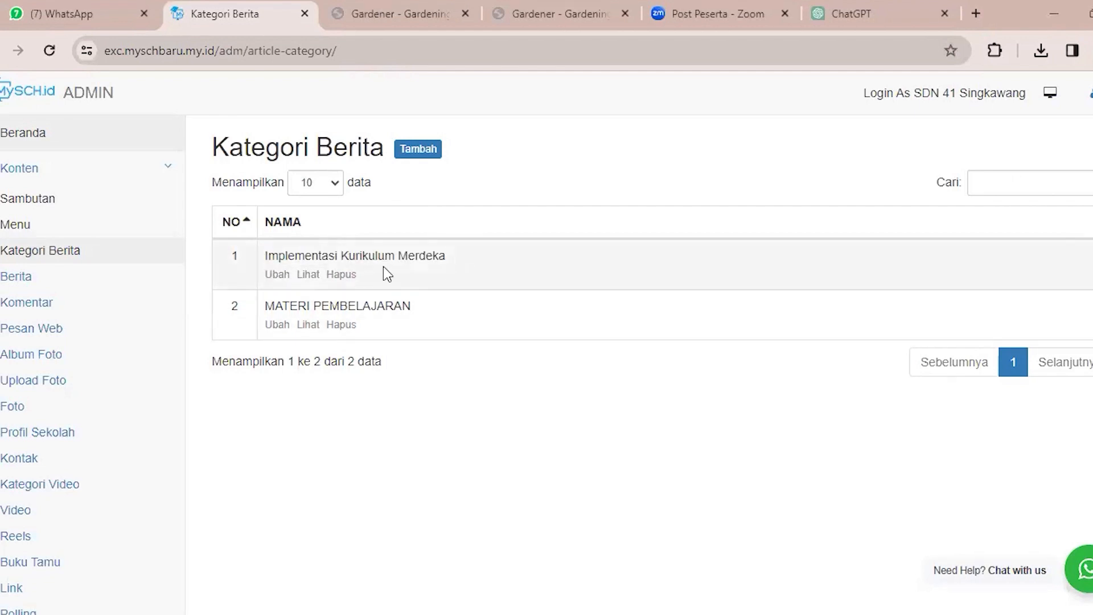
left_click_drag(266, 309, 446, 347)
left_click(446, 353)
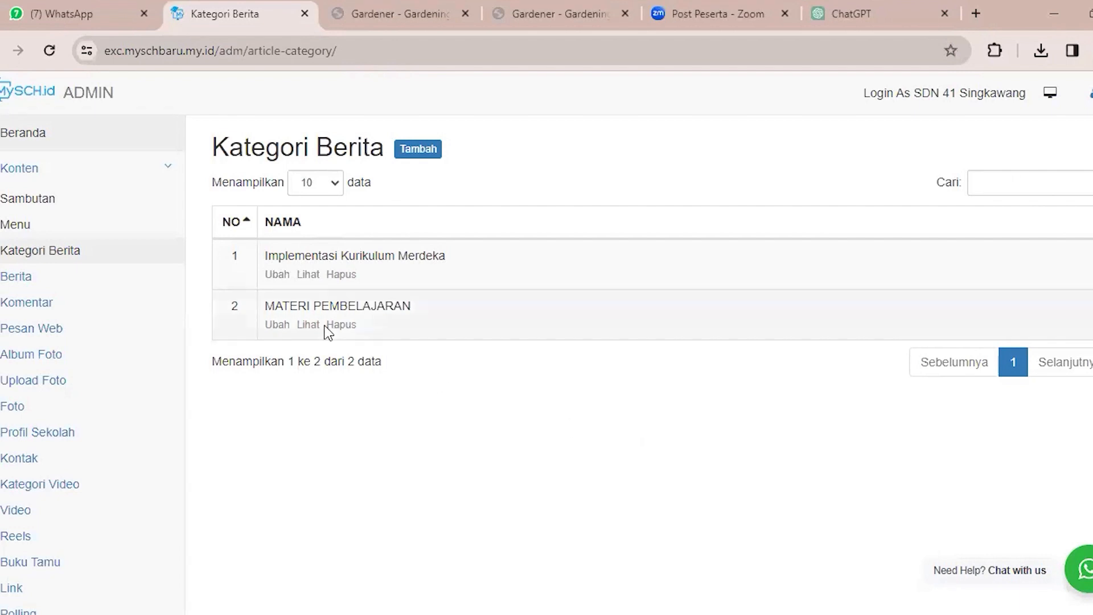
left_click_drag(266, 254, 464, 252)
left_click_drag(274, 310, 437, 312)
left_click(435, 306)
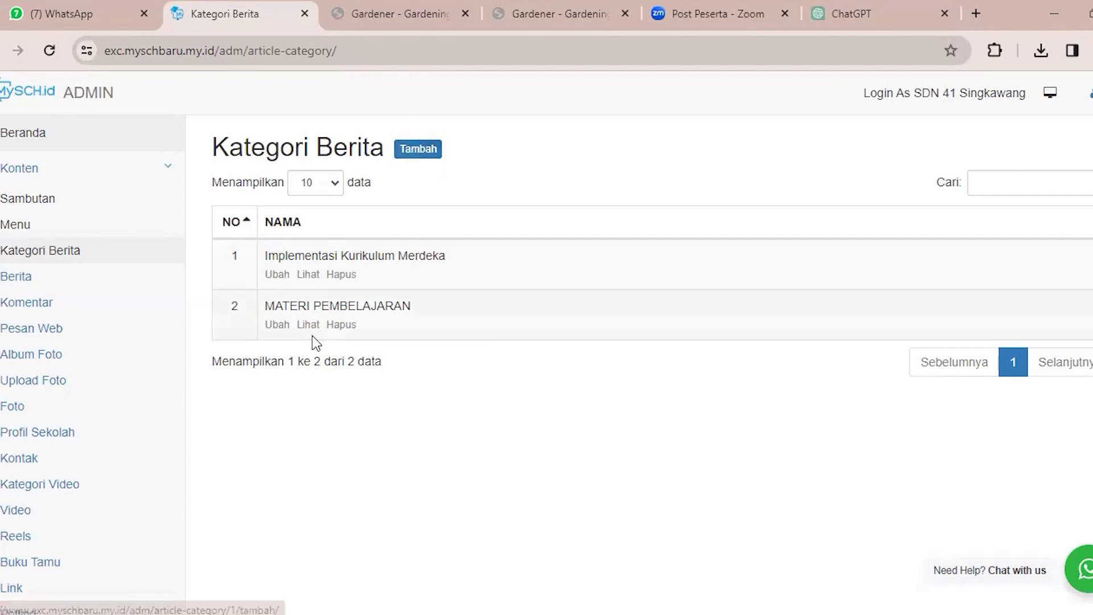
scroll(414, 390, "down", 1)
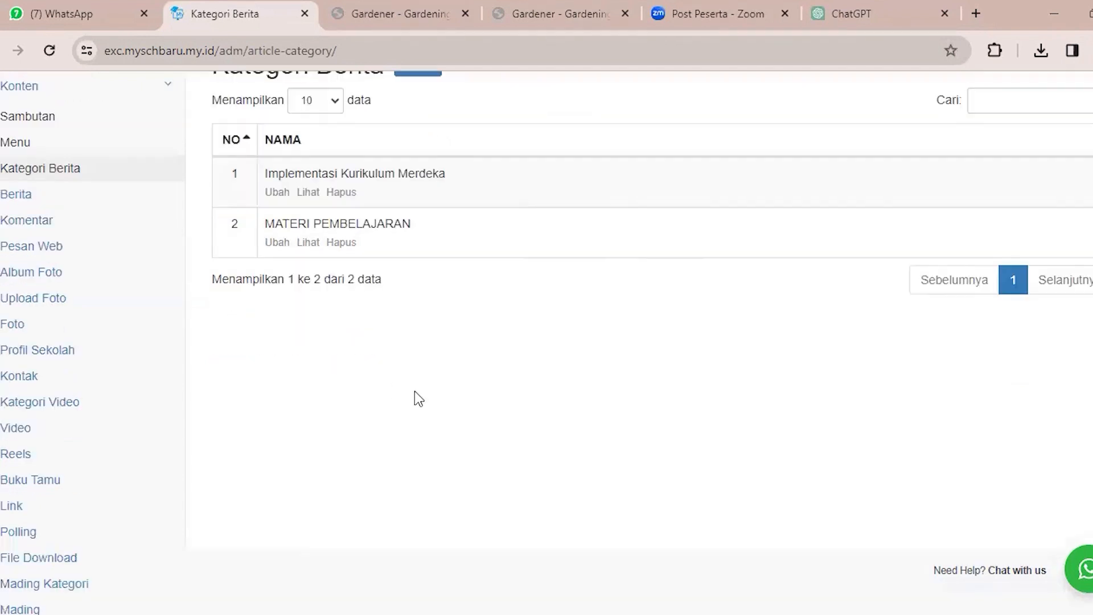
Open the Berita list and look over the existing news articles.
left_click(53, 199)
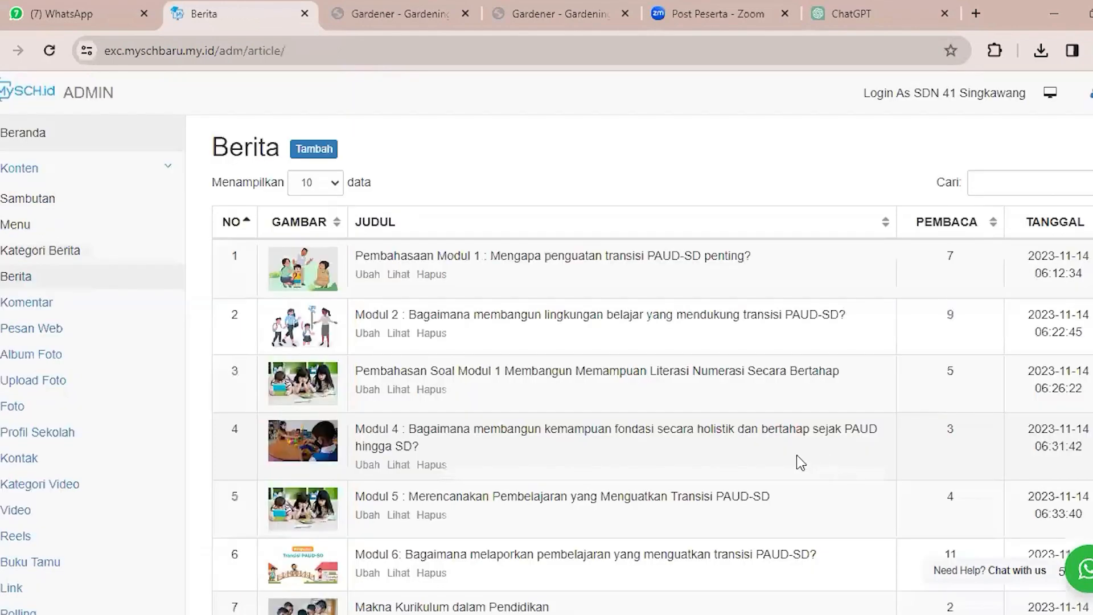
scroll(751, 446, "down", 5)
scroll(753, 446, "up", 5)
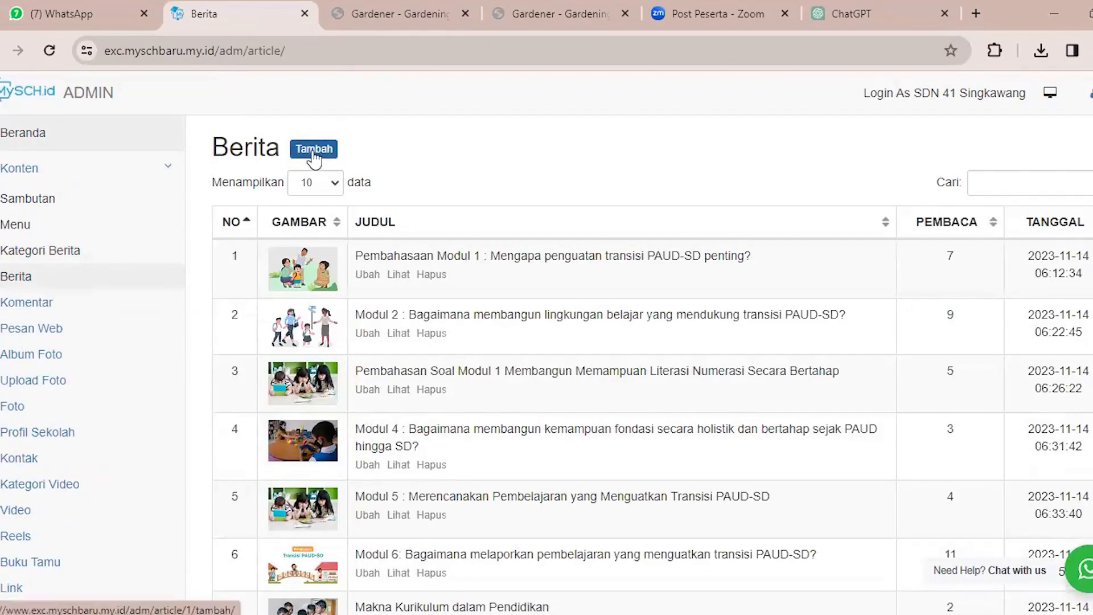
Start a new news article and look through the form's fields down to the display settings.
left_click(331, 151)
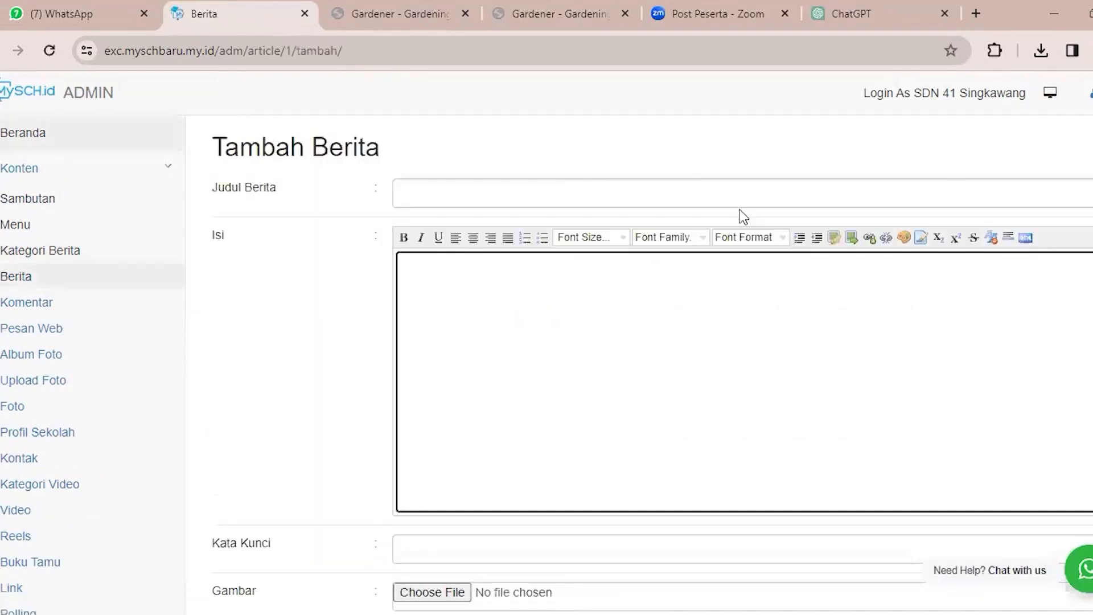
left_click(735, 182)
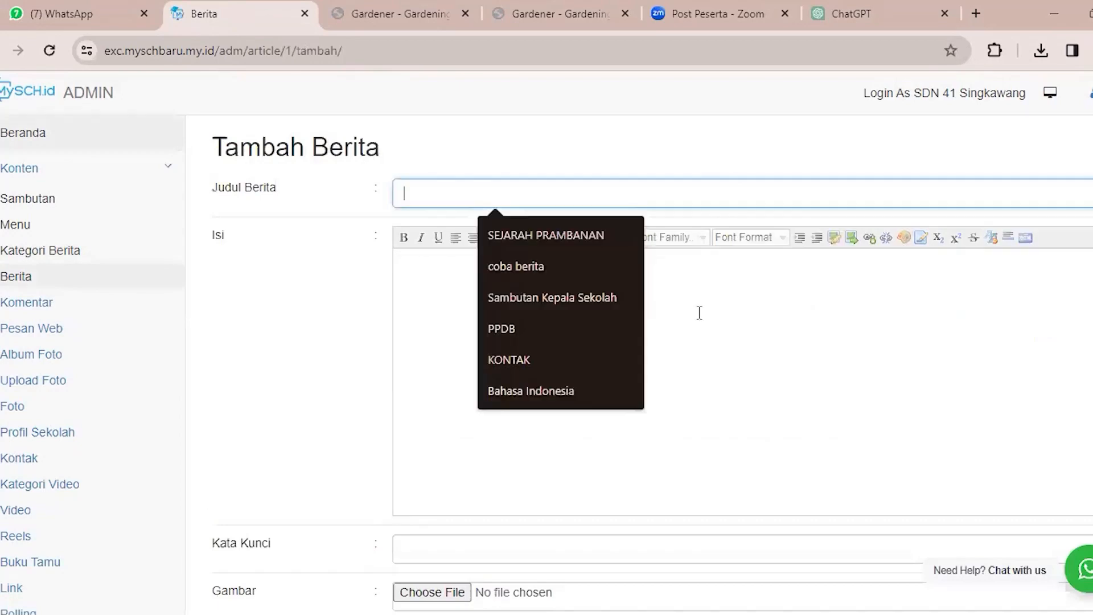
left_click(791, 312)
scroll(792, 312, "down", 2)
scroll(790, 312, "down", 7)
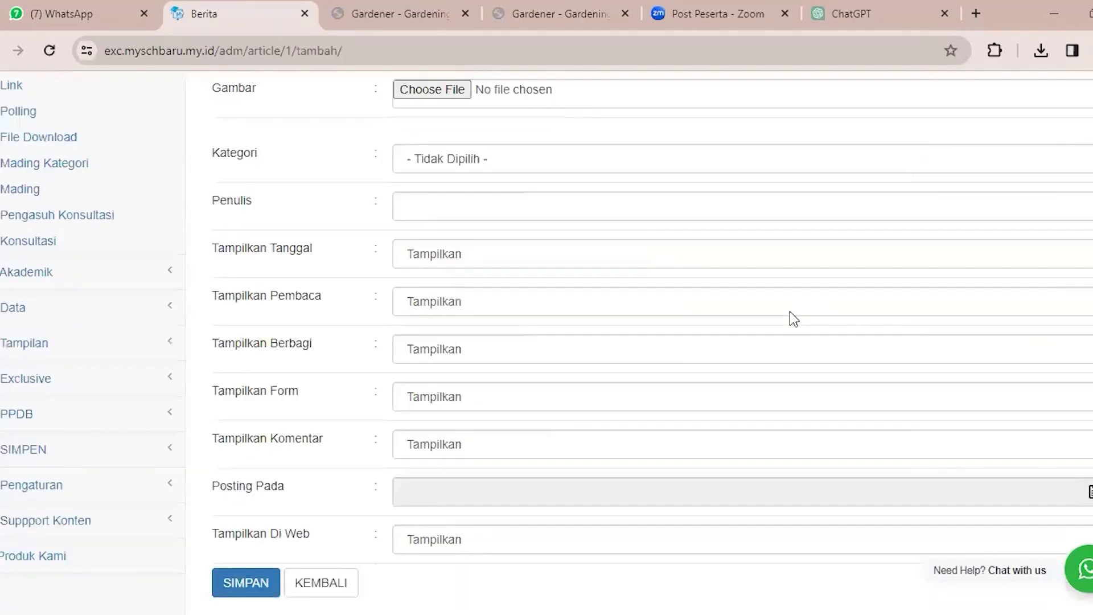
scroll(787, 322, "up", 9)
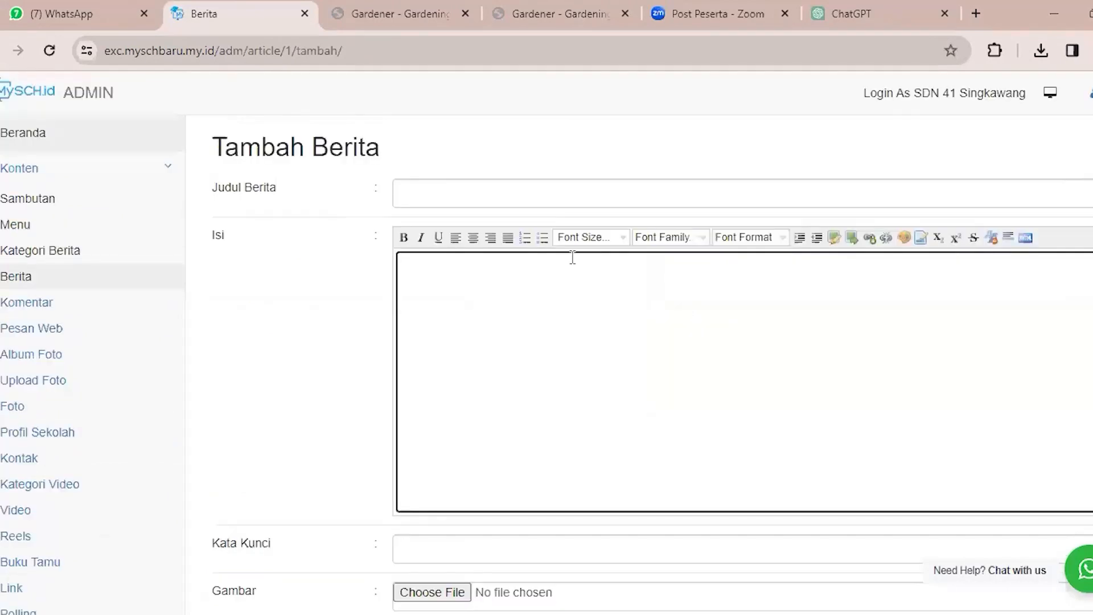
Title the news article "coba berita" and enter "s" as its Isi text.
left_click(511, 200)
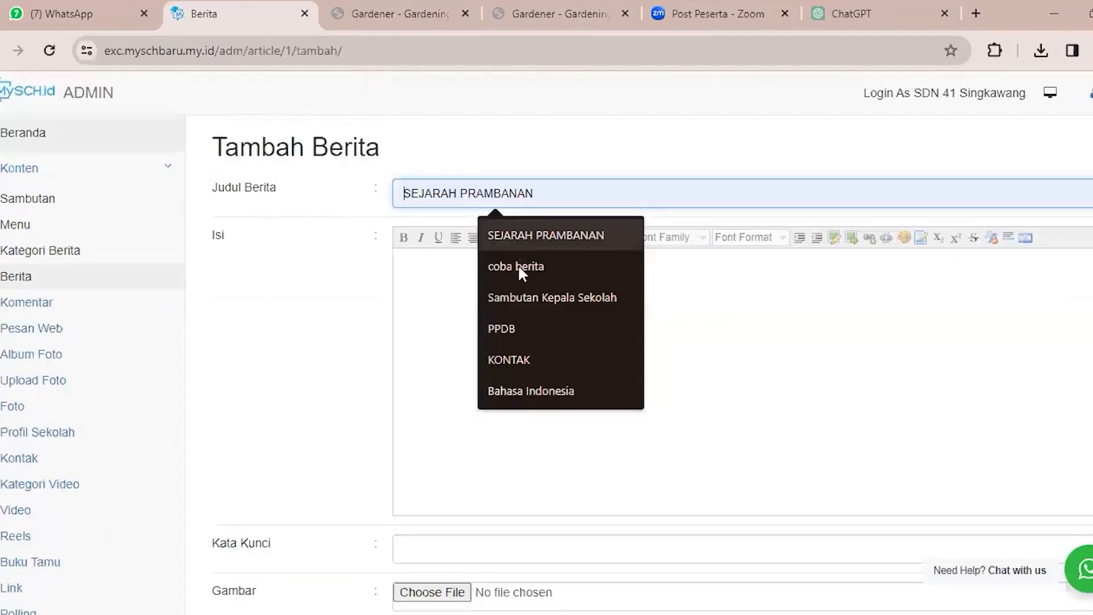
left_click(547, 257)
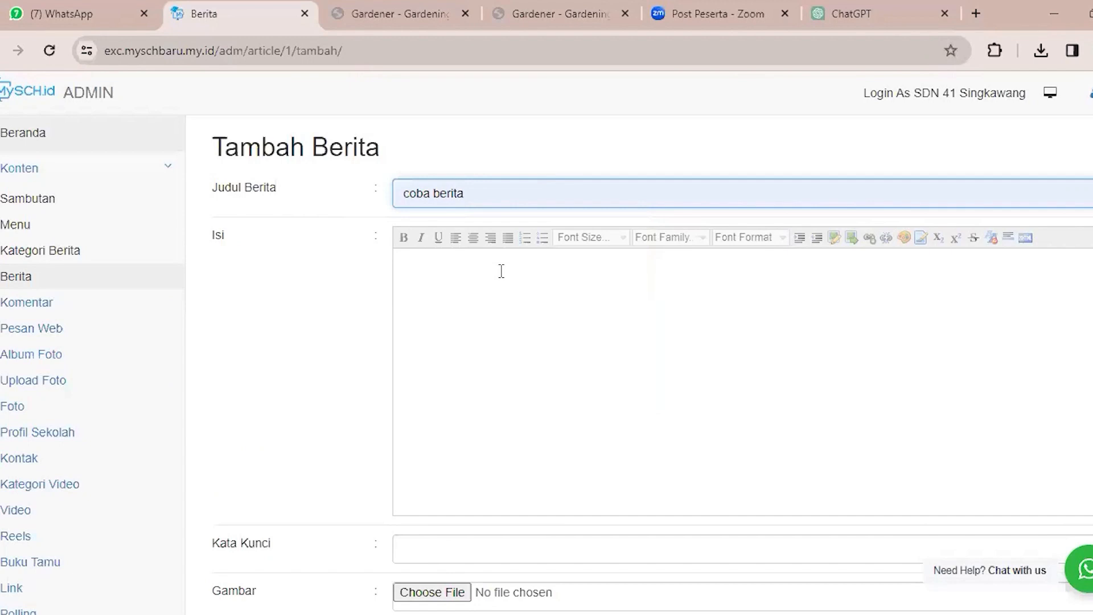
left_click(528, 276)
type("s")
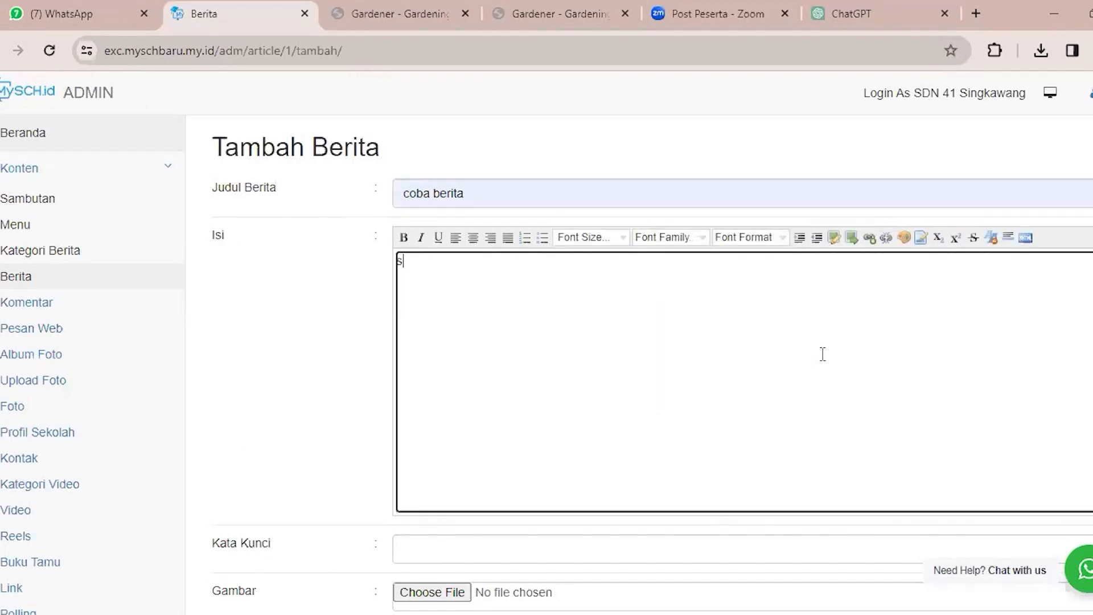
left_click(456, 236)
Examine the Kata Kunci field in relation to the article's title and body text, leaving it empty.
scroll(880, 299, "down", 4)
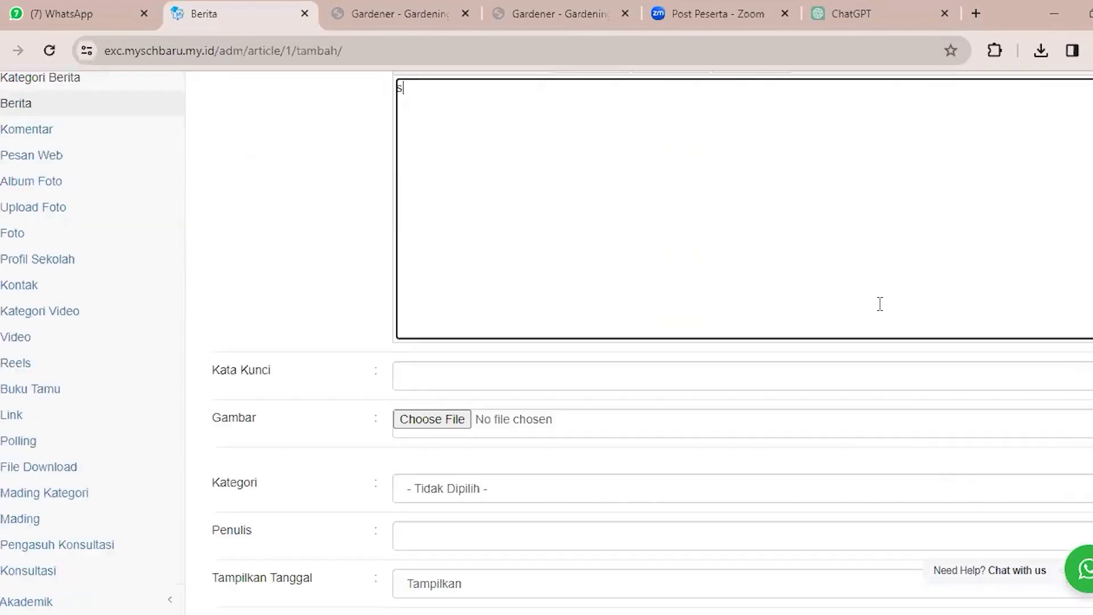
scroll(833, 294, "down", 2)
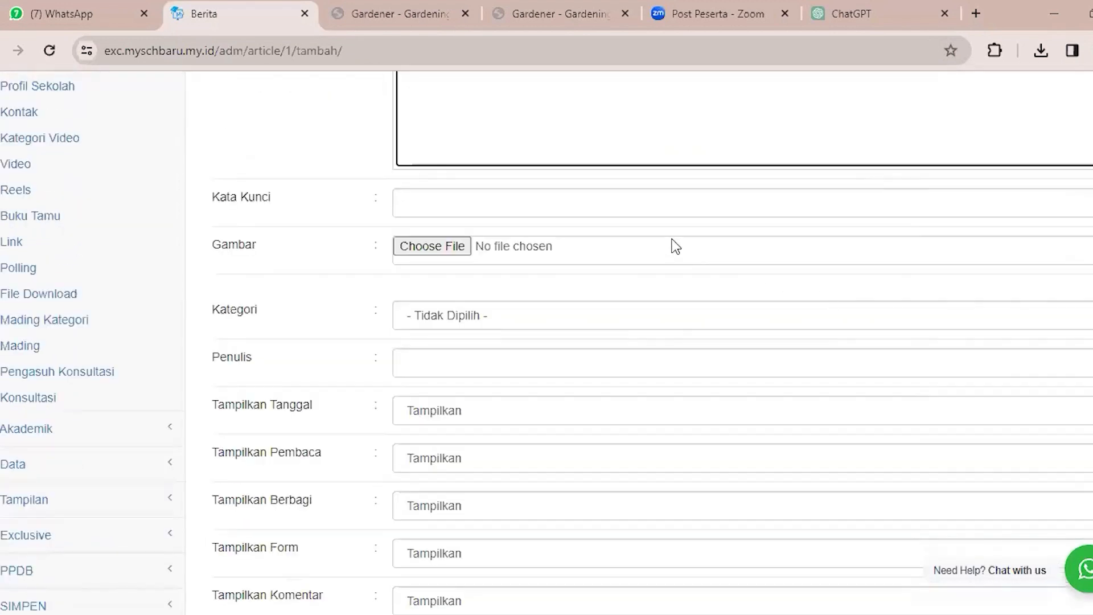
left_click(673, 202)
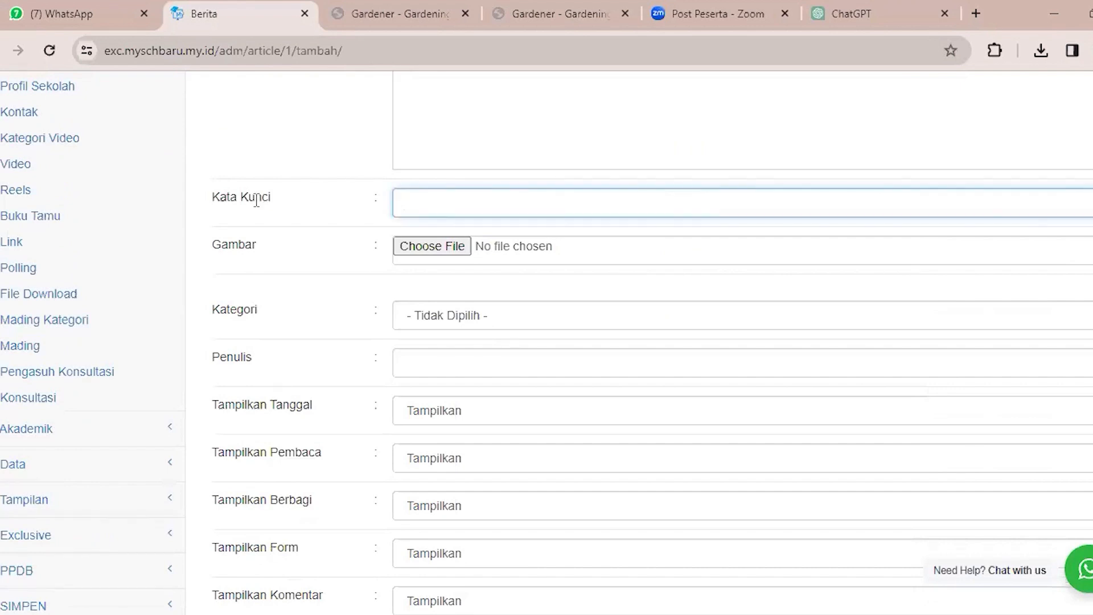
left_click_drag(206, 198, 307, 210)
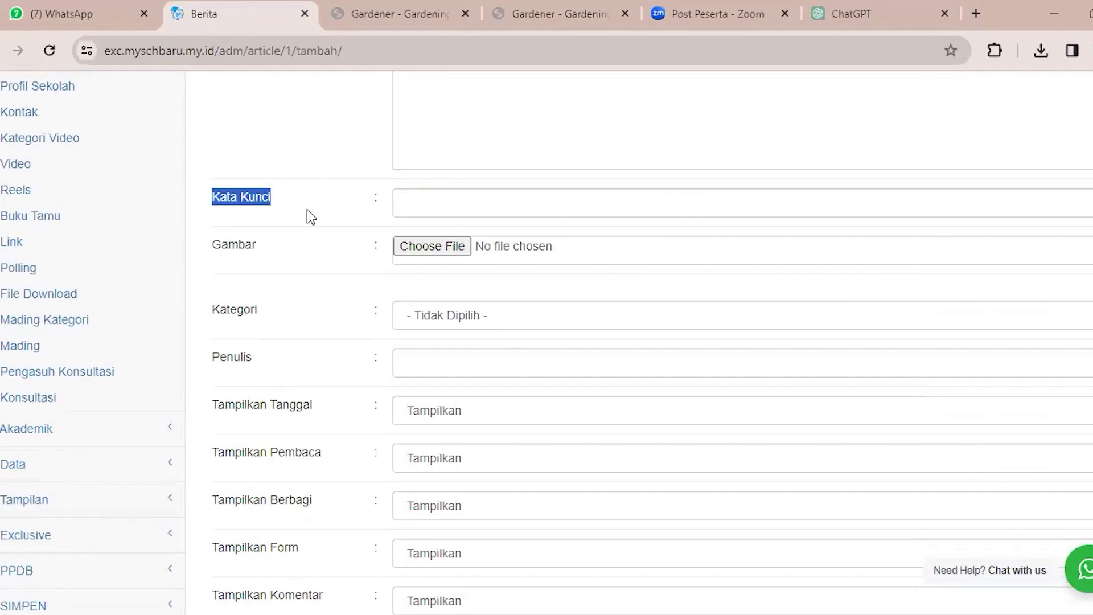
left_click(589, 205)
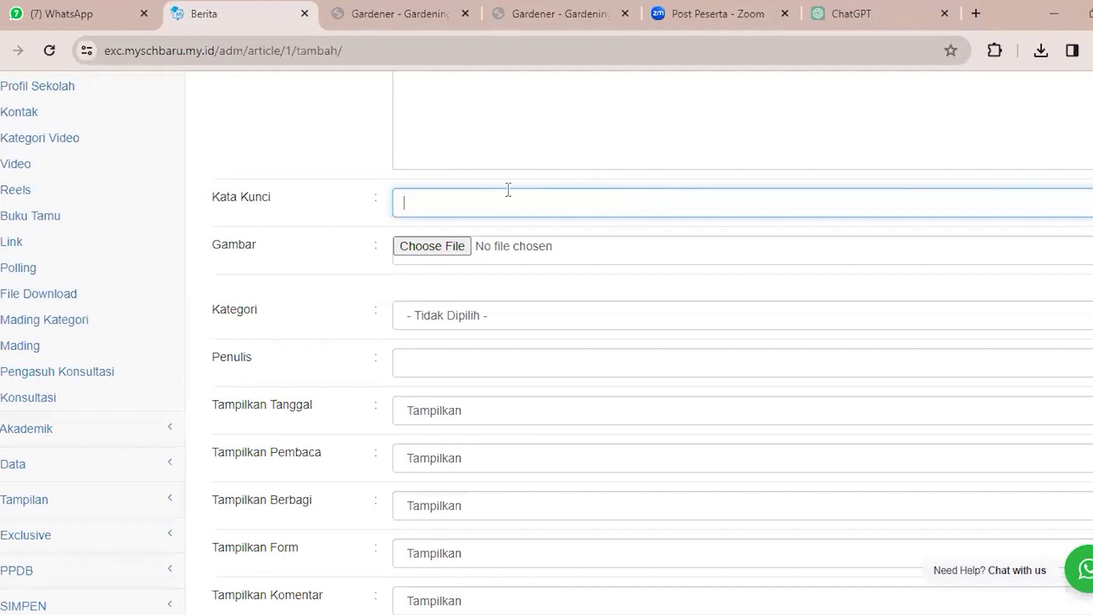
left_click(518, 141)
left_click(522, 199)
scroll(550, 242, "up", 5)
scroll(569, 365, "up", 1)
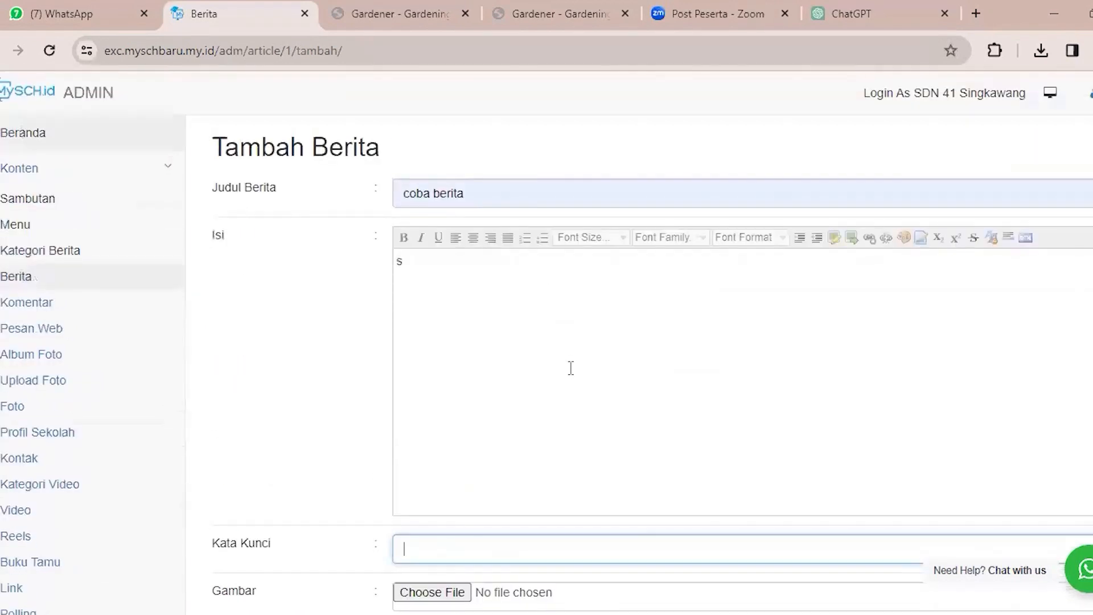
scroll(624, 484, "down", 5)
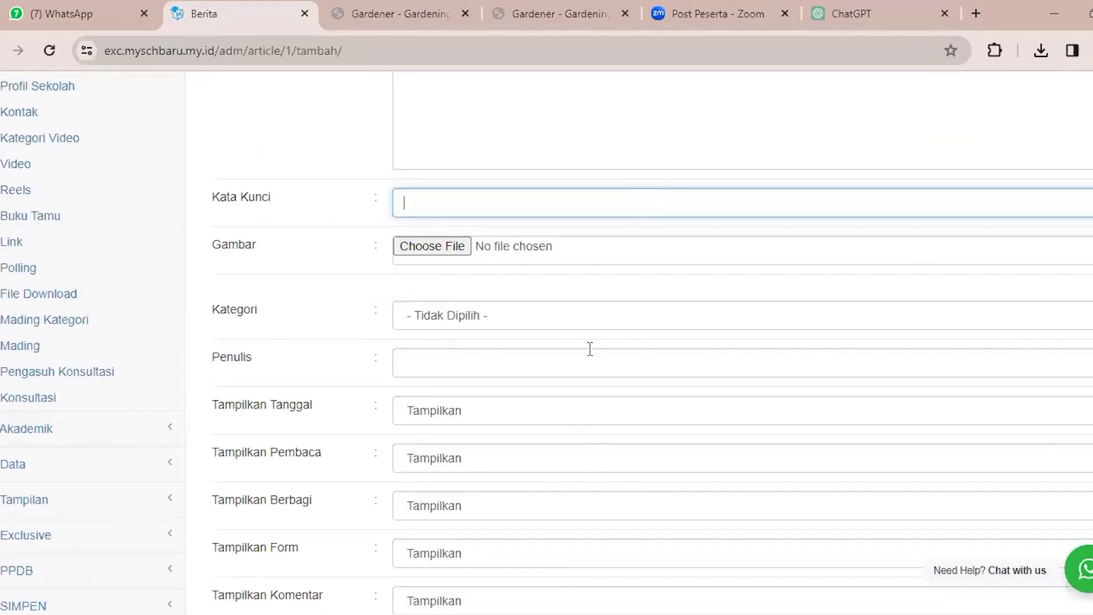
Review the article form's Kata Kunci and Gambar fields without entering keywords or choosing an image.
left_click(615, 161)
left_click(647, 210)
left_click_drag(211, 199, 238, 195)
left_click(286, 195)
left_click_drag(213, 246, 362, 244)
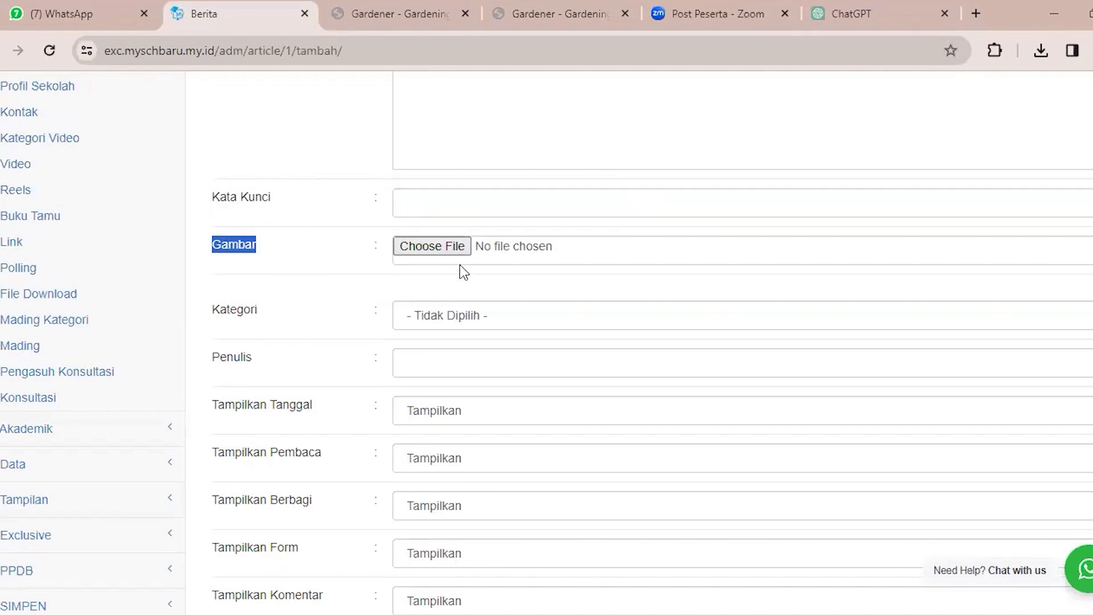
Set the article's Kategori to MATERI PEMBELAJARAN and place the cursor in the Penulis field.
scroll(453, 278, "down", 1)
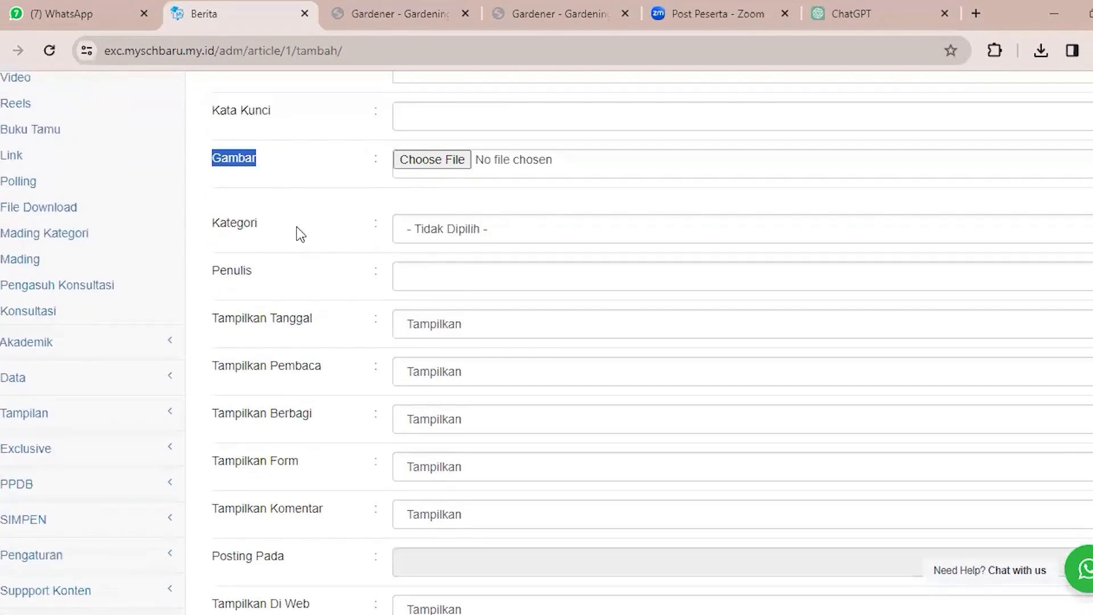
left_click(441, 233)
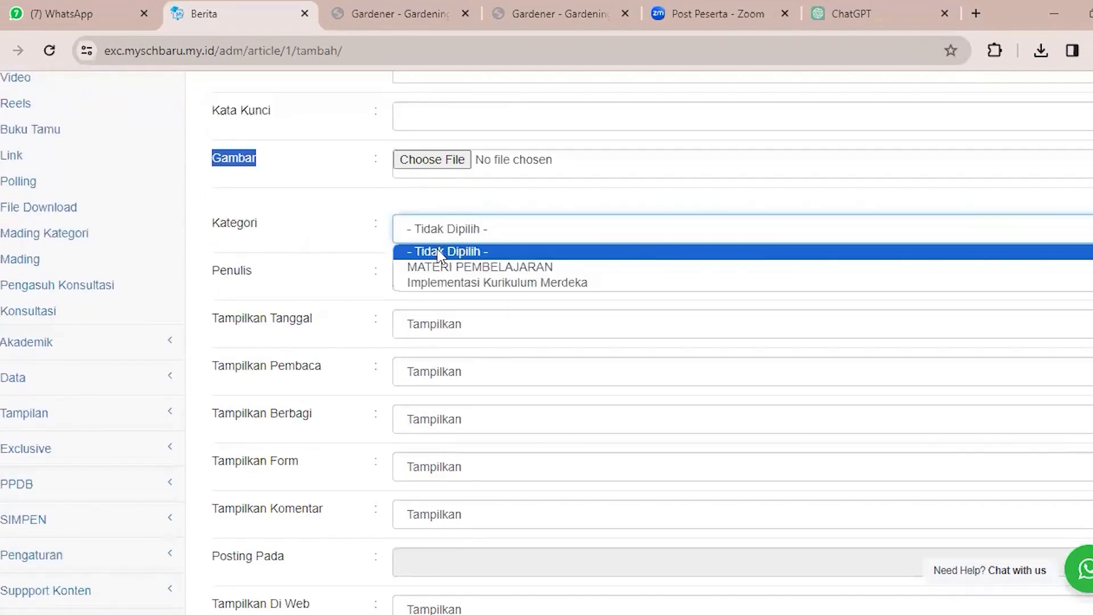
left_click(471, 267)
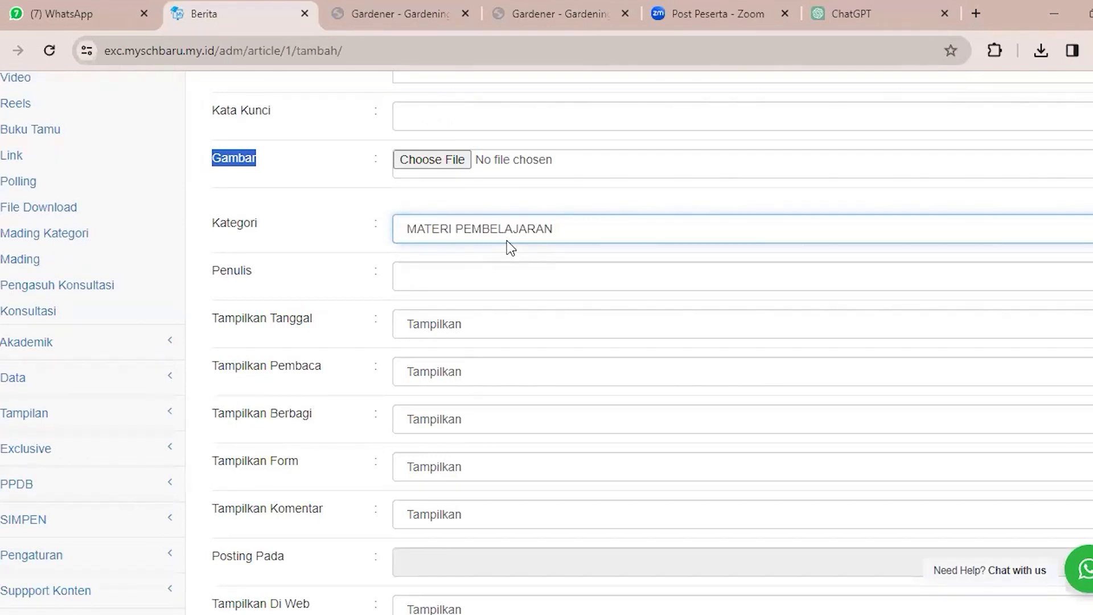
left_click(506, 275)
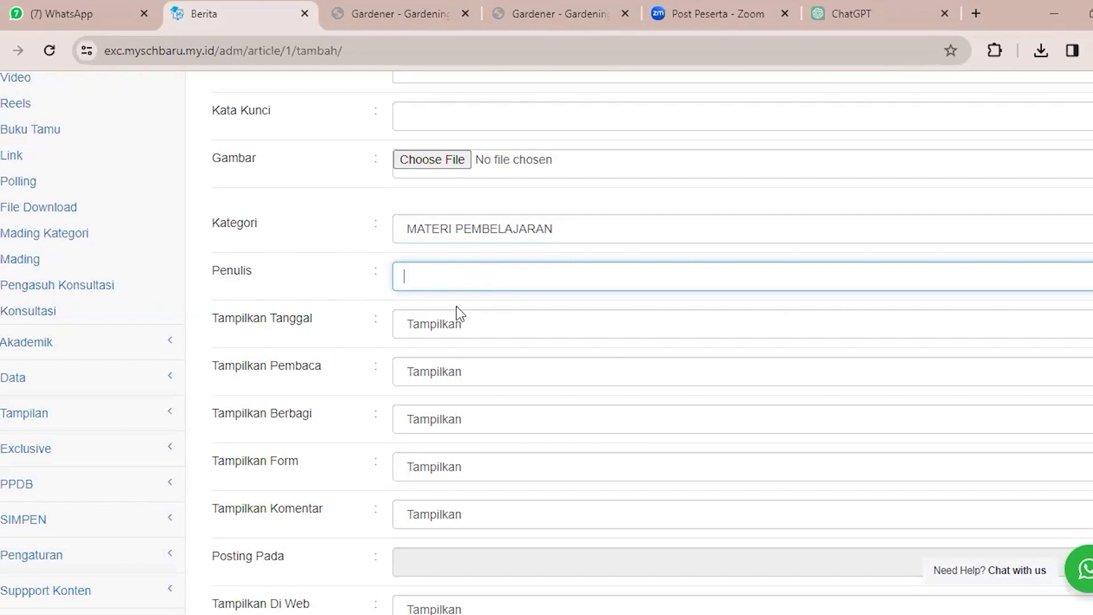
Examine the Tampilkan and Sembunyikan options of the Tampilkan Tanggal setting, leaving it on Tampilkan.
left_click(455, 332)
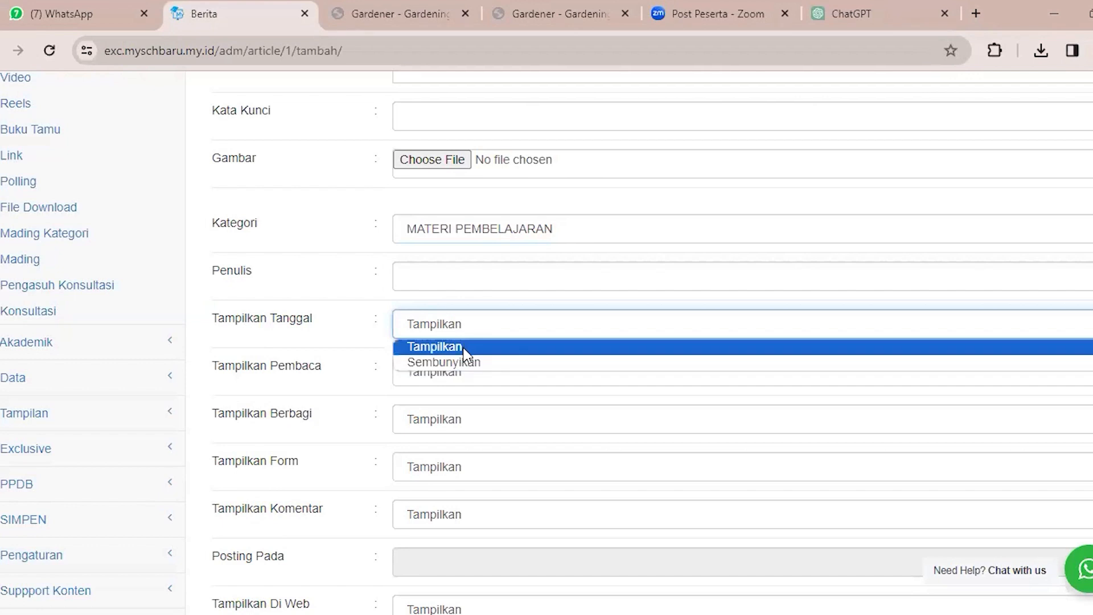
left_click(495, 323)
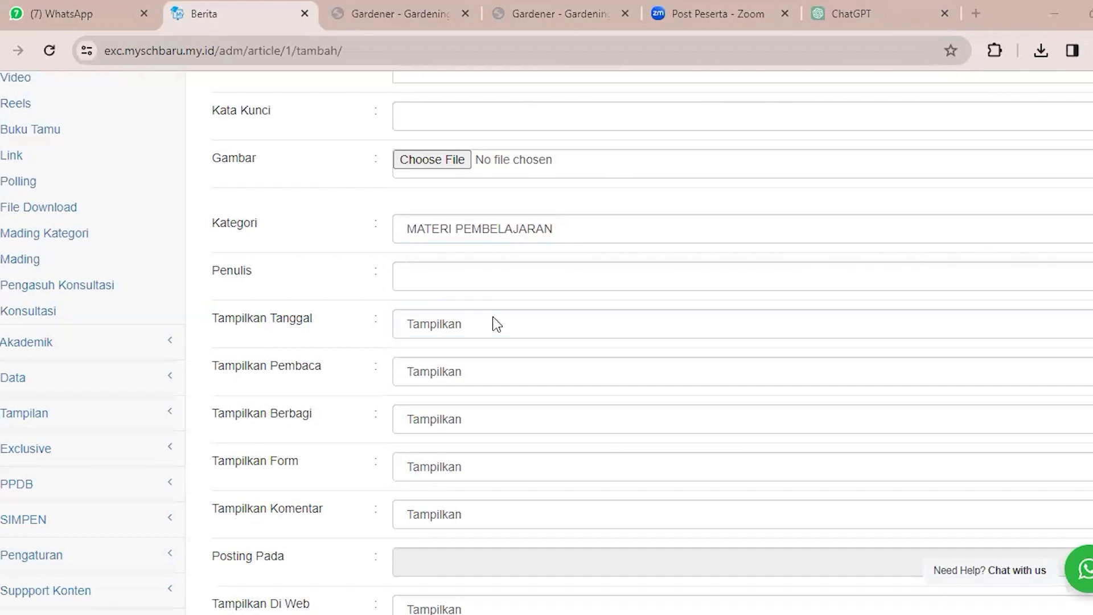
left_click(484, 332)
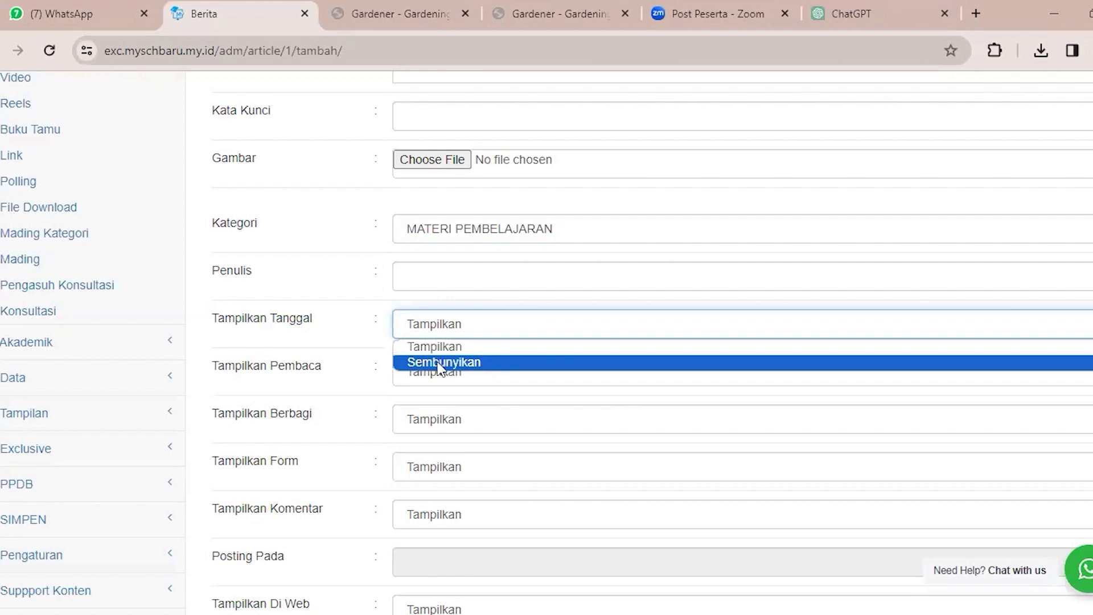
left_click(283, 339)
Examine the Tampilkan and Sembunyikan options of the article's Tampilkan Pembaca setting, leaving it on Tampilkan.
scroll(329, 343, "down", 1)
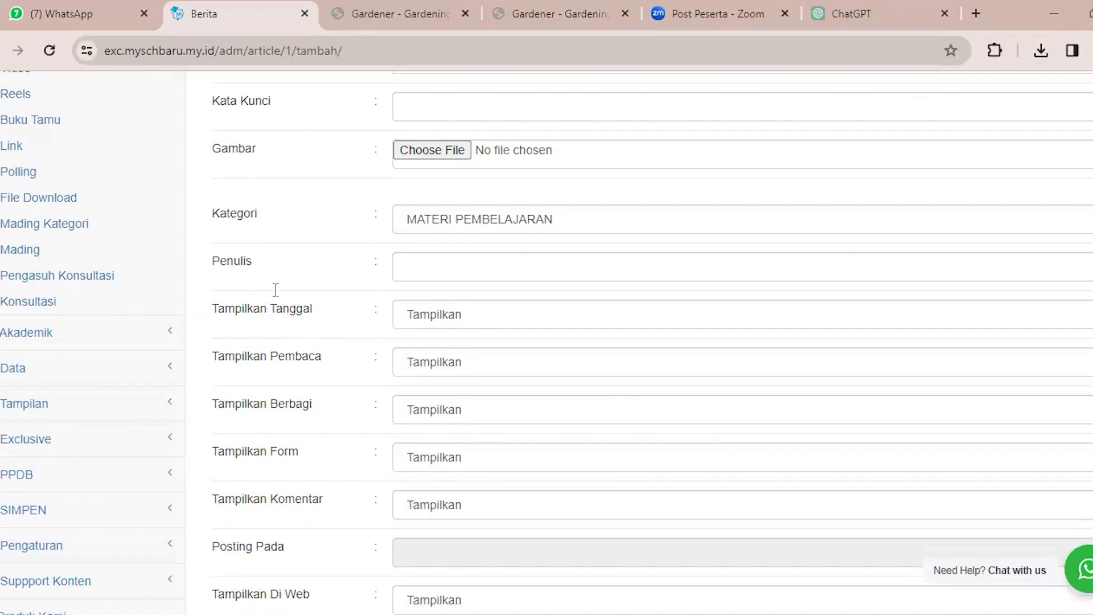
scroll(386, 294, "down", 1)
left_click_drag(212, 296, 421, 289)
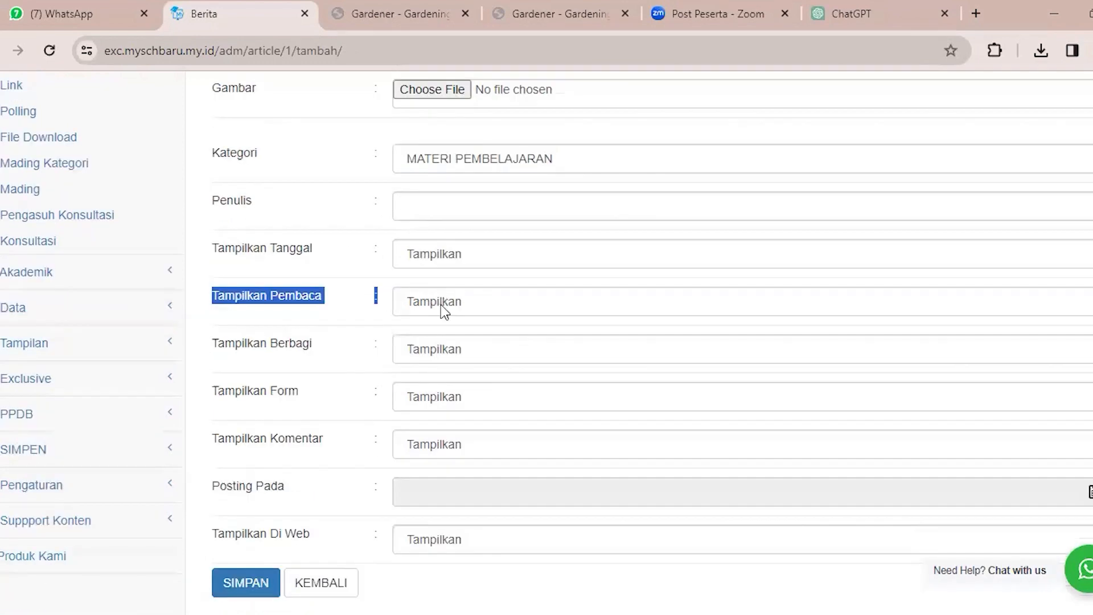
left_click(441, 307)
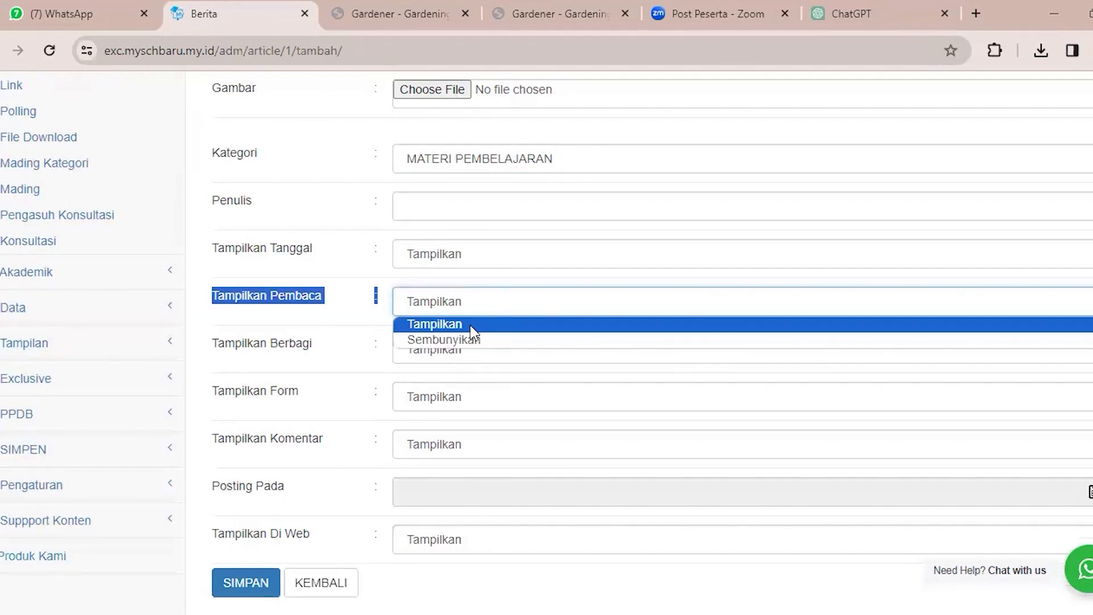
left_click(328, 327)
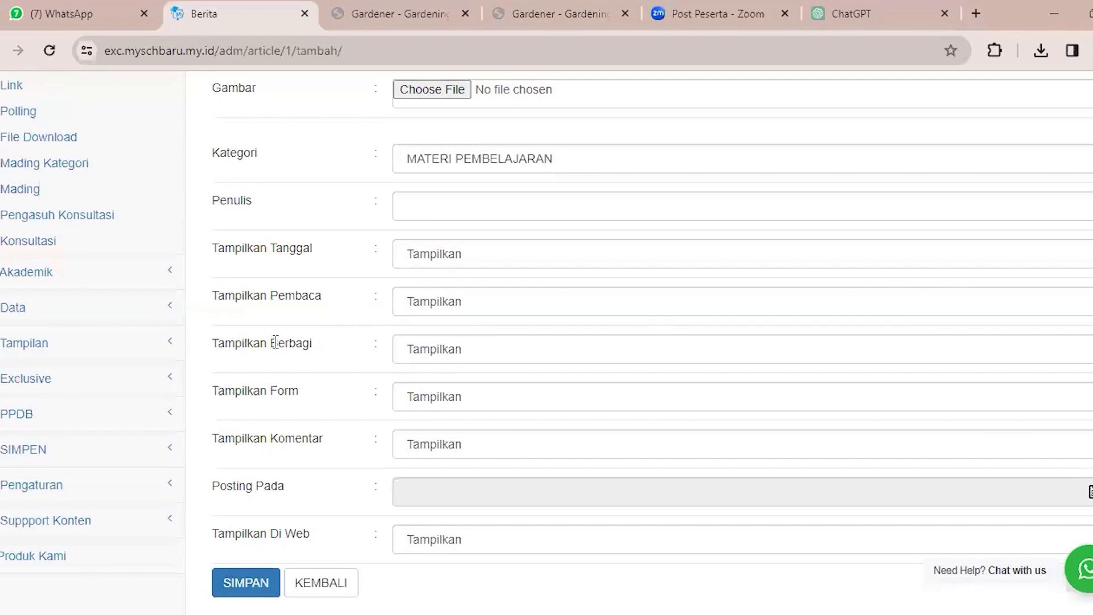
Examine the article's Tampilkan Berbagi, Tampilkan Form, Posting Pada and Tampilkan Di Web settings without changing them.
left_click_drag(278, 343, 336, 341)
left_click(340, 347)
left_click(466, 404)
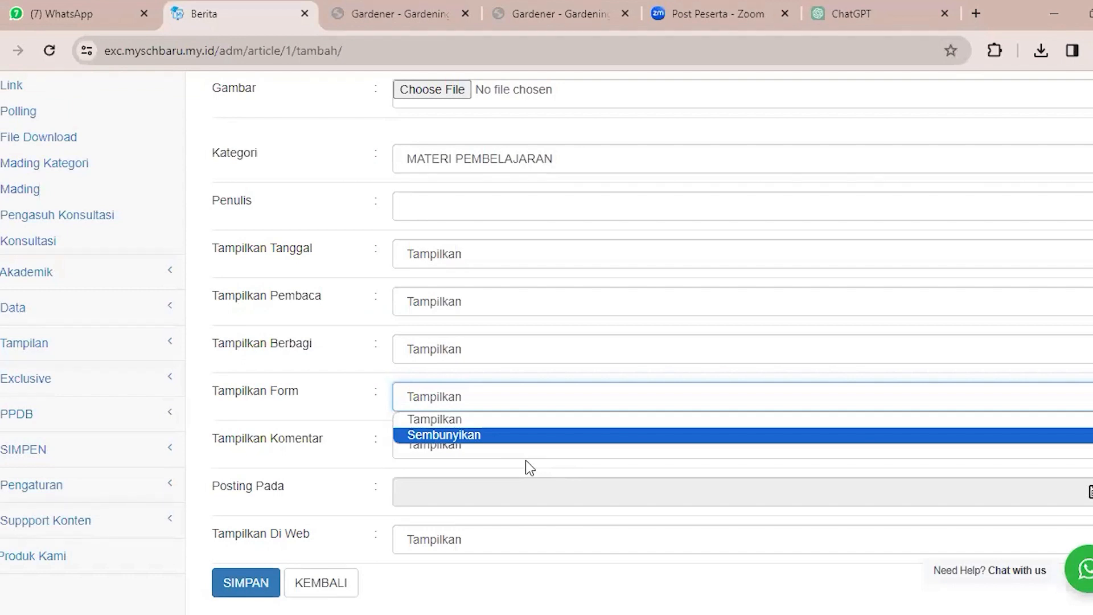
left_click(478, 501)
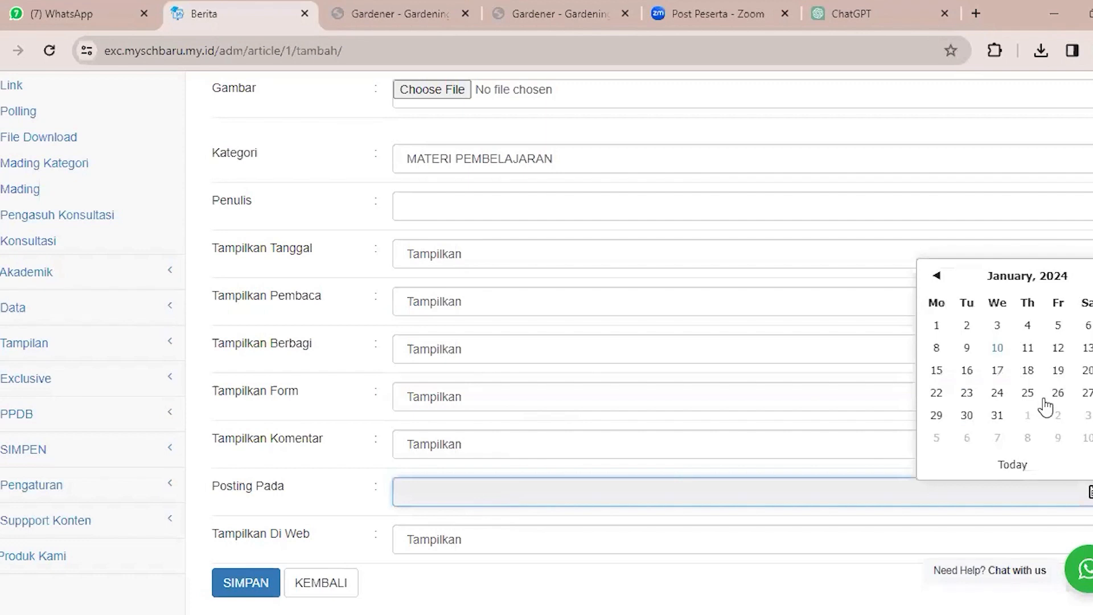
left_click(463, 549)
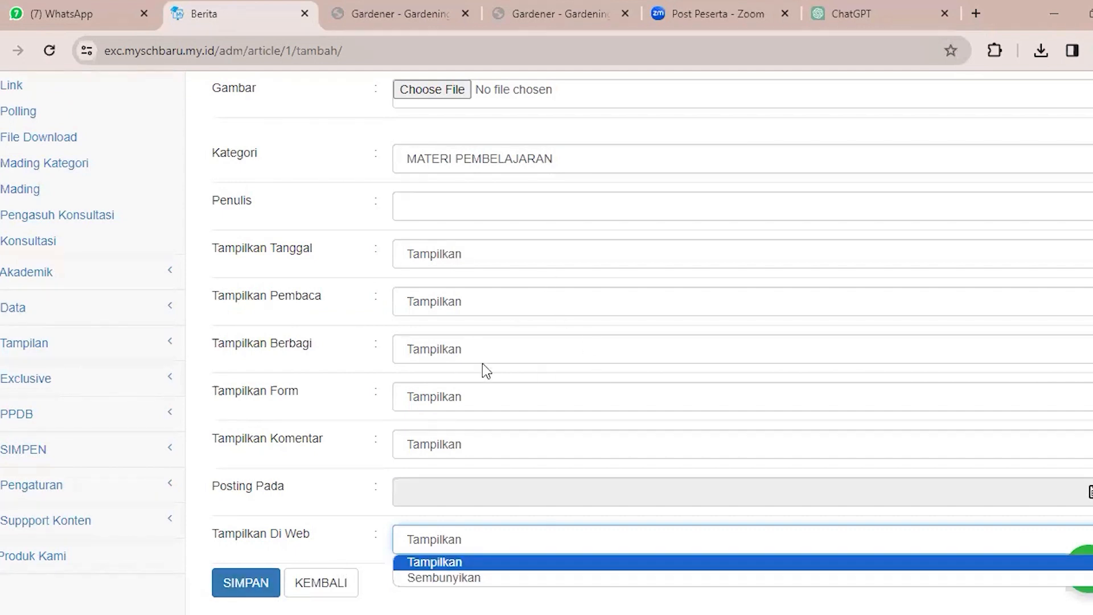
left_click(368, 433)
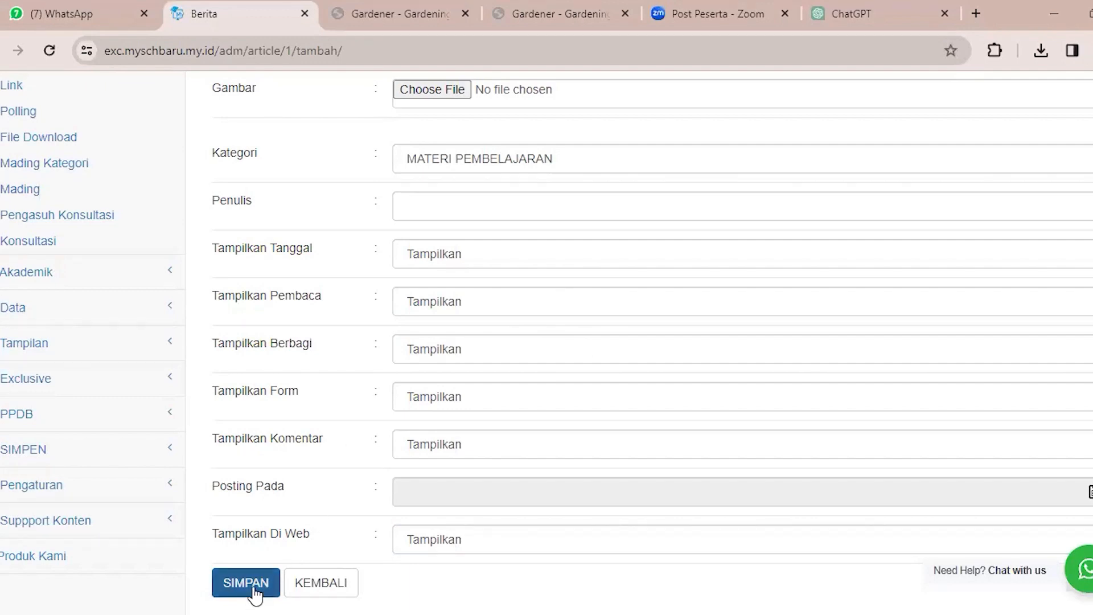
left_click(250, 583)
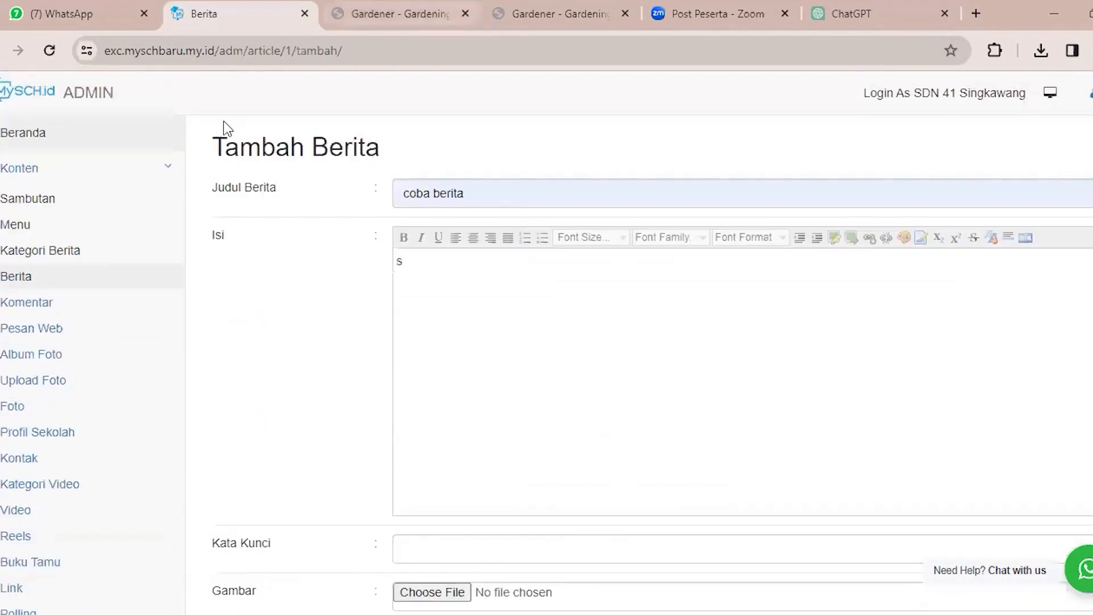
View the Komentar and Pesan Web sections and switch to the public site's KONTAK page.
left_click(48, 306)
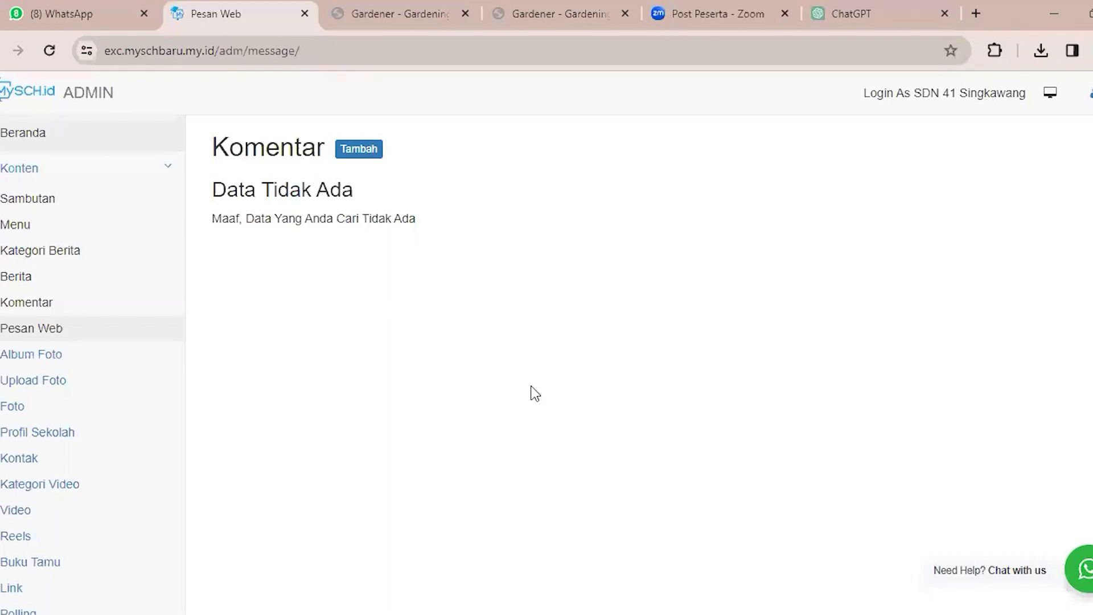
left_click(370, 3)
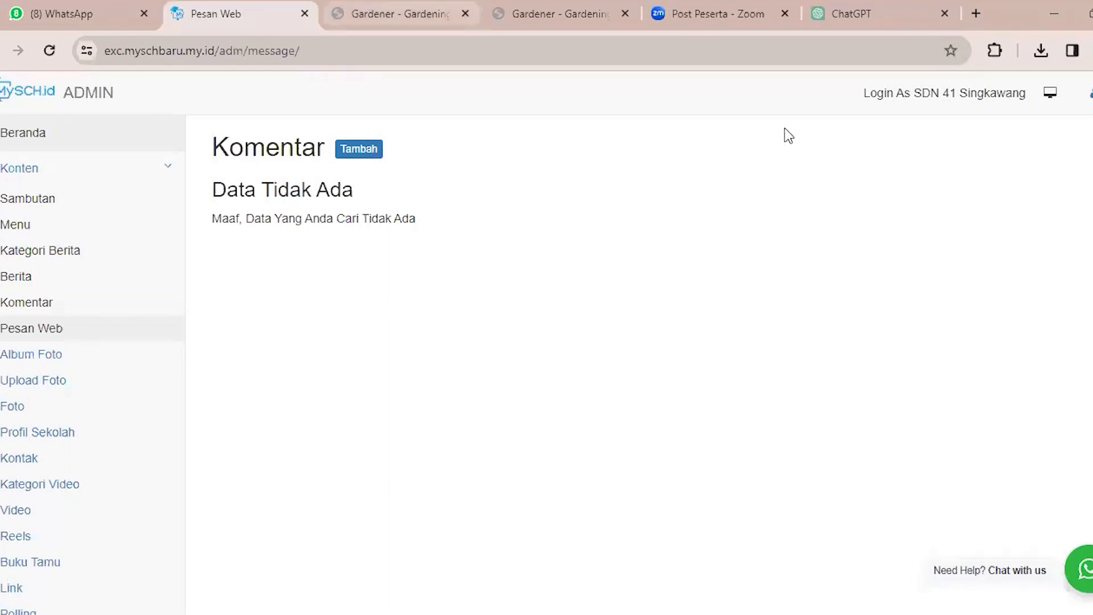
left_click(921, 83)
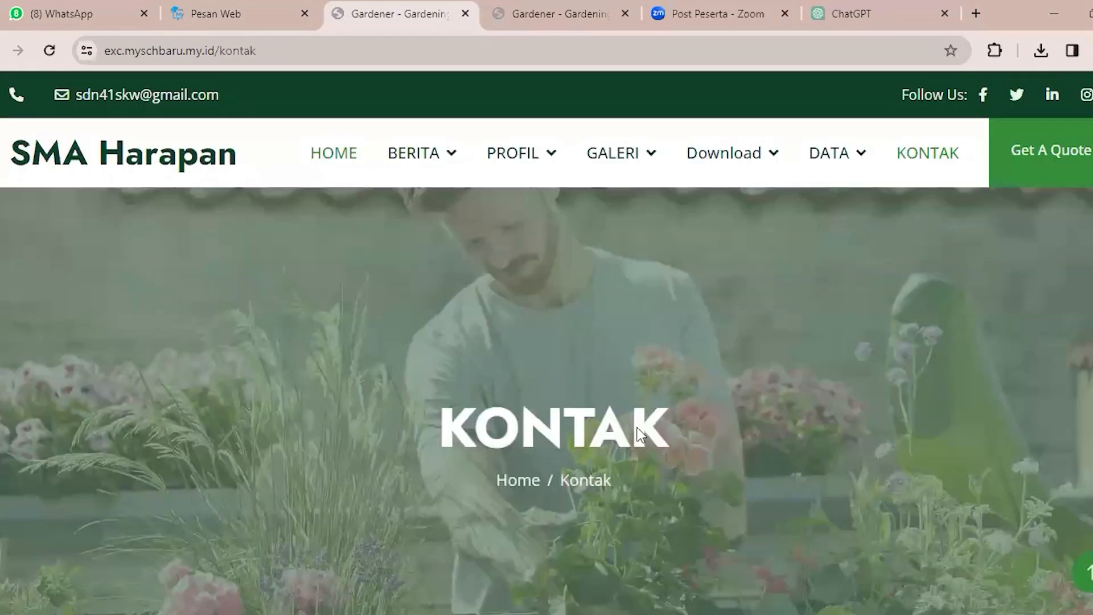
Examine the public contact form's name, email, subject and message fields without filling them, and return to the admin's Pesan Web page.
scroll(639, 434, "down", 5)
scroll(626, 433, "down", 2)
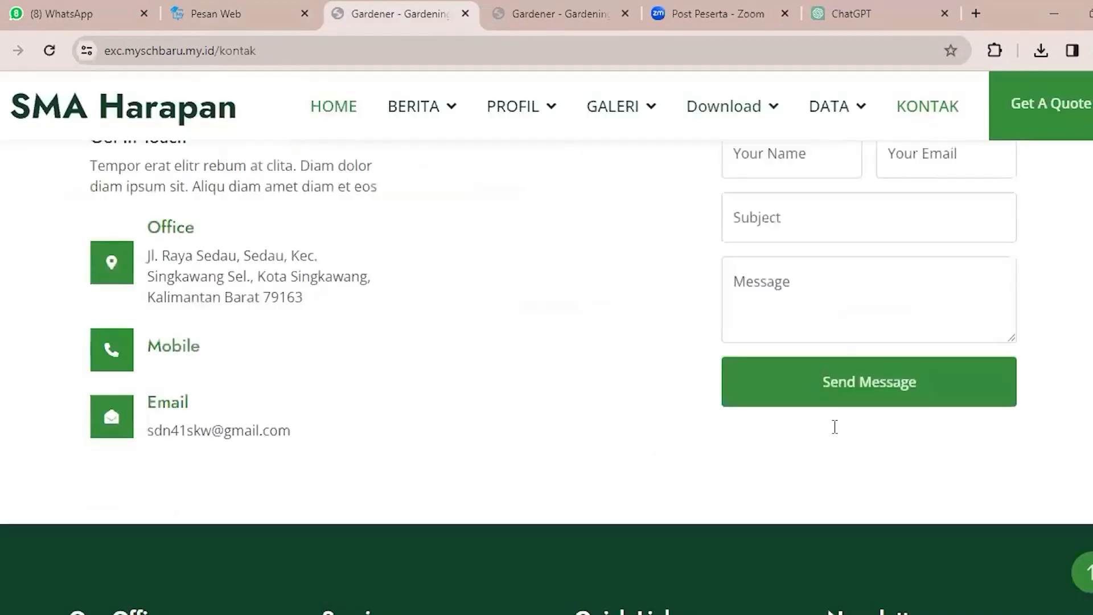
scroll(835, 427, "up", 1)
left_click(801, 392)
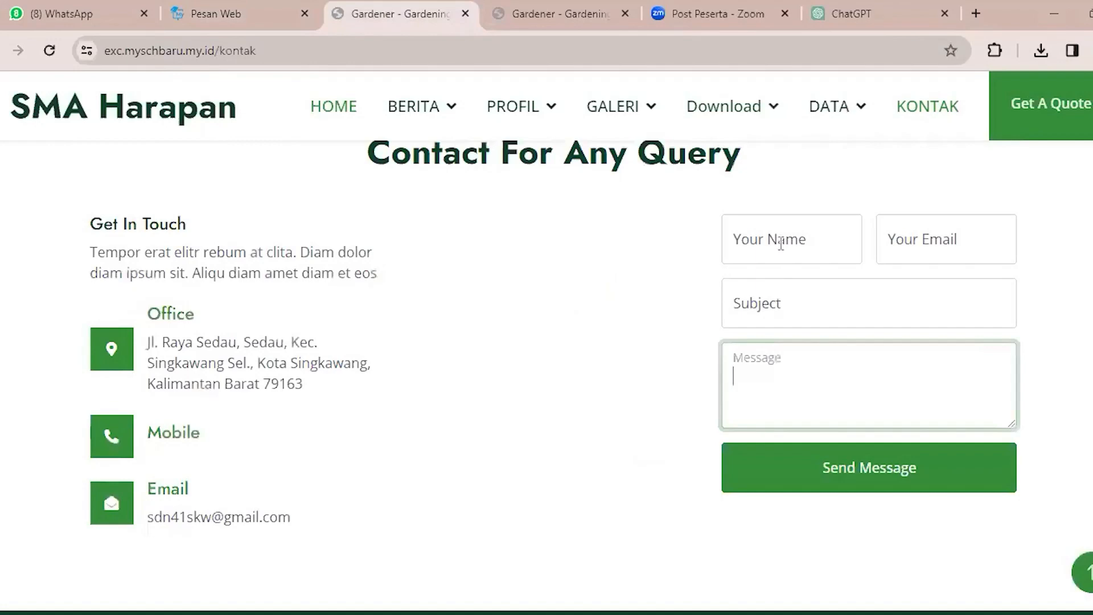
left_click(790, 303)
left_click(798, 242)
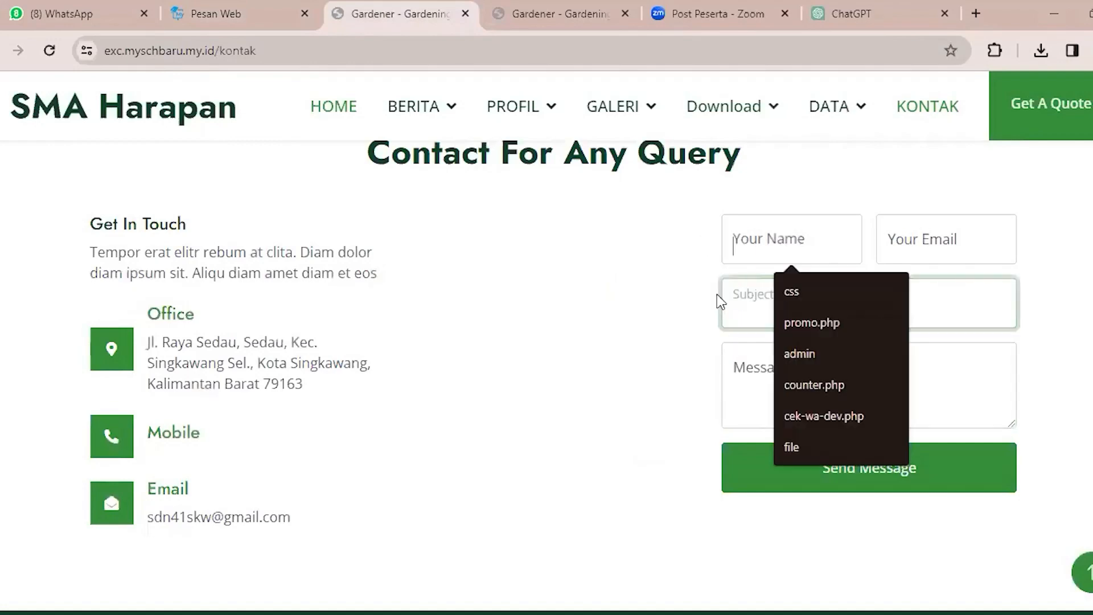
key("Tab")
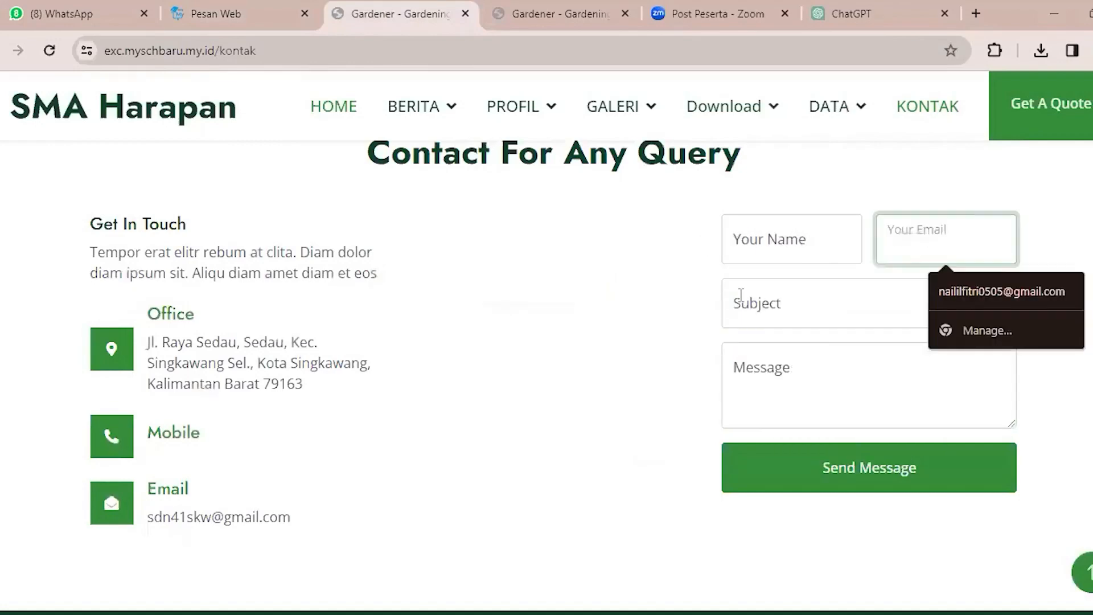
left_click(247, 3)
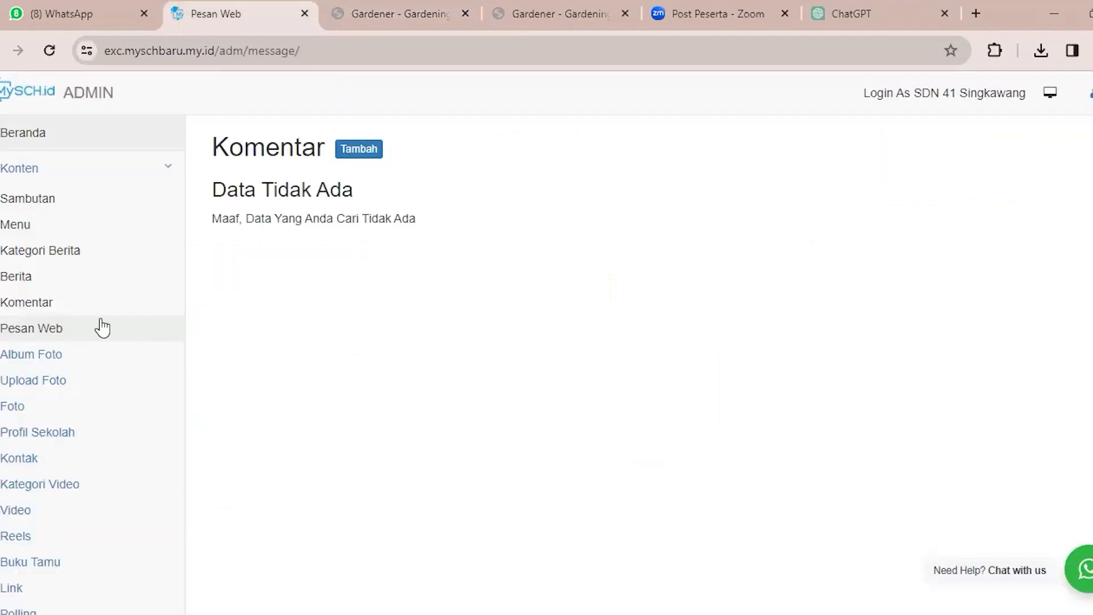
Open the form for adding a new photo album and place the cursor in its Judul field.
left_click(73, 354)
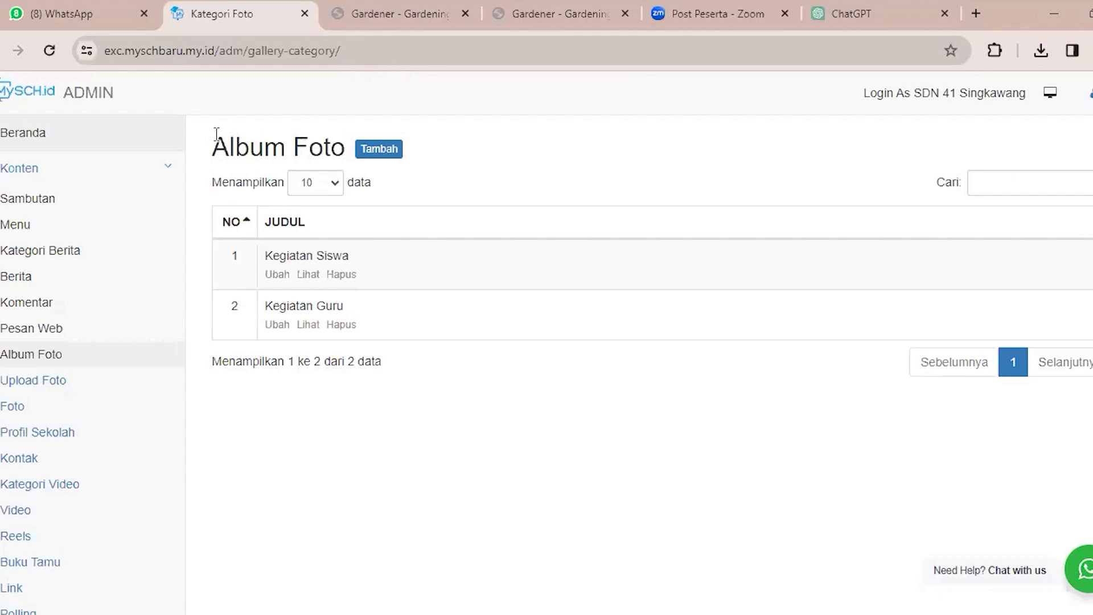
left_click(380, 161)
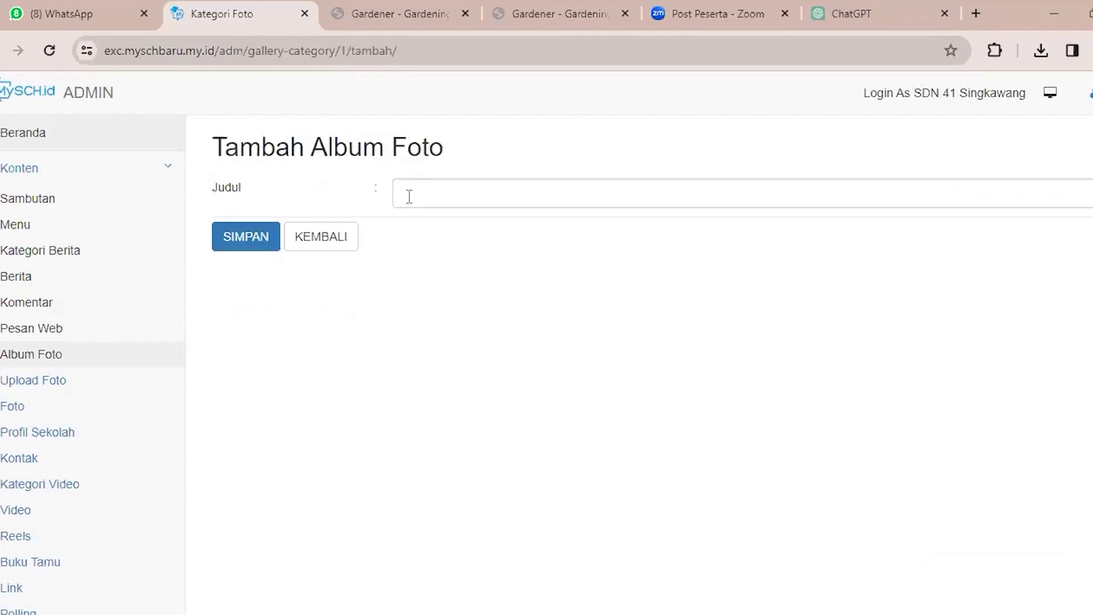
left_click(409, 196)
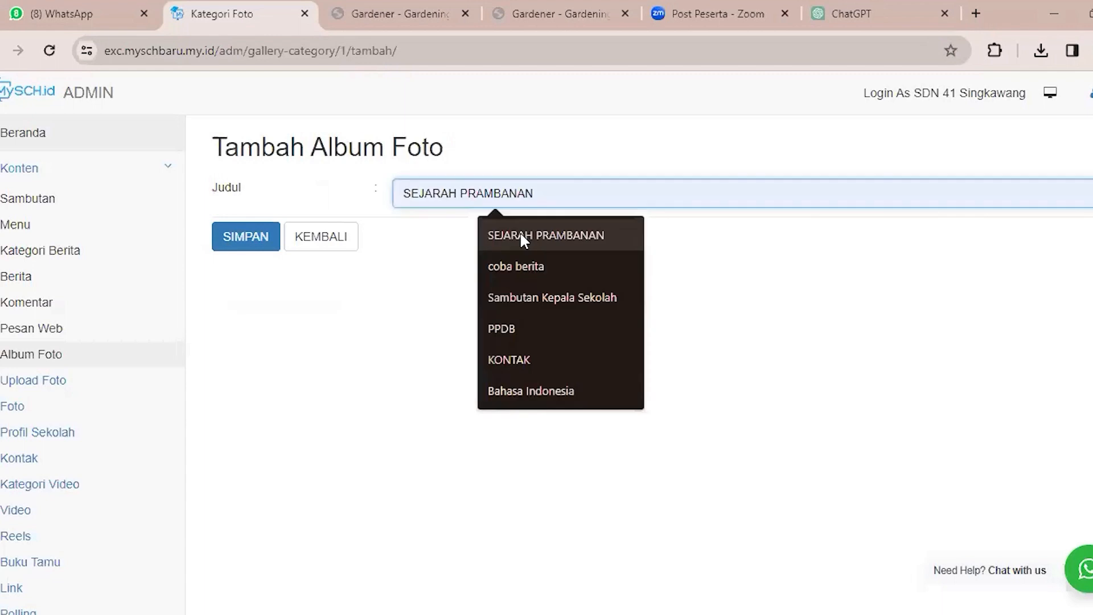
left_click(520, 232)
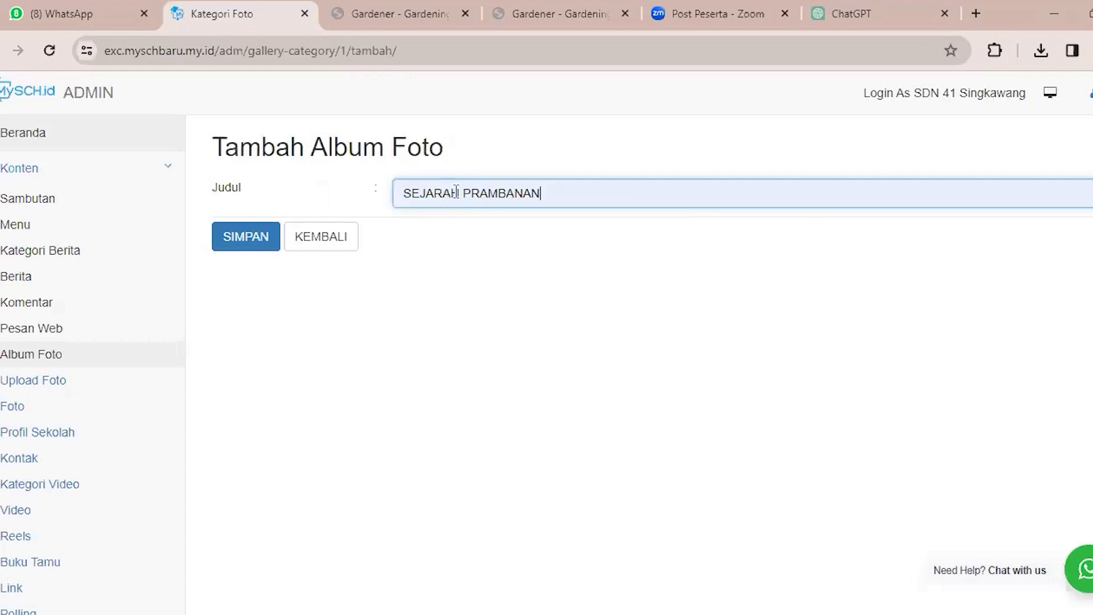
triple_click(461, 193)
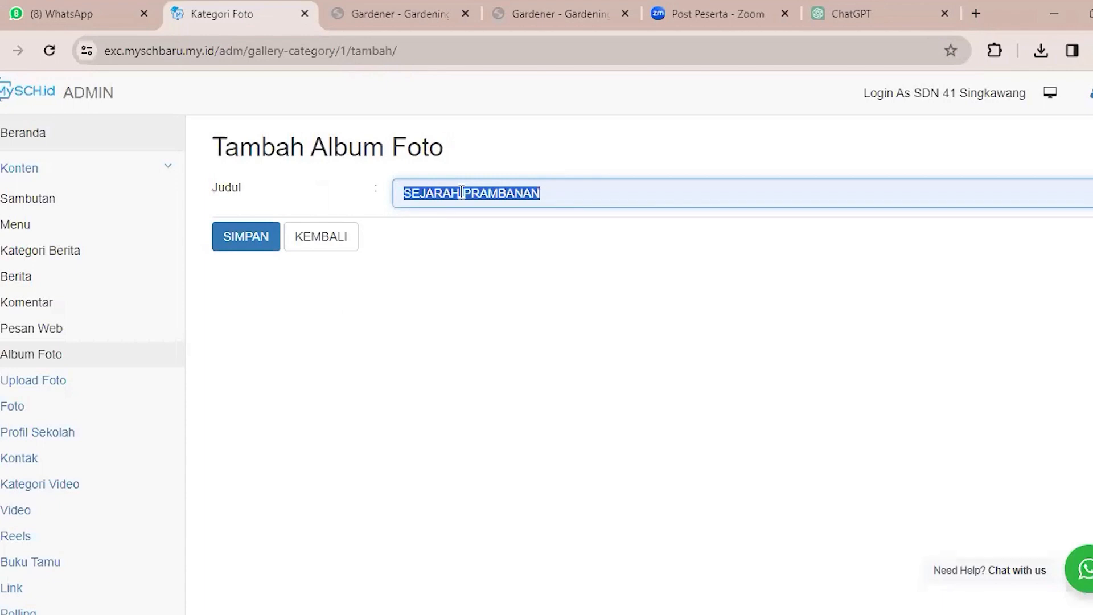
key("BackSpace")
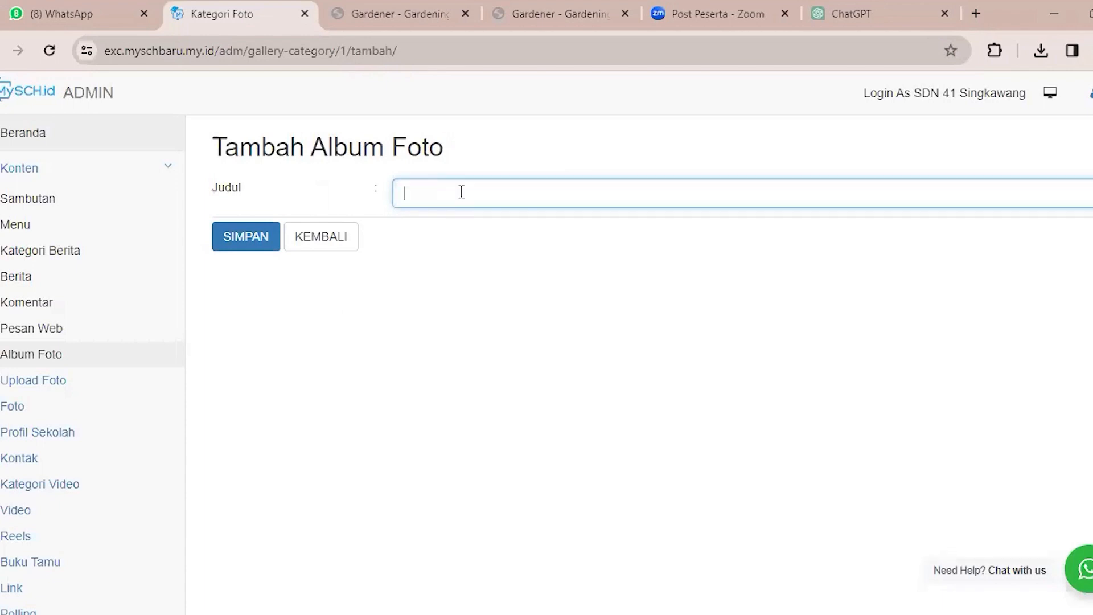
Enter "Kegiatan Ekstakulikuler" as the photo album's Judul and save the album.
type("Kegiatan Ekstak")
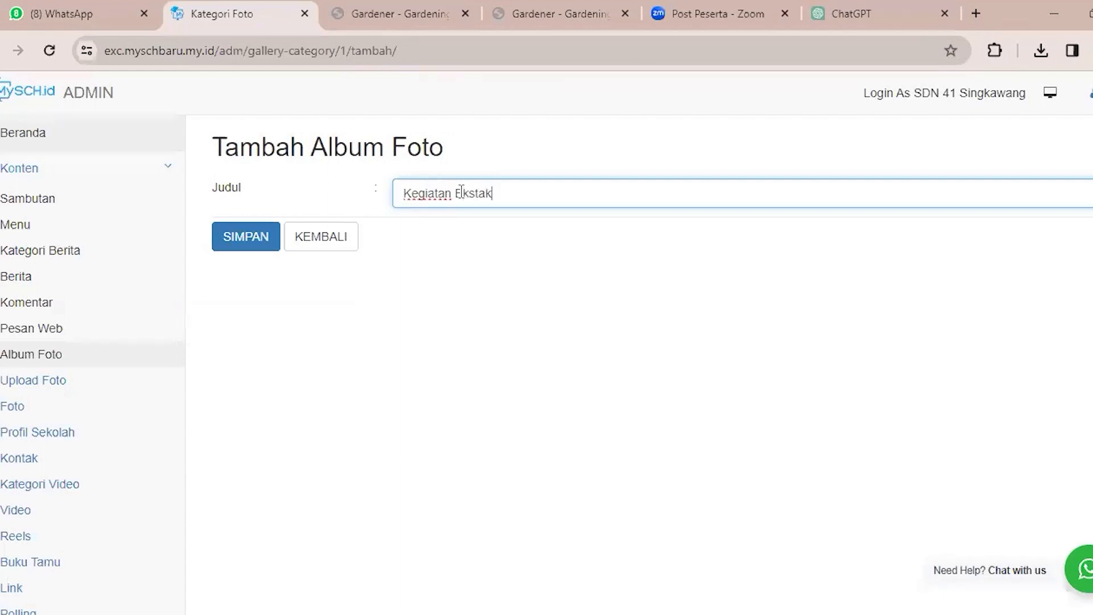
type("ulikuler")
left_click(244, 245)
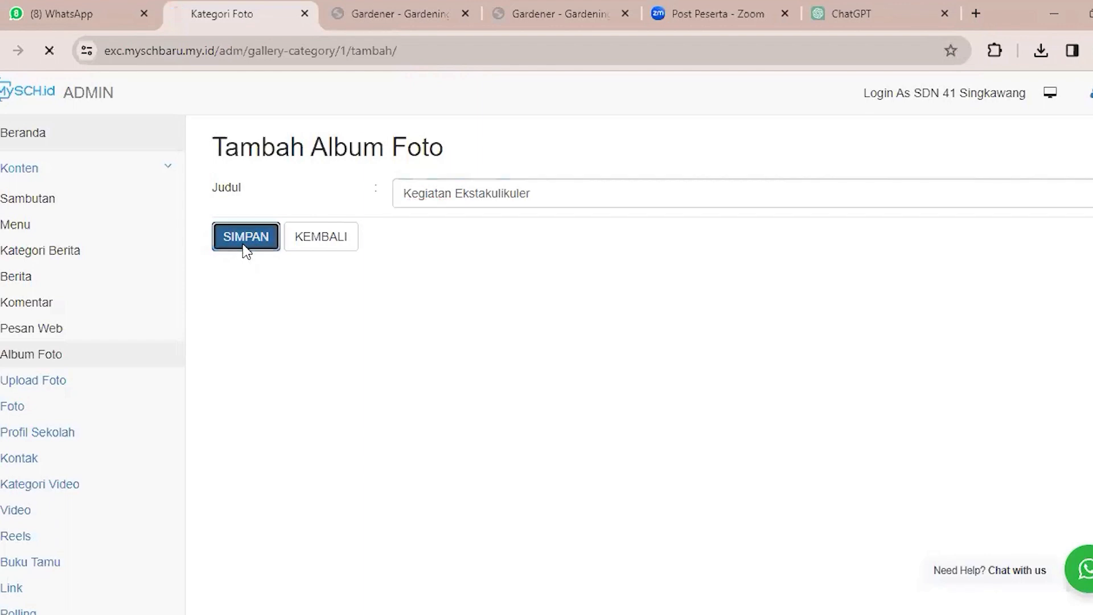
View the Upload Foto page and open the form for adding a single photo from the Foto list.
left_click(114, 375)
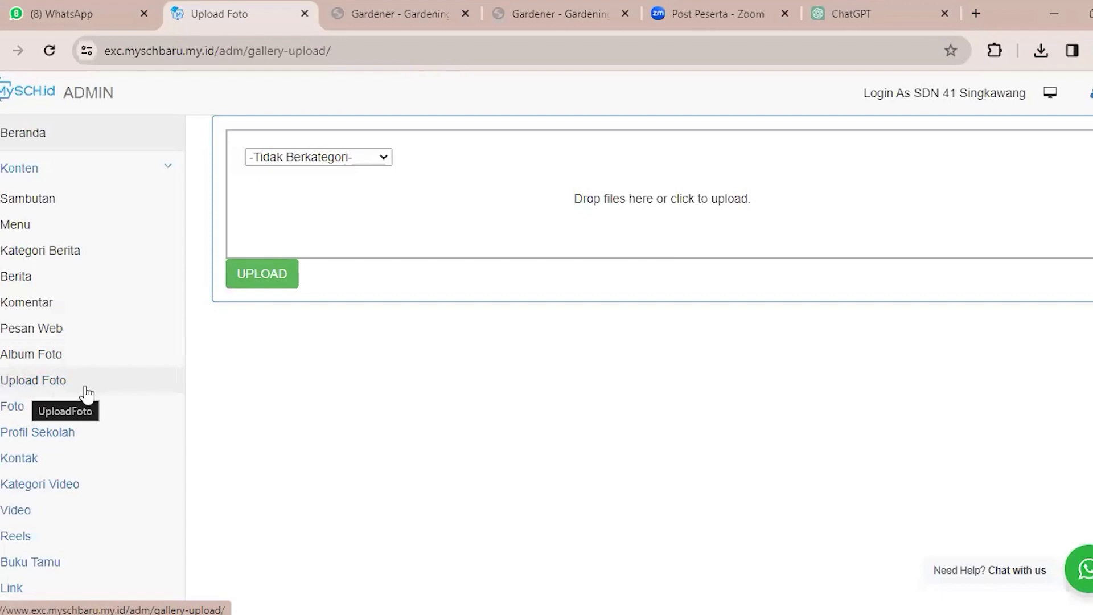
left_click(12, 406)
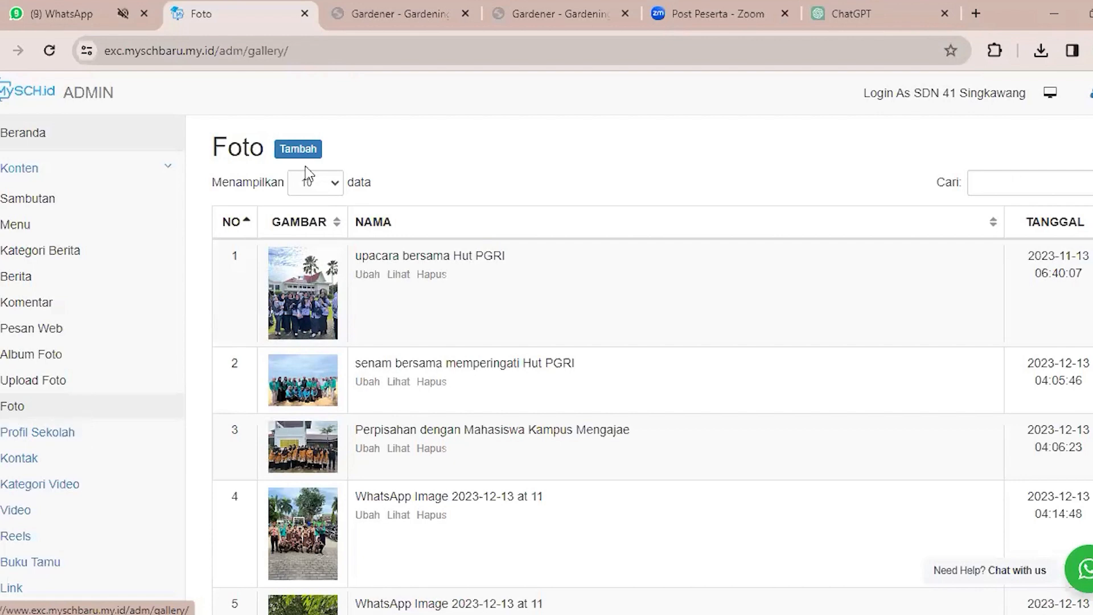
left_click(301, 149)
Set the new photo's Kategori to Kegiatan Ekstakulikuler and save it with no title or image file.
left_click(520, 193)
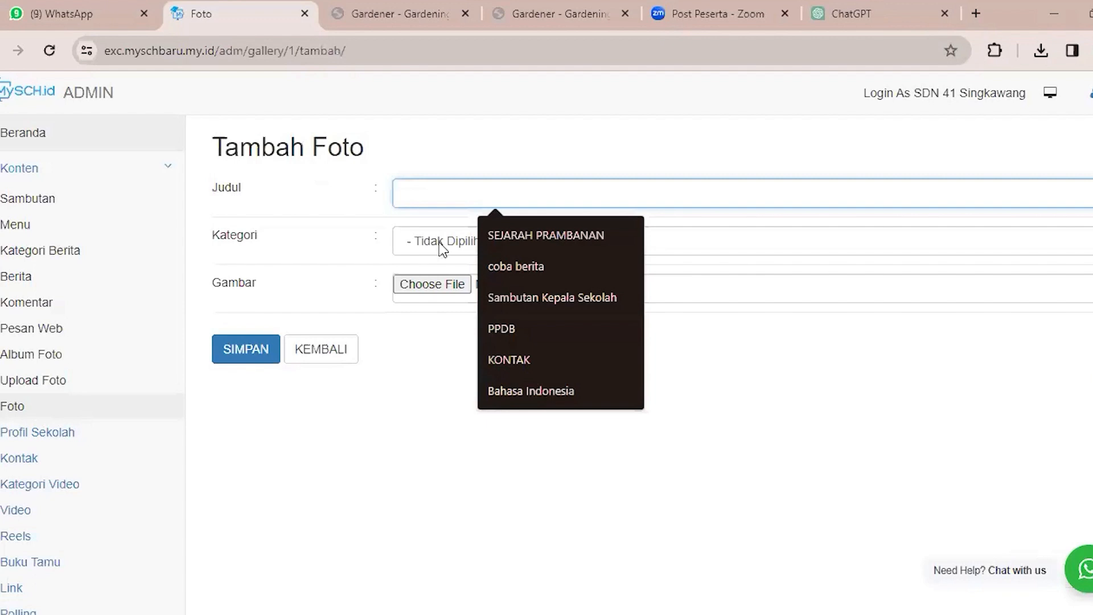
left_click(444, 241)
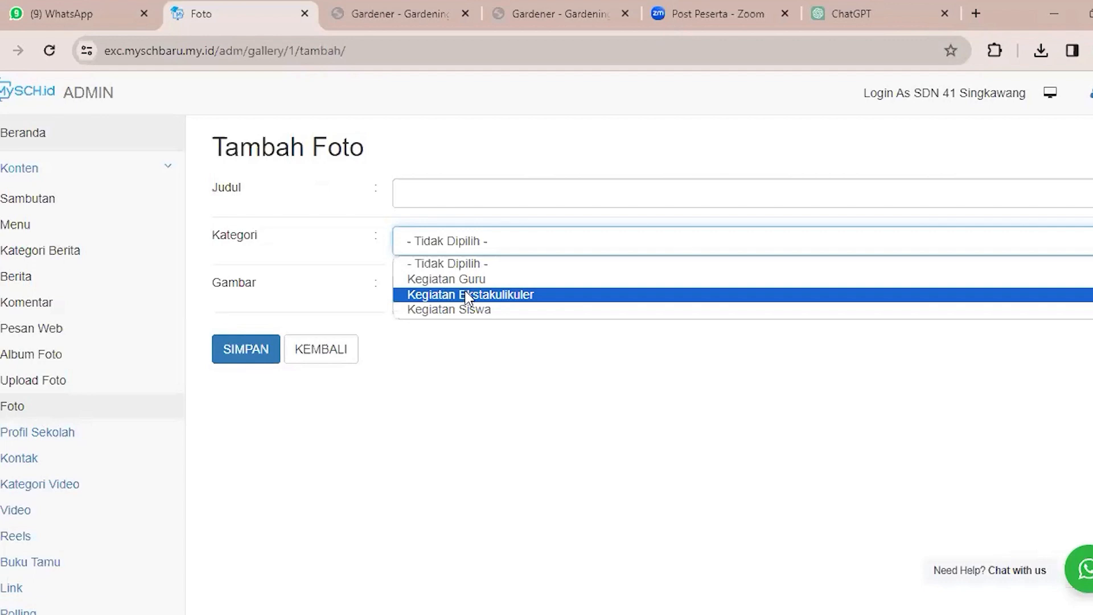
left_click(467, 294)
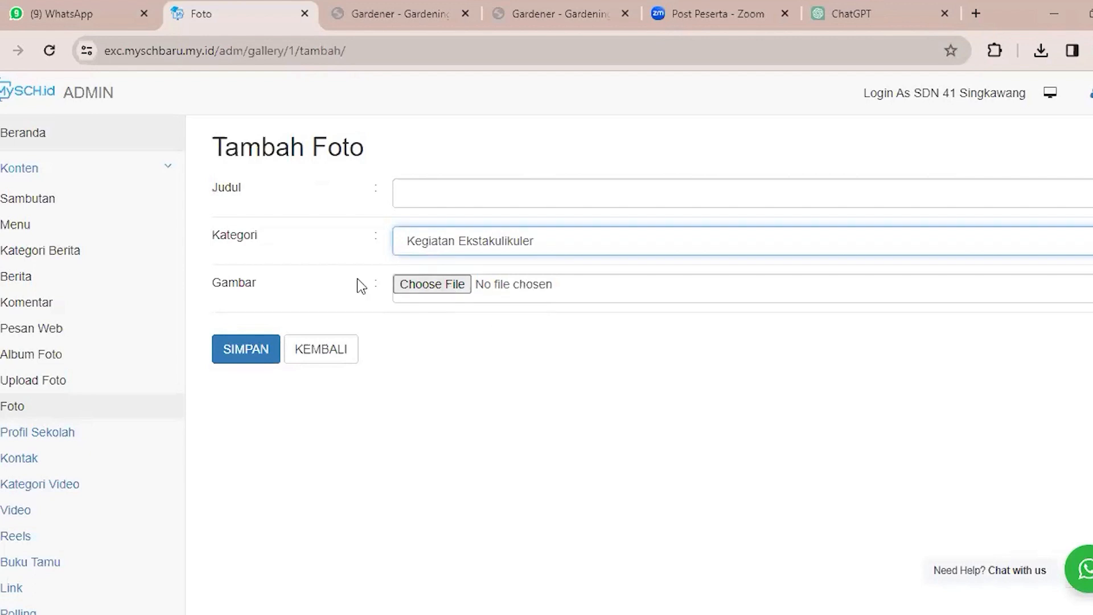
left_click(261, 363)
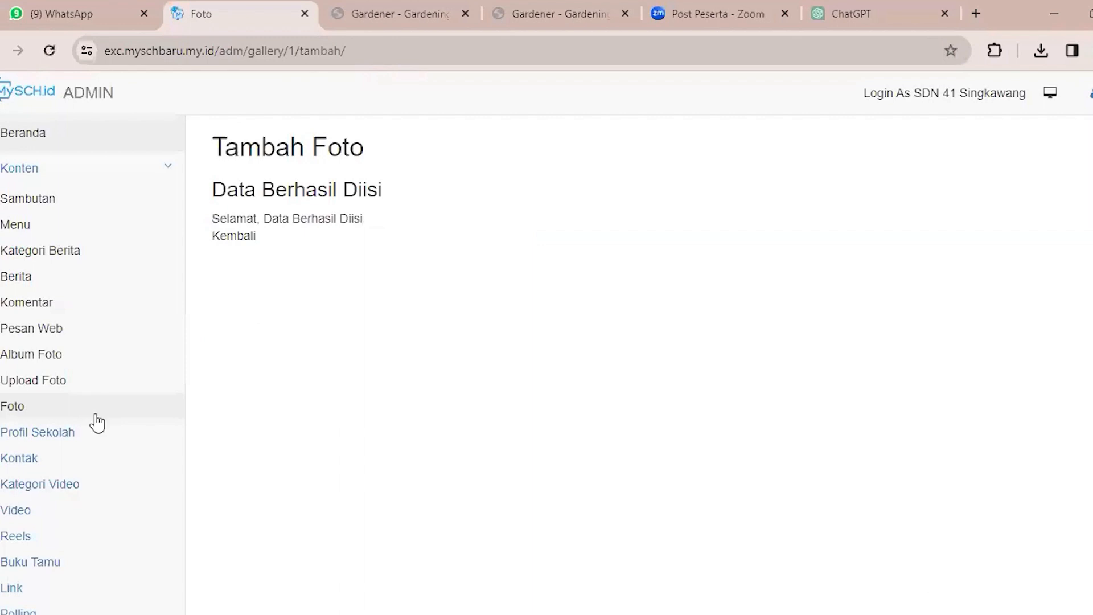
Examine the entries in the Foto list and return to the Upload Foto page.
left_click(71, 410)
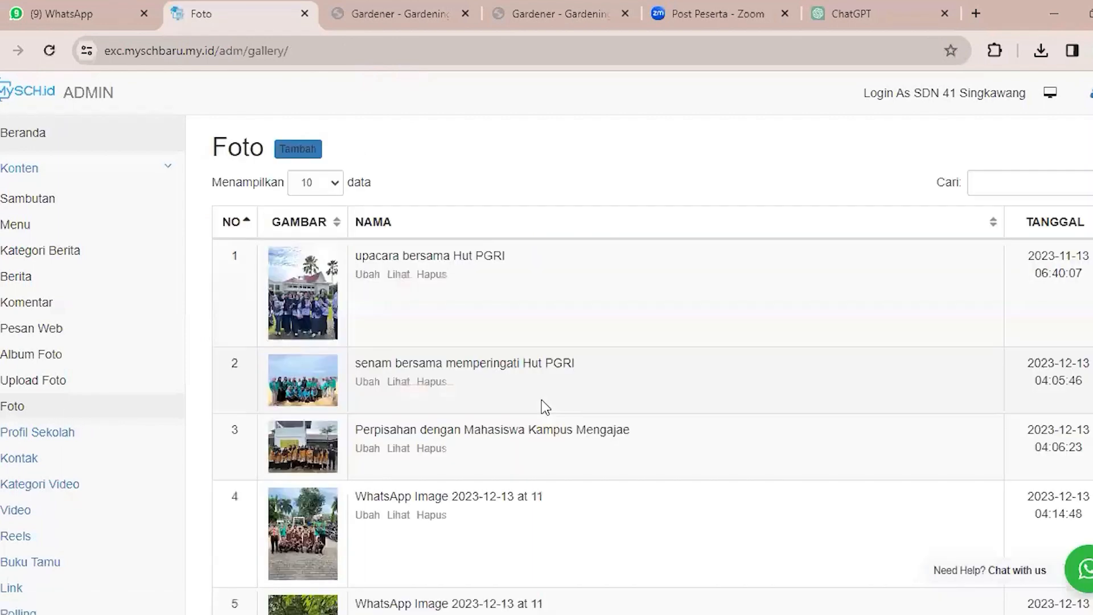
scroll(542, 399, "down", 4)
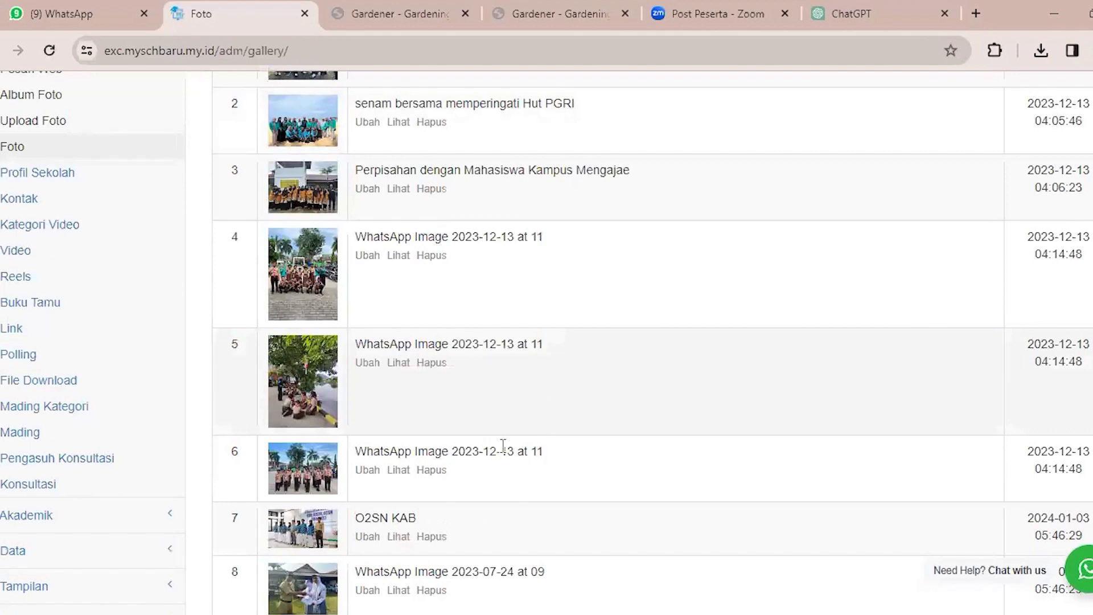
scroll(427, 317, "down", 3)
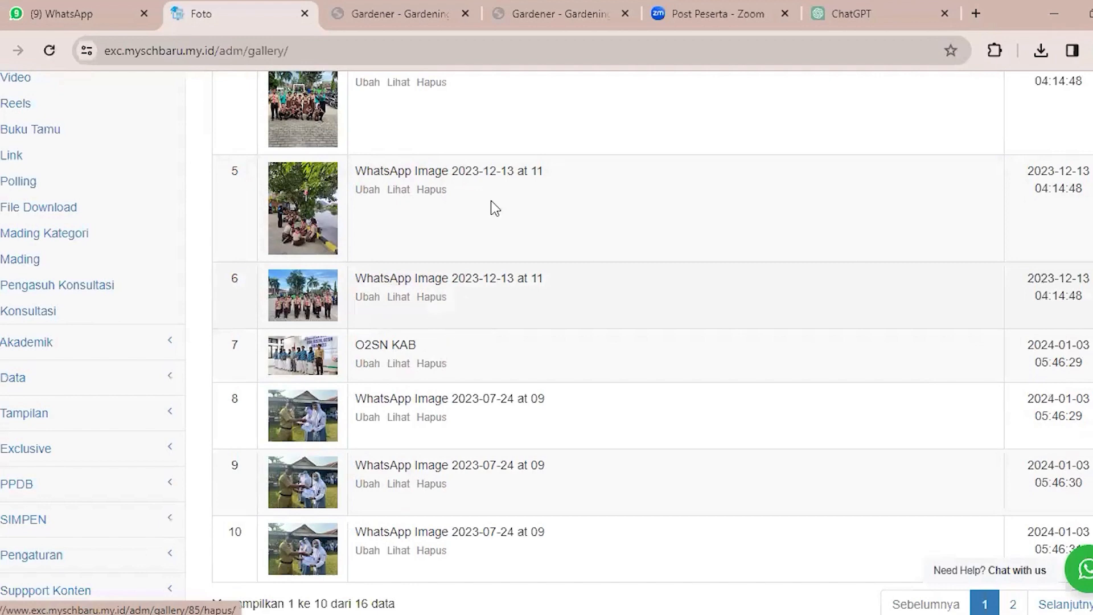
scroll(59, 207, "up", 5)
left_click(56, 206)
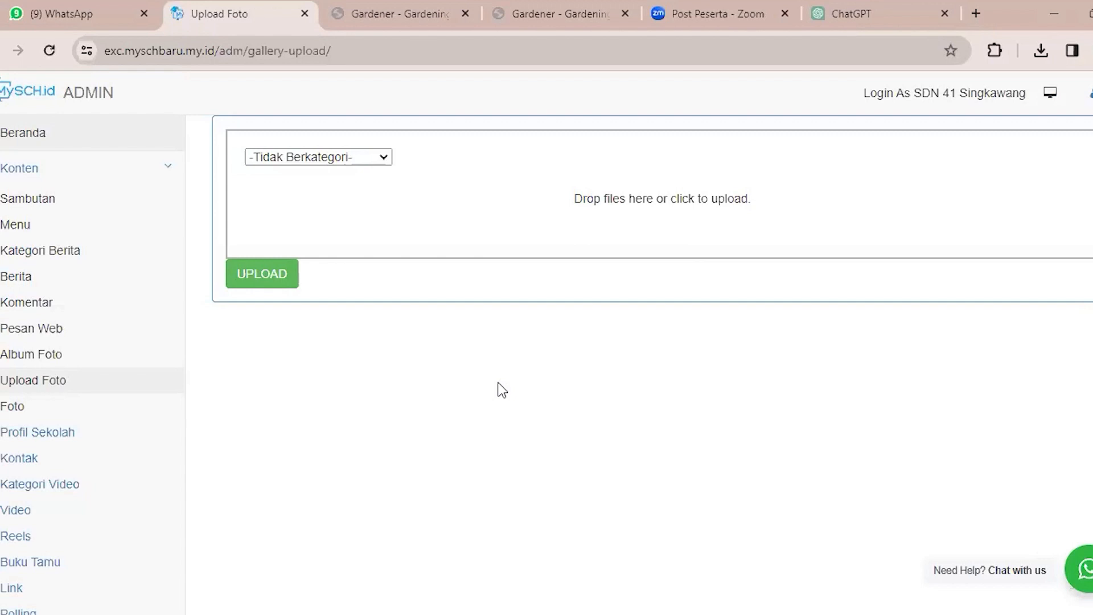
Choose Kegiatan Ekstakulikuler as the category for the photo upload, and open the image file picker and dismiss it without choosing a file.
left_click(343, 162)
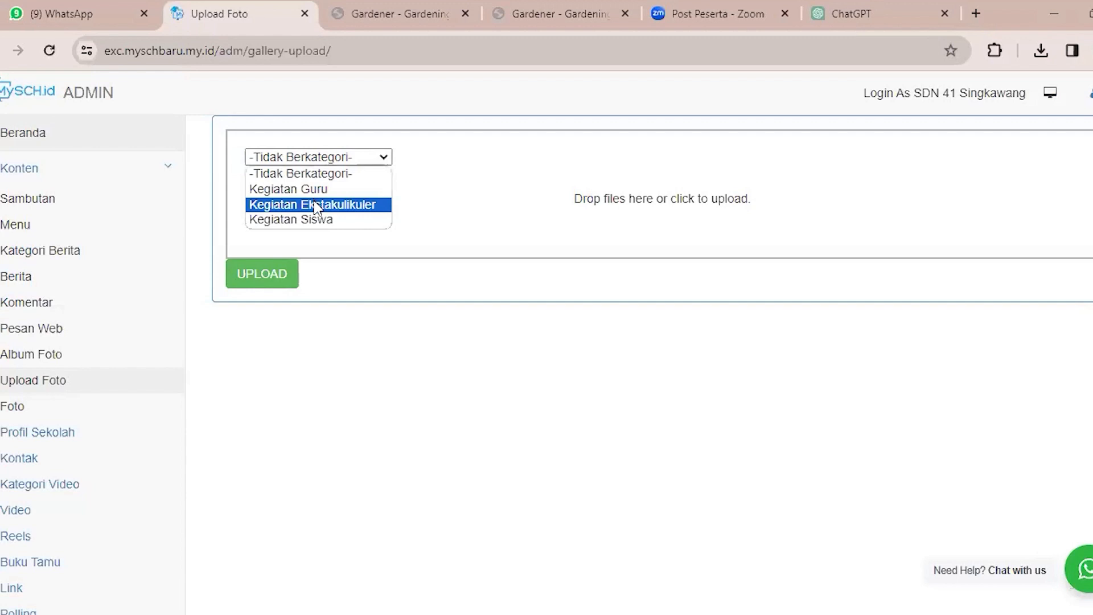
left_click(315, 205)
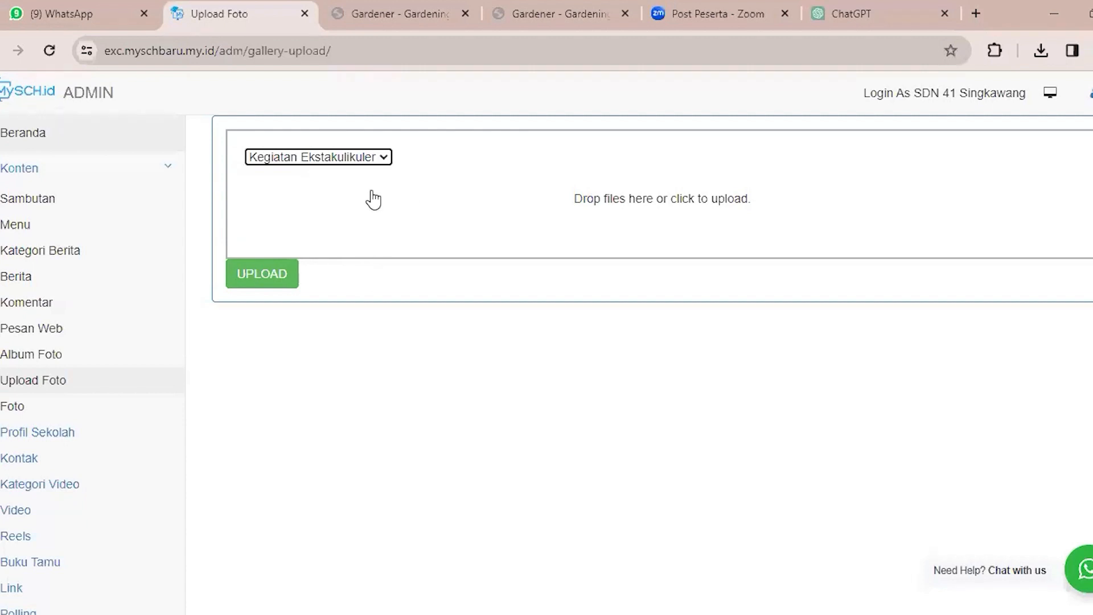
left_click(364, 163)
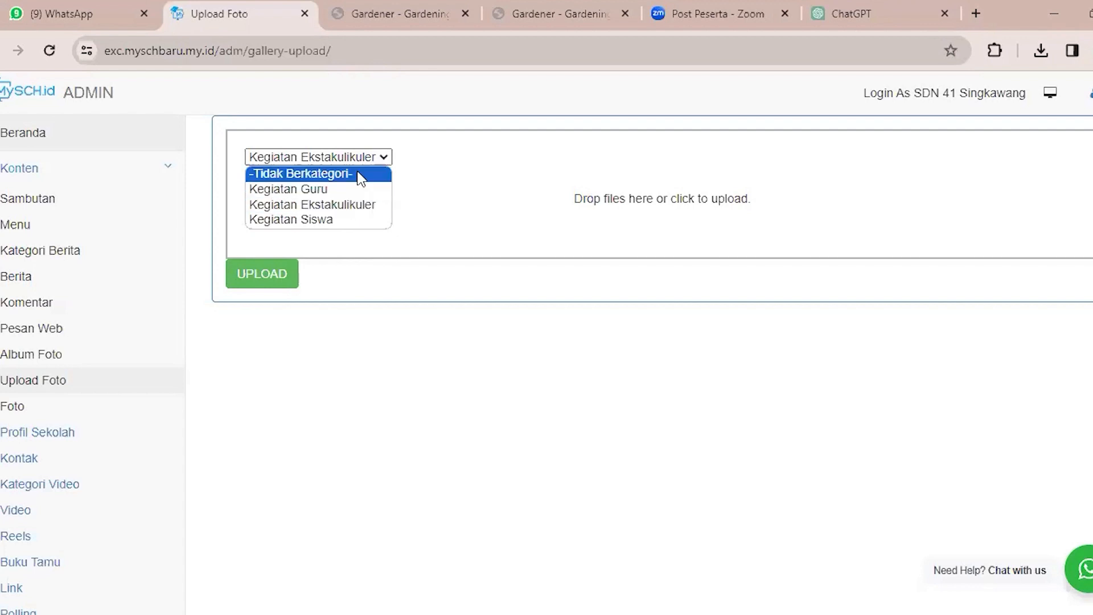
left_click(414, 168)
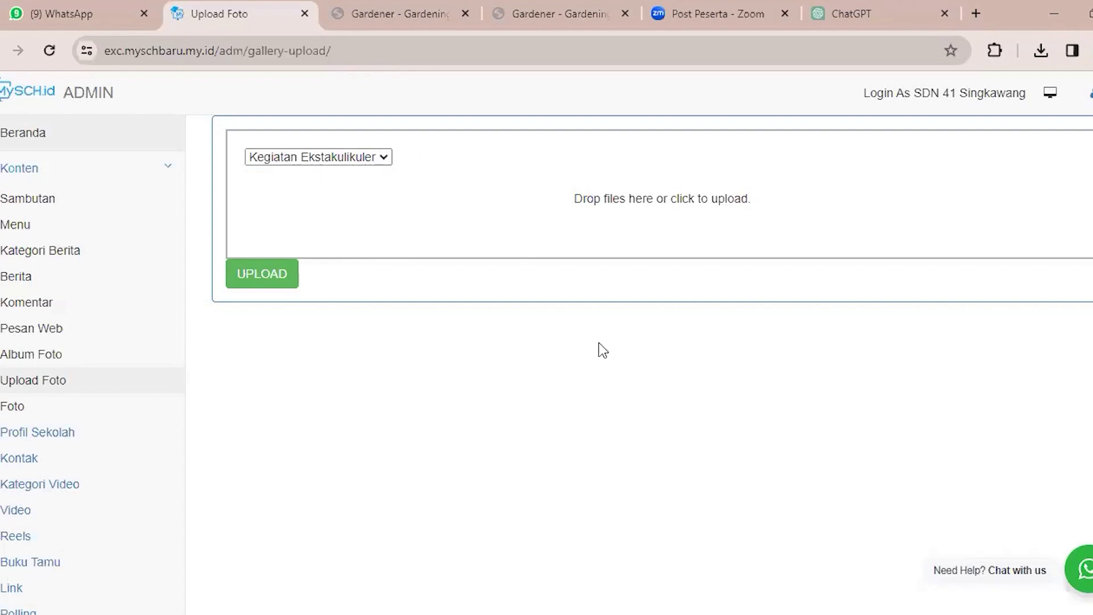
left_click(595, 251)
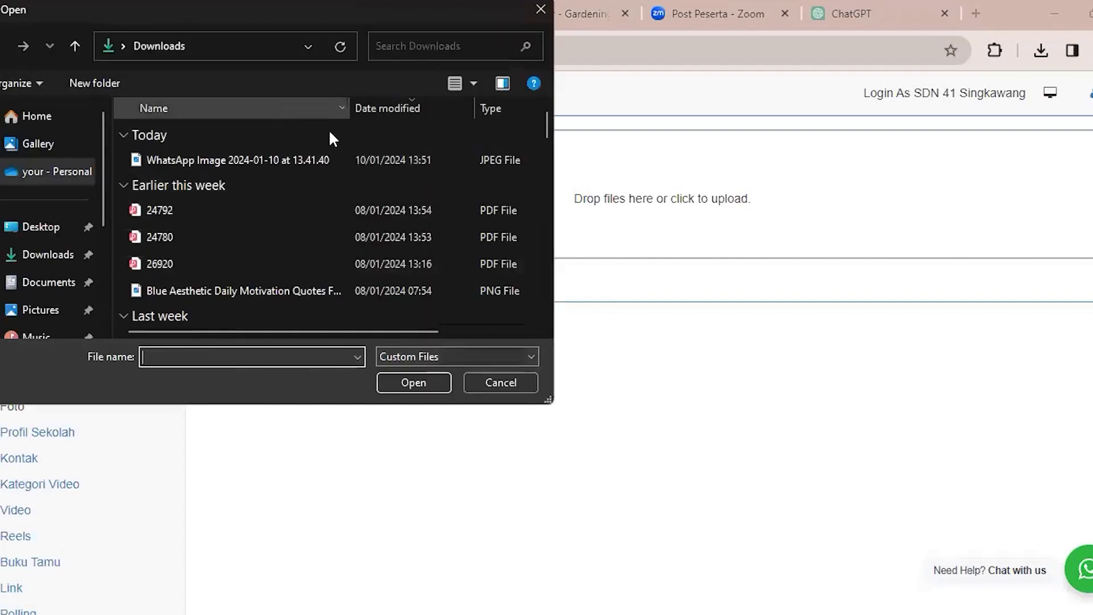
left_click(541, 11)
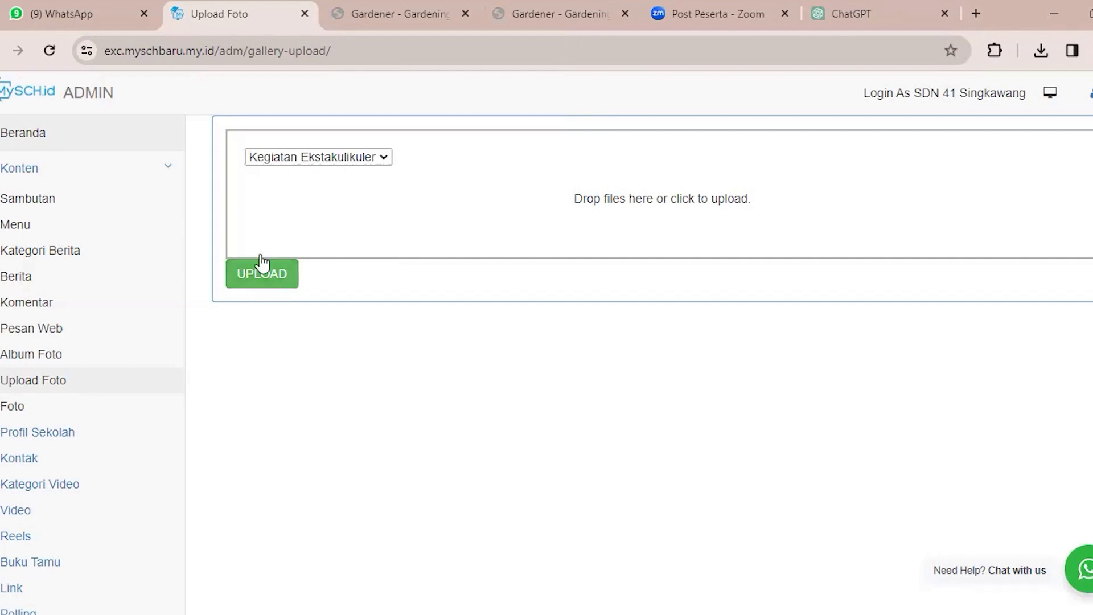
Open the Foto list and review its photo entries.
left_click(59, 410)
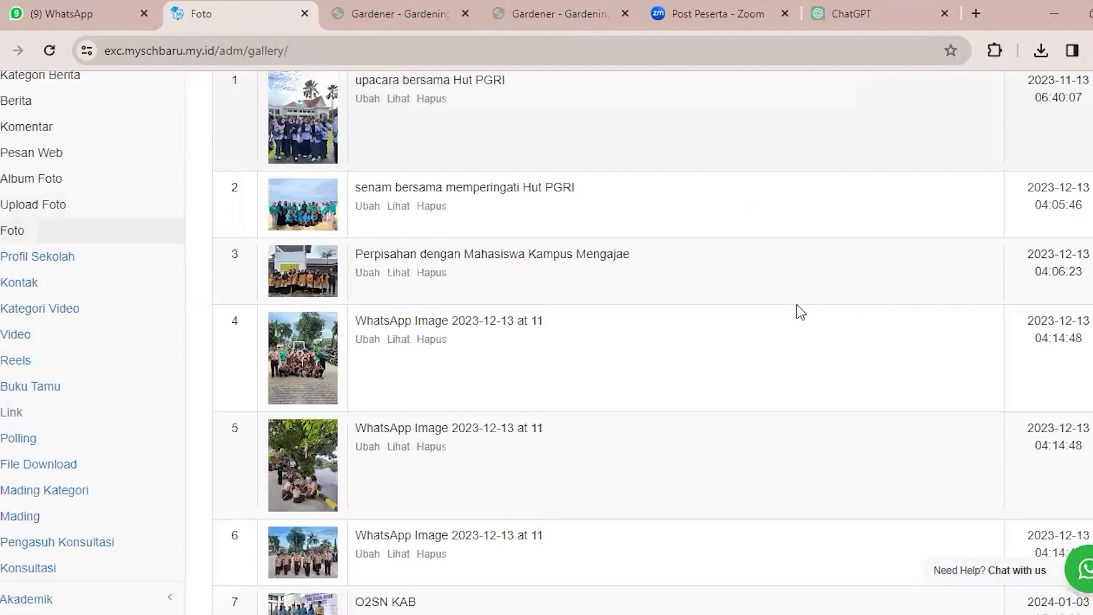
scroll(796, 305, "down", 5)
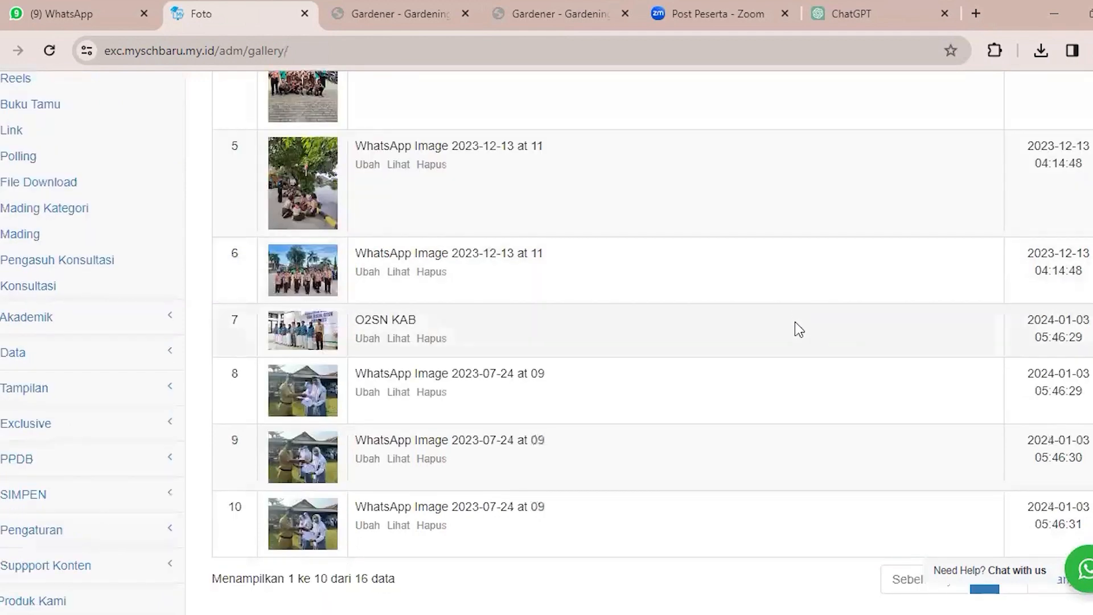
scroll(797, 342, "up", 8)
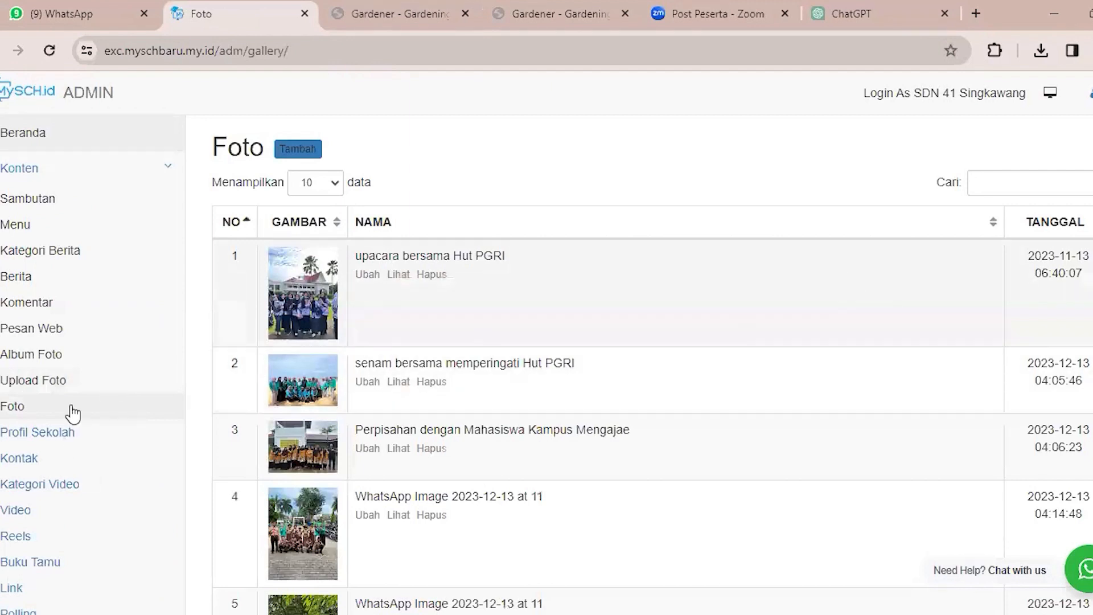
scroll(74, 241, "down", 3)
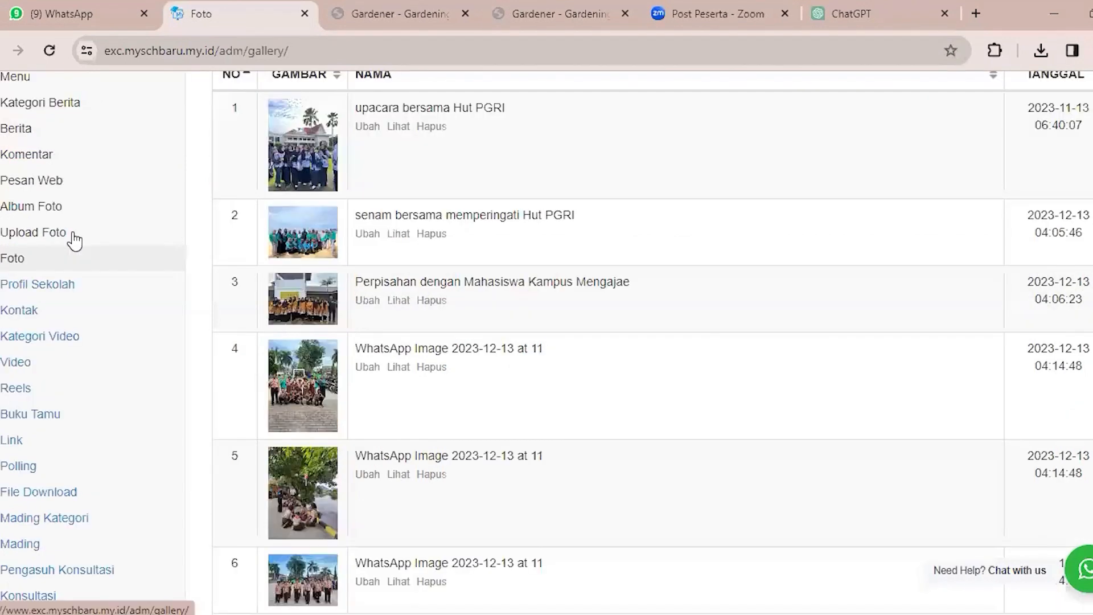
Open the school's Kontak form and examine its address, city, province, Maps and other contact fields.
left_click(57, 284)
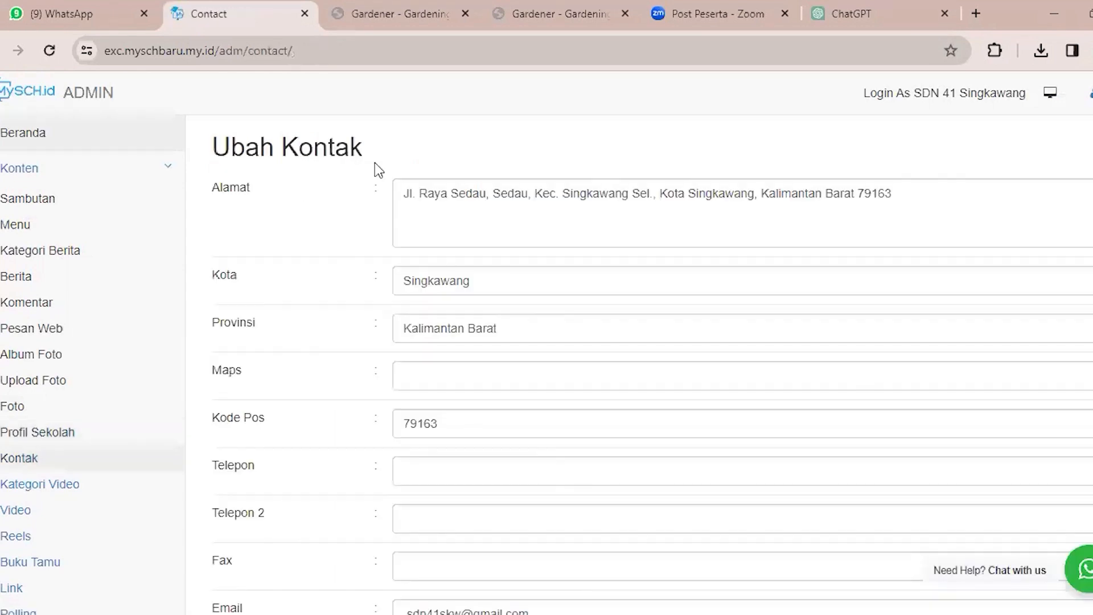
left_click(414, 228)
left_click(364, 238)
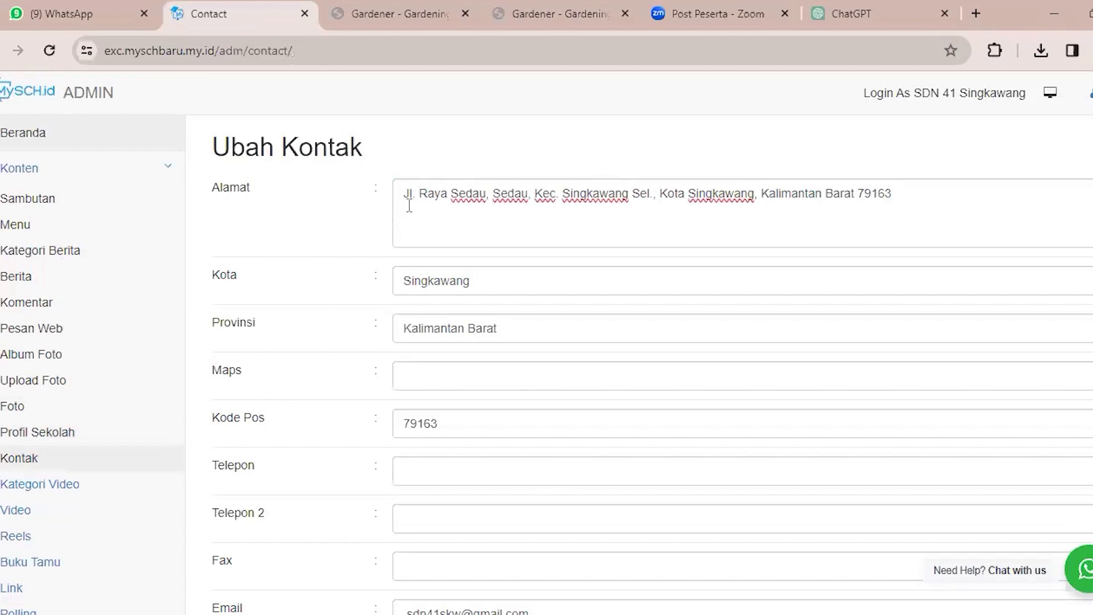
left_click_drag(400, 199, 503, 190)
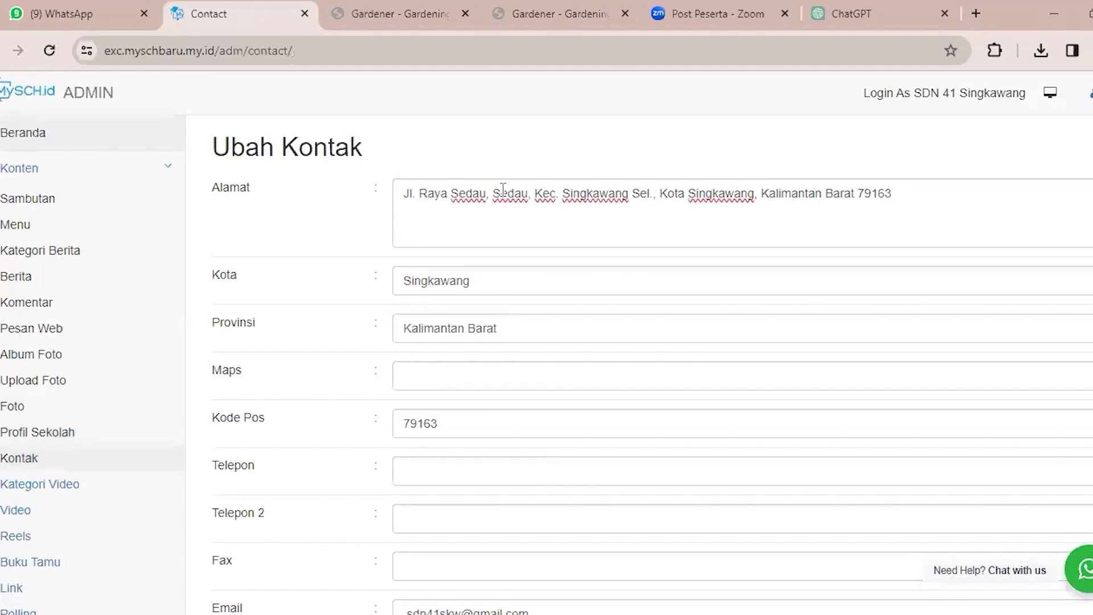
left_click(533, 153)
scroll(569, 495, "down", 5)
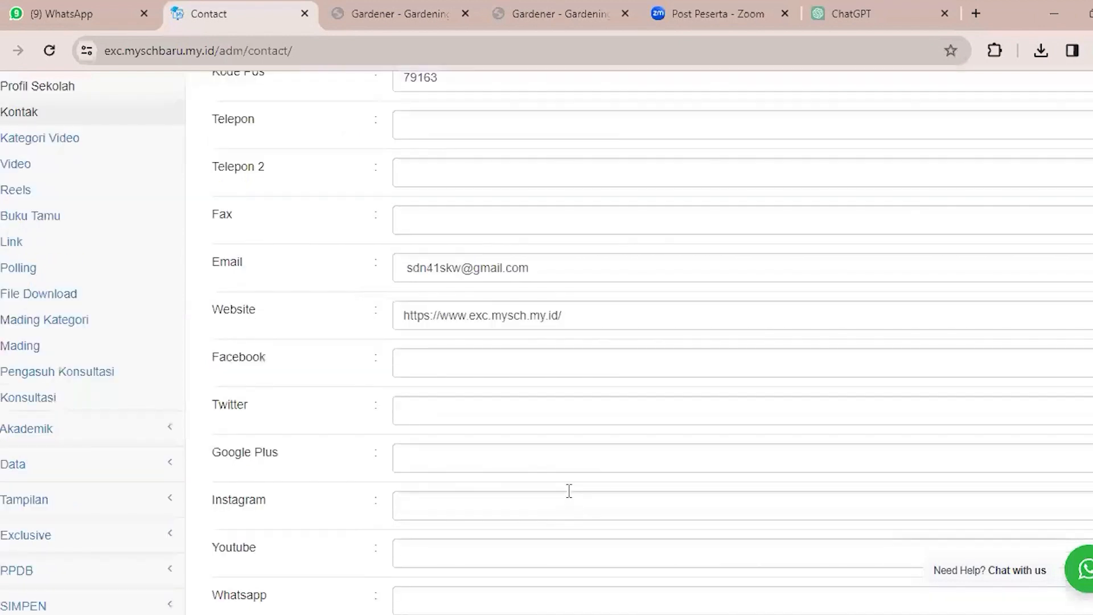
scroll(568, 491, "down", 2)
scroll(569, 491, "up", 8)
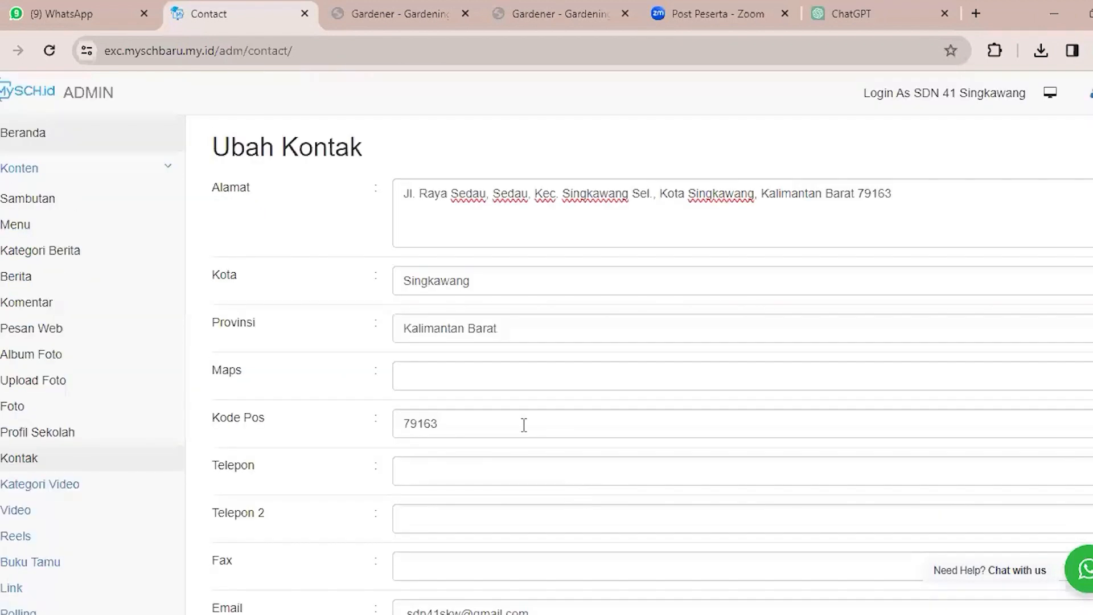
left_click(483, 371)
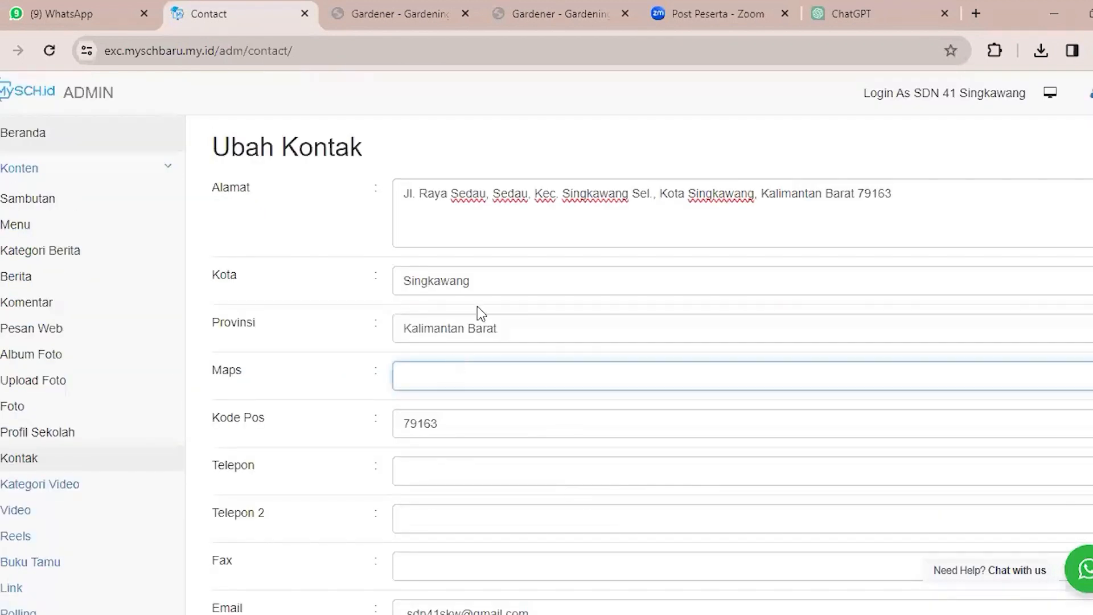
left_click(494, 234)
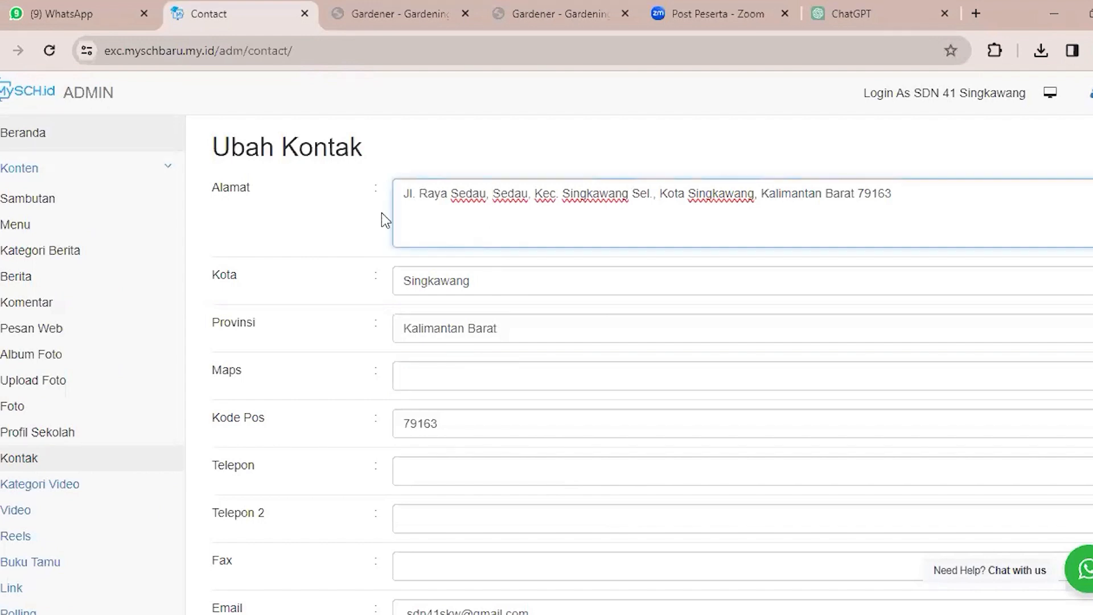
double_click(283, 197)
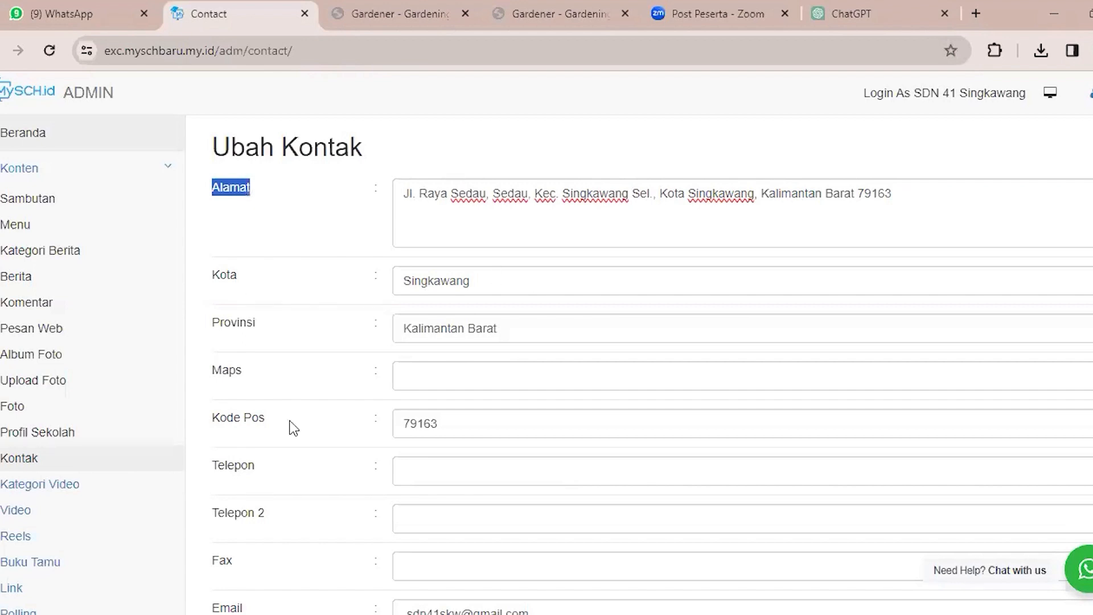
Examine the Kontak form's social media fields: Facebook, Twitter, Google Plus, Instagram, Youtube and Whatsapp.
scroll(290, 427, "down", 3)
scroll(426, 398, "down", 3)
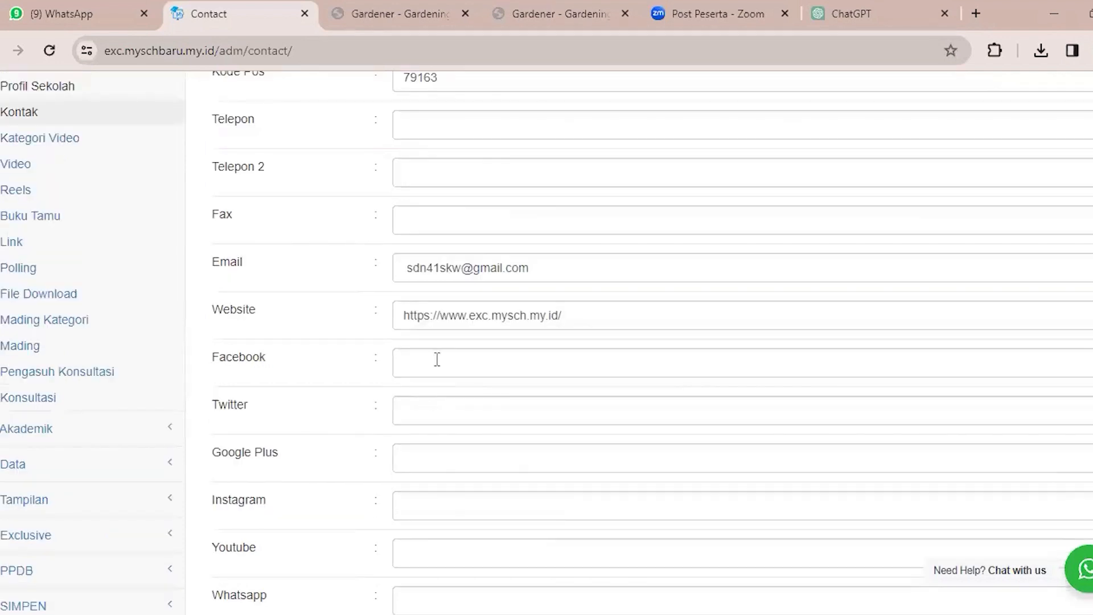
scroll(437, 358, "down", 2)
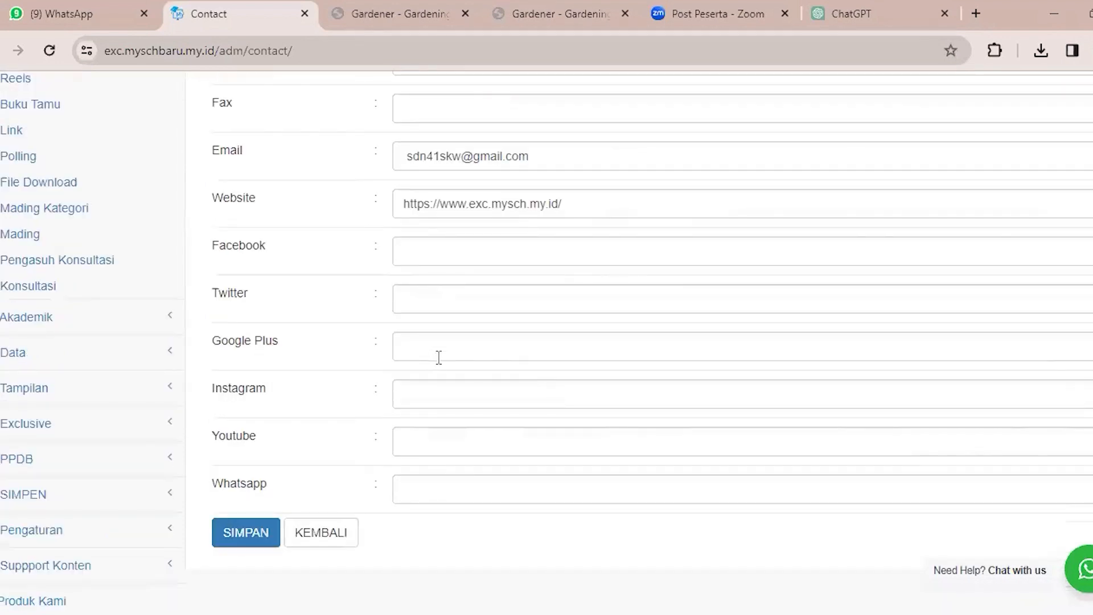
double_click(275, 257)
left_click_drag(295, 398, 310, 484)
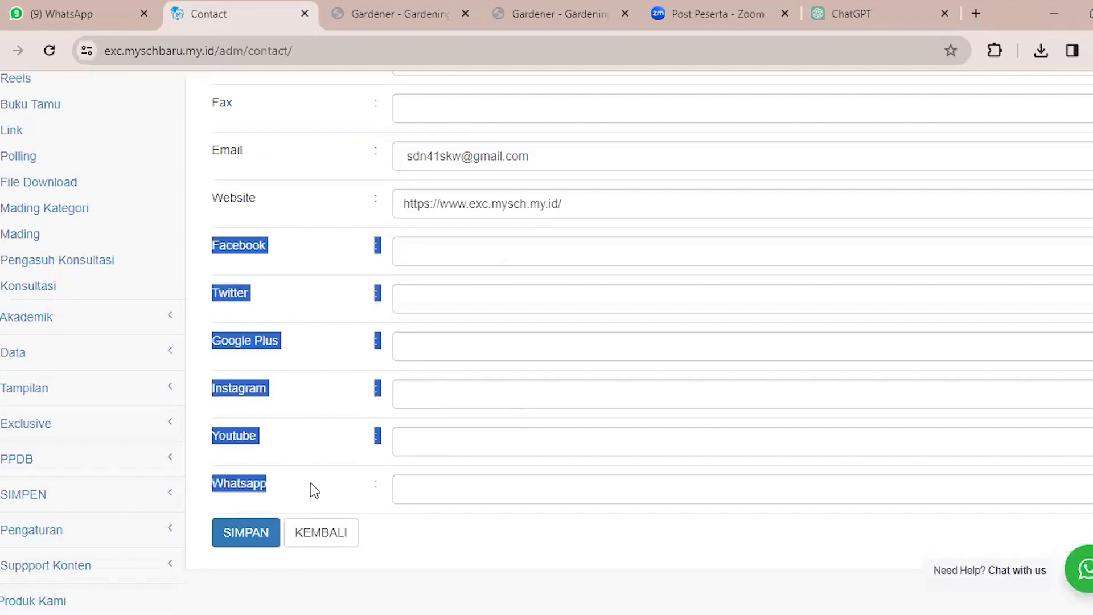
left_click(420, 243)
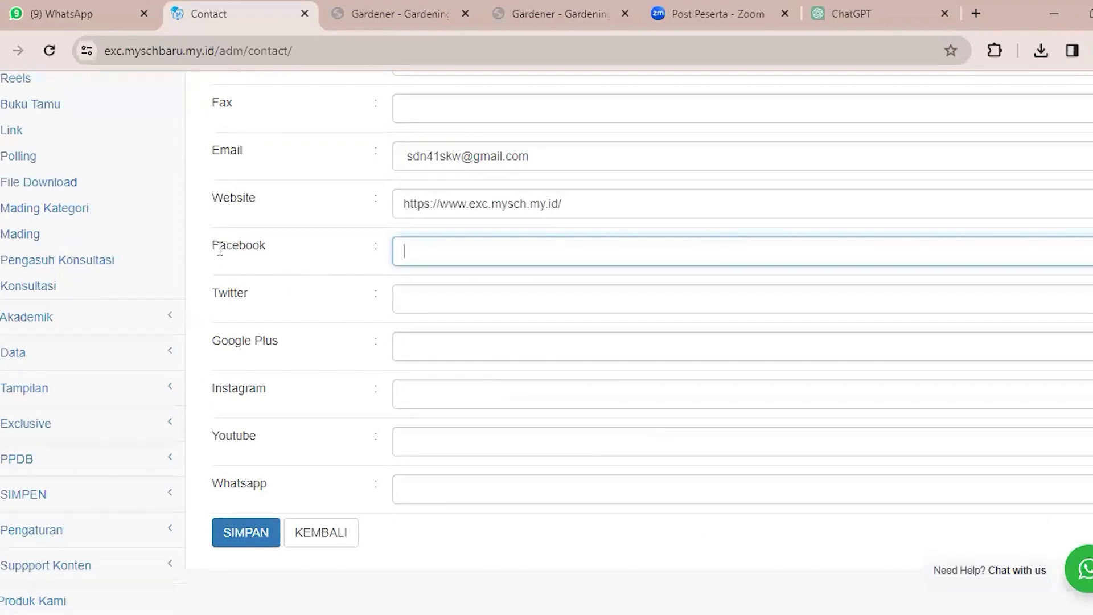
left_click_drag(214, 246, 265, 242)
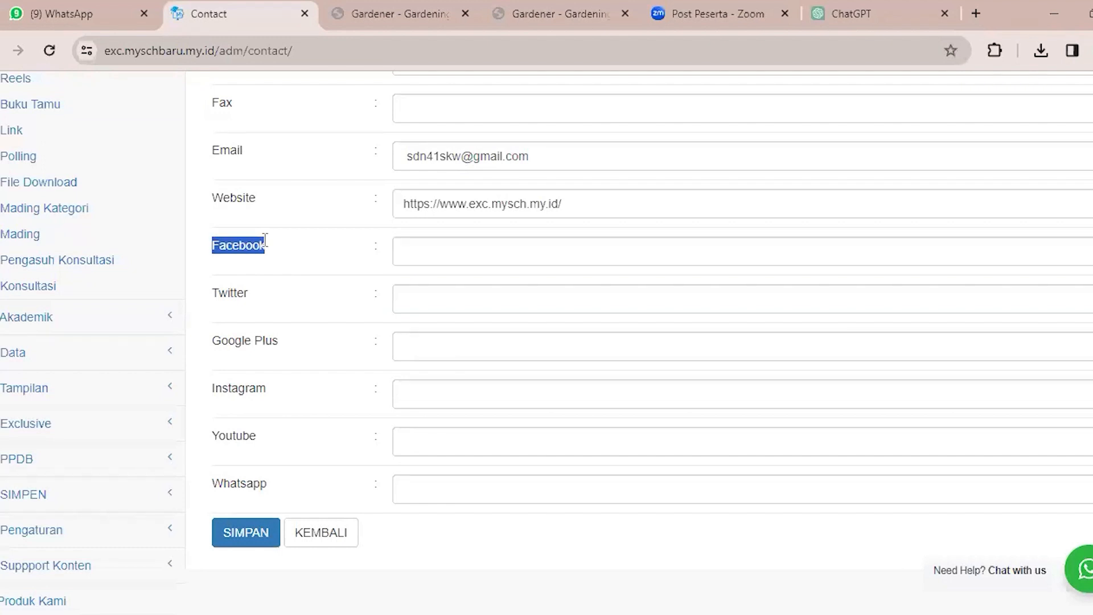
left_click(281, 244)
left_click(485, 257)
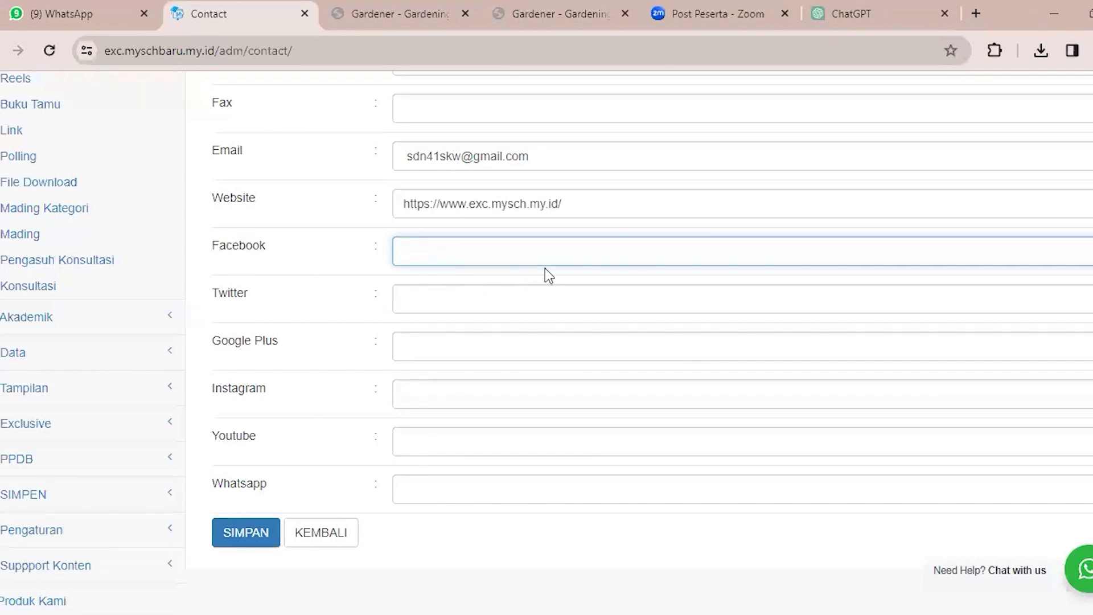
left_click(481, 300)
left_click(487, 358)
left_click(486, 385)
left_click(488, 442)
left_click(531, 489)
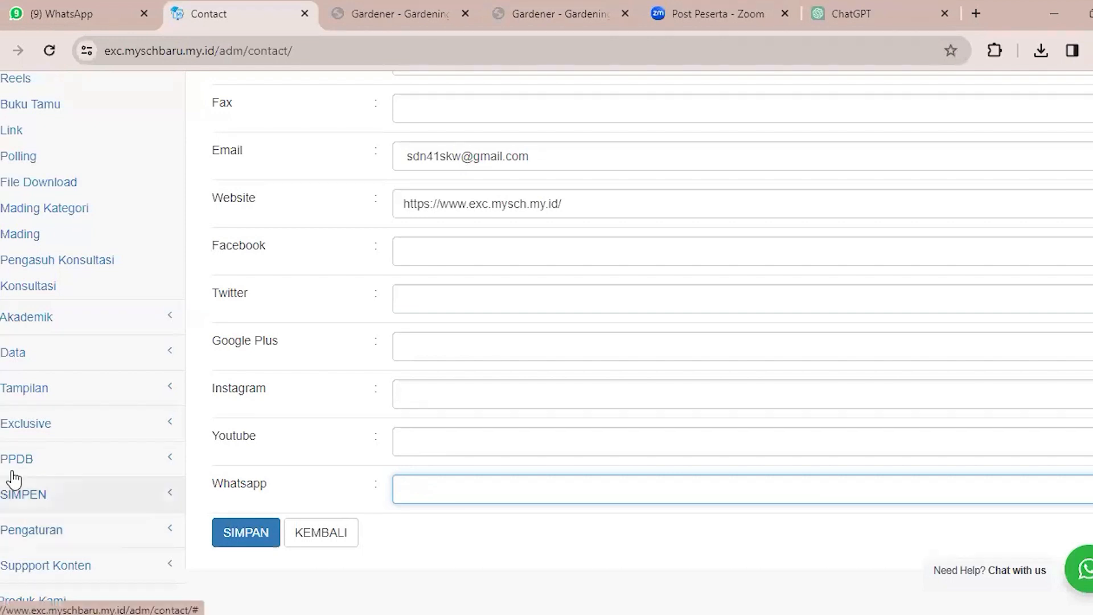
View the Kategori Video page and open the form for adding an entry, with its Judul field ready for input.
scroll(14, 481, "up", 3)
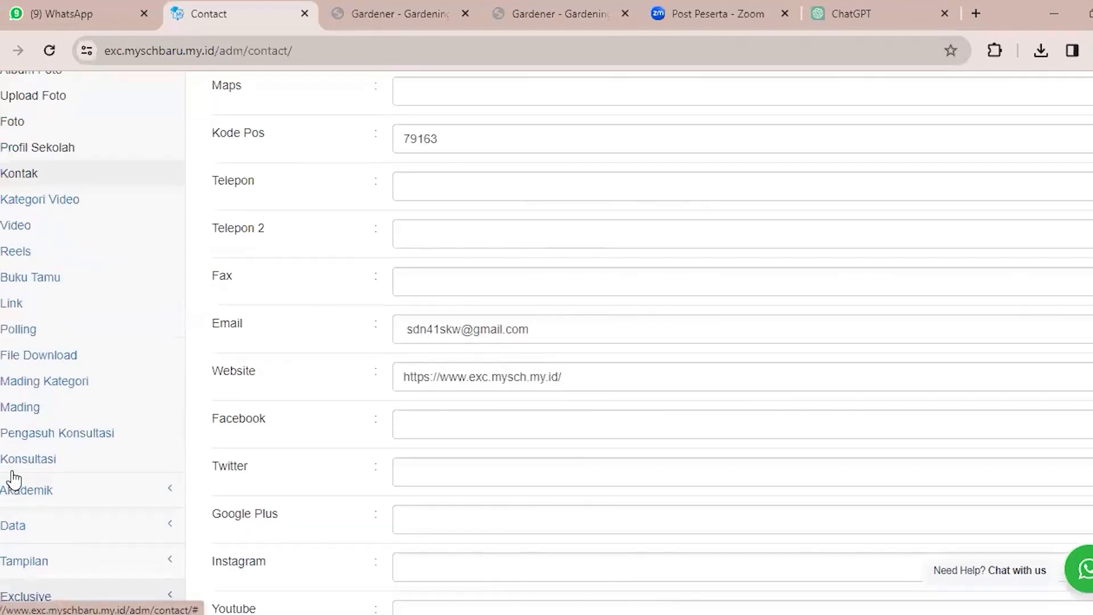
left_click(67, 202)
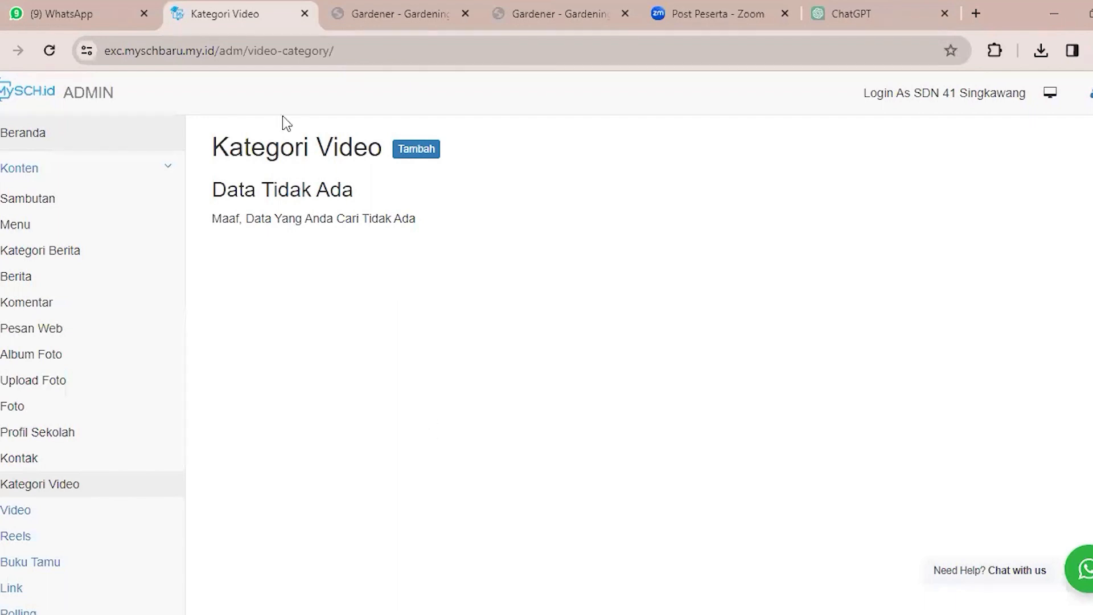
double_click(255, 150)
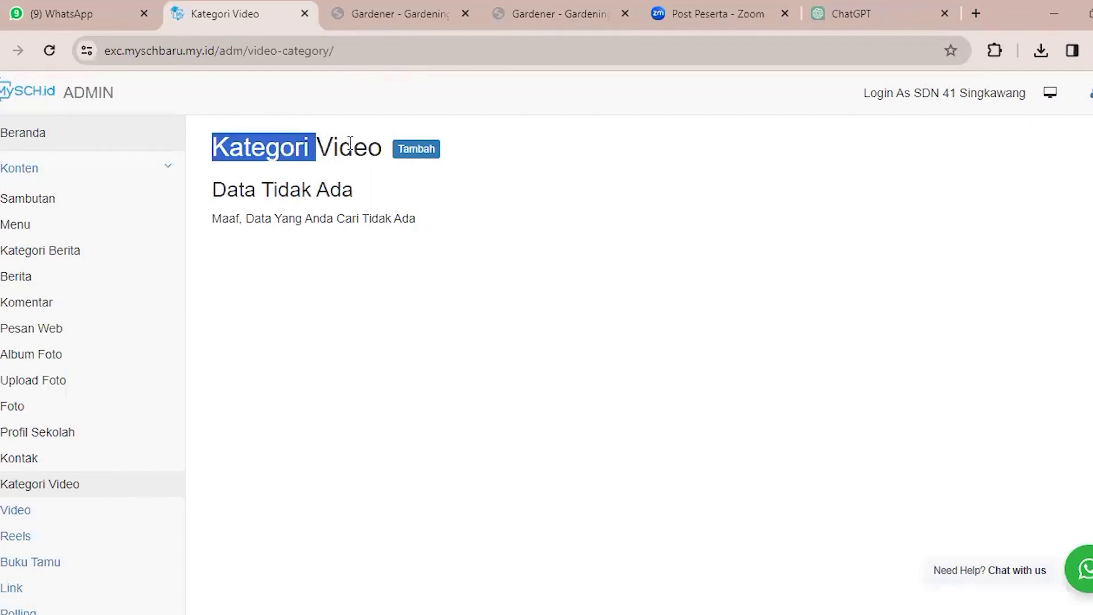
left_click_drag(371, 137, 370, 139)
left_click(446, 242)
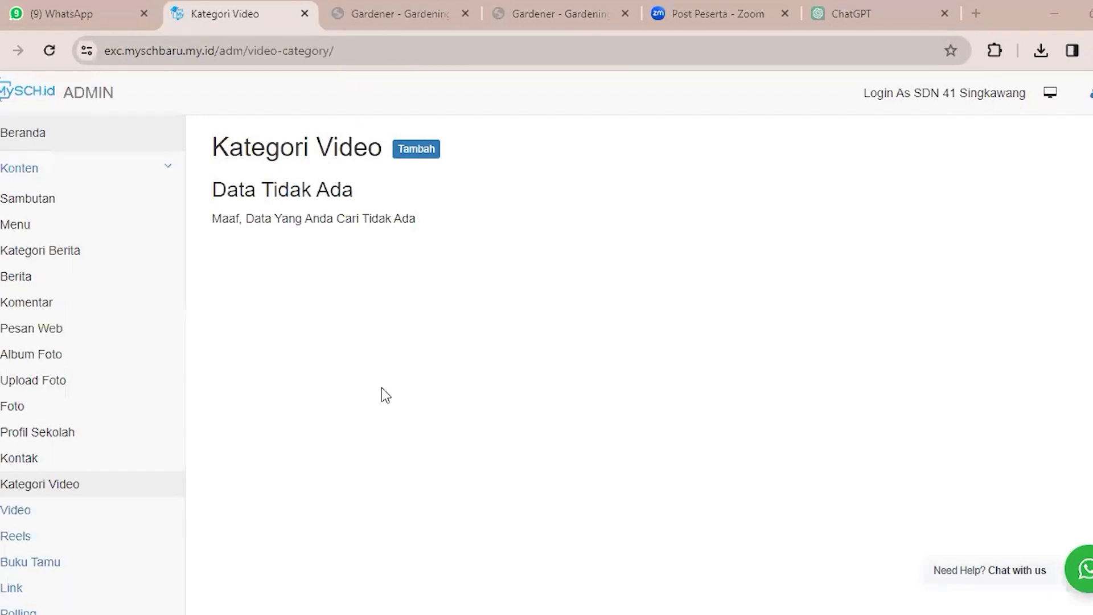
left_click(416, 150)
left_click(428, 191)
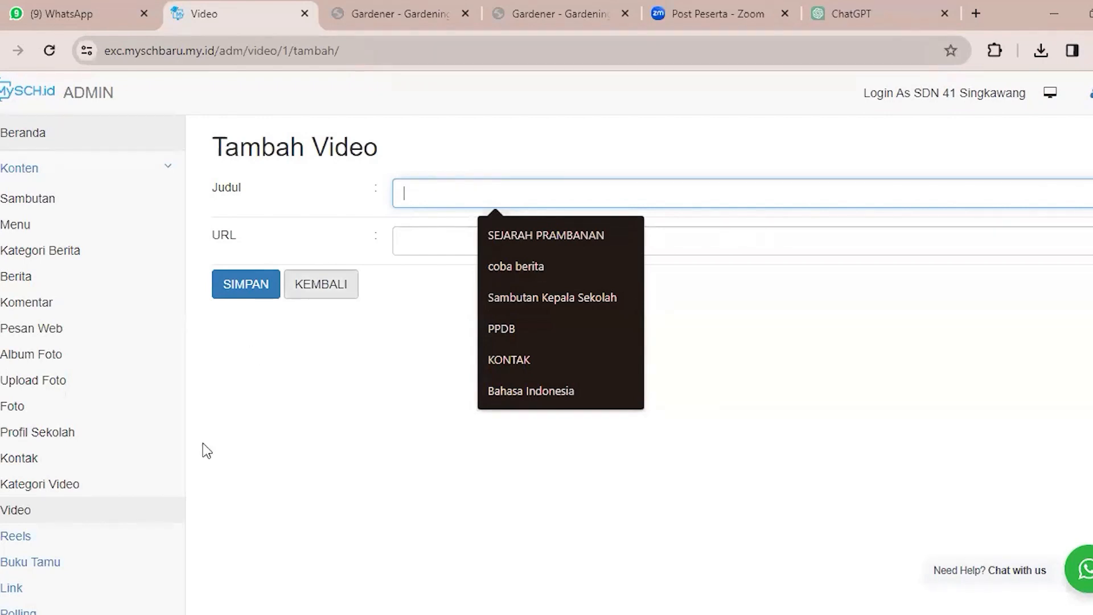
View the Reels (Instagram & Tiktok) page and open the form for adding a reel.
left_click(103, 542)
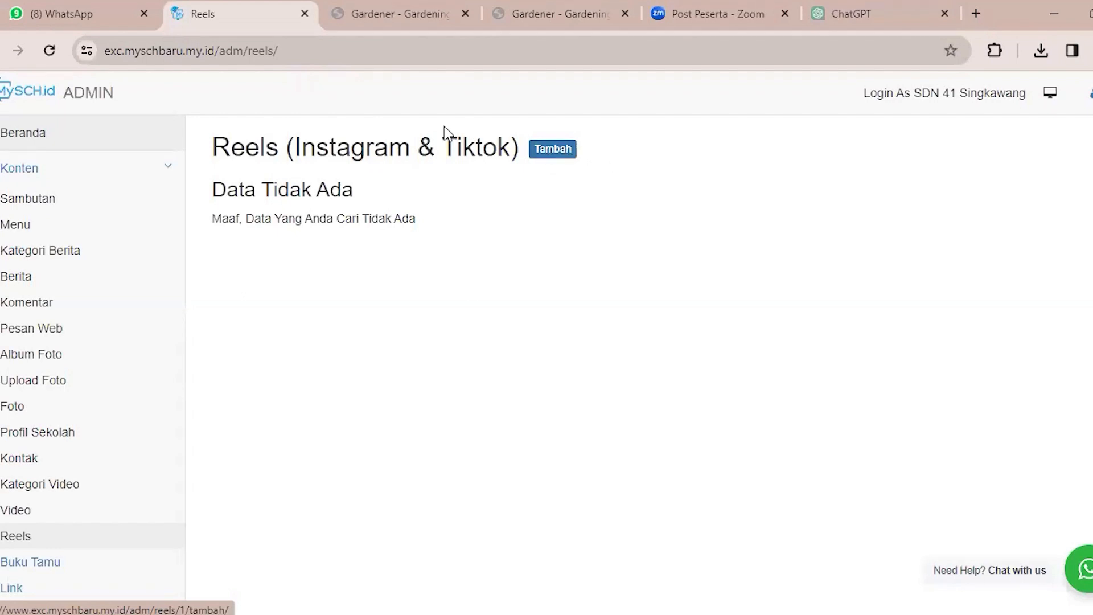
left_click_drag(215, 149, 239, 154)
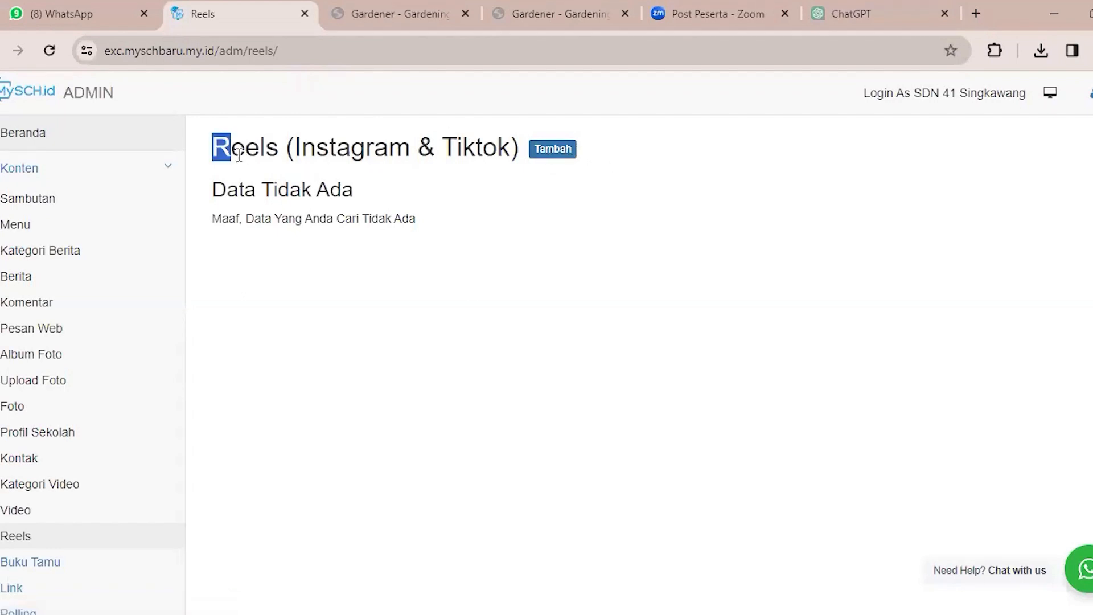
left_click(380, 144)
left_click(547, 153)
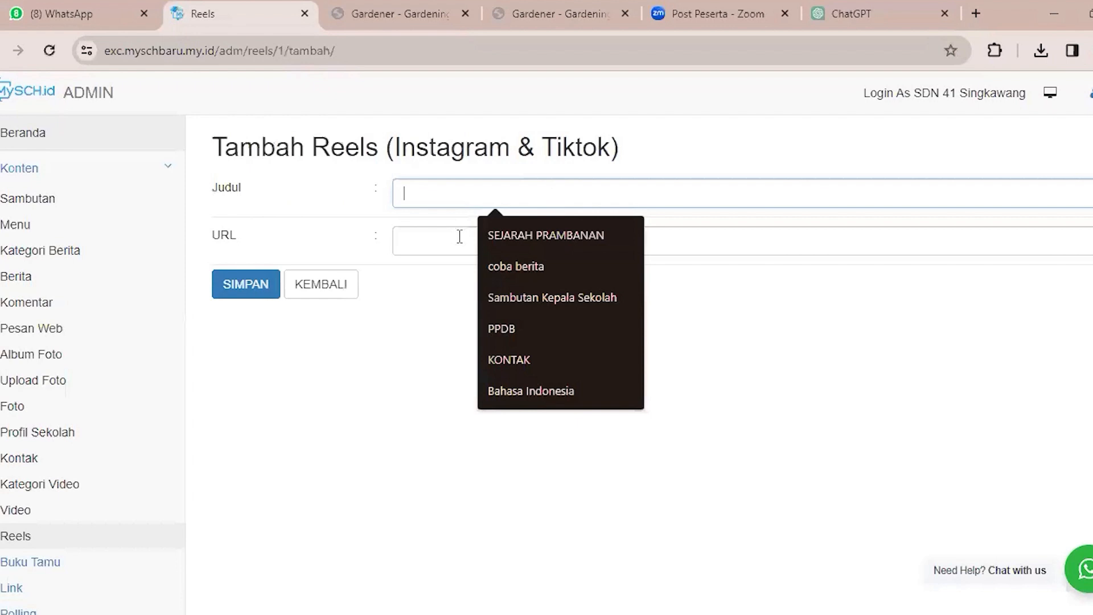
View the Buku Tamu page, try to add a guestbook entry and read the notice shown.
left_click(395, 323)
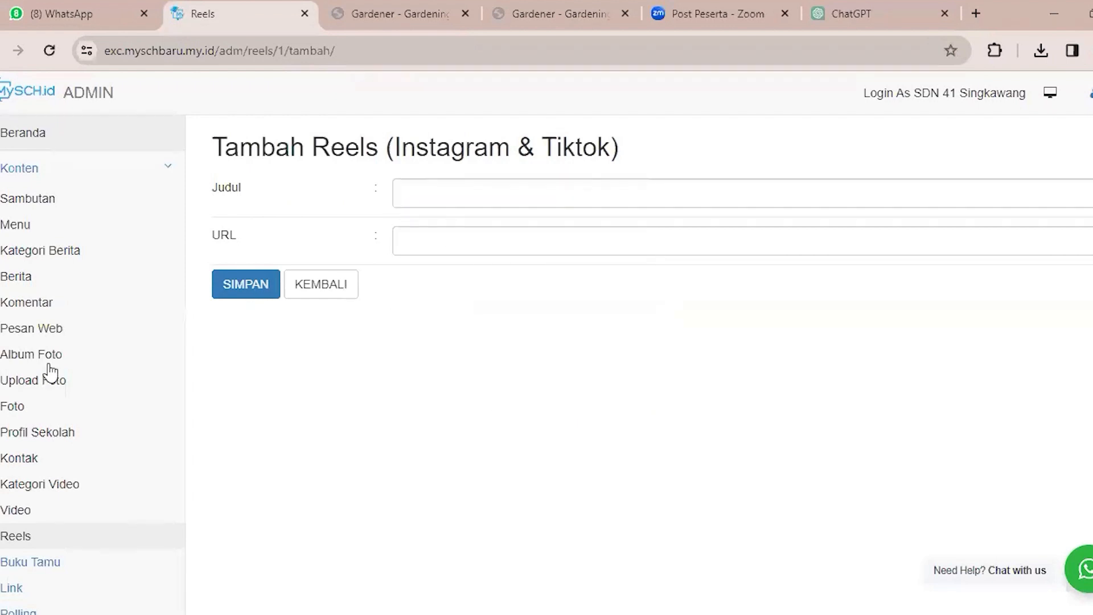
left_click(31, 562)
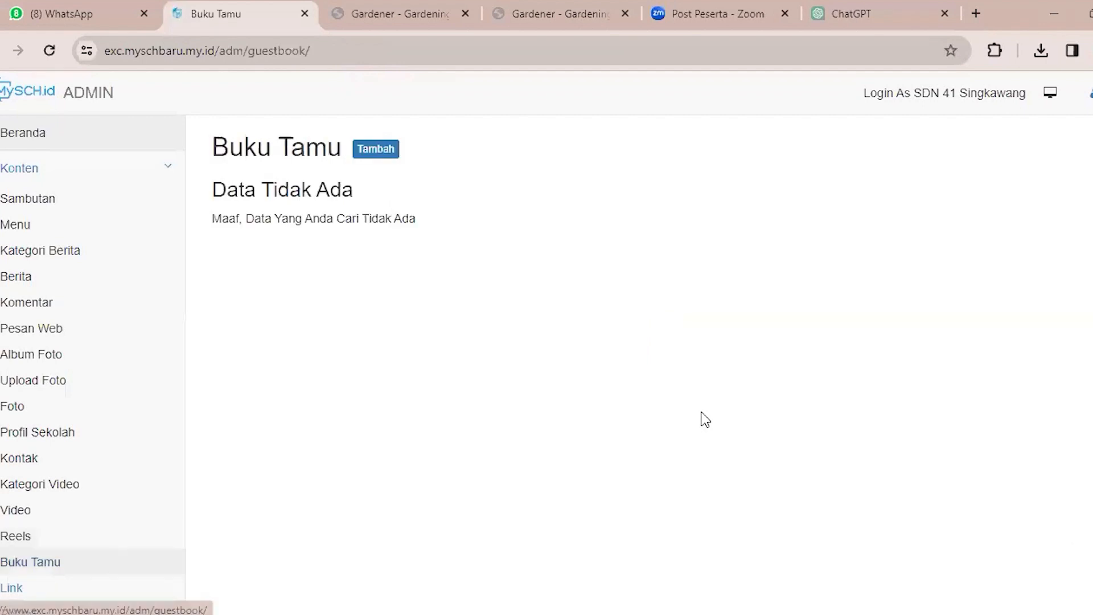
scroll(705, 420, "down", 3)
scroll(792, 409, "up", 3)
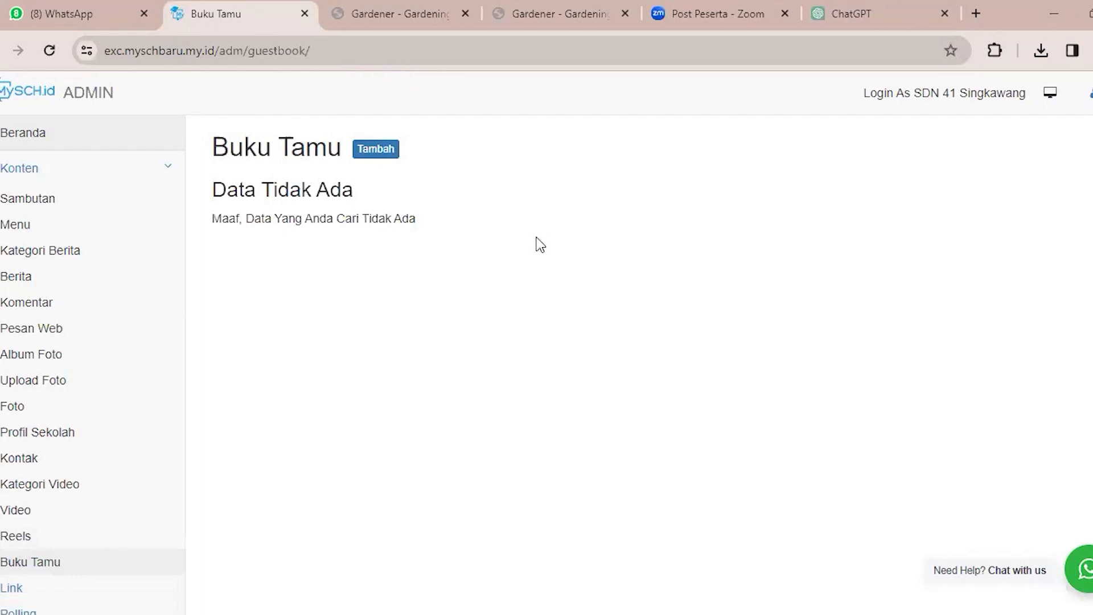
left_click(394, 148)
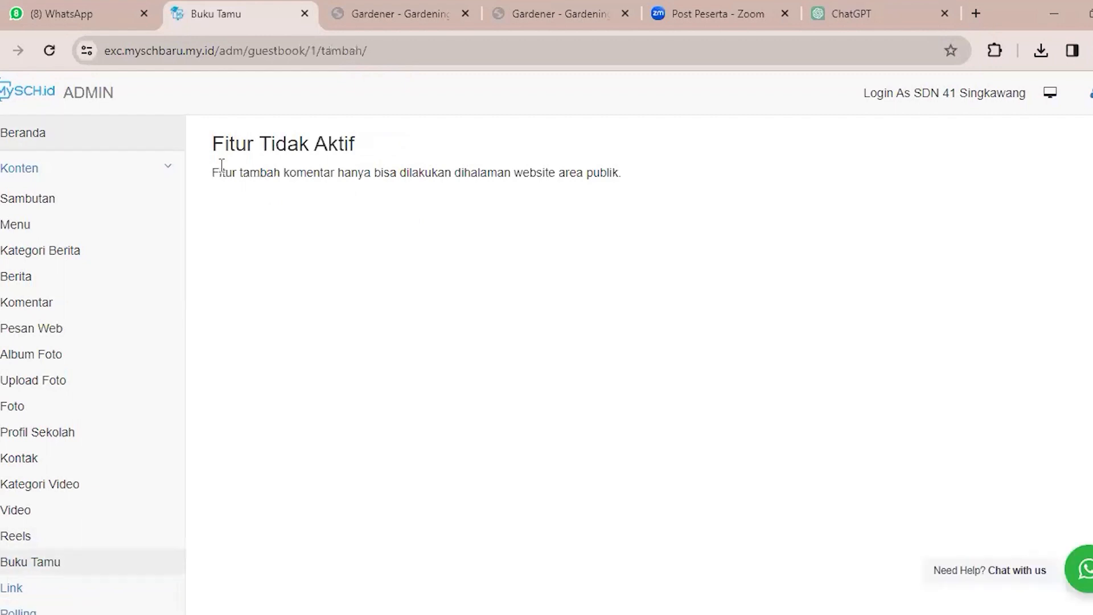
triple_click(640, 187)
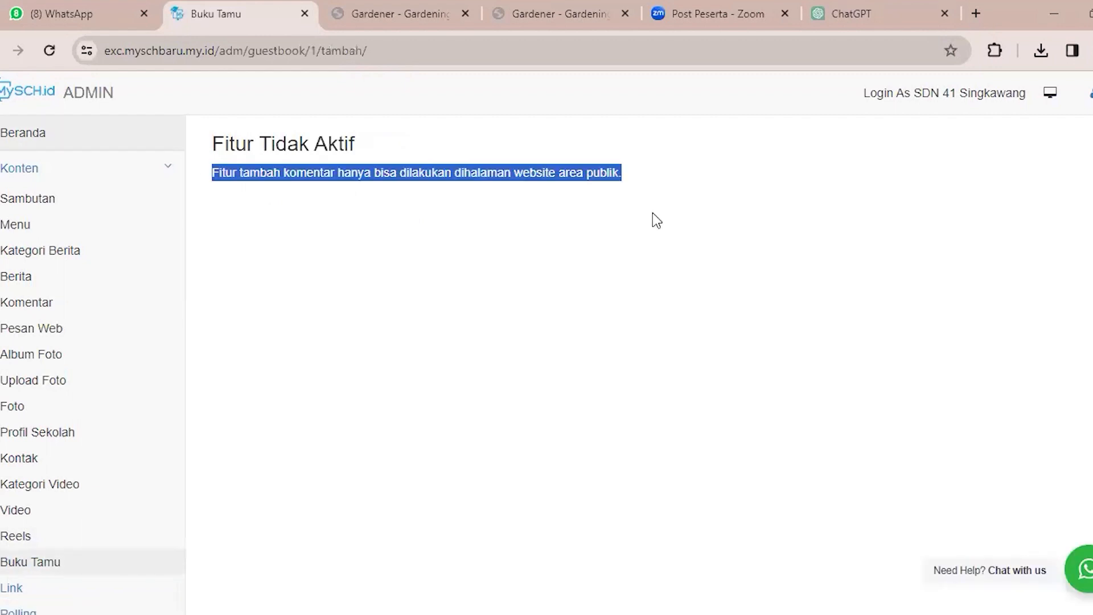
left_click(265, 389)
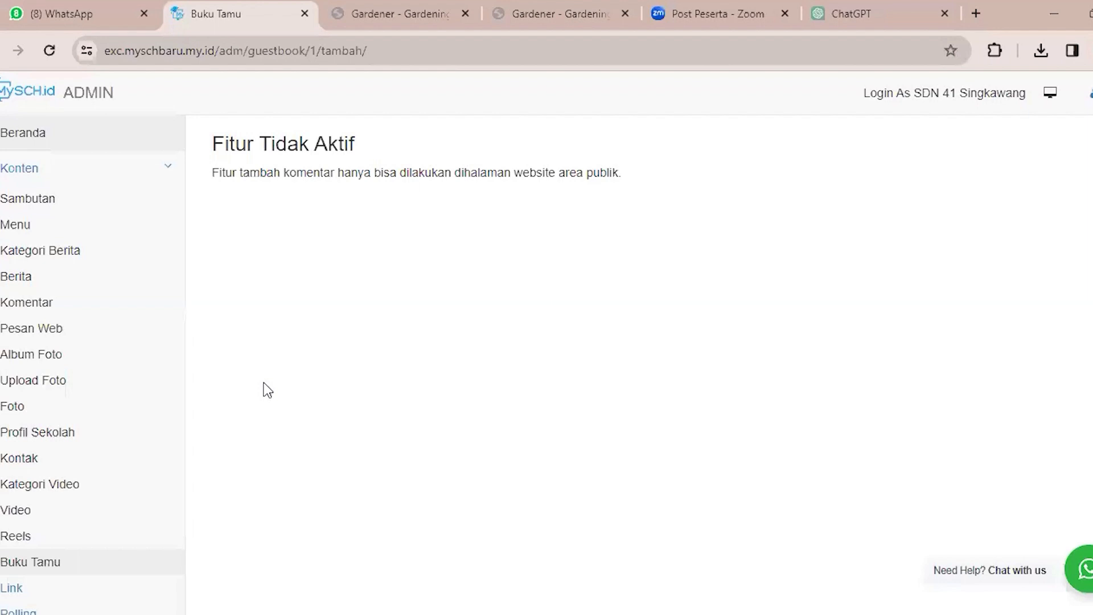
View the Link page's list of site links and open the form for adding a link.
left_click(78, 569)
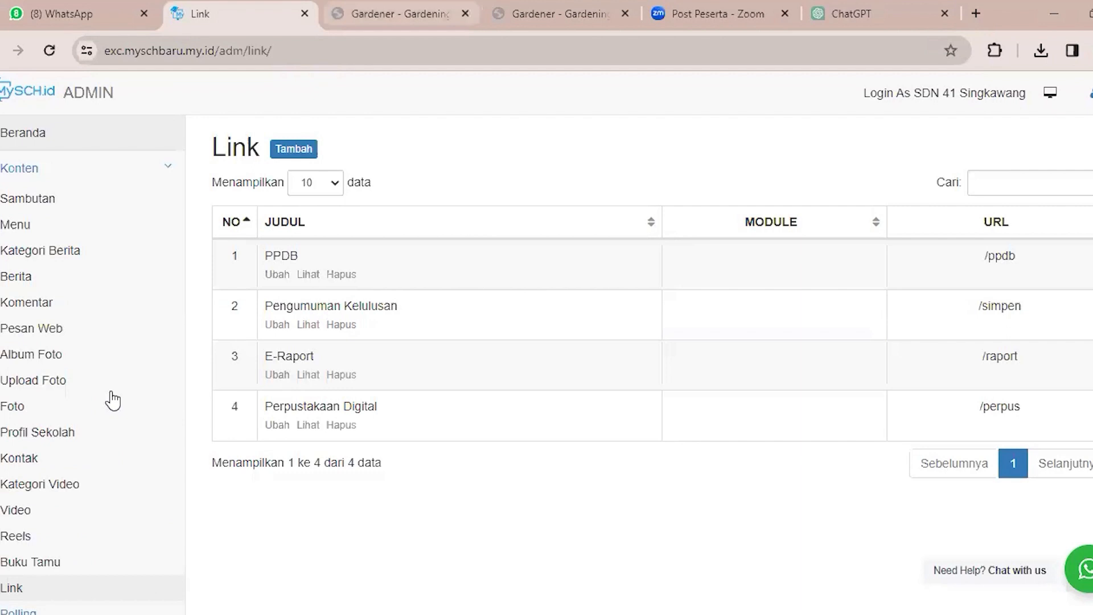
scroll(113, 401, "down", 8)
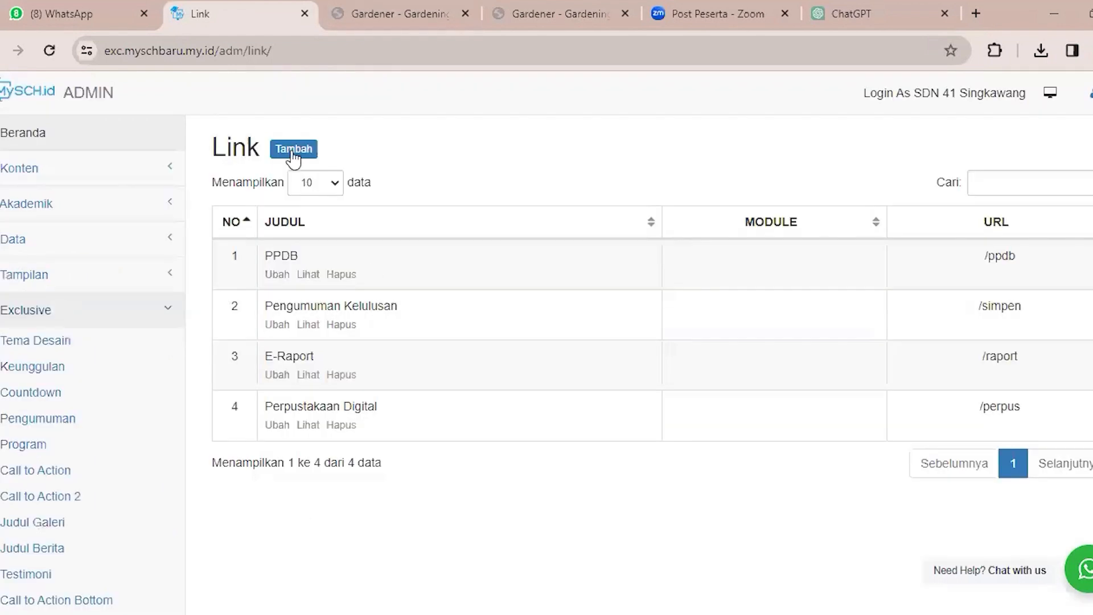
left_click(293, 150)
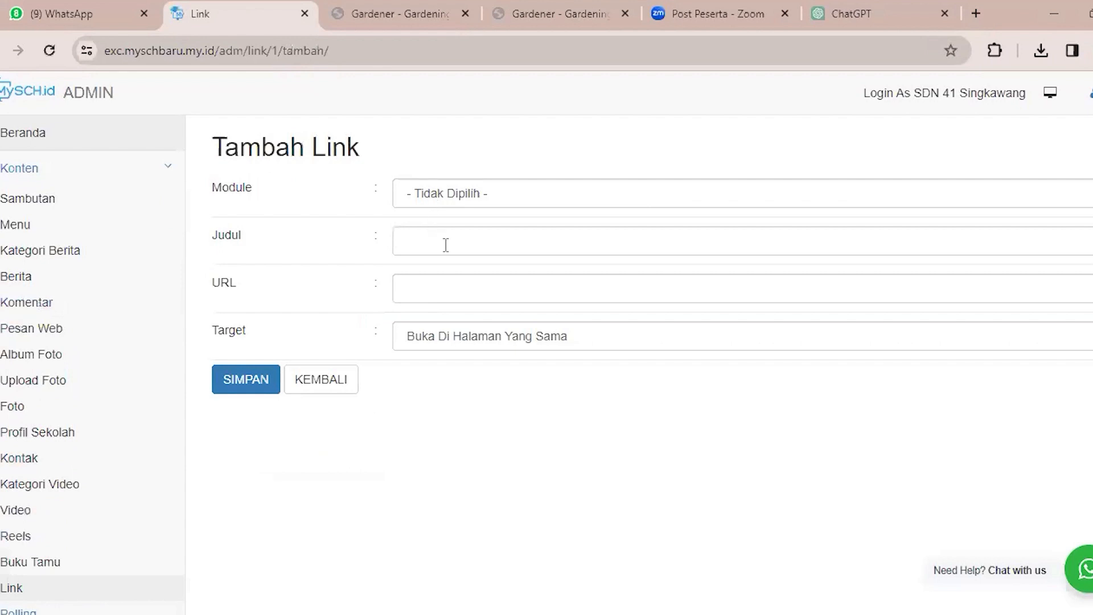
Examine the Judul and URL fields of the Tambah Link form without entering anything.
left_click(485, 254)
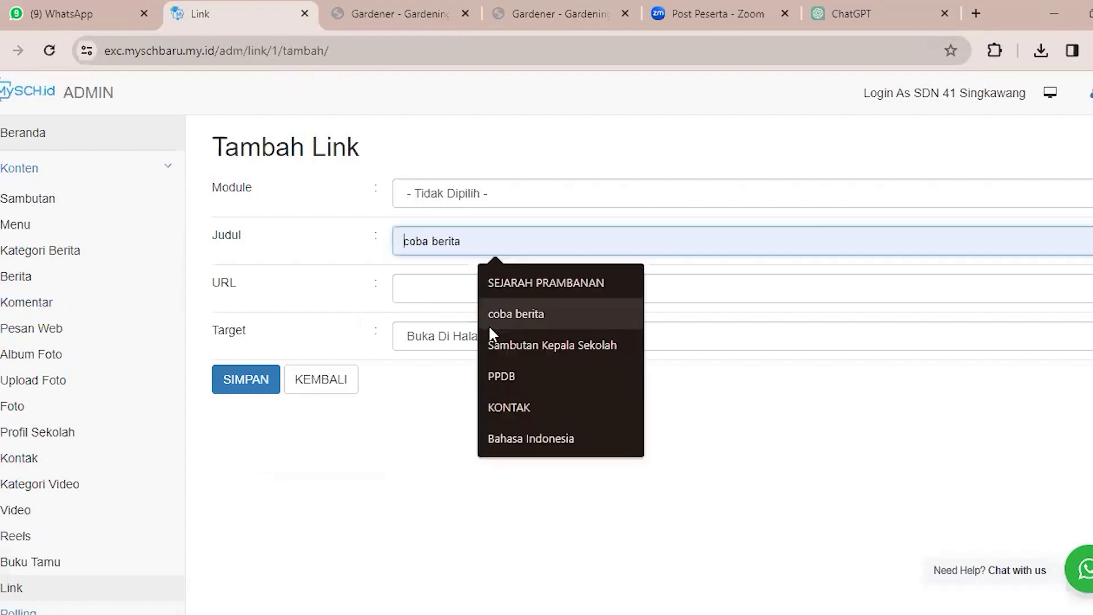
left_click(437, 293)
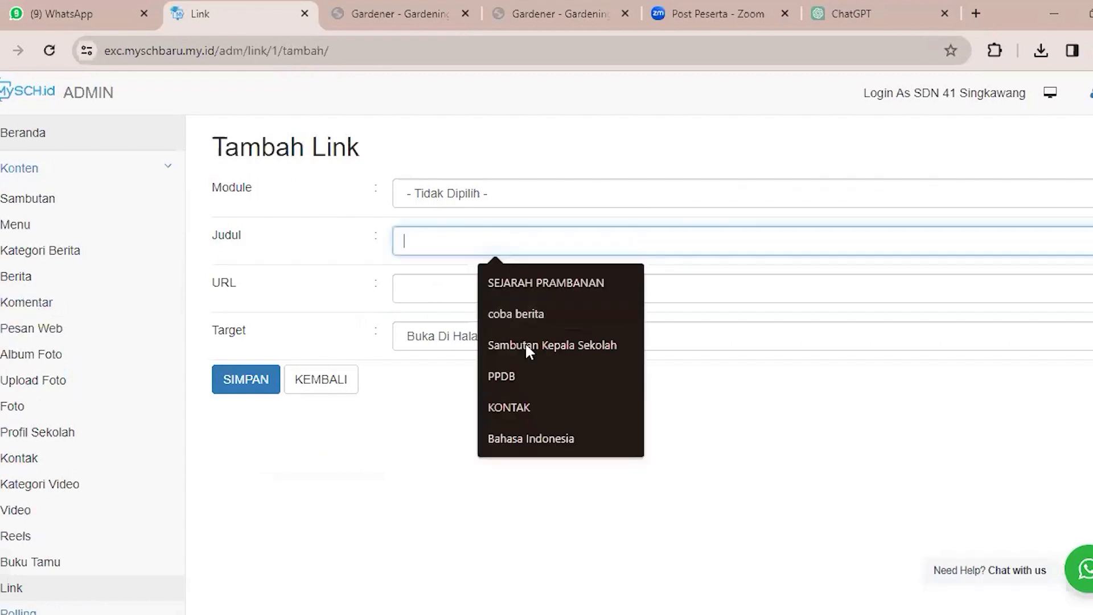
left_click(479, 350)
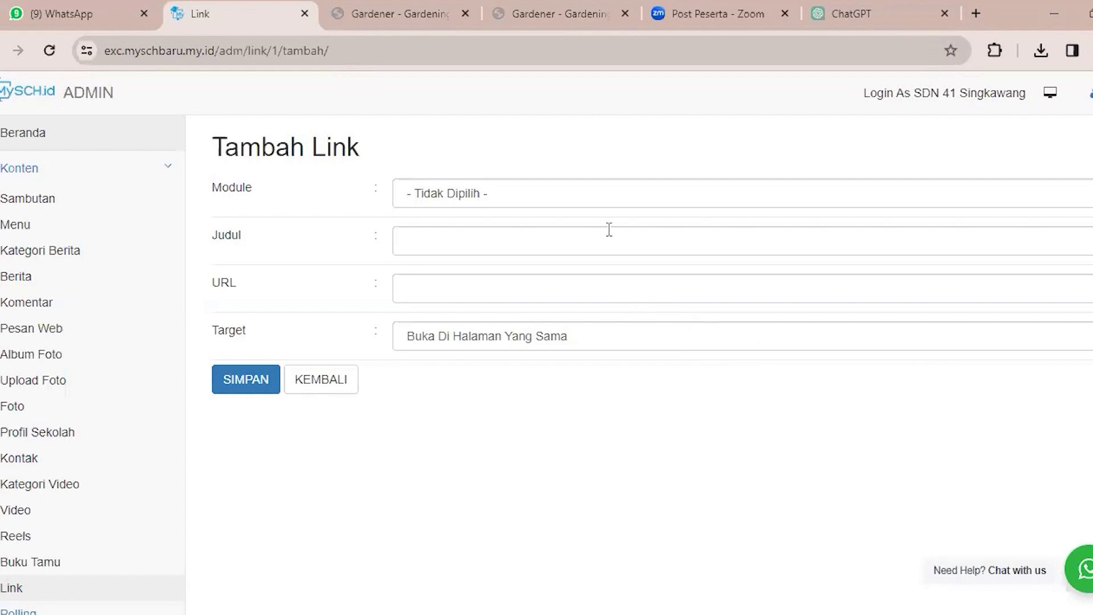
left_click(481, 245)
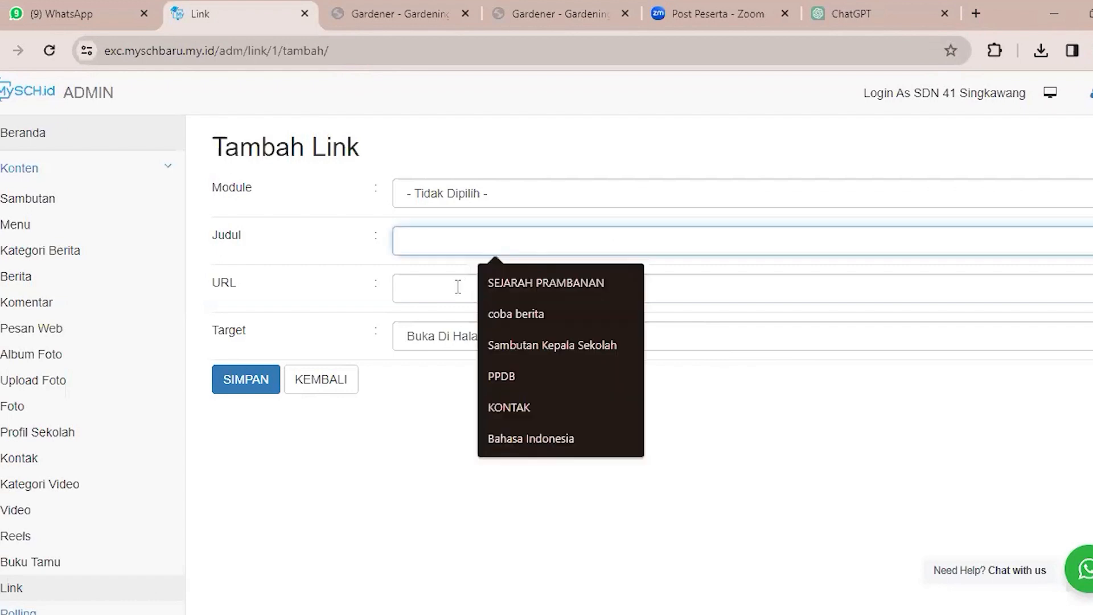
left_click(439, 281)
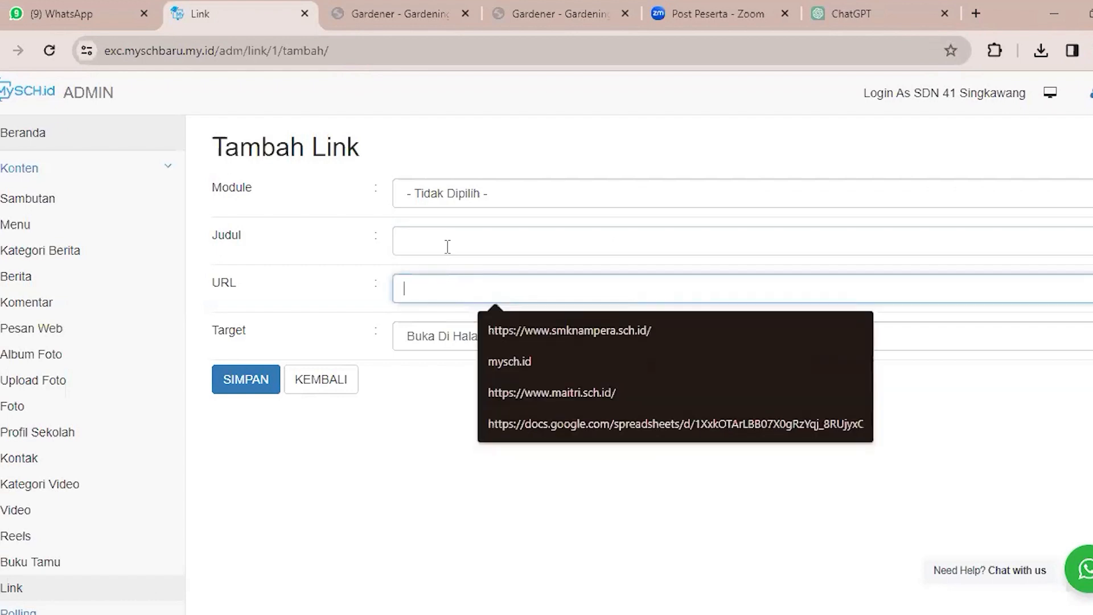
left_click(431, 392)
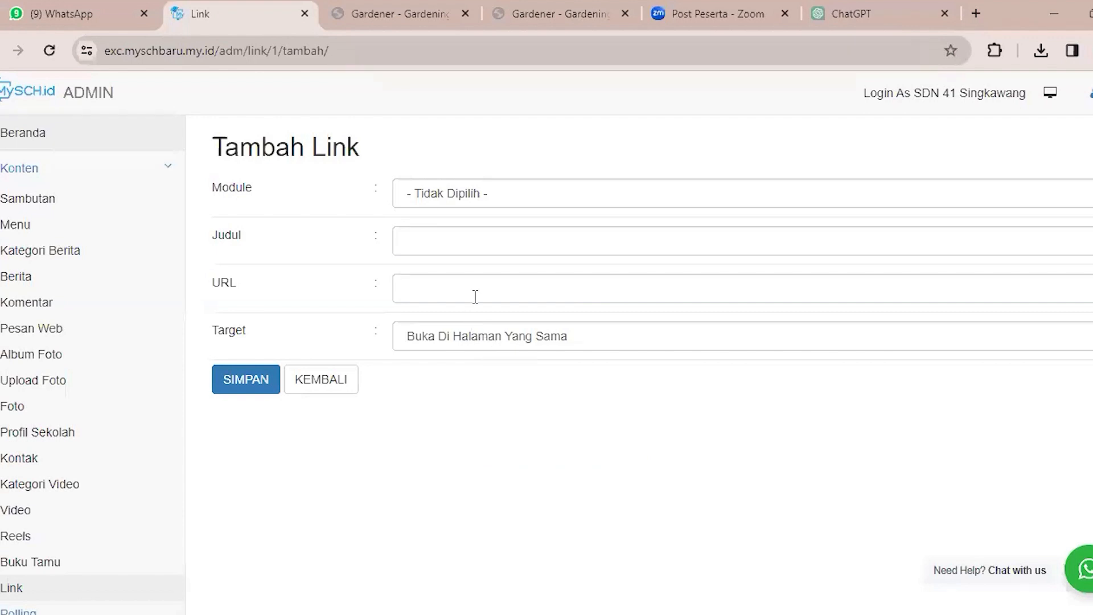
left_click(438, 288)
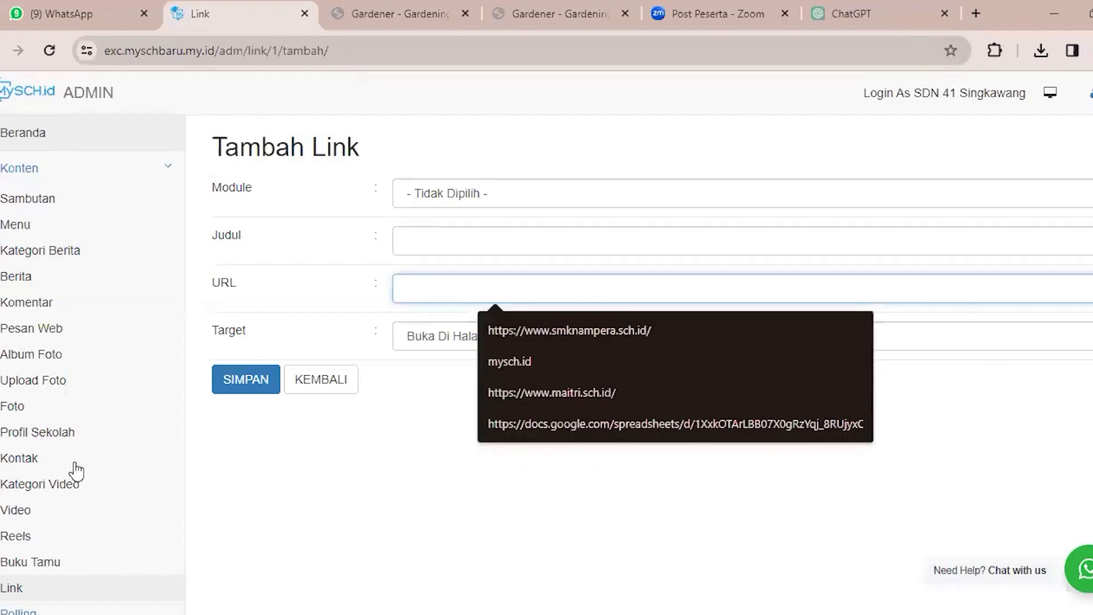
View the Polling page and open the form for adding a poll.
scroll(75, 471, "down", 3)
left_click(75, 440)
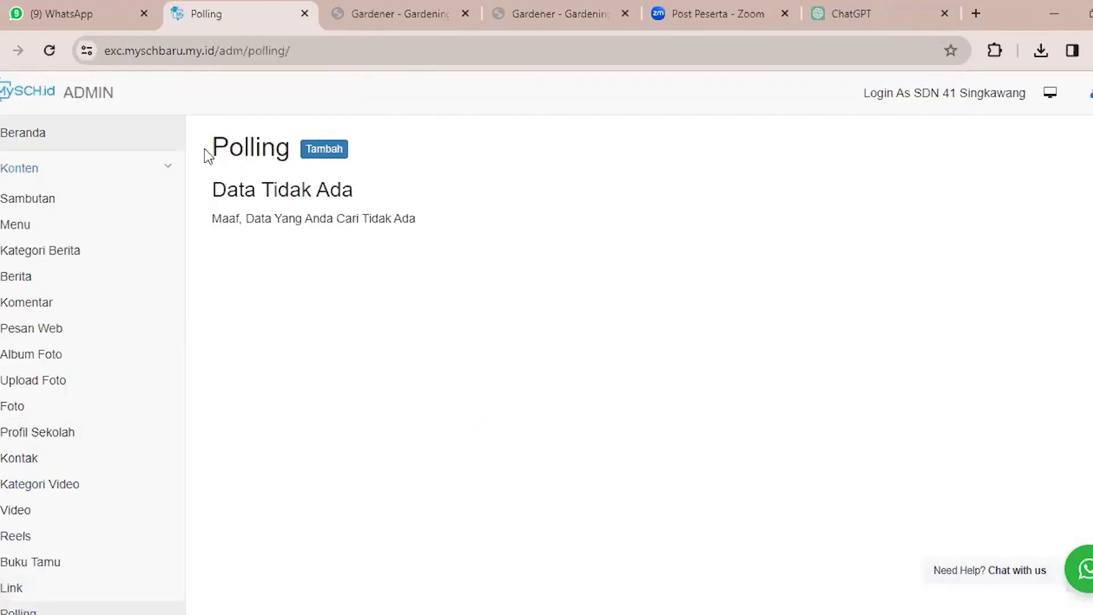
left_click_drag(204, 149, 437, 206)
left_click(457, 207)
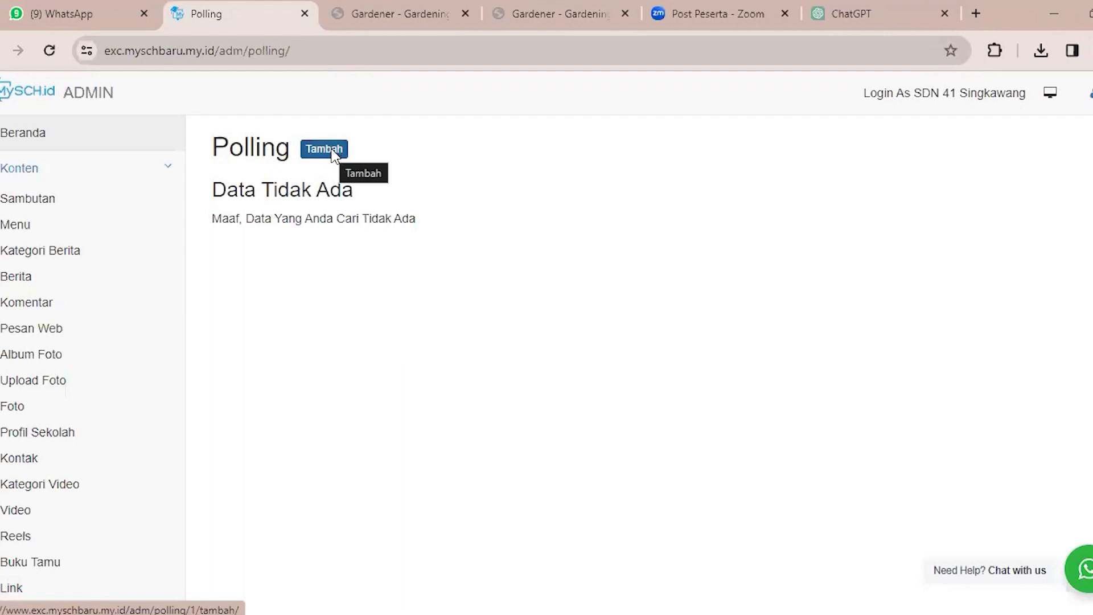
left_click(332, 152)
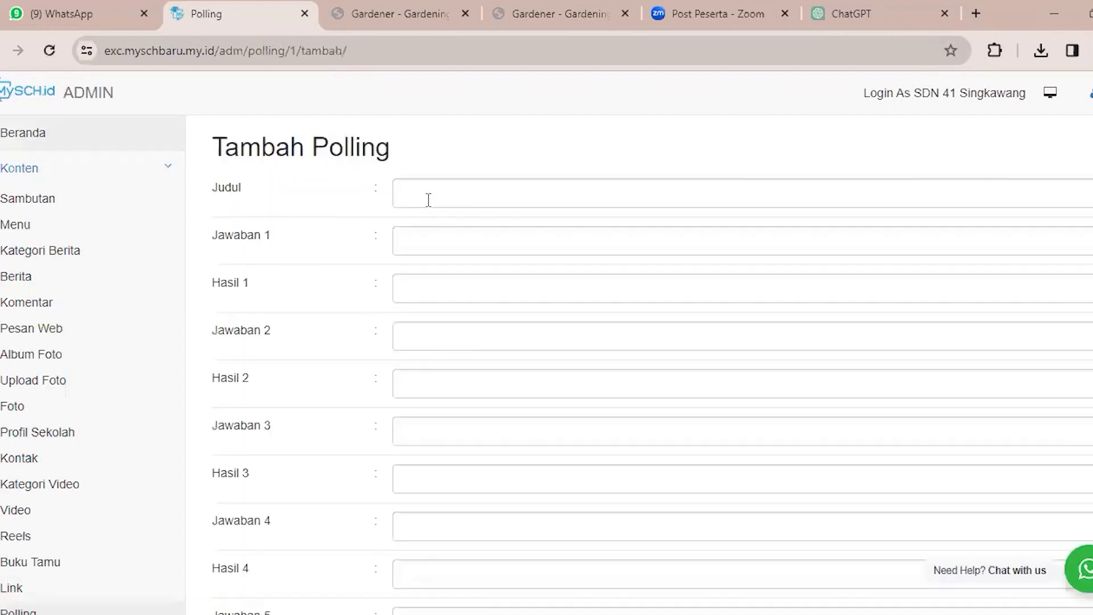
Go through the Tambah Polling form's answer and result fields, from Jawaban 1 to Hasil 5.
left_click(428, 251)
left_click(430, 294)
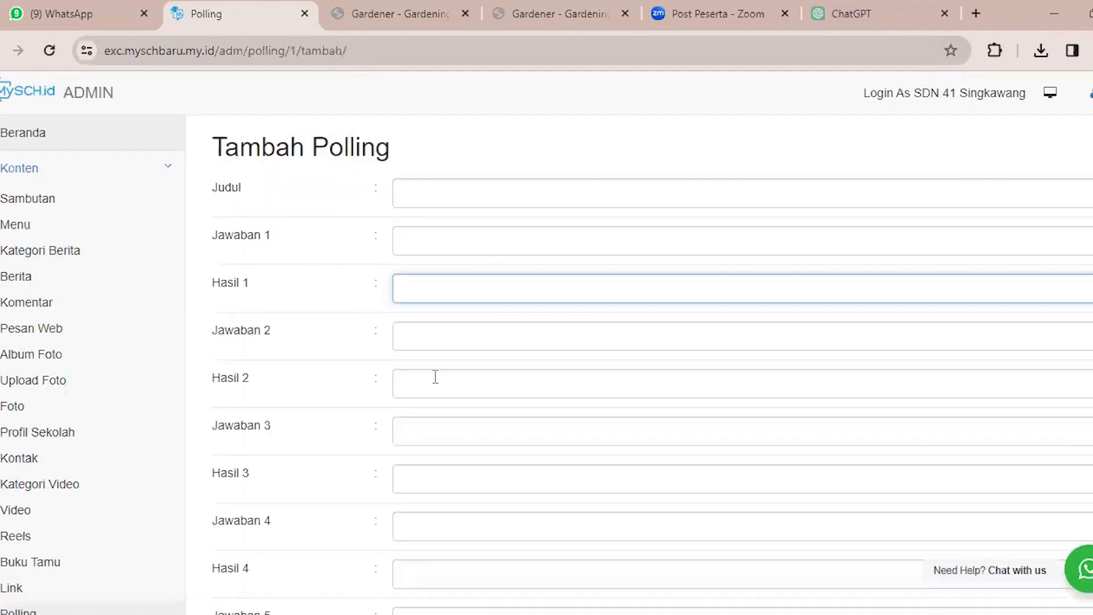
key("Tab")
key("Tab")
left_click(459, 442)
scroll(459, 442, "down", 3)
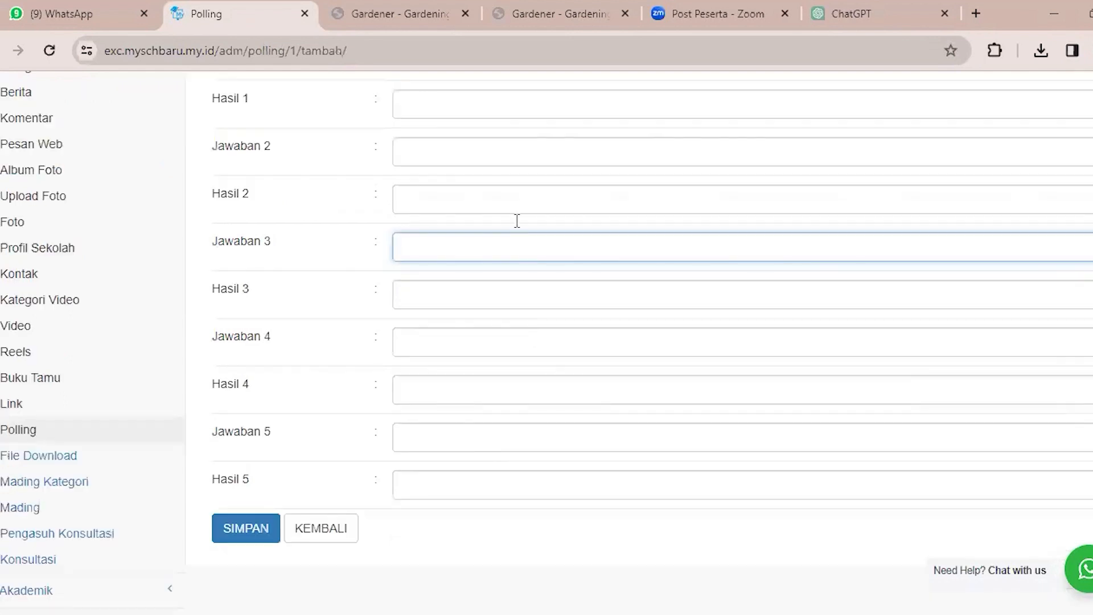
key("Tab")
scroll(484, 279, "down", 1)
left_click(473, 302)
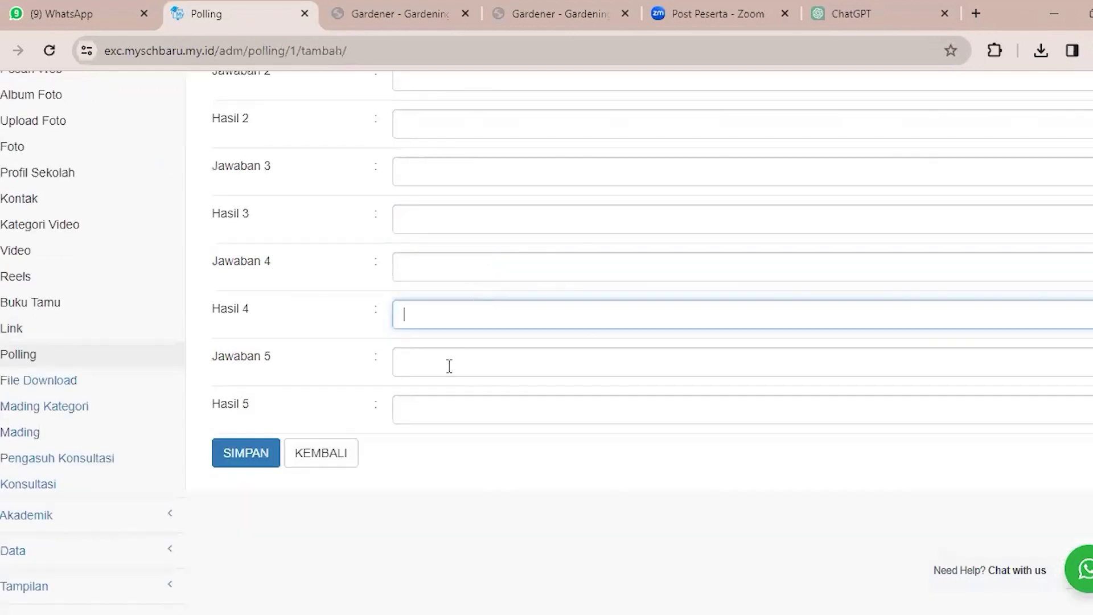
left_click(449, 360)
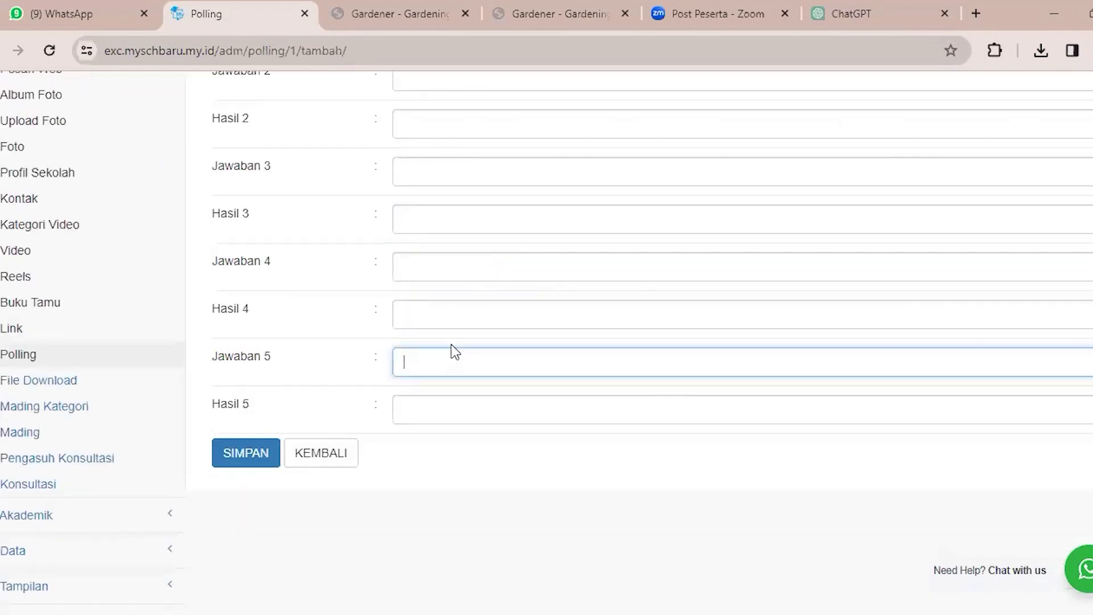
left_click(438, 411)
scroll(436, 411, "up", 2)
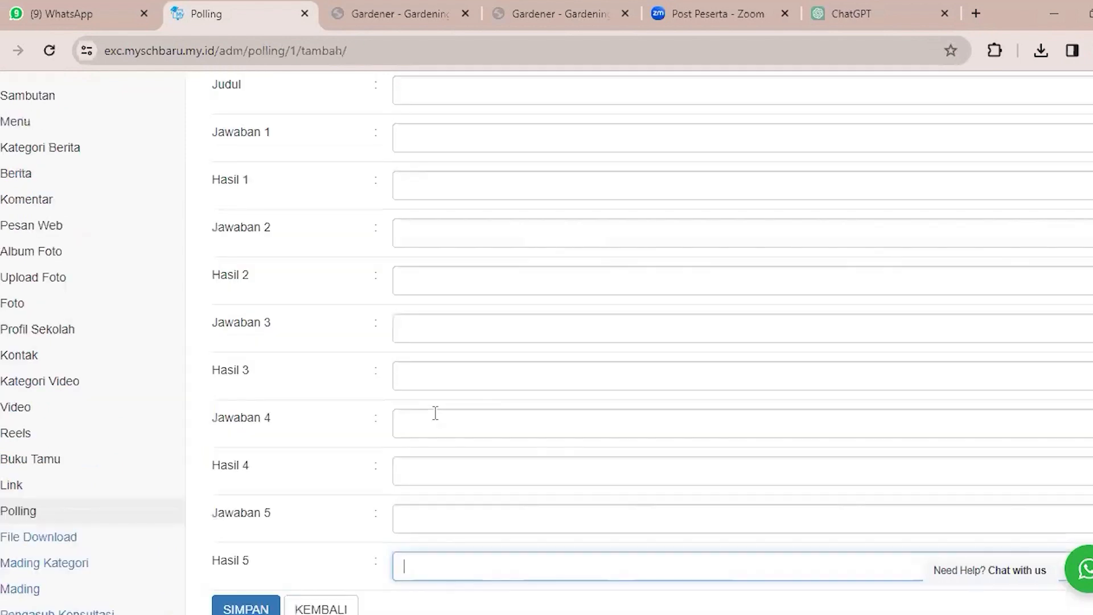
scroll(458, 354, "up", 2)
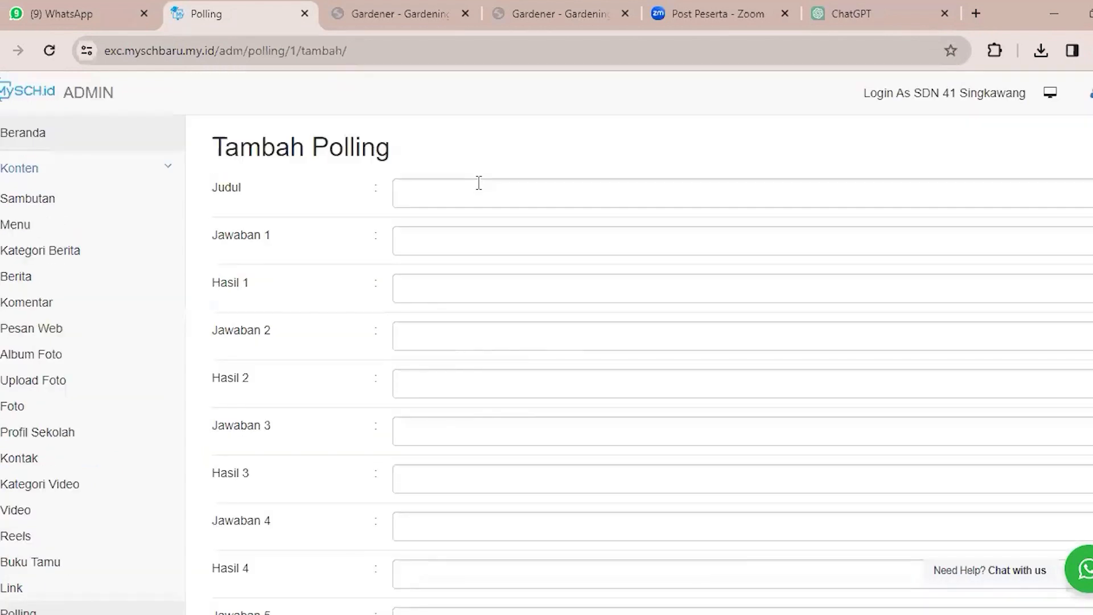
Review the poll form's Judul field and its first answer fields, Jawaban 1 and Jawaban 2.
left_click(464, 184)
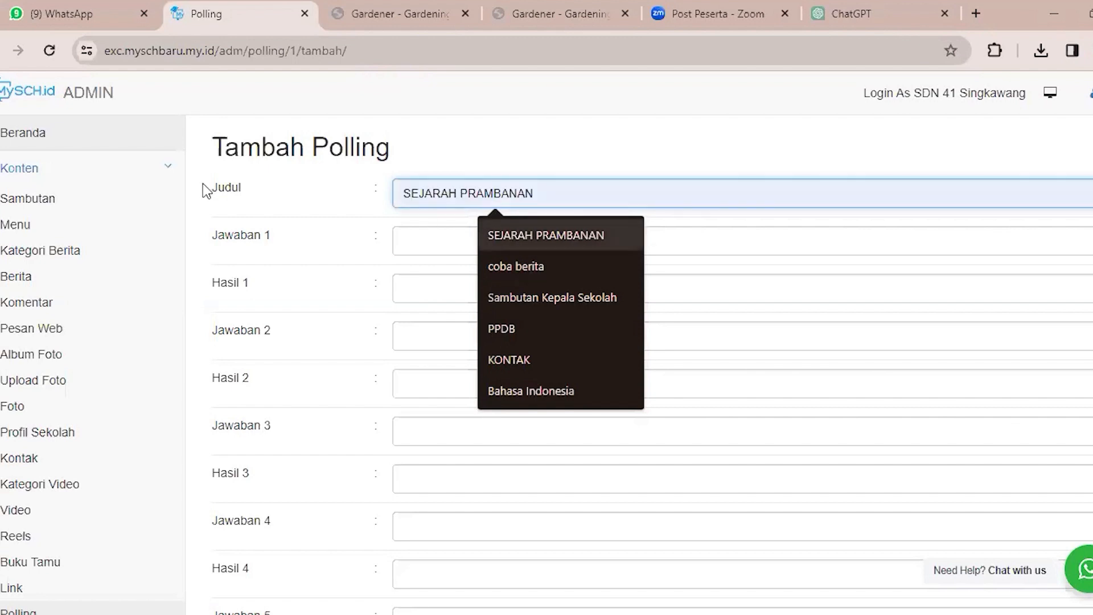
left_click(300, 212)
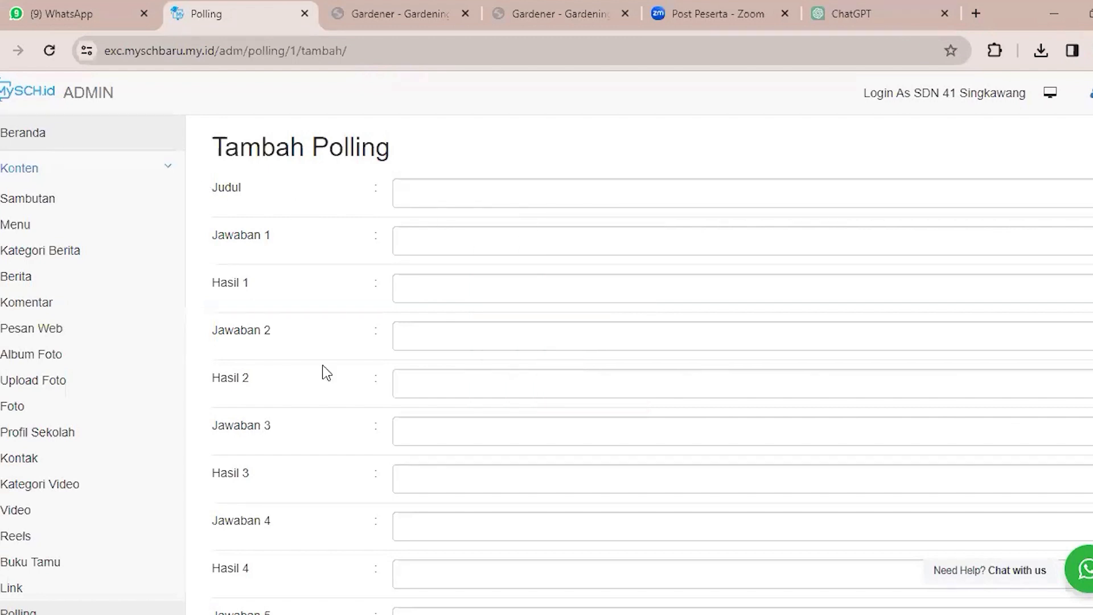
double_click(298, 319)
left_click(248, 184)
left_click(448, 241)
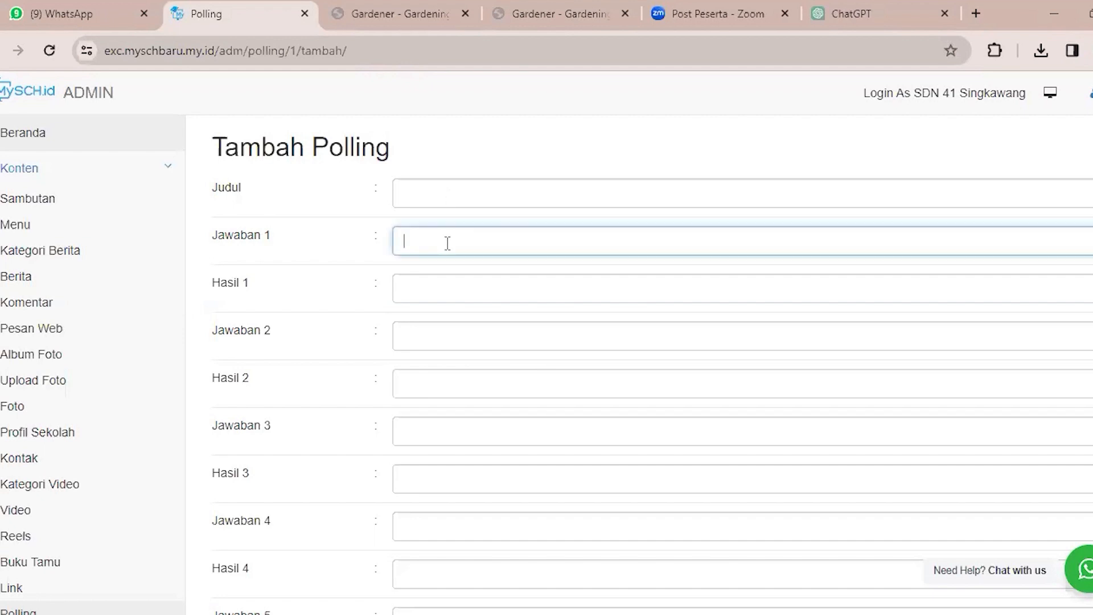
left_click(476, 335)
Open the File Download page and look through its list of downloadable files.
scroll(475, 341, "down", 8)
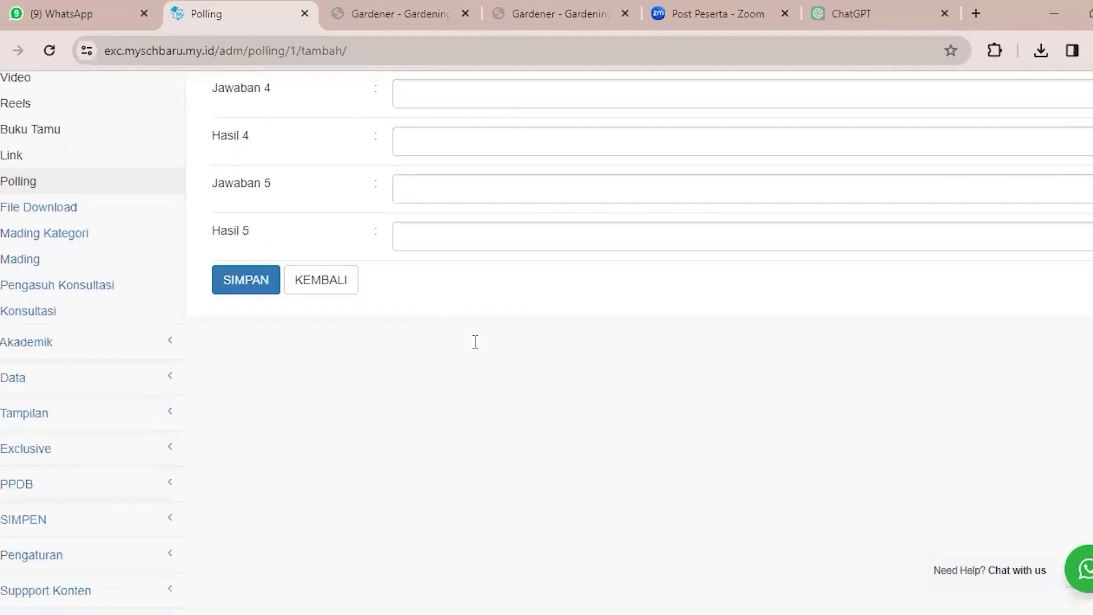
left_click(234, 290)
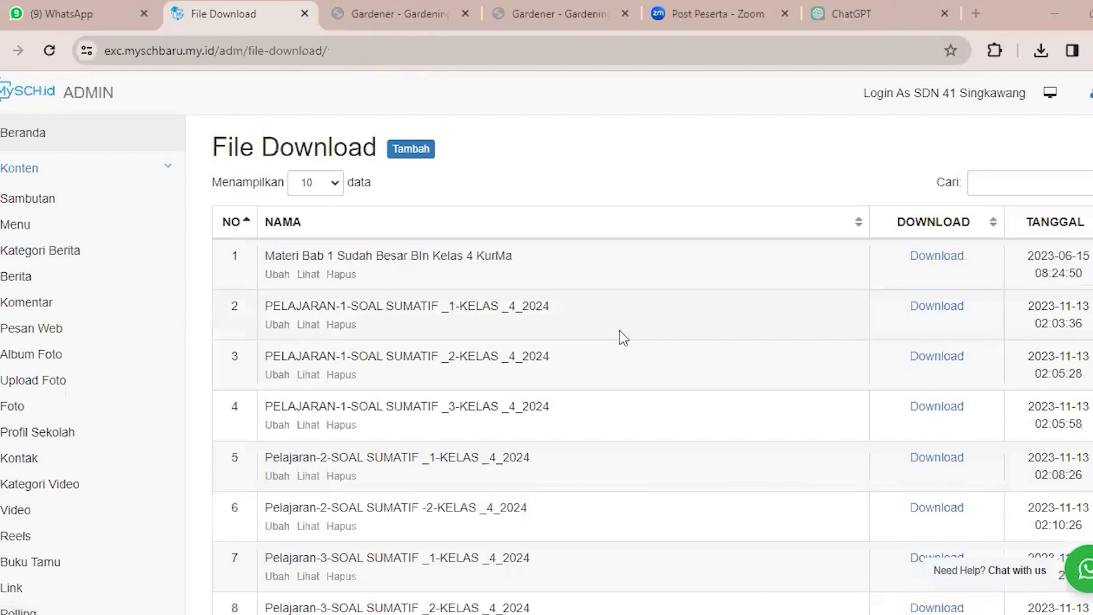
scroll(619, 330, "down", 3)
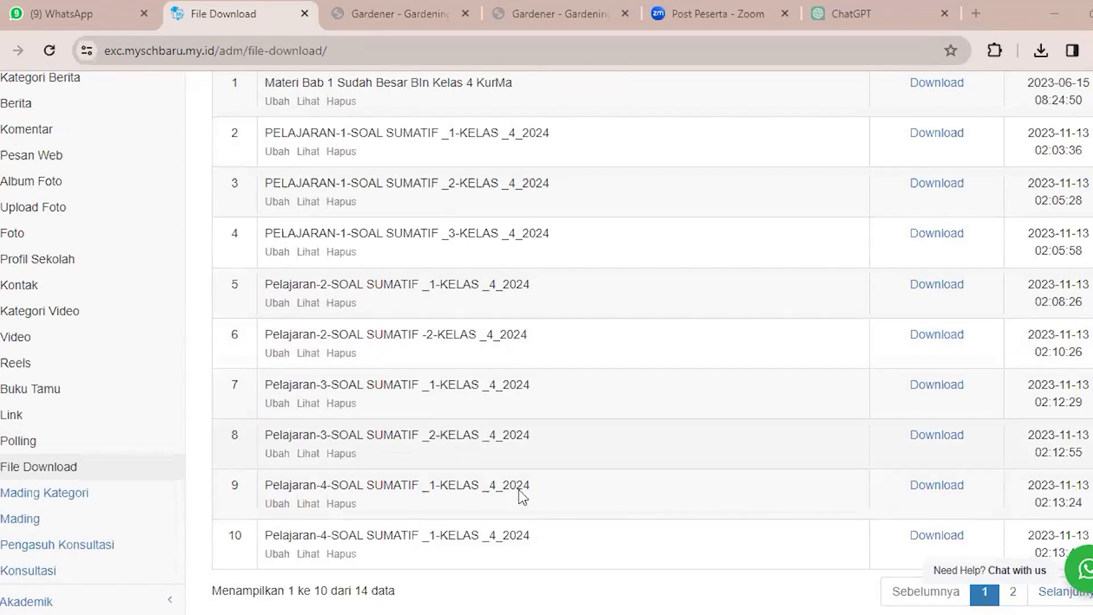
scroll(518, 489, "down", 3)
scroll(511, 477, "up", 6)
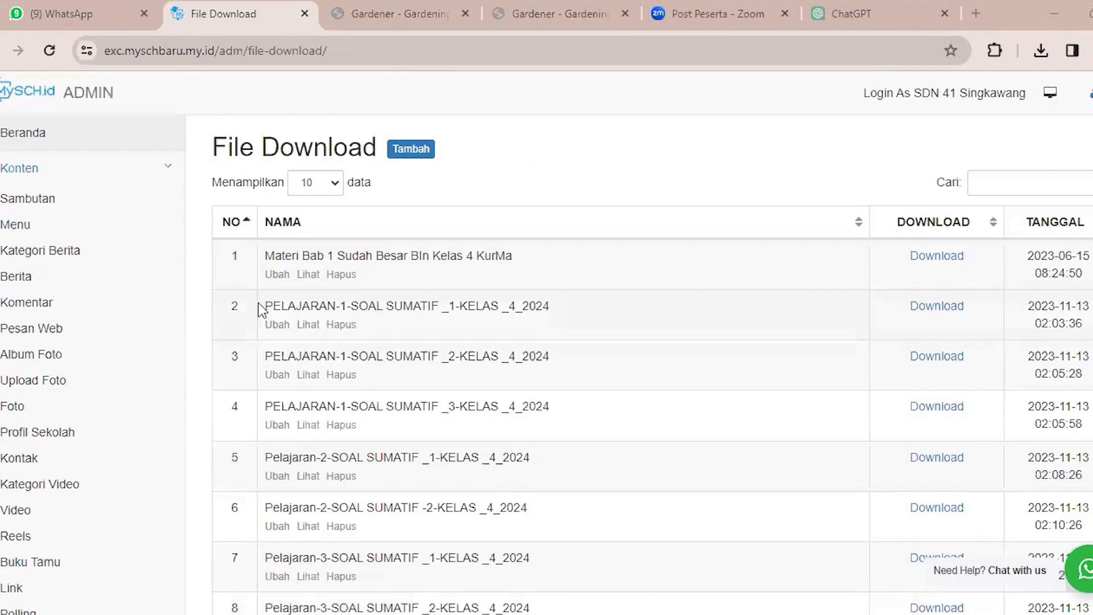
Highlight the file name PELAJARAN-1-SOAL SUMATIF _1-KELAS _4_2024, and open the form for adding a download file.
triple_click(579, 328)
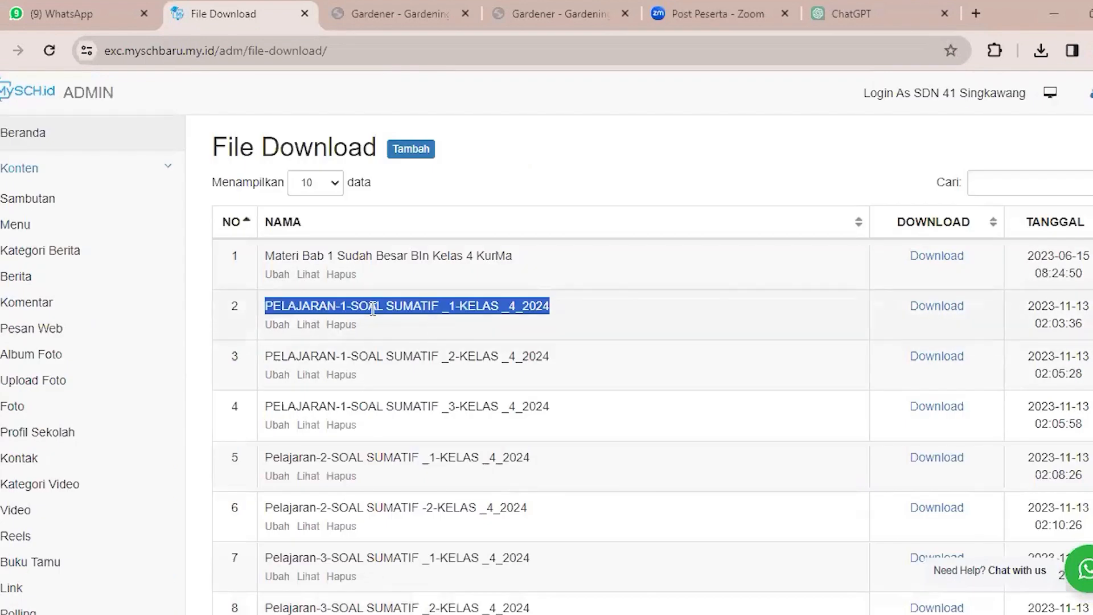
left_click(609, 325)
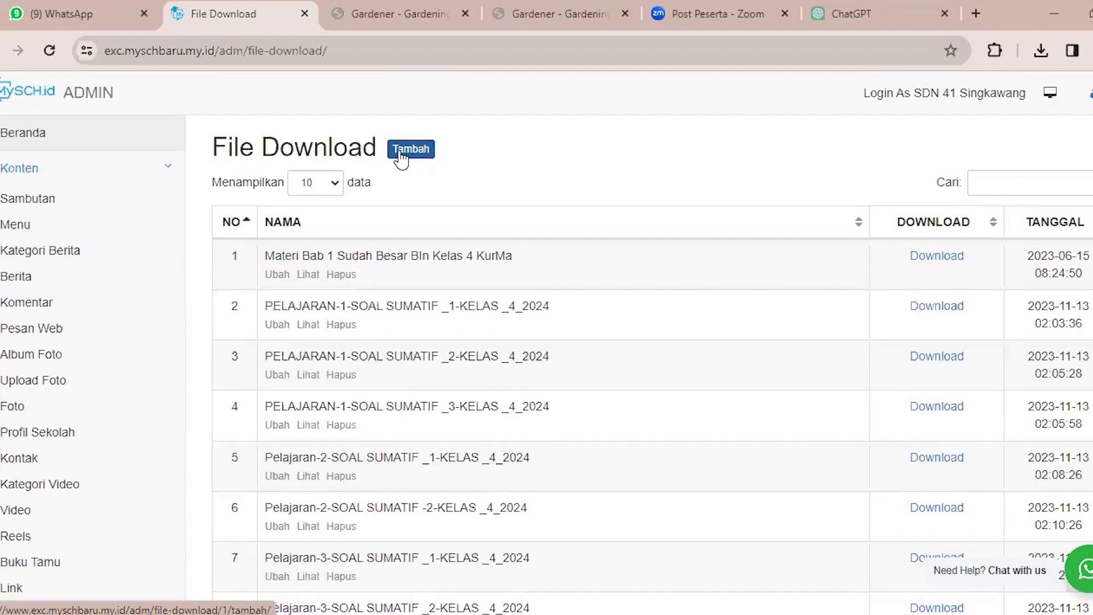
left_click(422, 150)
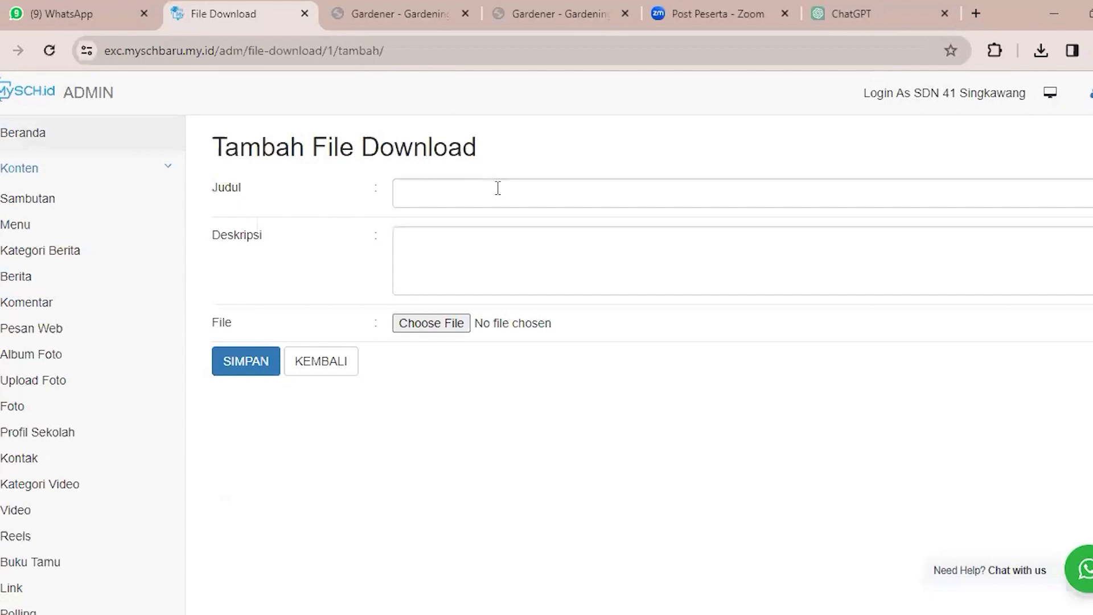
Review the Judul and Deskripsi fields of the Tambah File Download form.
left_click(498, 188)
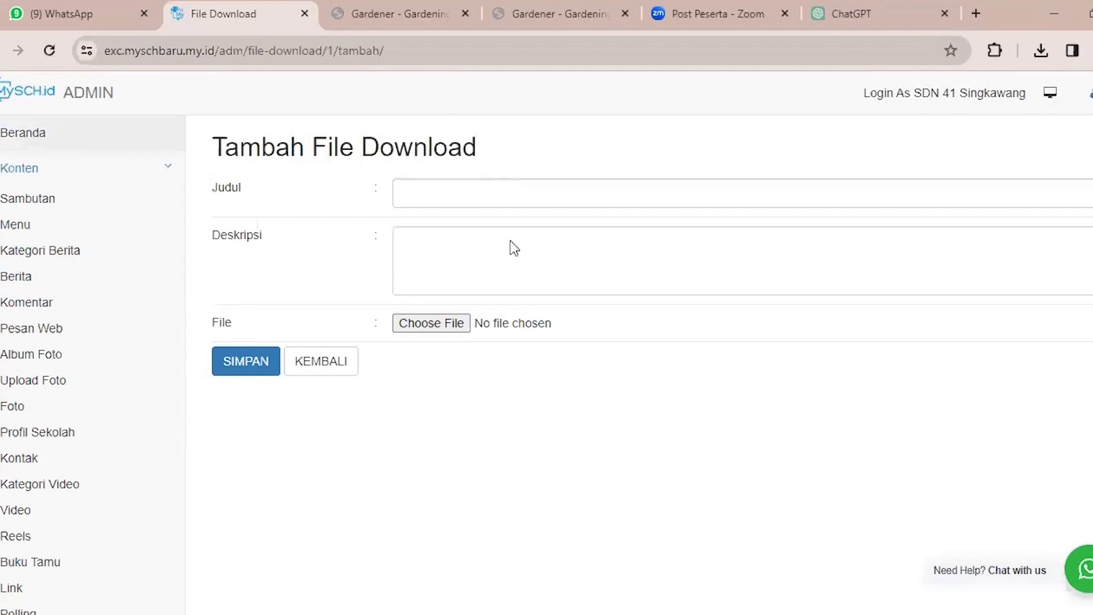
left_click(443, 255)
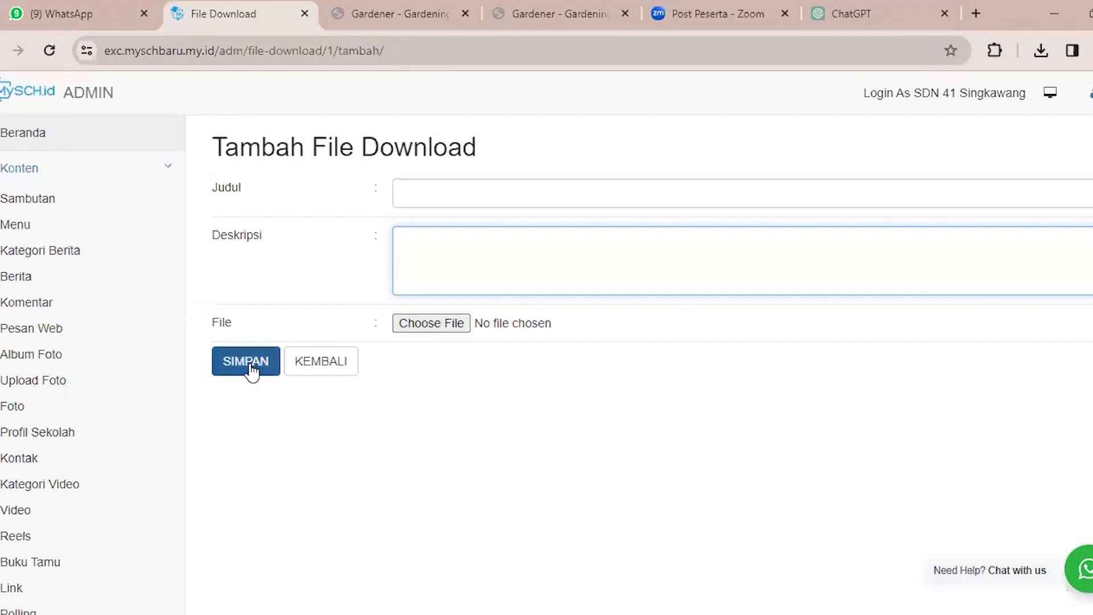
Open the Mading page and bring up its form for adding a new entry.
scroll(86, 425, "down", 5)
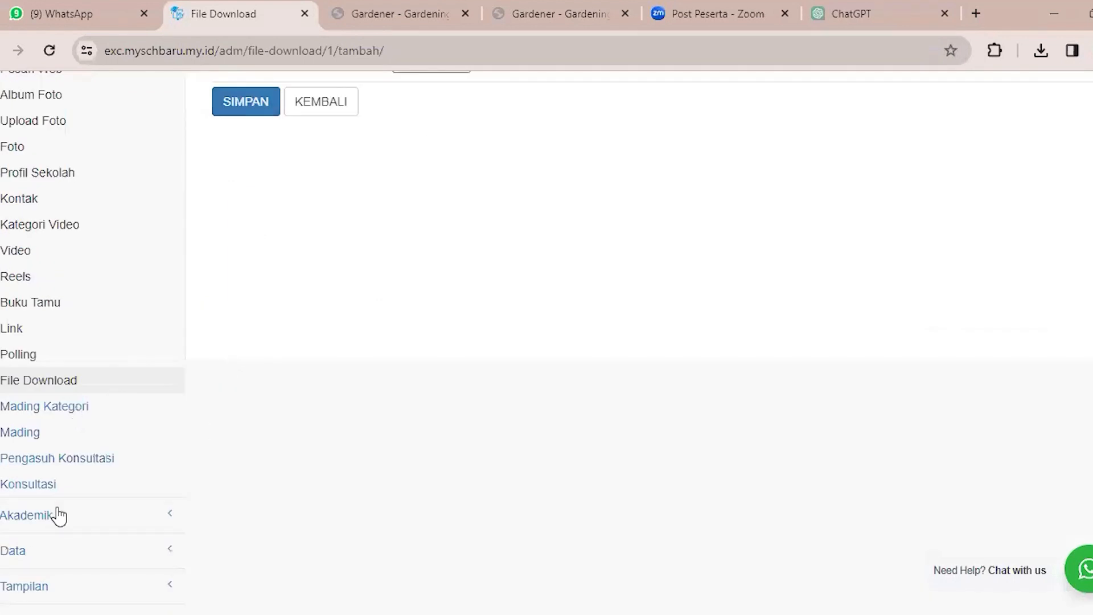
left_click(59, 439)
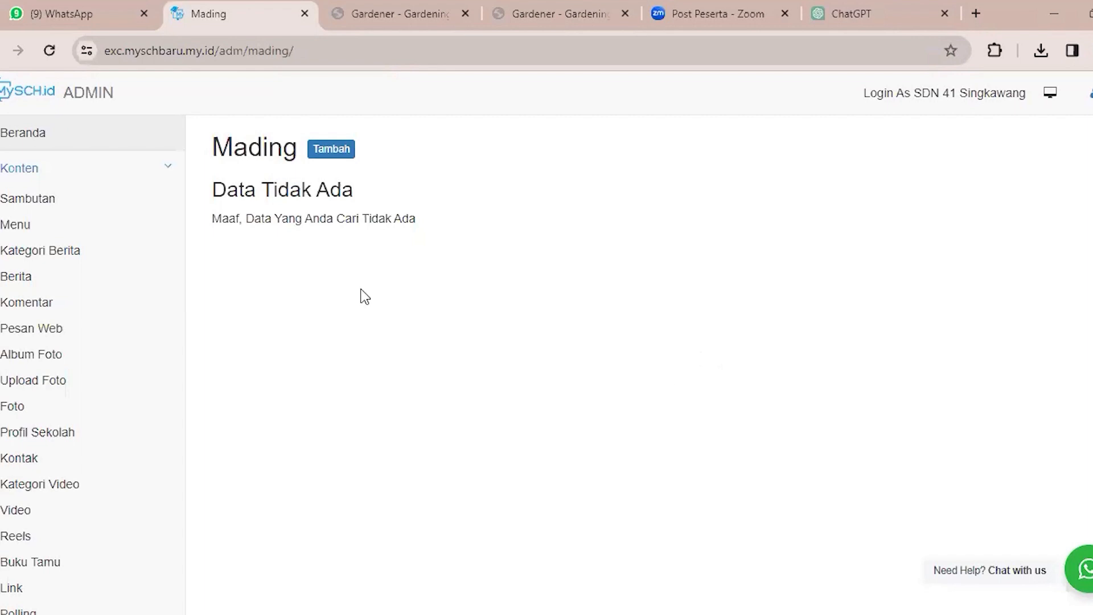
left_click(333, 150)
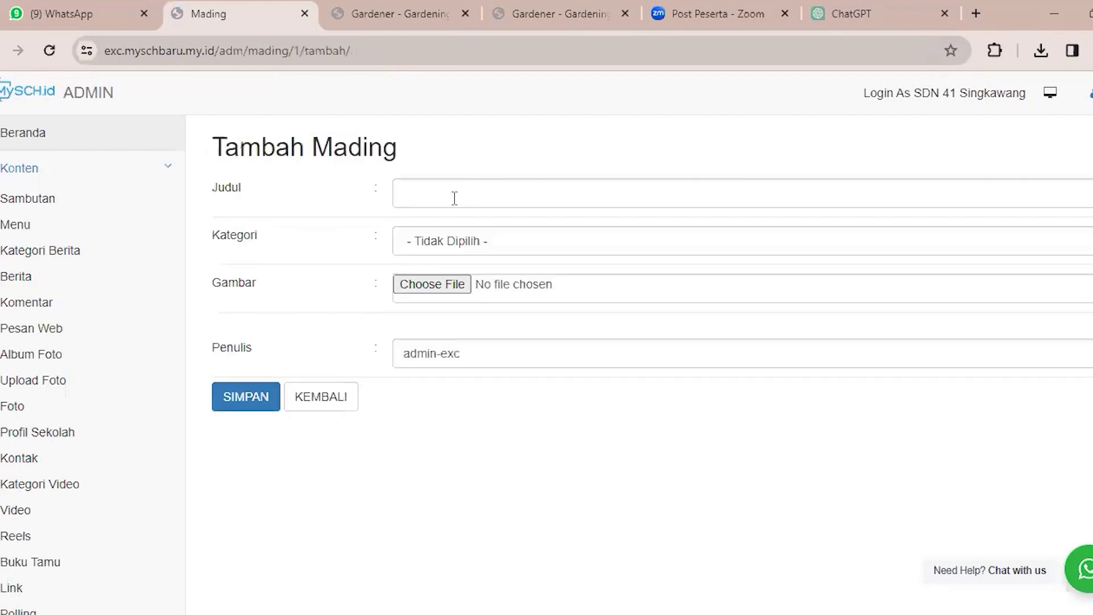
Examine the Tambah Mading form's Kategori options and highlight its Penulis field, leaving the form unfilled.
left_click(423, 229)
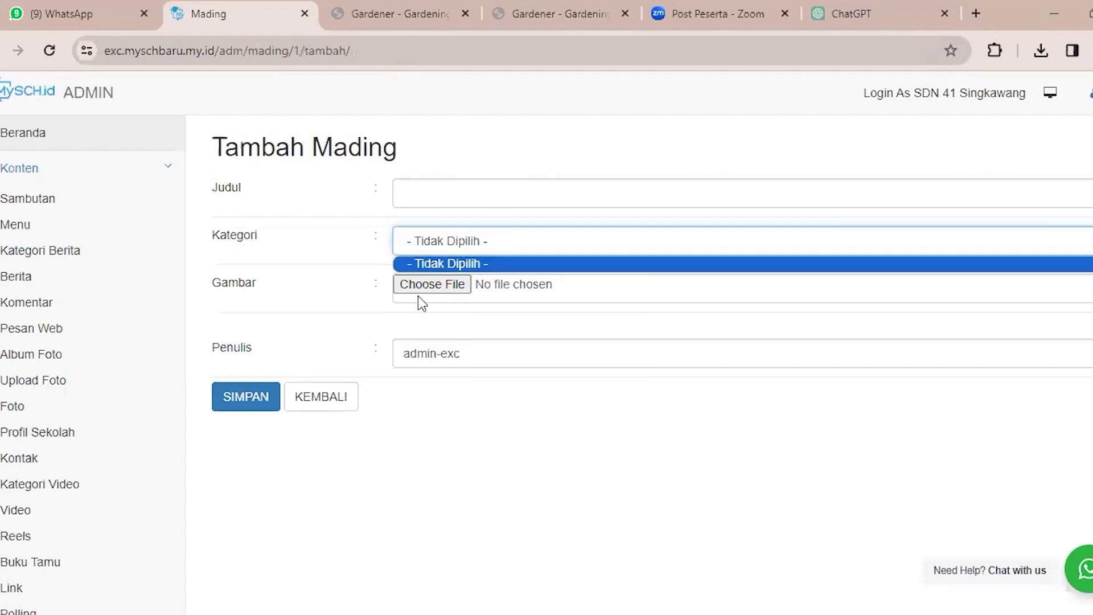
left_click(468, 265)
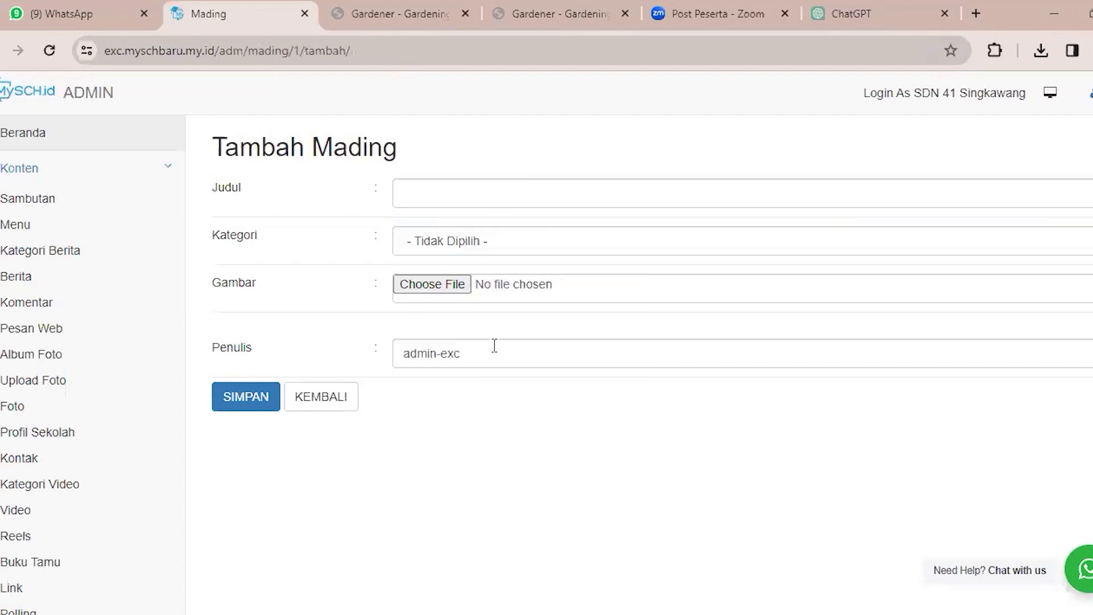
left_click(475, 354)
key("ctrl+a")
left_click_drag(210, 356, 504, 399)
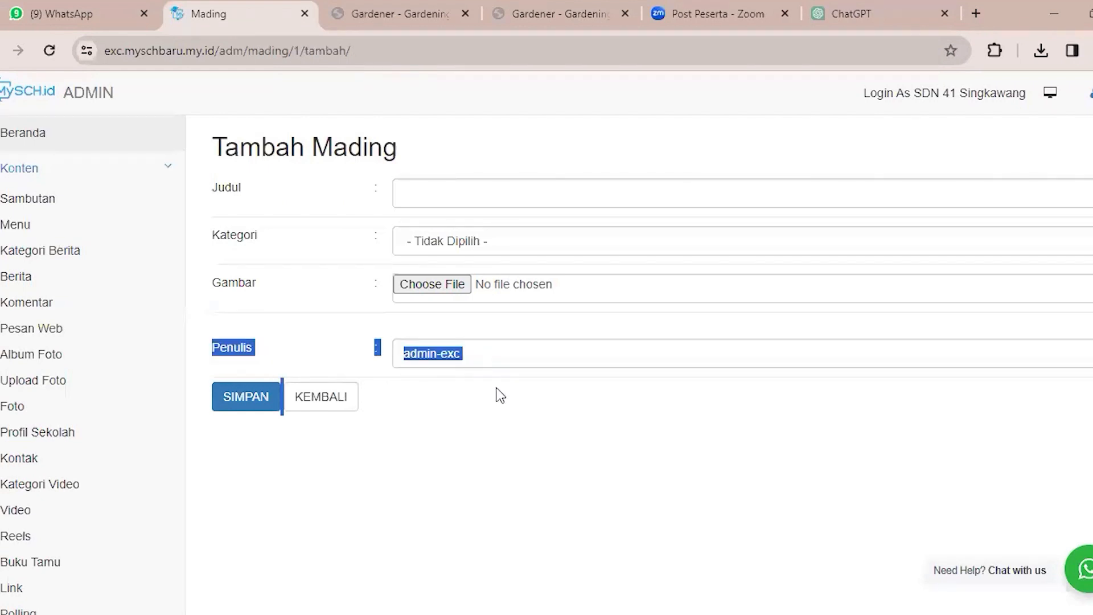
left_click(500, 397)
left_click(464, 353)
scroll(463, 358, "down", 3)
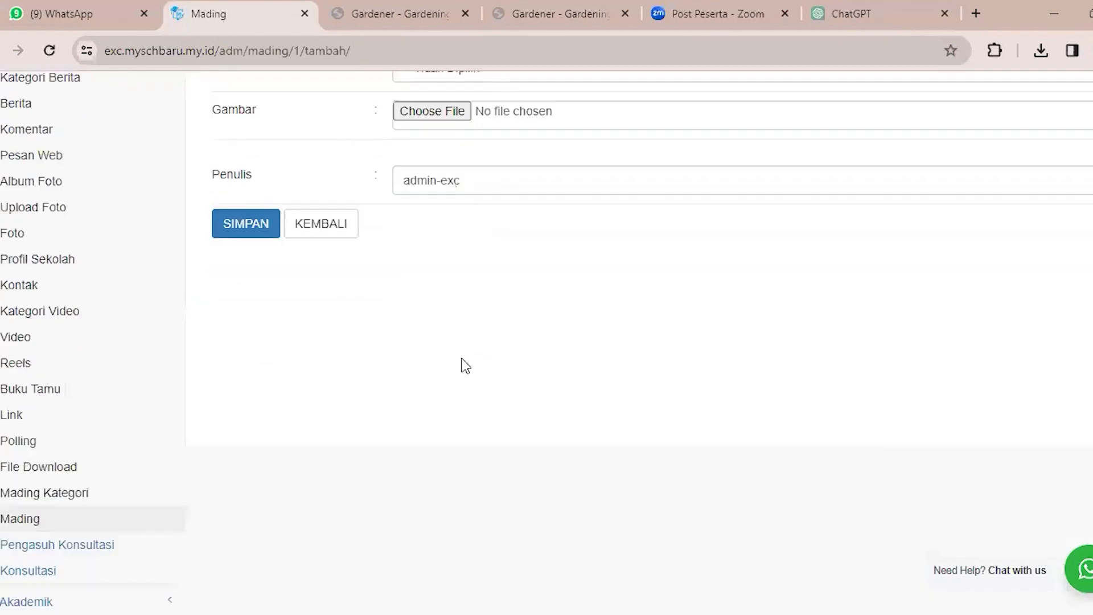
scroll(444, 359, "down", 3)
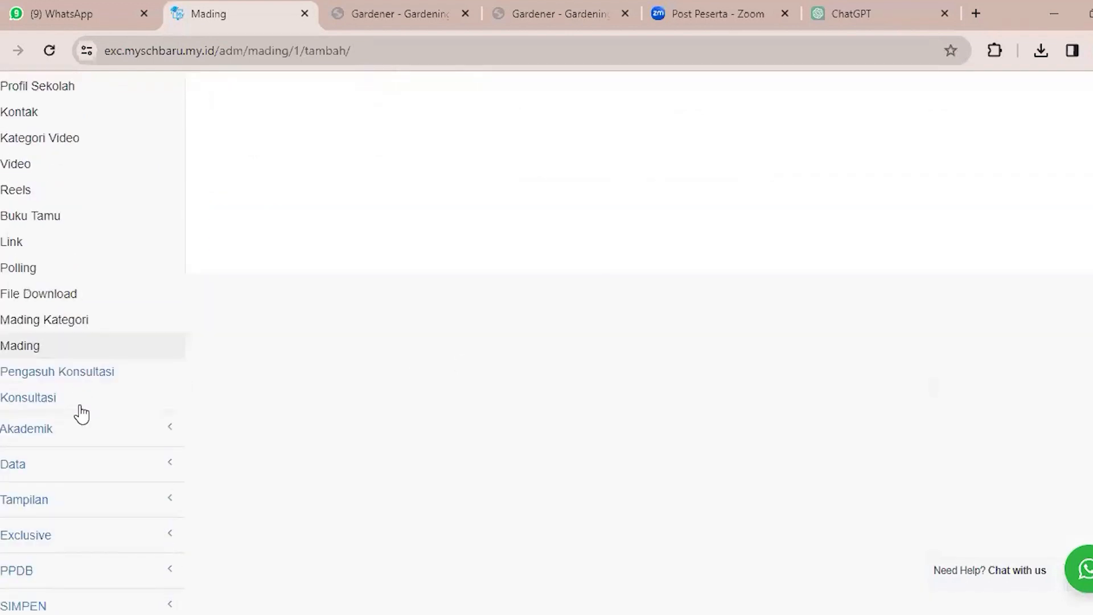
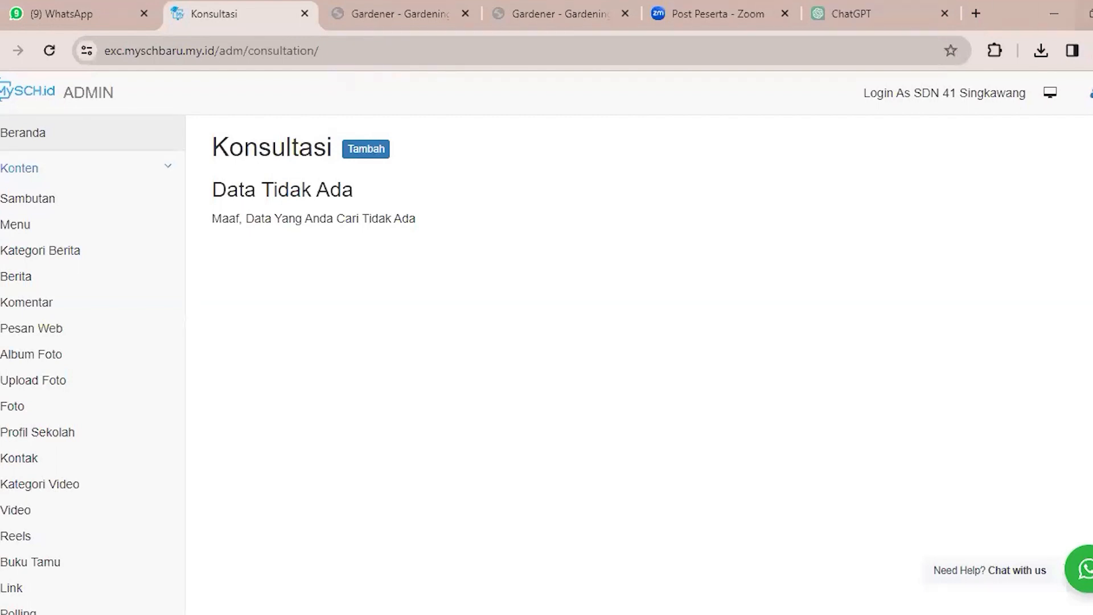
Look over the admin menu, collapse its Konten section and expand the Akademik section.
scroll(336, 231, "down", 8)
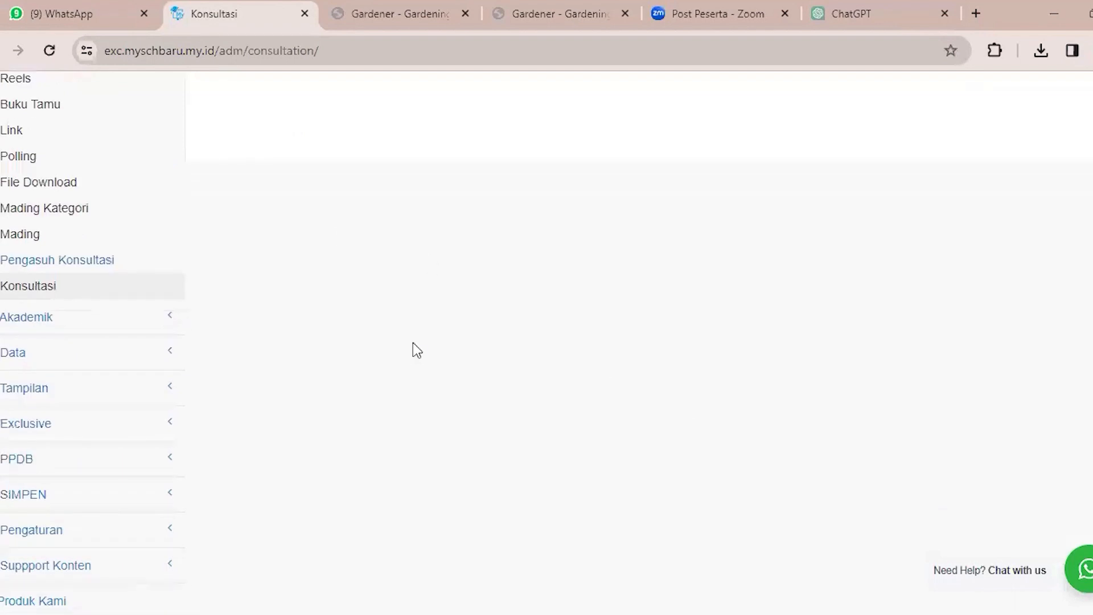
scroll(129, 171, "up", 8)
left_click(129, 171)
left_click(129, 170)
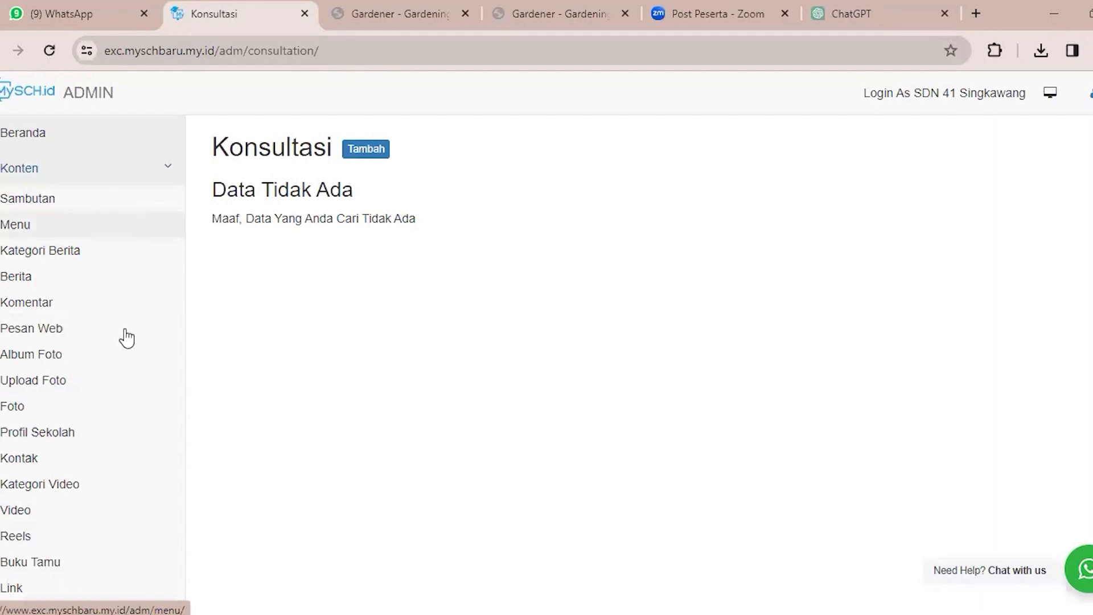
scroll(134, 321, "down", 6)
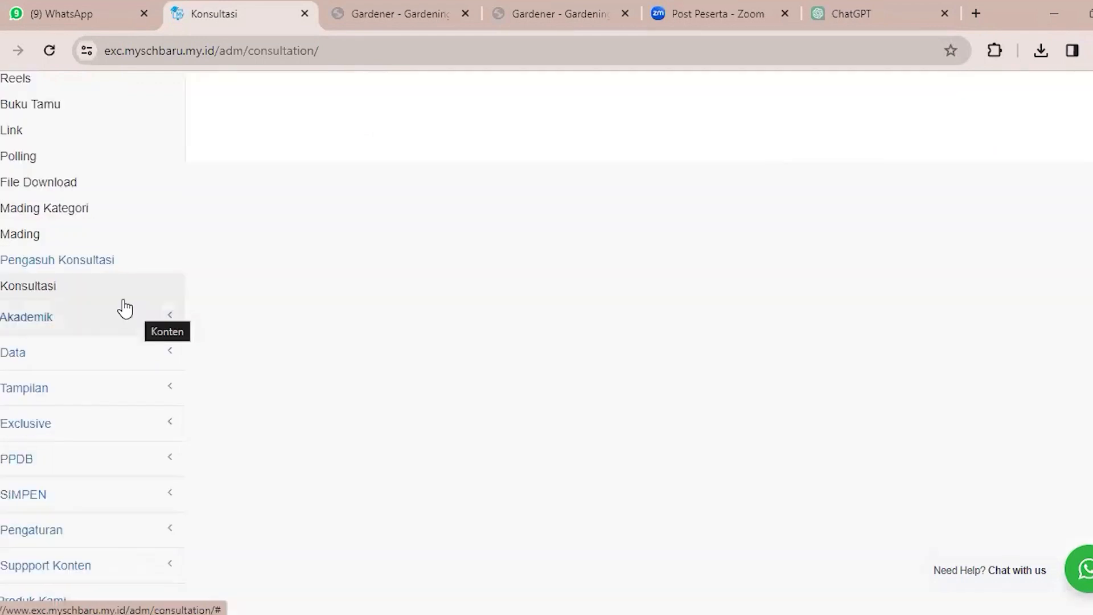
scroll(121, 300, "up", 1)
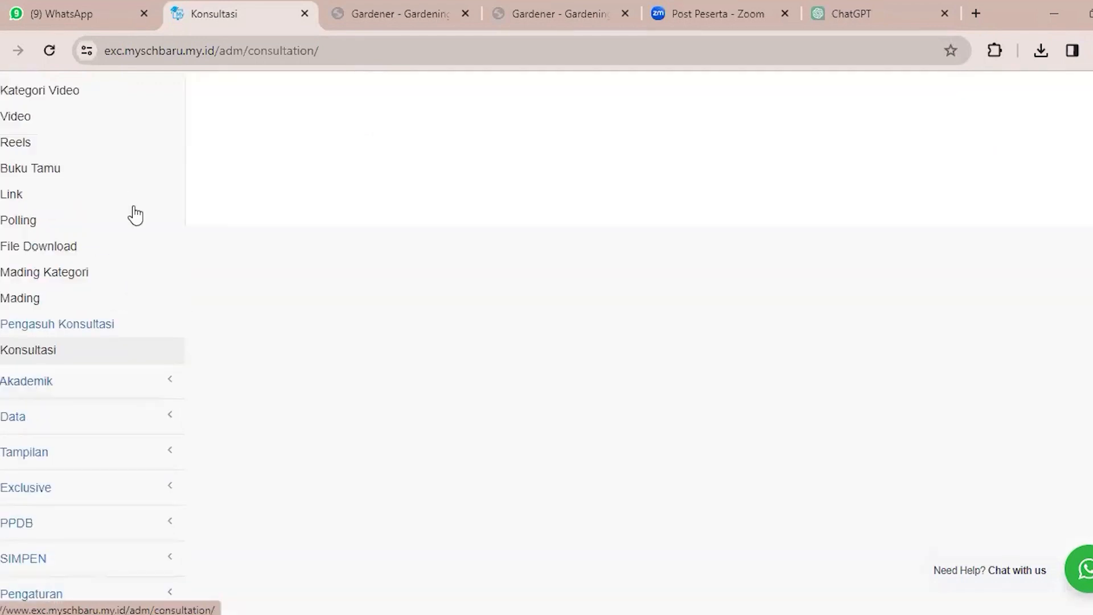
scroll(130, 174, "up", 6)
left_click(128, 173)
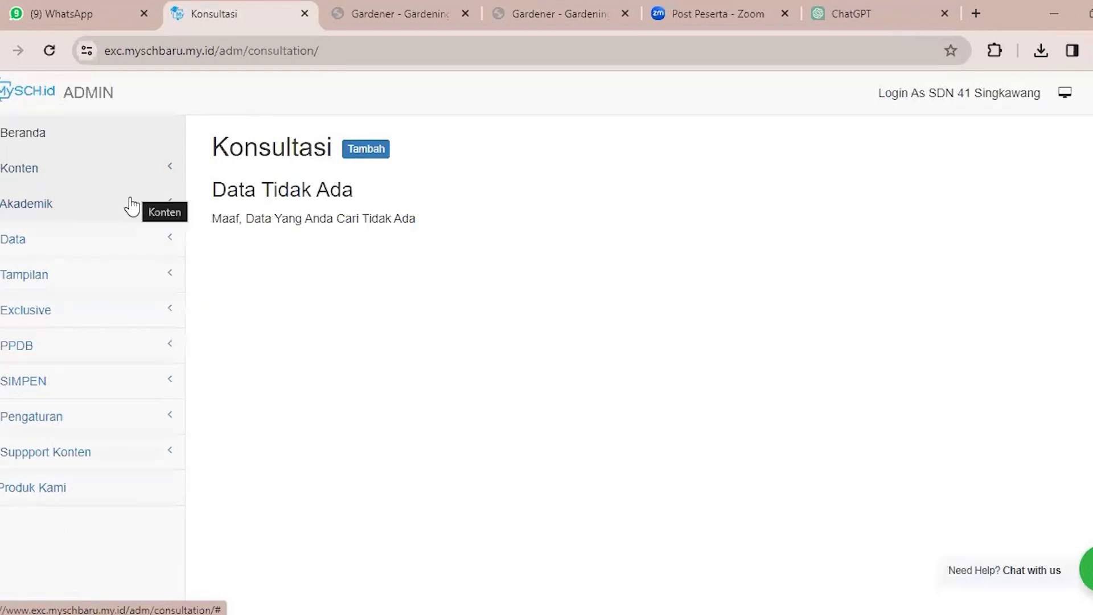
left_click(132, 205)
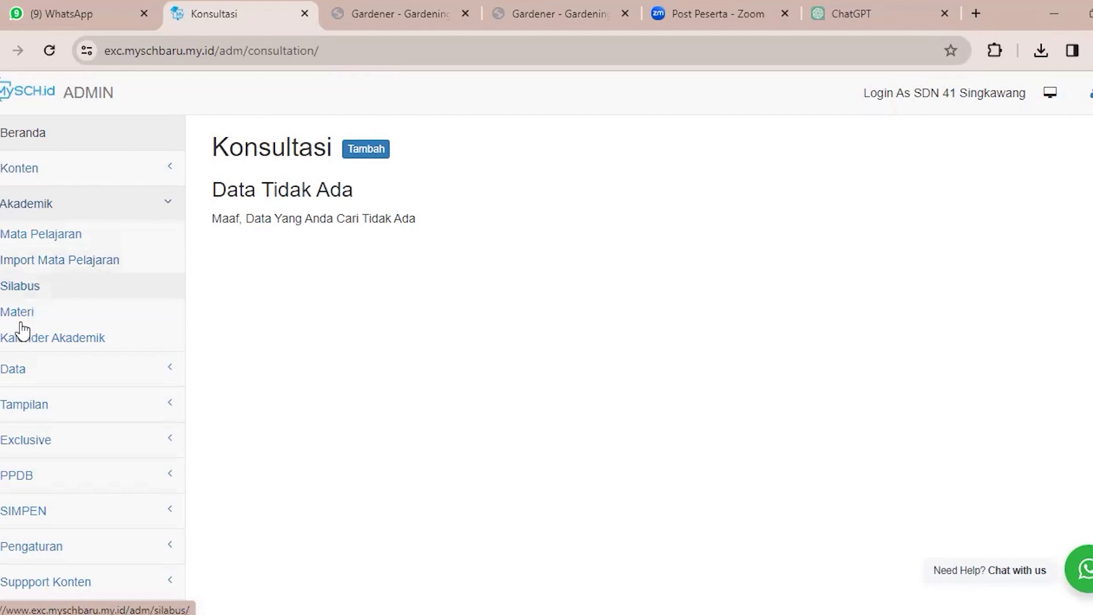
Review the Mata Pelajaran list, then open its form for adding a subject and check the Nama Mapel field.
left_click(74, 234)
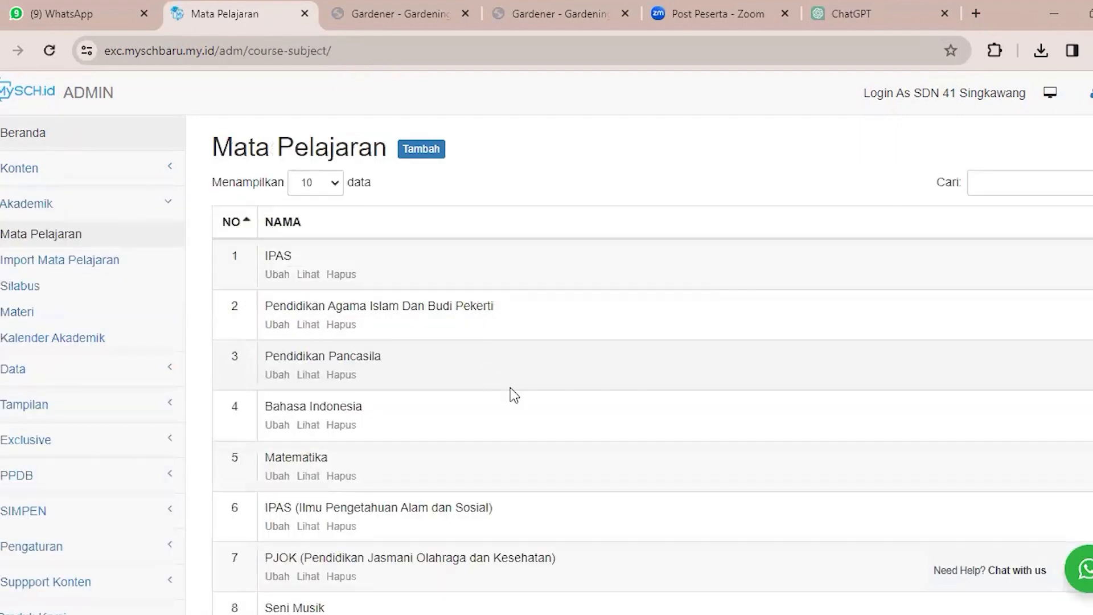
scroll(506, 398, "down", 3)
scroll(500, 402, "up", 3)
left_click(423, 151)
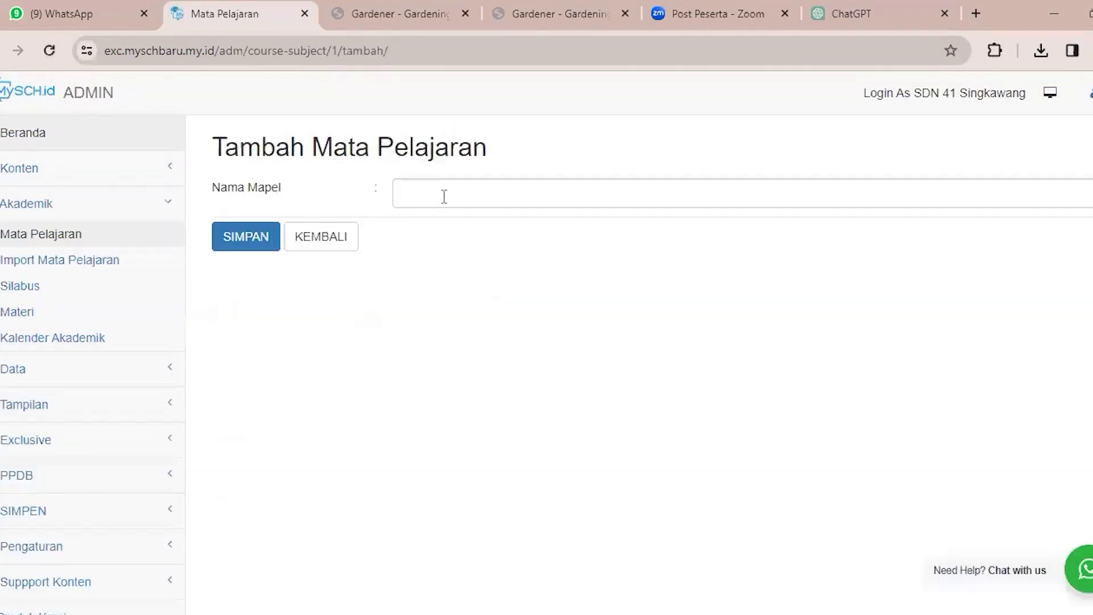
left_click(496, 199)
left_click(672, 307)
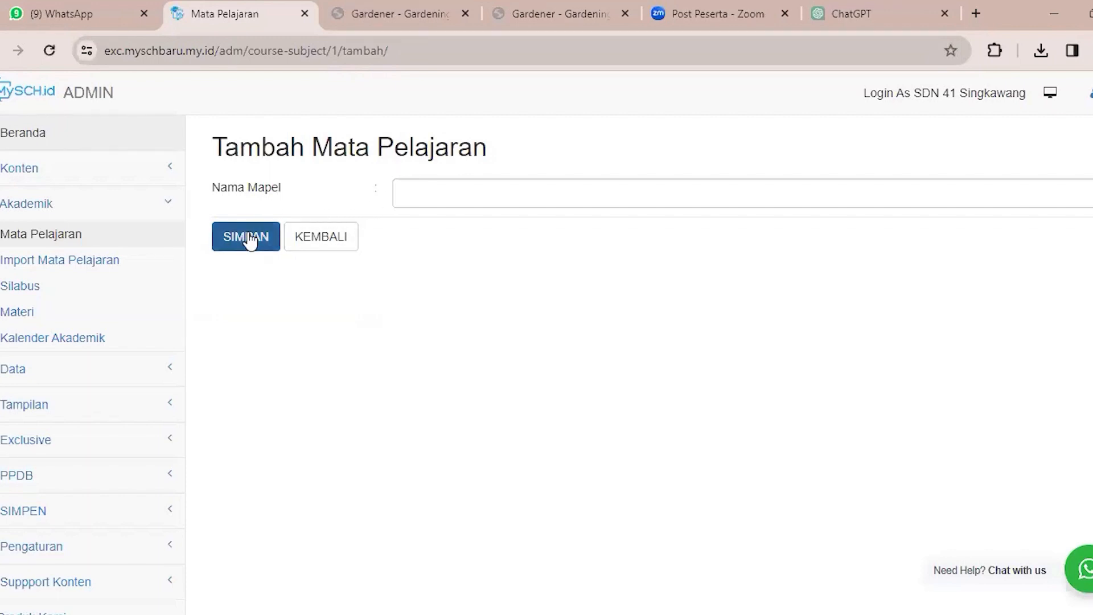
Open the Silabus page's form for adding an entry and go through its Judul, Tahun Ajaran, Kelas and Semester fields.
left_click(35, 293)
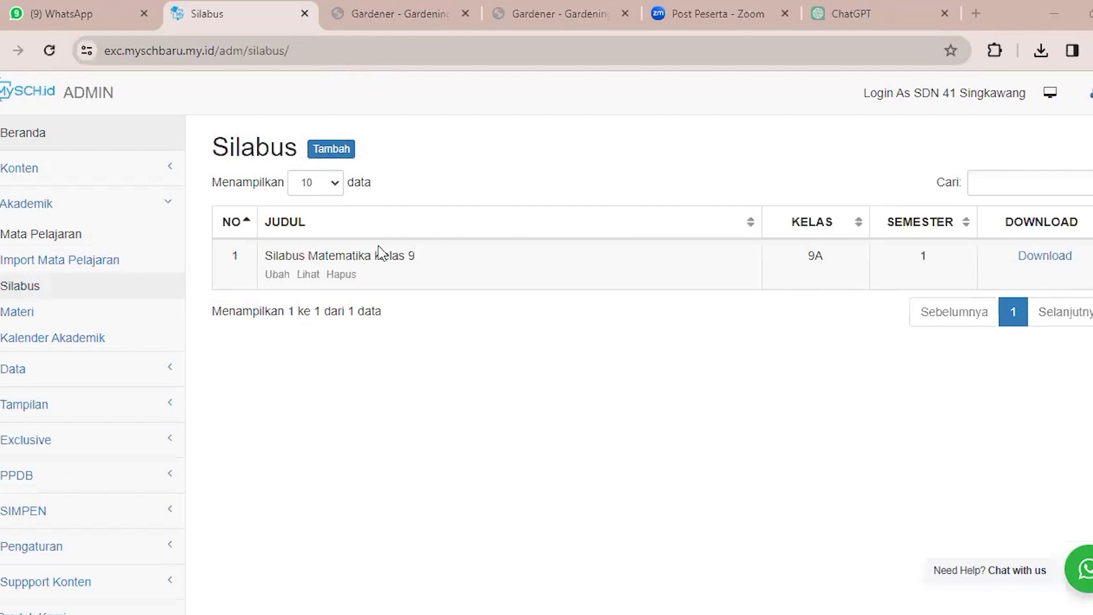
left_click(332, 149)
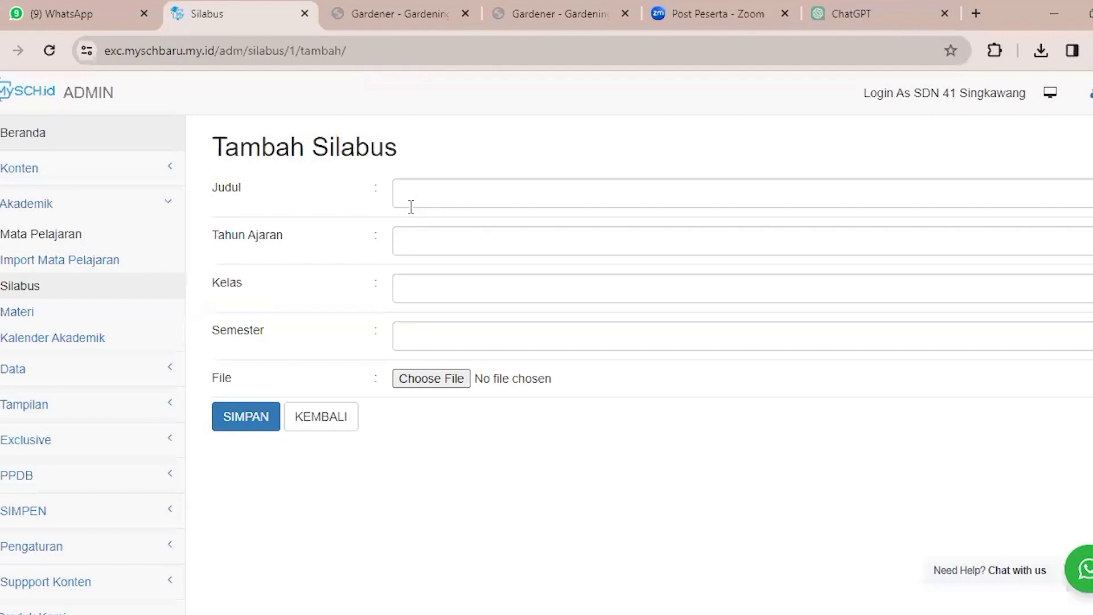
left_click(531, 185)
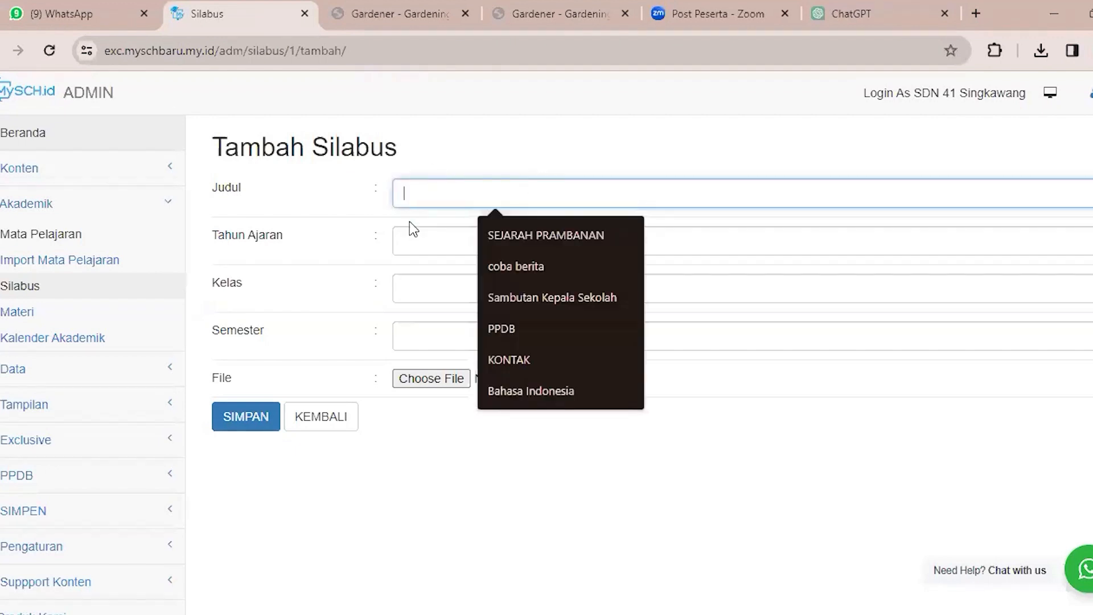
left_click(447, 238)
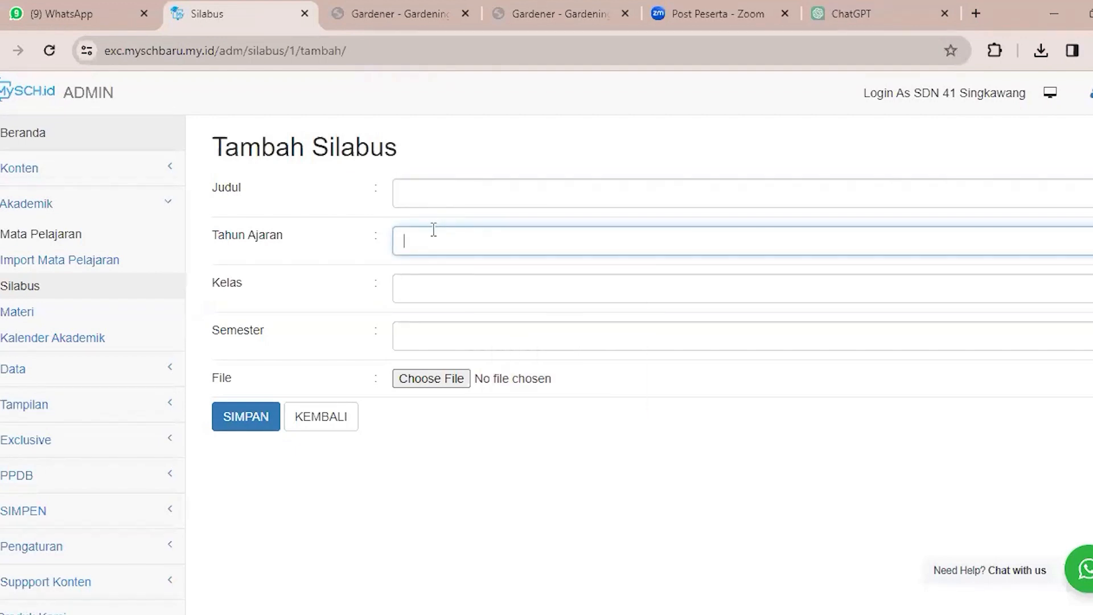
left_click(440, 284)
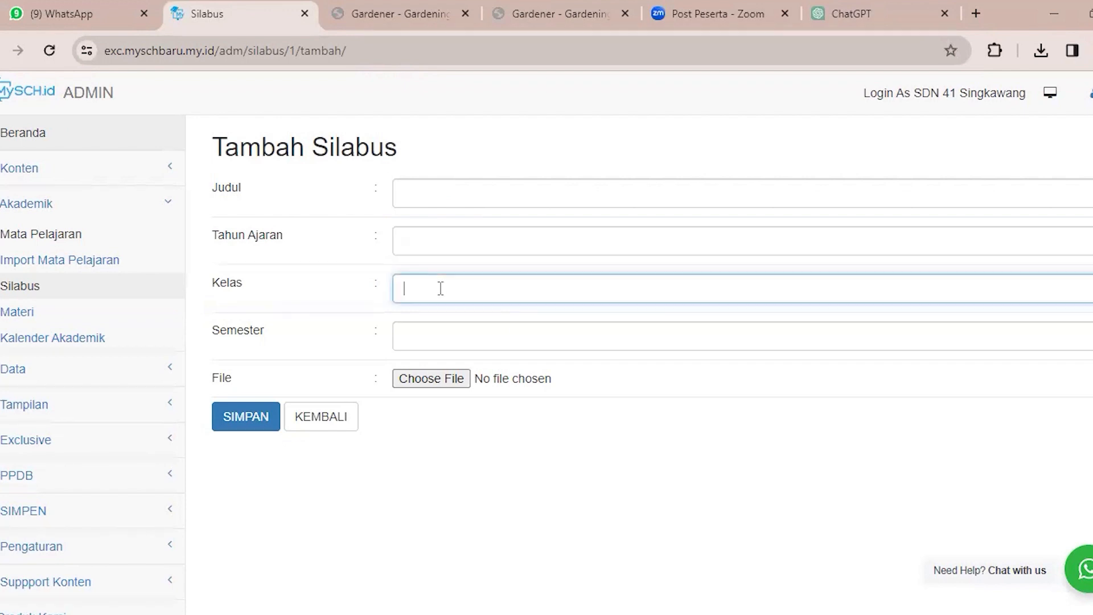
left_click(456, 335)
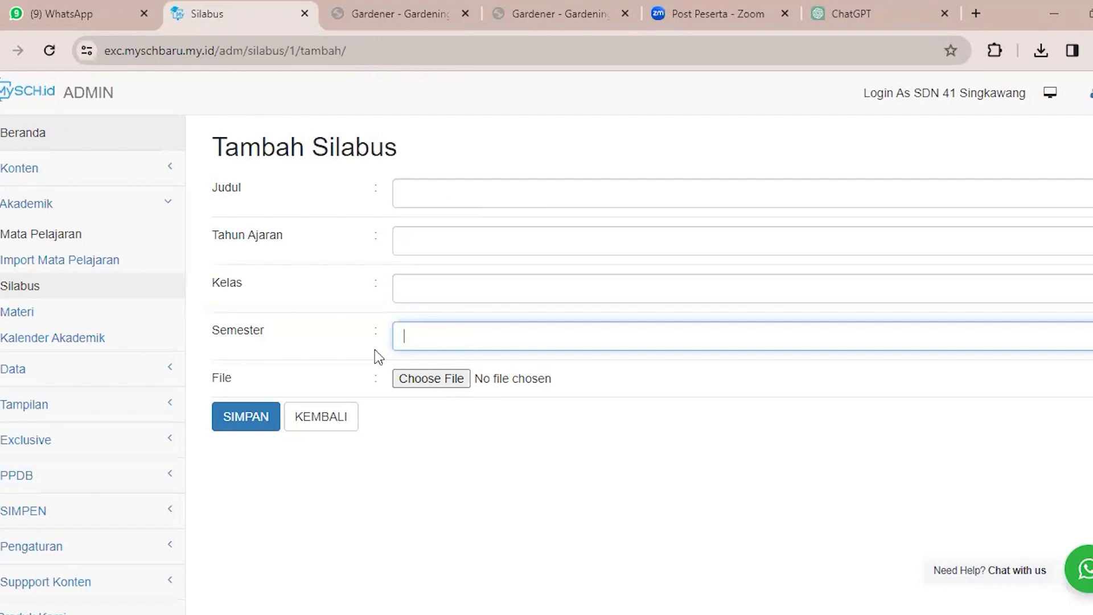
Open the Materi page's form for adding an entry and examine its fields, starting with Judul.
left_click(102, 321)
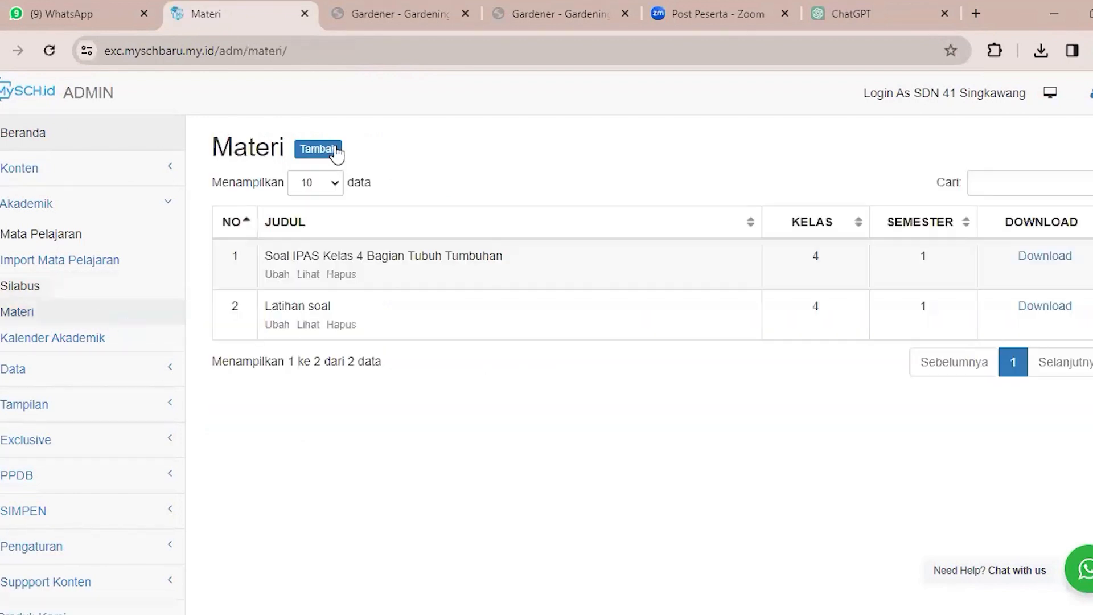
left_click(336, 149)
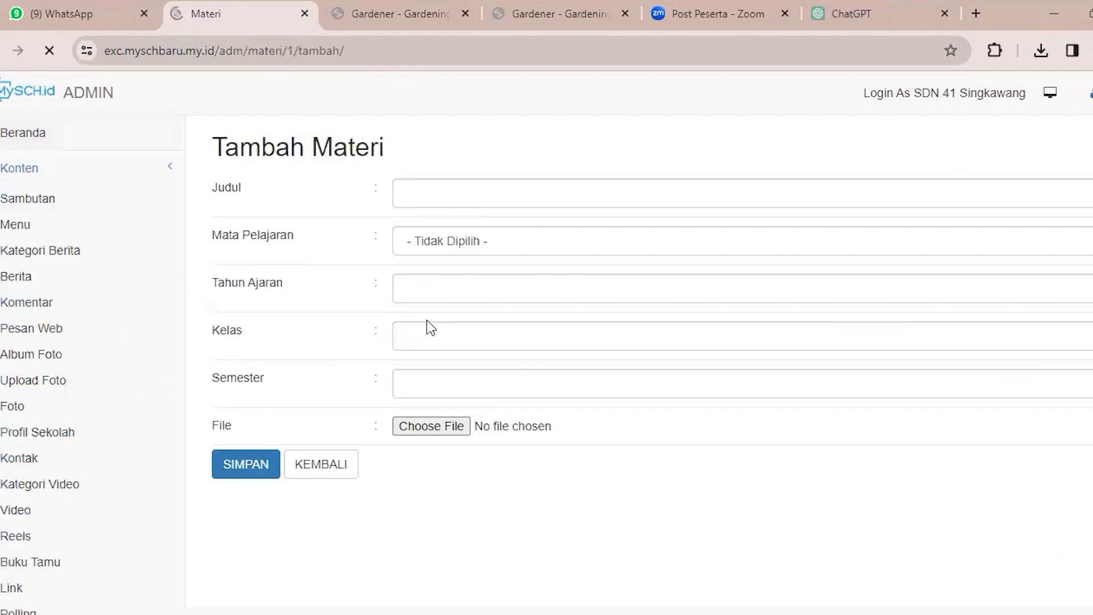
scroll(427, 239, "down", 1)
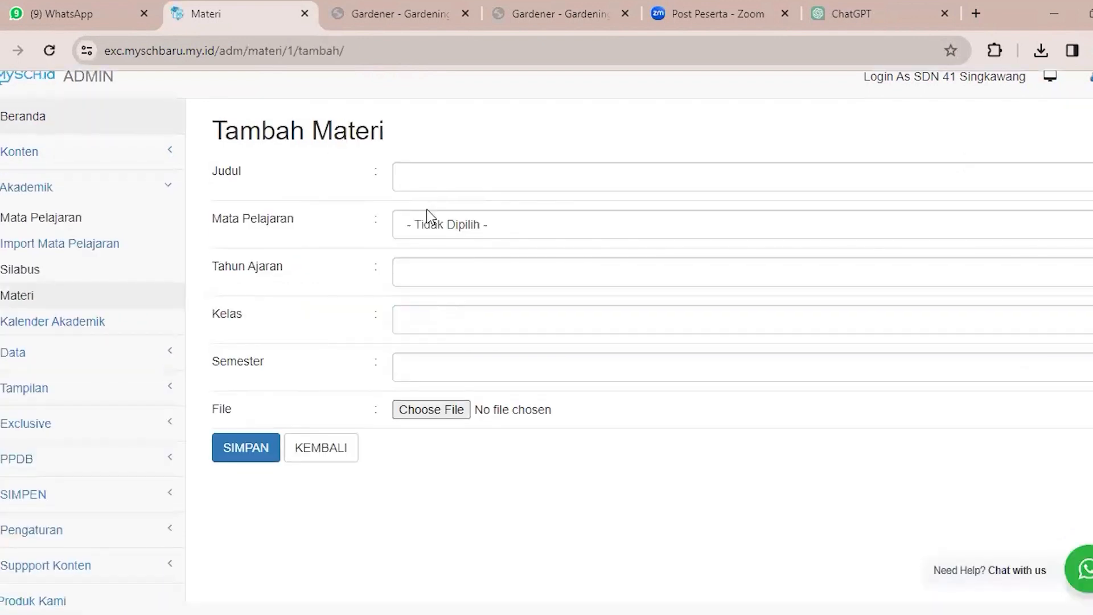
left_click(420, 177)
double_click(321, 136)
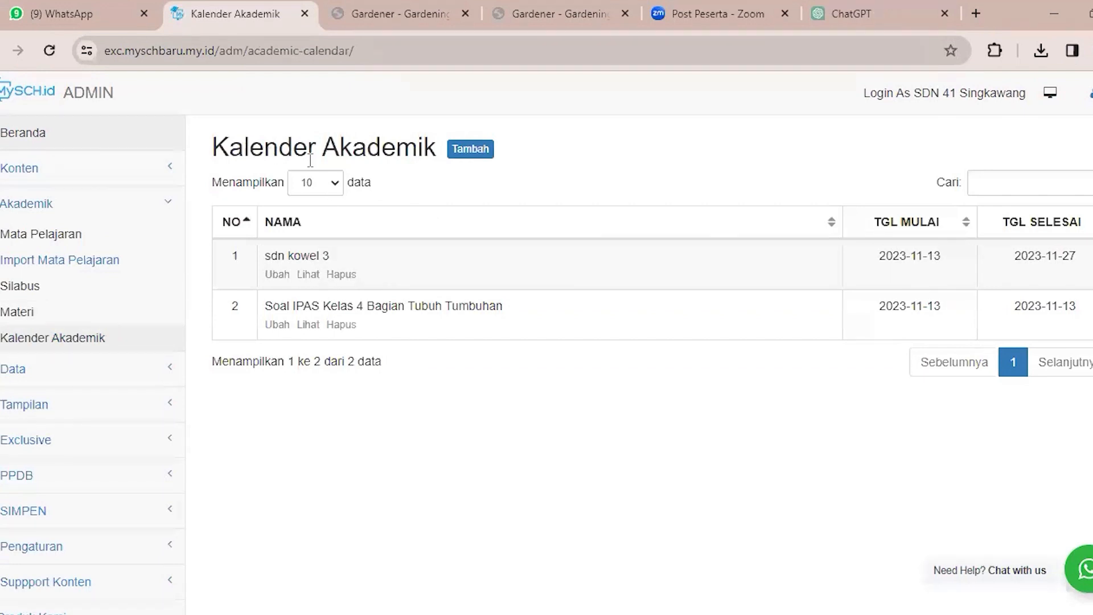
Open the form for adding a Kalender Akademik entry, highlight its title and look over all its fields.
left_click(468, 151)
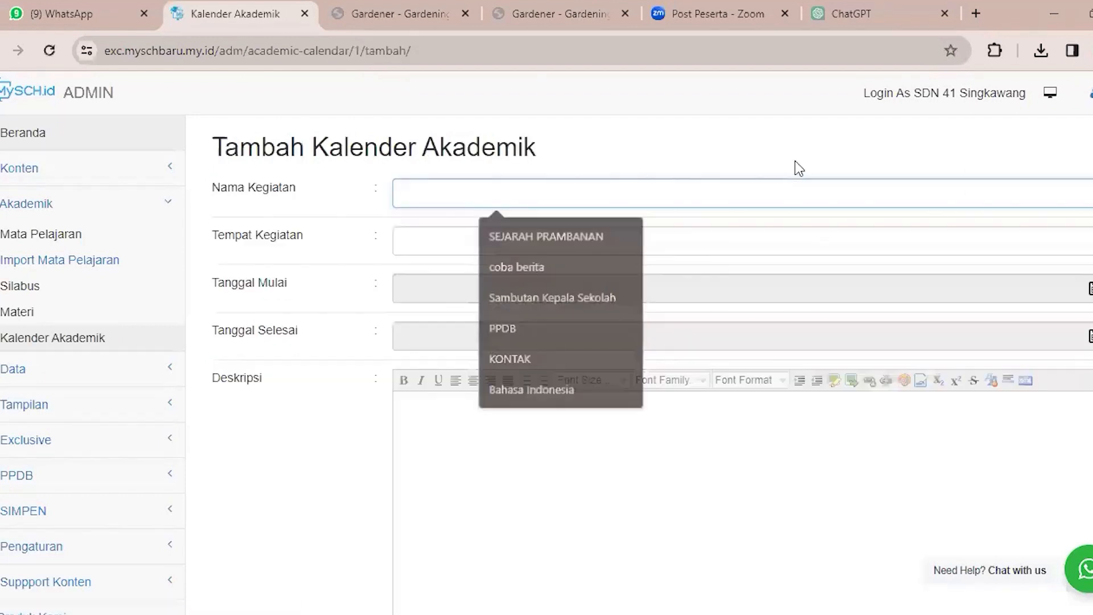
left_click(796, 162)
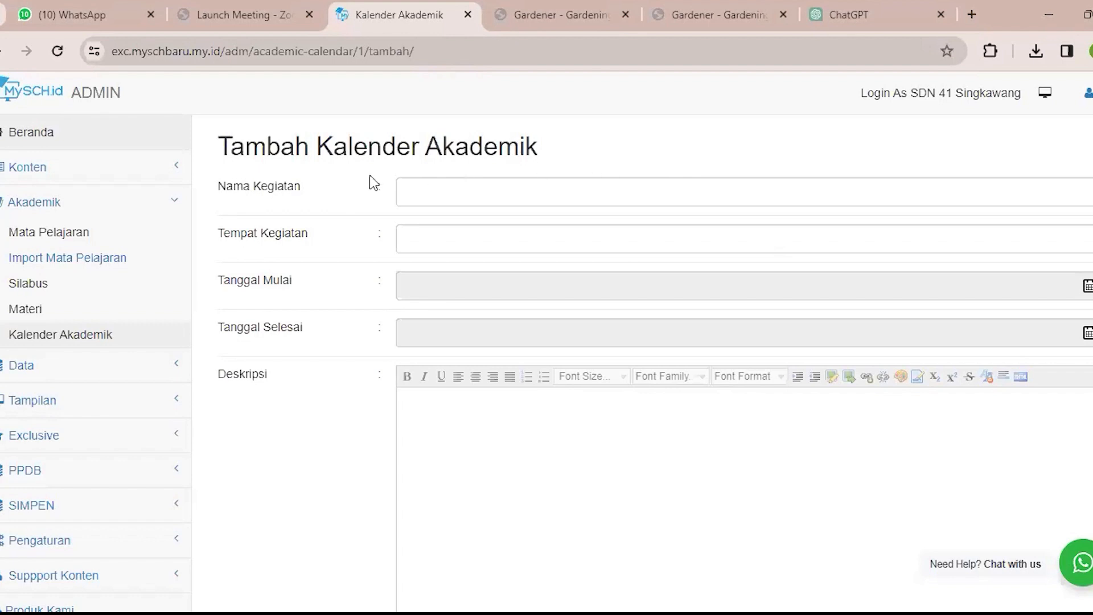
left_click_drag(231, 150, 280, 150)
left_click_drag(351, 130, 561, 147)
left_click(564, 147)
left_click(442, 443)
scroll(442, 442, "down", 3)
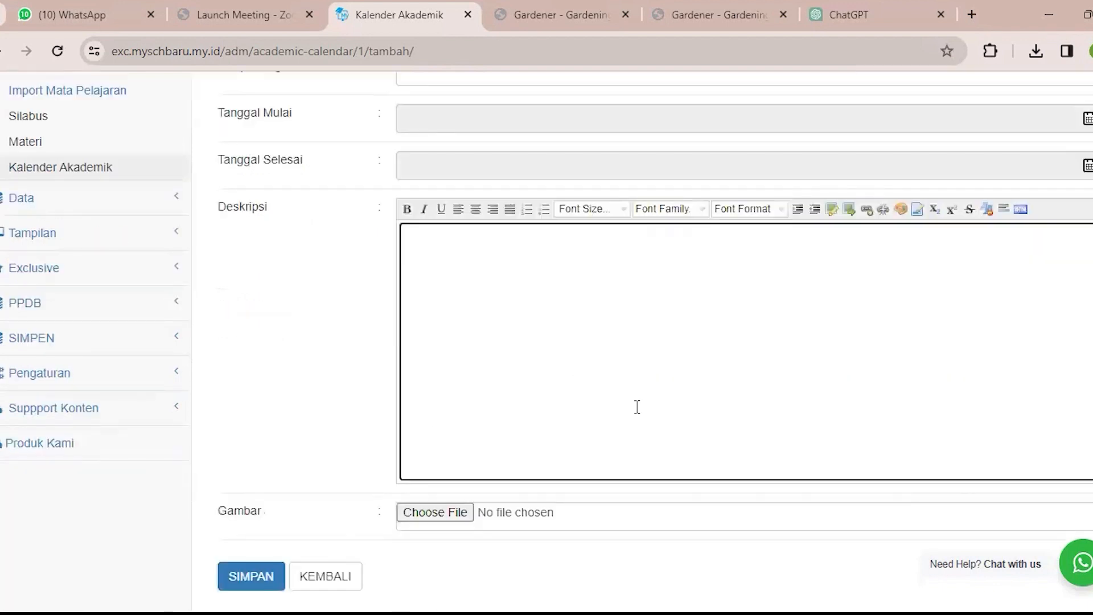
scroll(634, 415, "up", 3)
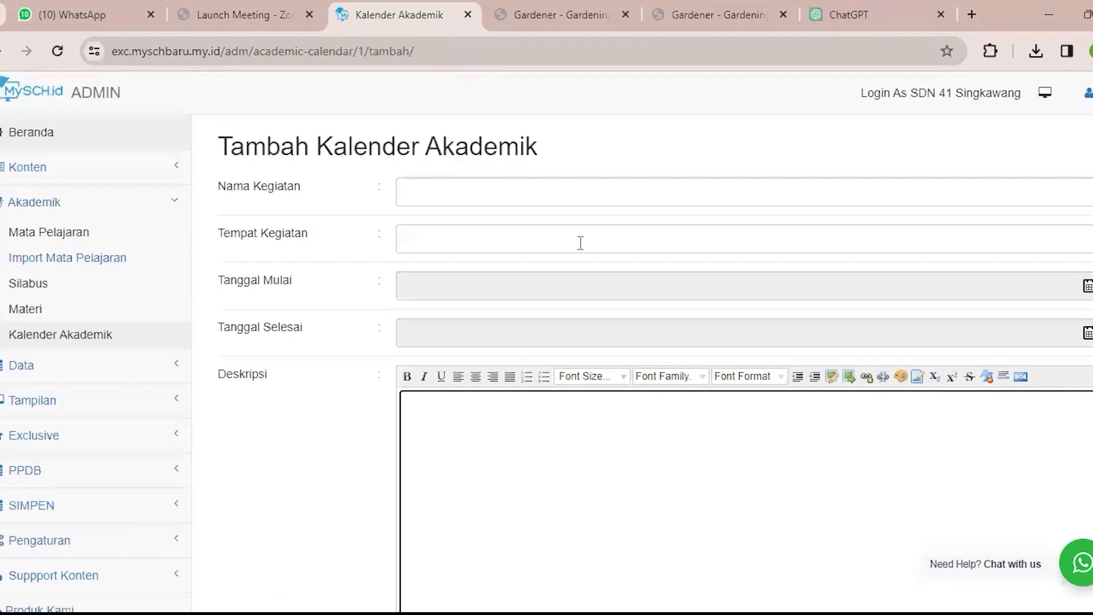
Point out the Nama Kegiatan and Tempat Kegiatan fields of the Tambah Kalender Akademik form, leaving both empty.
left_click(591, 194)
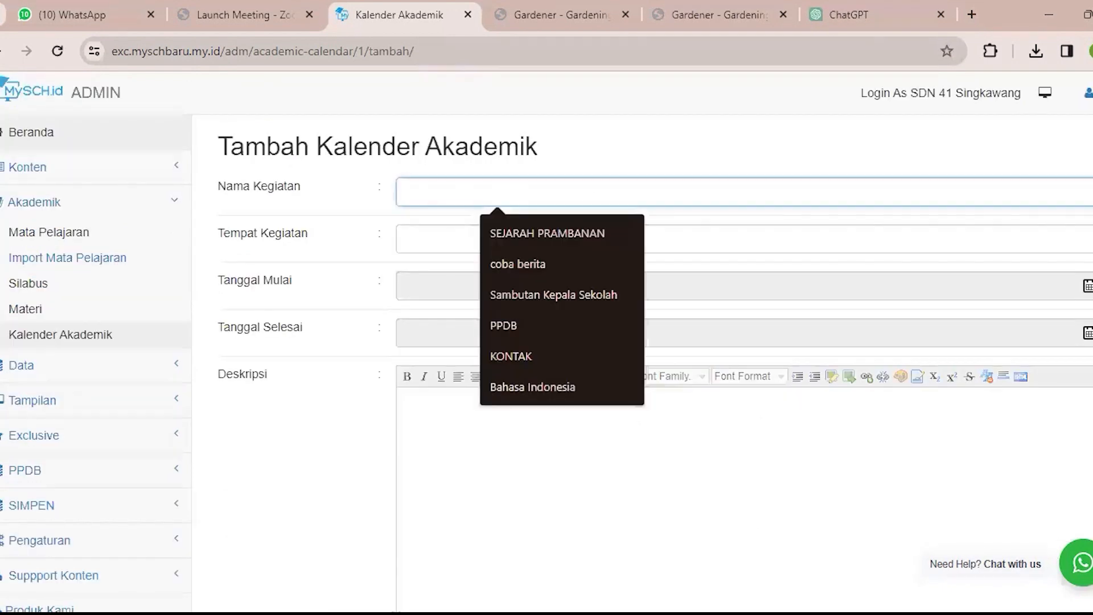
left_click(702, 471)
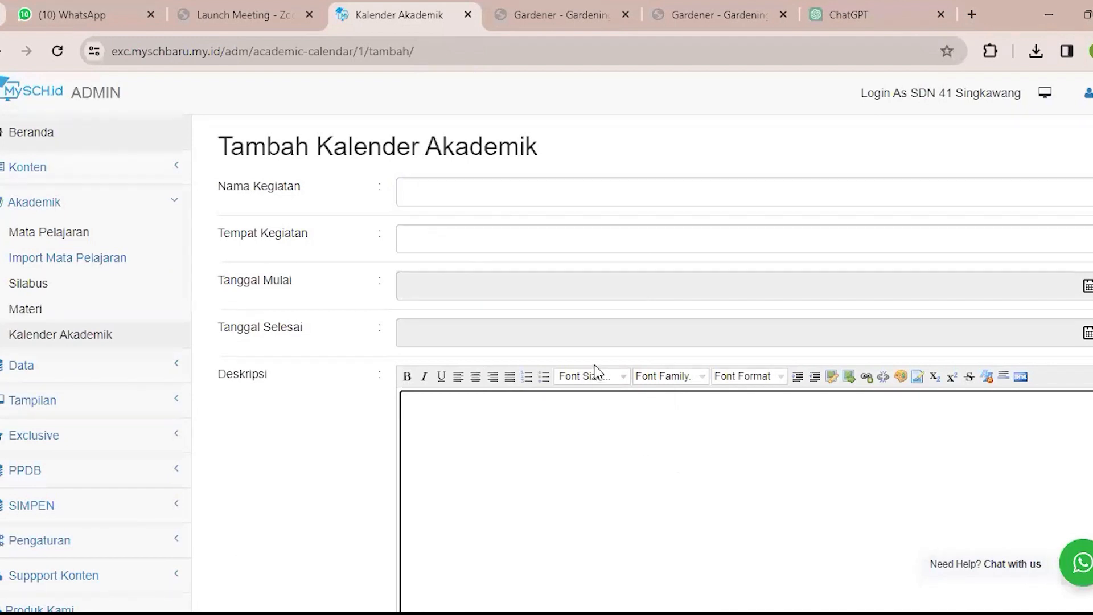
left_click(534, 198)
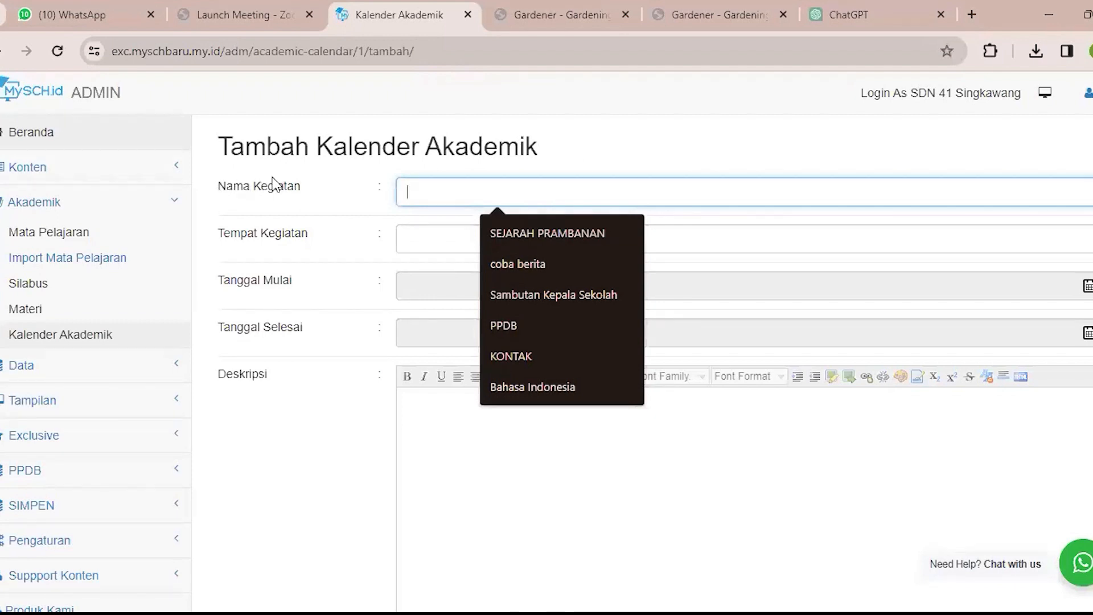
left_click_drag(218, 187, 233, 188)
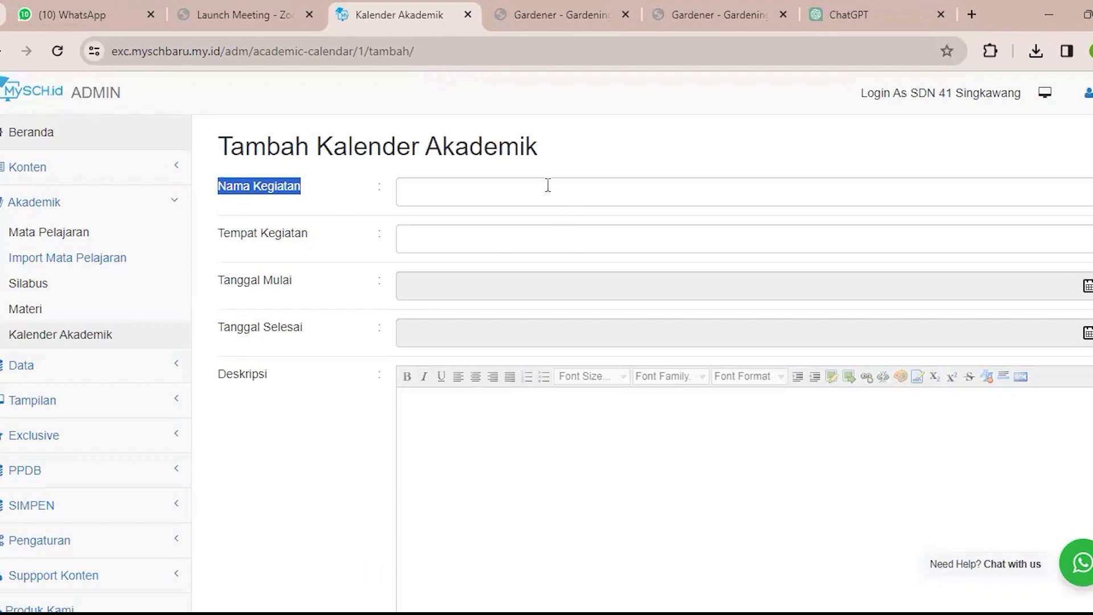
left_click(523, 192)
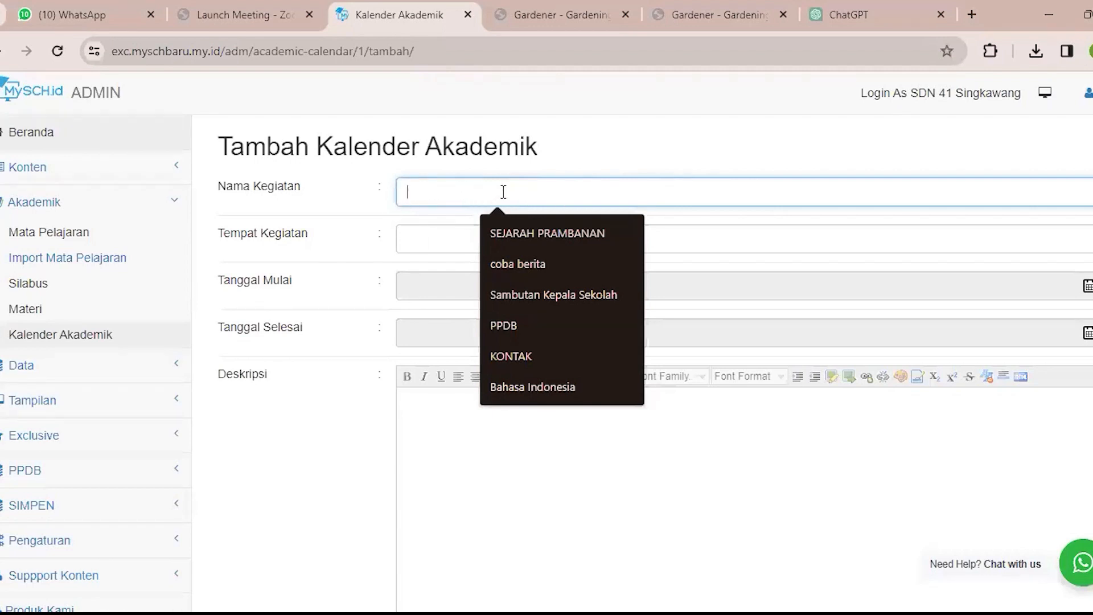
left_click(446, 240)
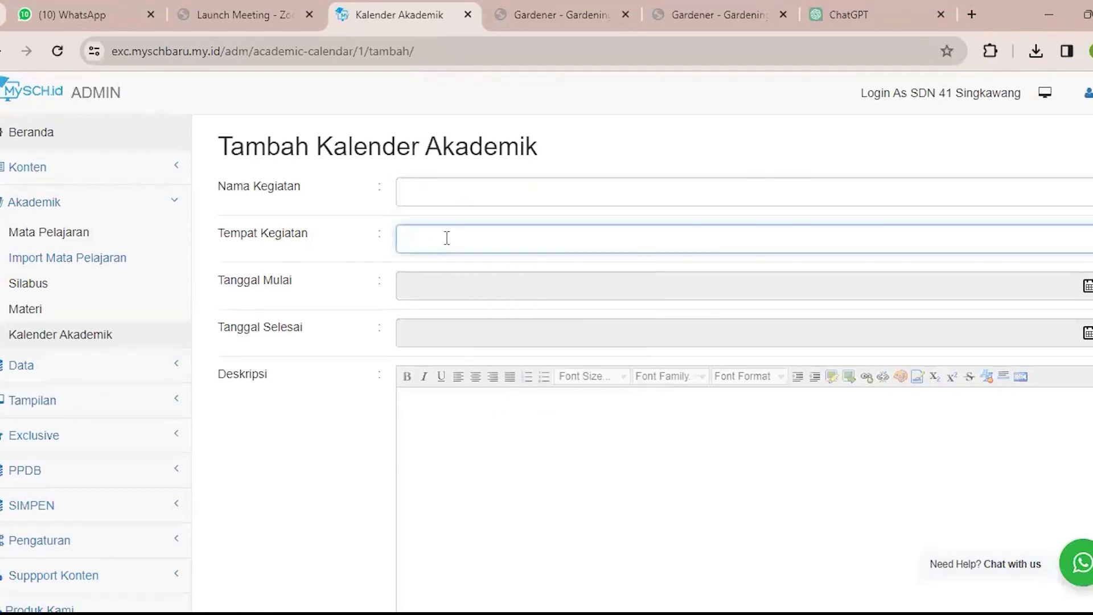
Set the calendar entry's Tanggal Mulai to 2024-01-10 and its Tanggal Selesai to 2024-01-17.
left_click(449, 290)
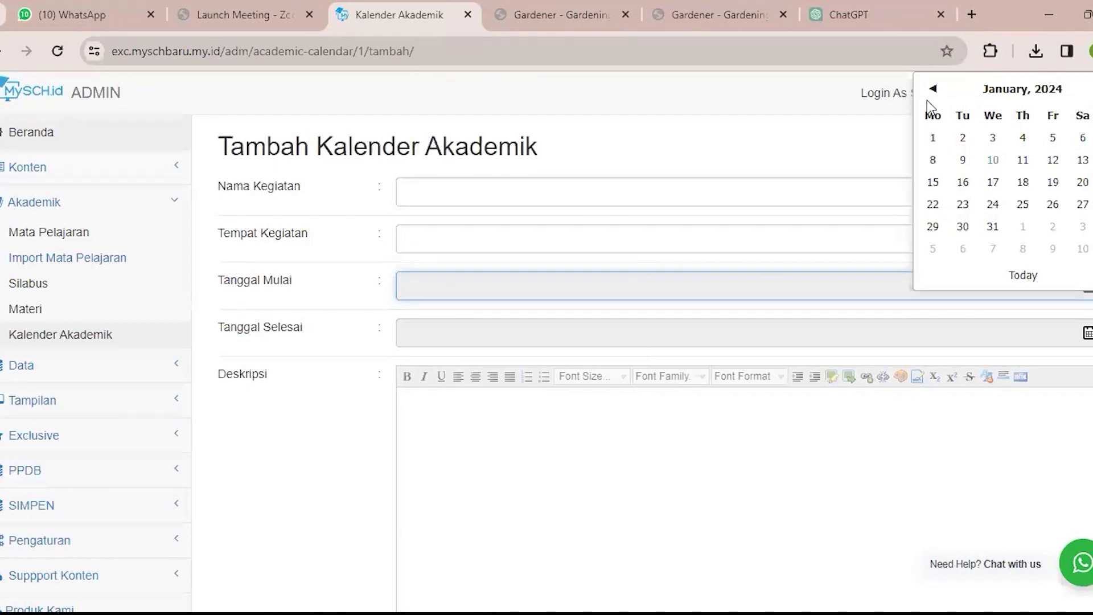
left_click(992, 160)
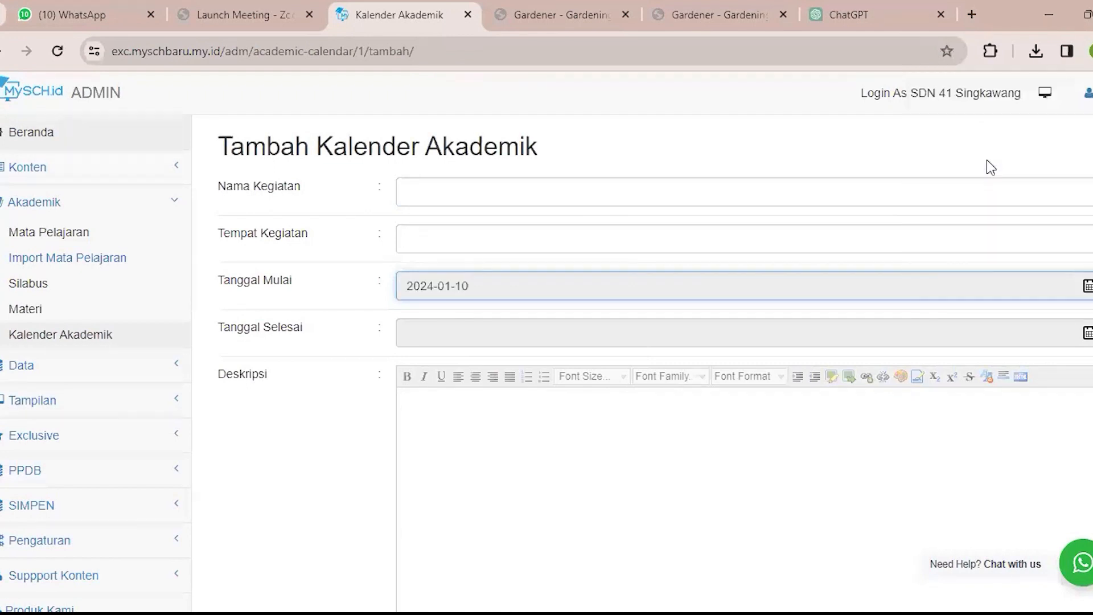
left_click(1087, 337)
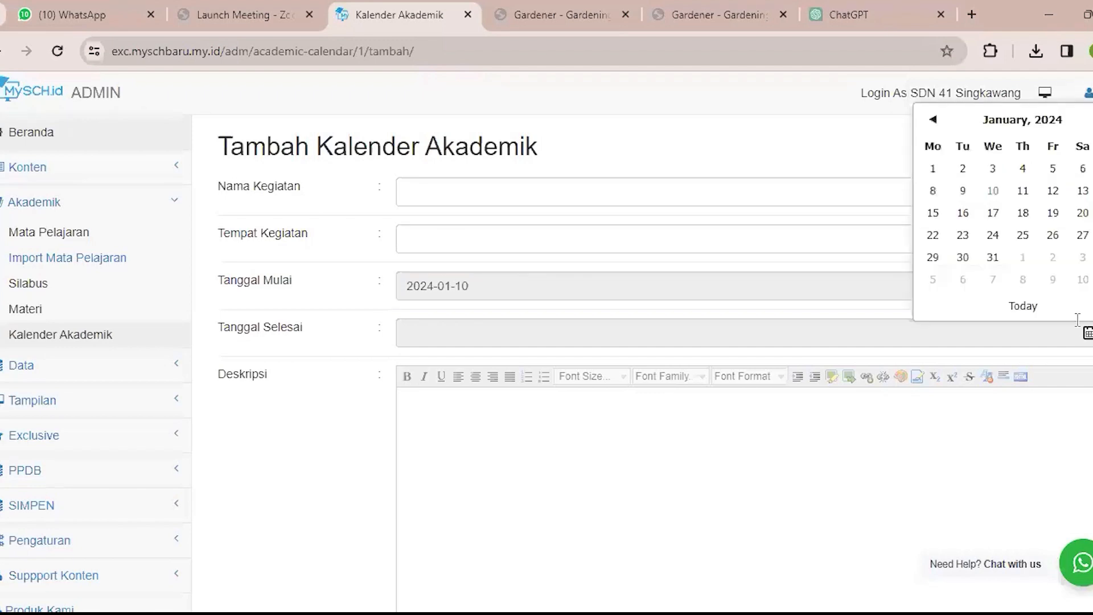
left_click(993, 205)
Review the Deskripsi editor and the Gambar file field of the Tambah Kalender Akademik form.
left_click(649, 431)
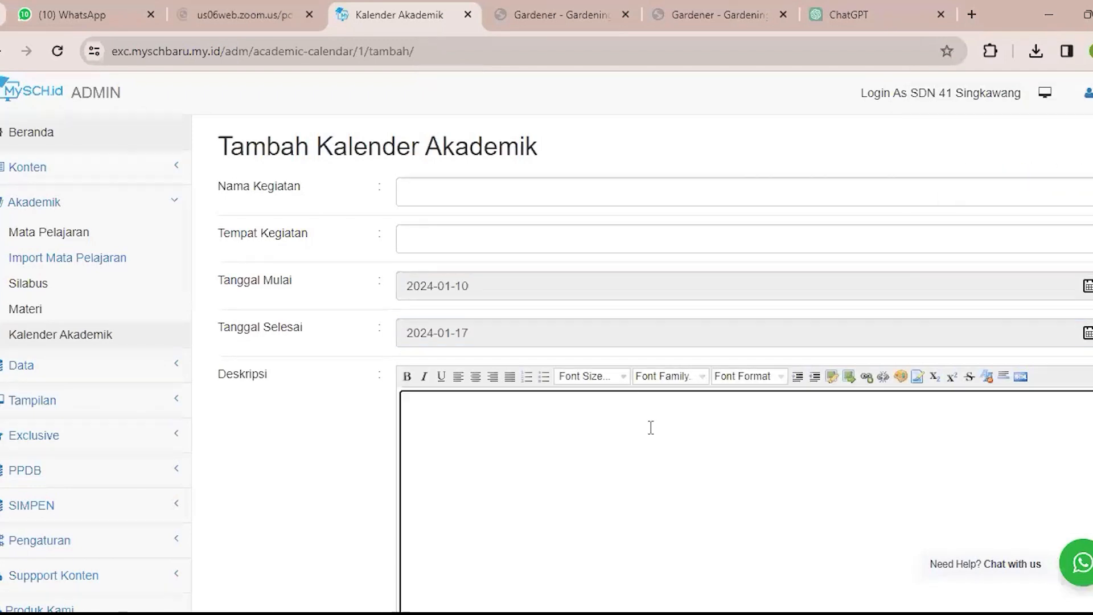
scroll(609, 434, "down", 1)
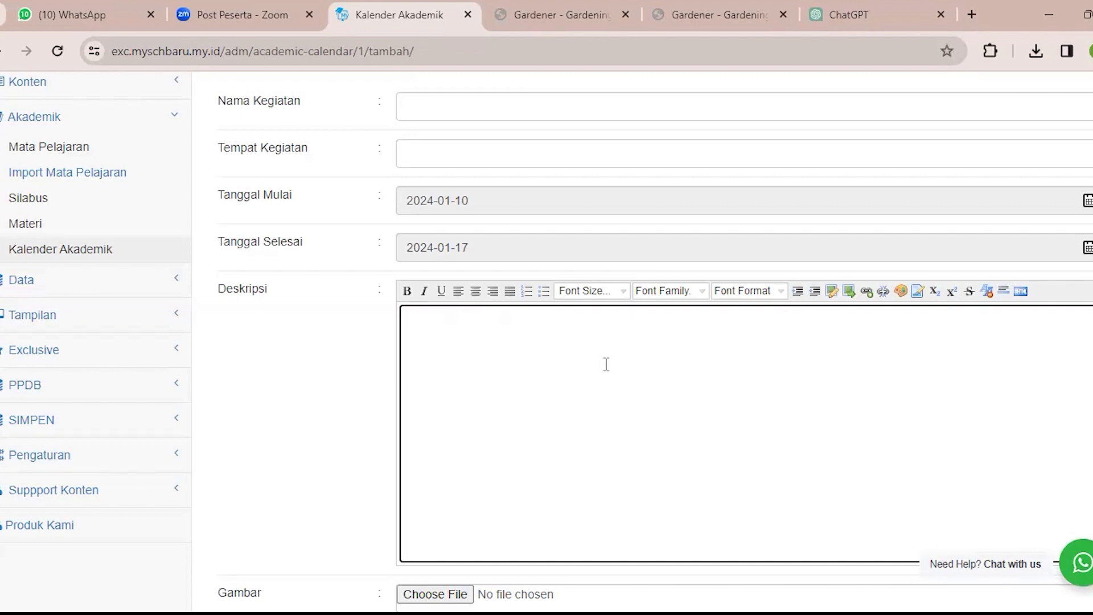
scroll(604, 365, "down", 2)
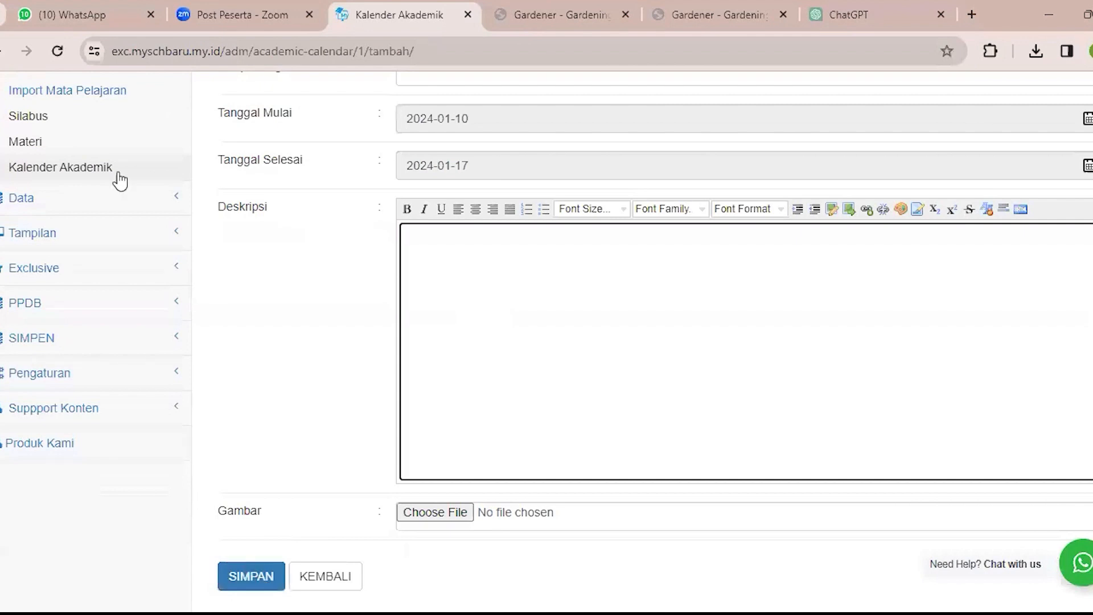
Return to the Kalender Akademik list without saving the entry and look over the pages listed under Data.
left_click(118, 168)
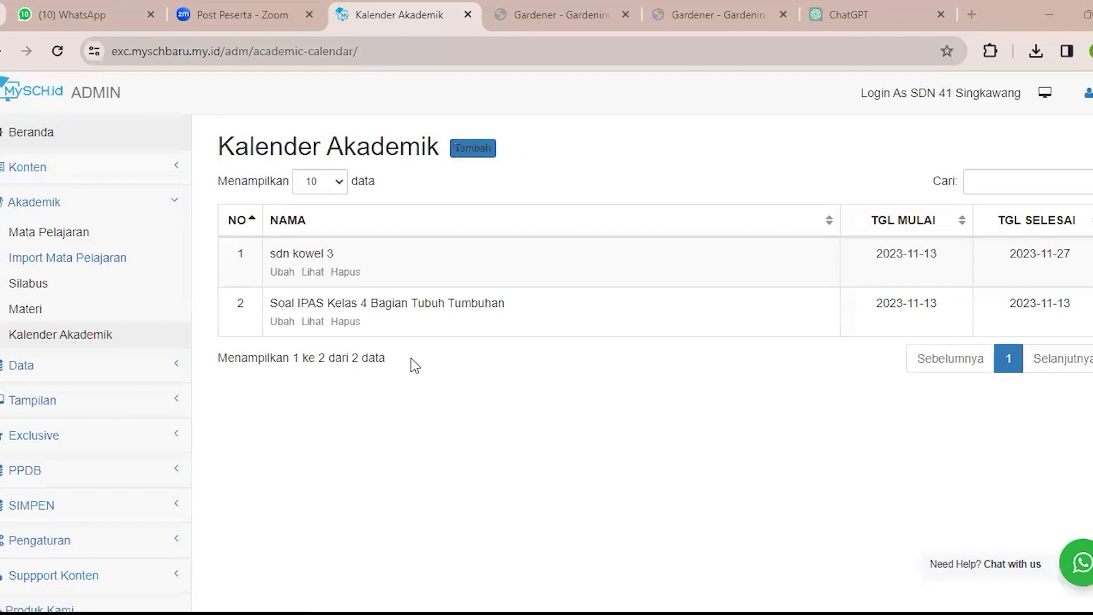
left_click(127, 217)
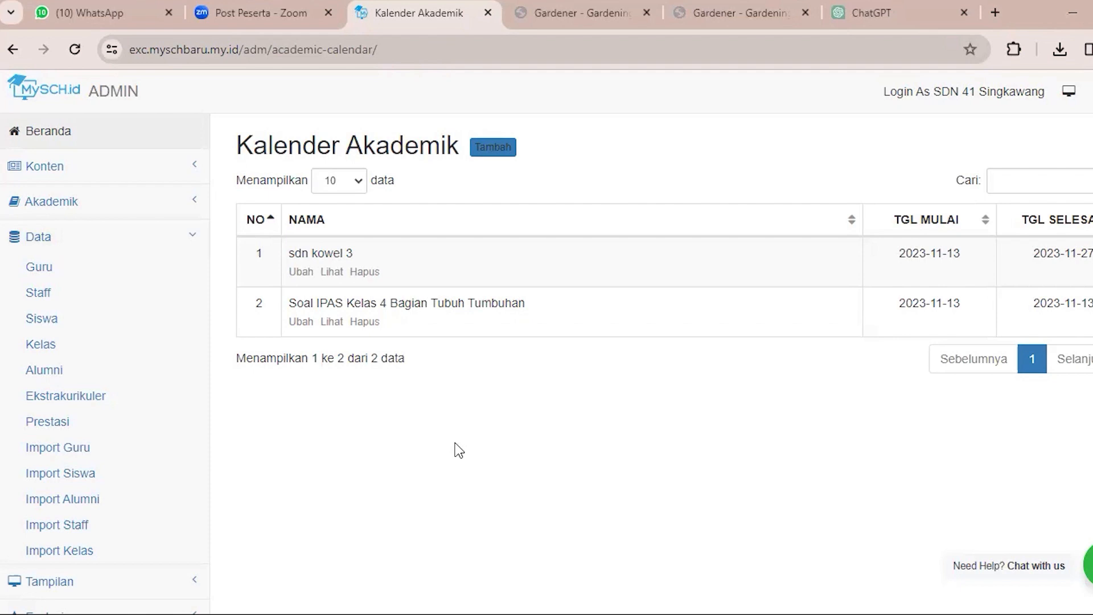
scroll(207, 239, "down", 3)
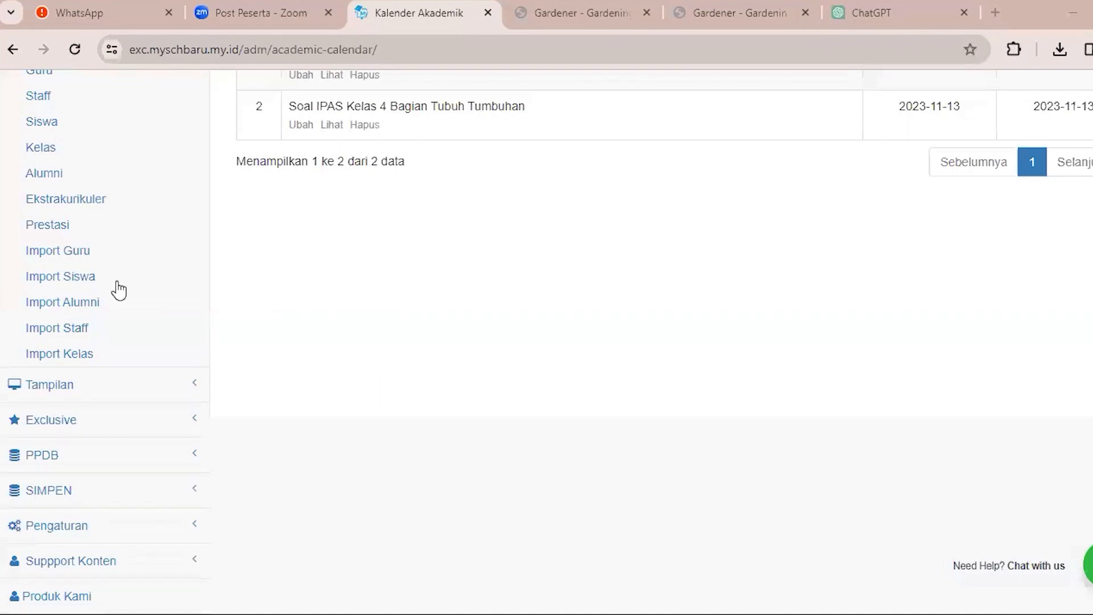
scroll(79, 277, "up", 3)
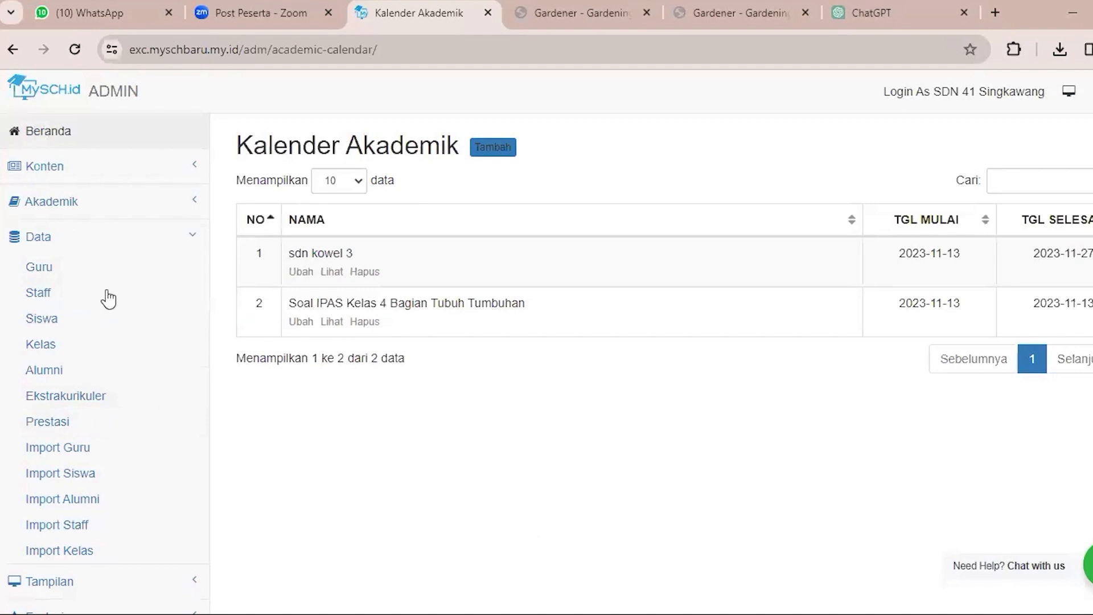
Open the Data Guru list and its form for adding a teacher, and review all the form's fields down to Jabatan.
left_click(100, 279)
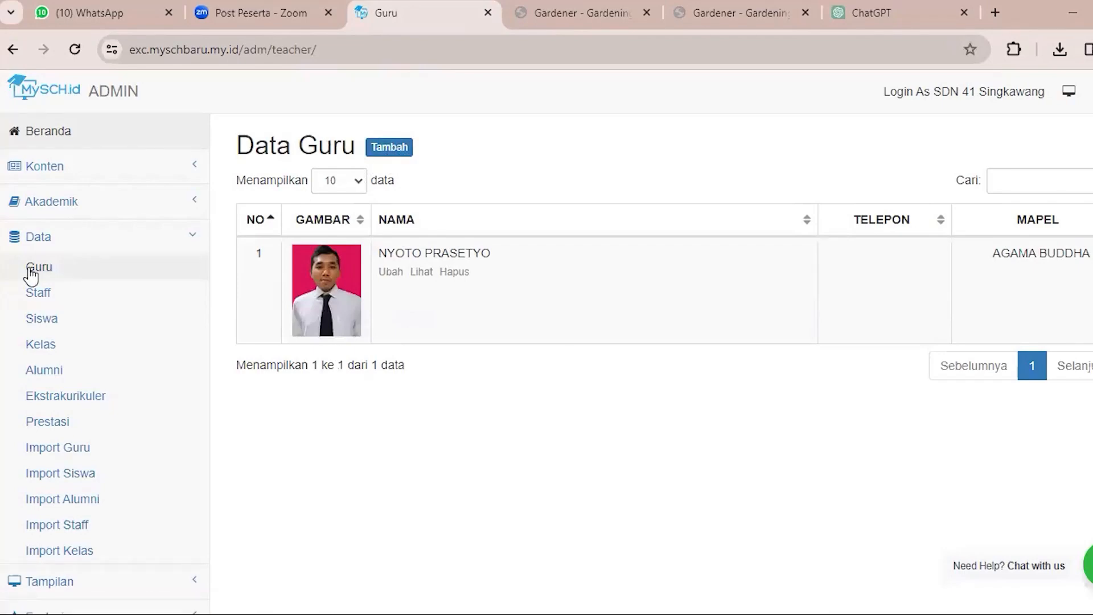
left_click(387, 149)
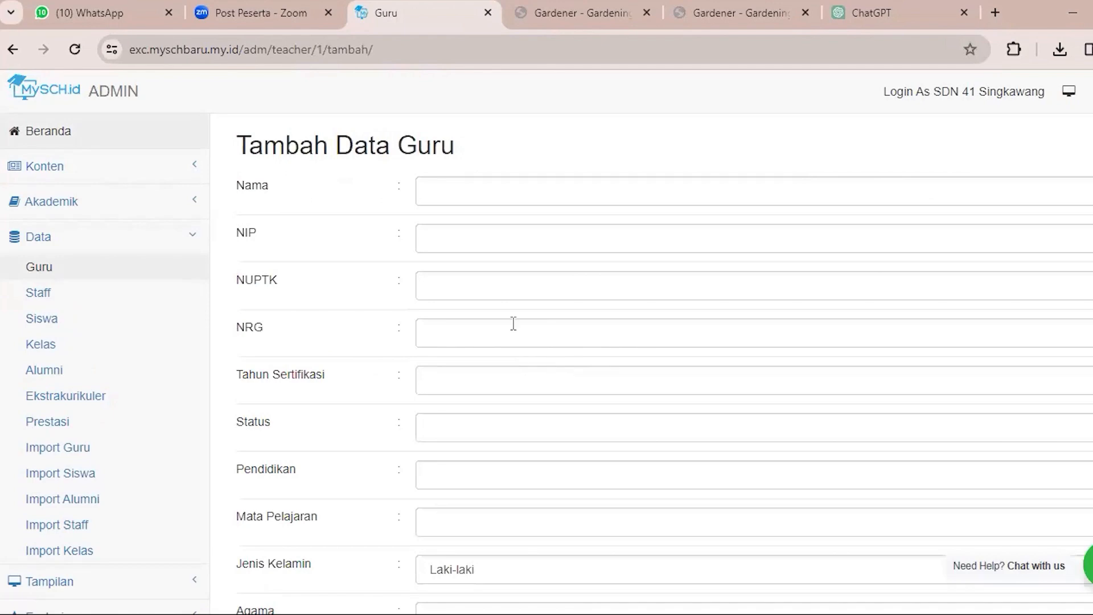
scroll(406, 254, "down", 10)
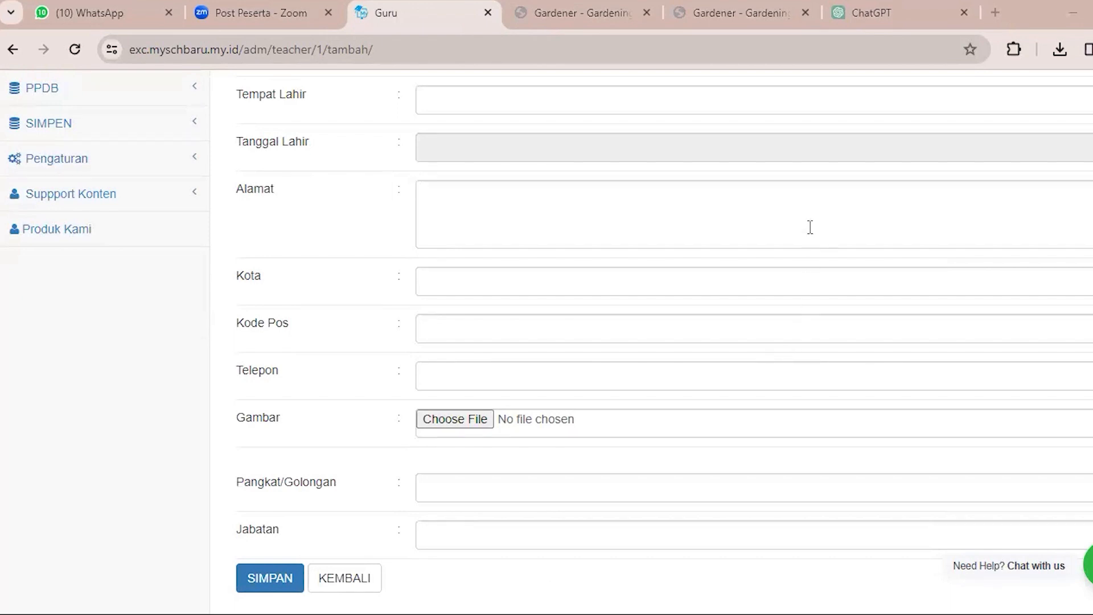
left_click(766, 220)
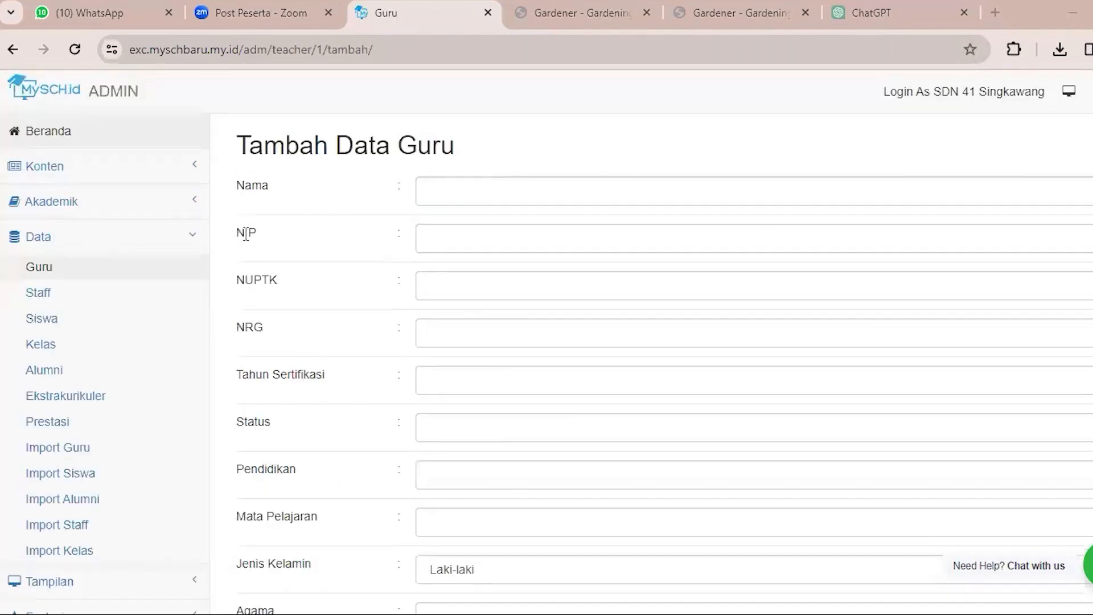
scroll(280, 341, "down", 3)
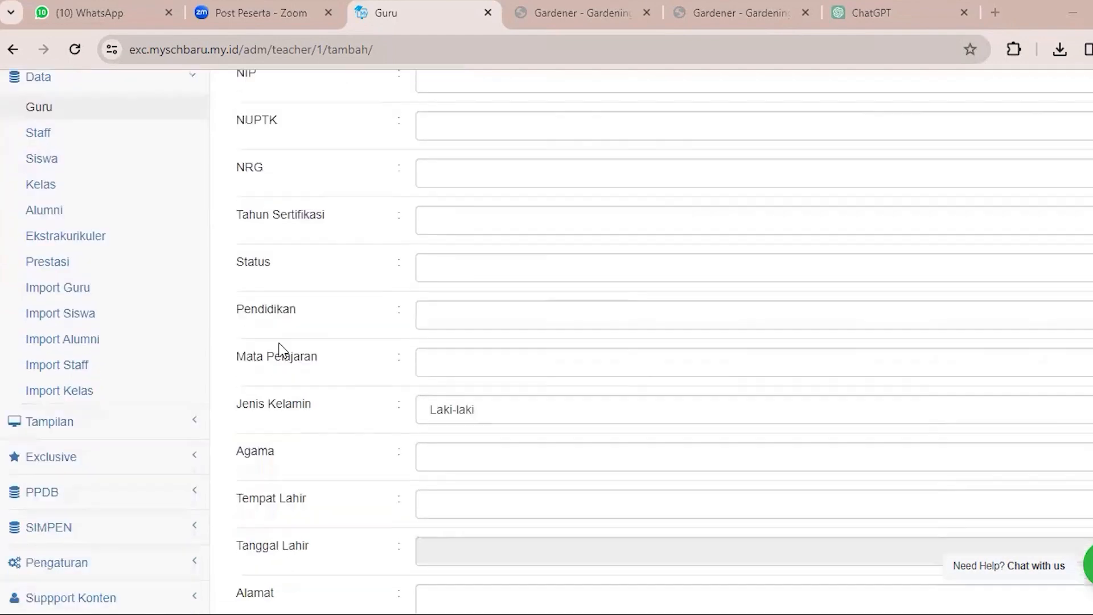
scroll(280, 346, "down", 7)
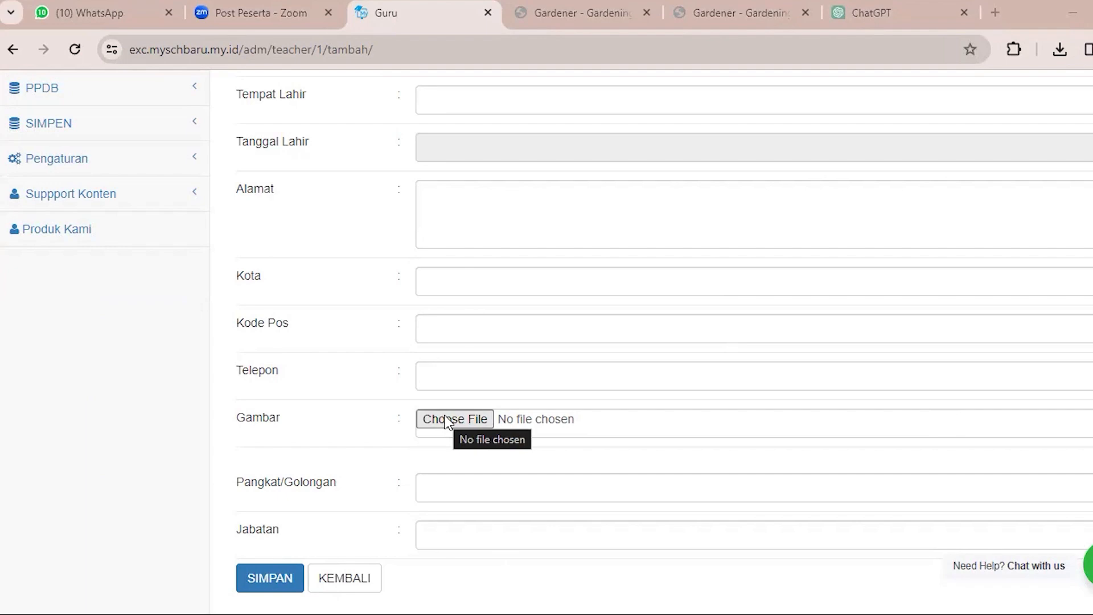
Open the form for adding a staff record under Data Staff, review its fields and save it with the text fields empty.
scroll(446, 422, "up", 10)
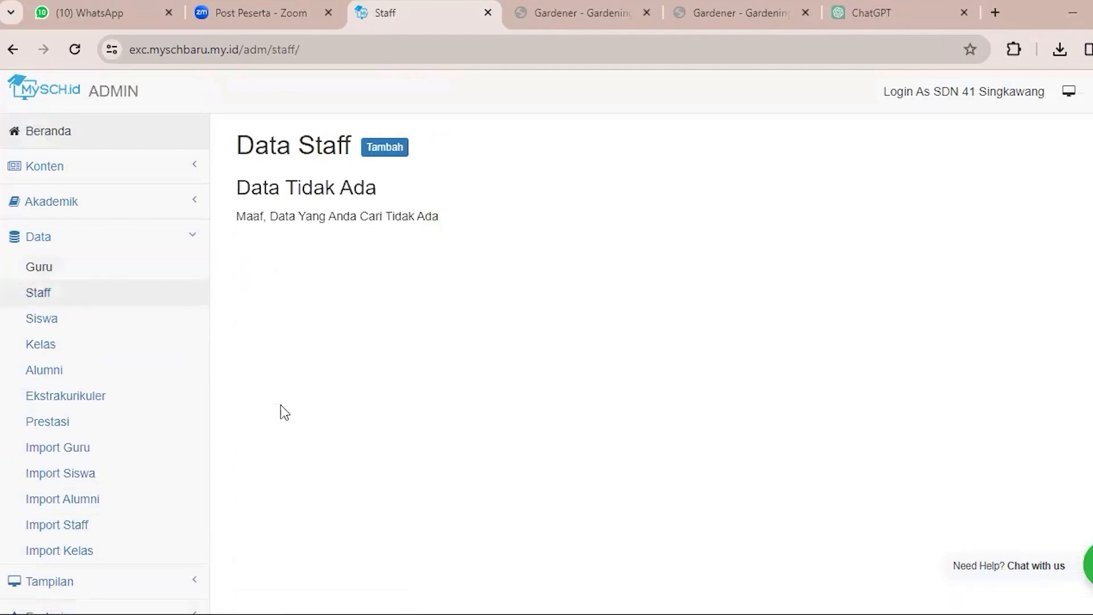
left_click(364, 147)
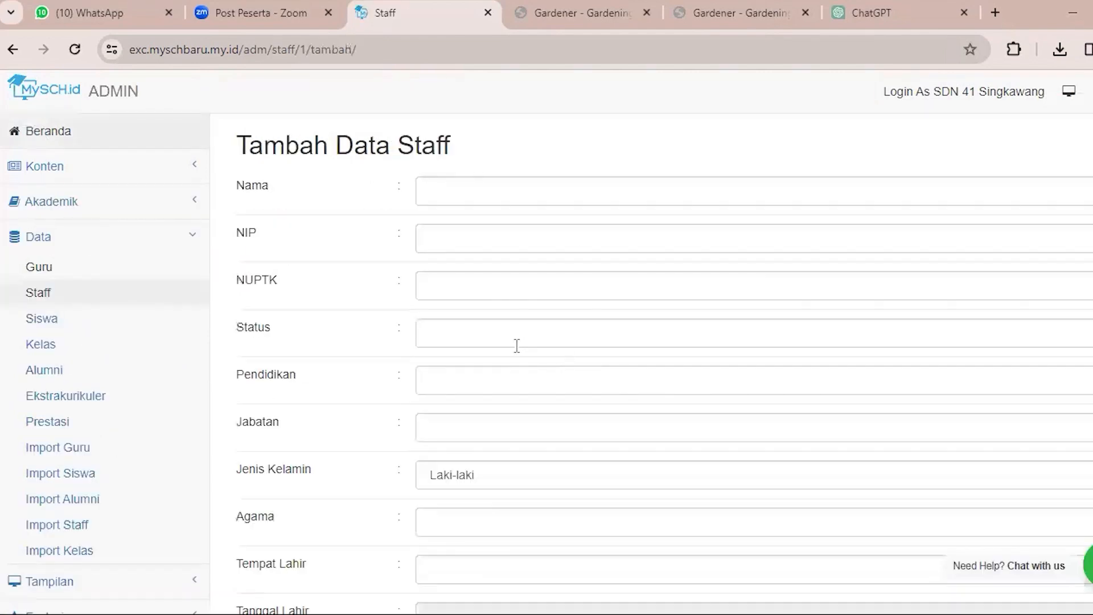
scroll(496, 251, "down", 1)
scroll(496, 251, "down", 5)
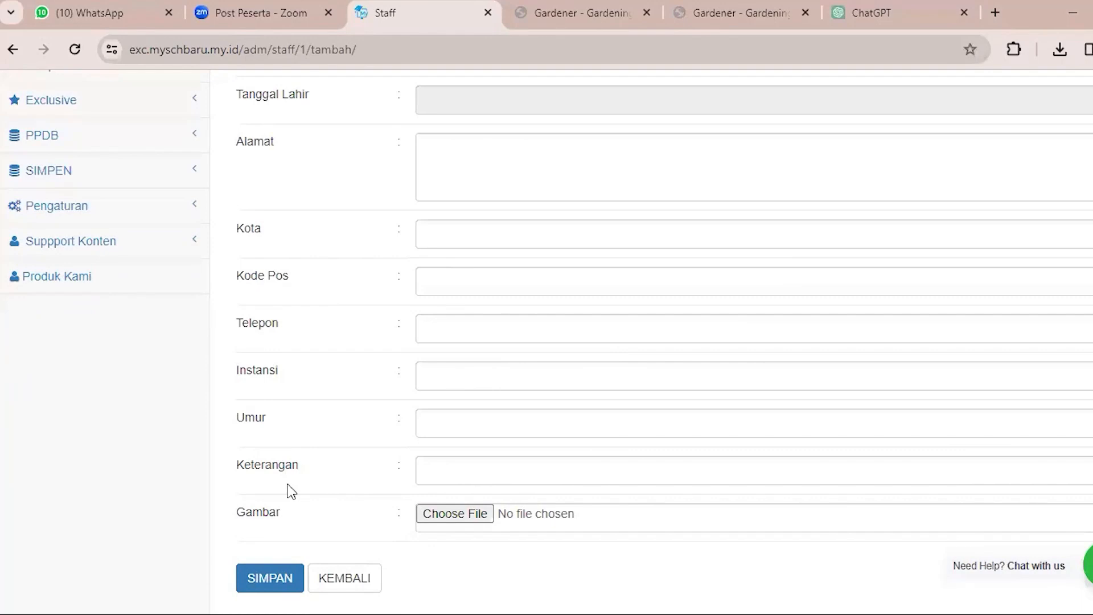
left_click(287, 579)
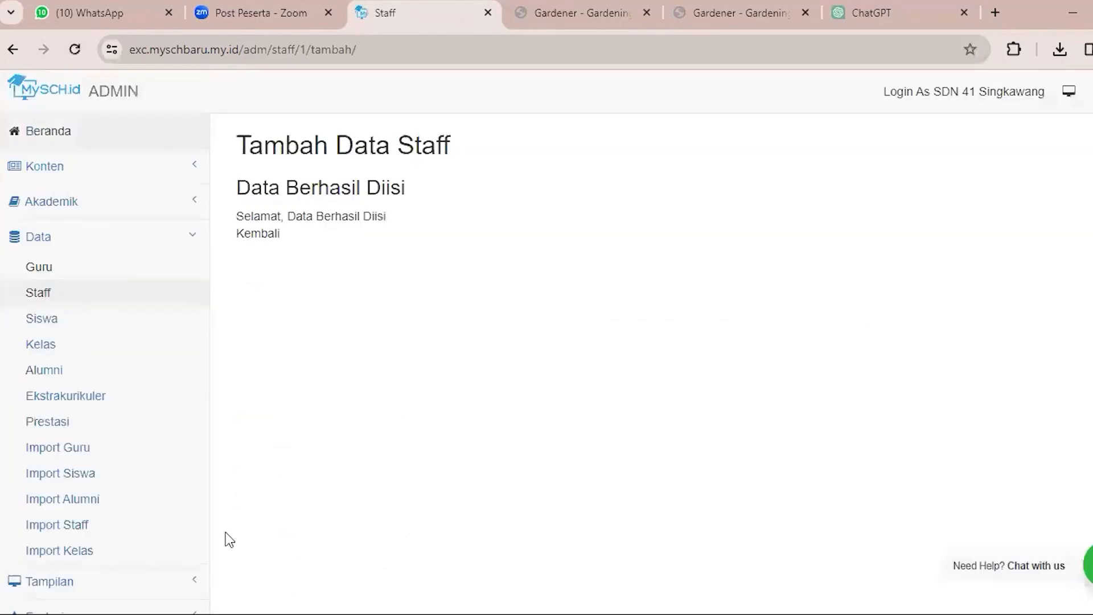
Open the Siswa list and its Tambah Siswa form, and point out the fields from Nama to Alamat, leaving them empty.
left_click(65, 322)
left_click(73, 326)
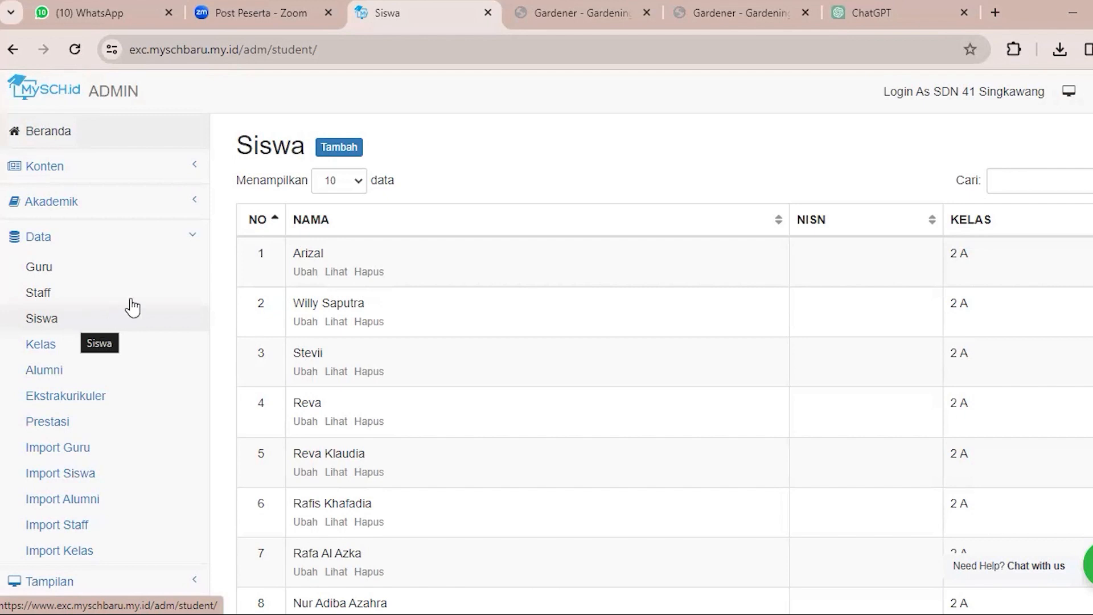
left_click(339, 148)
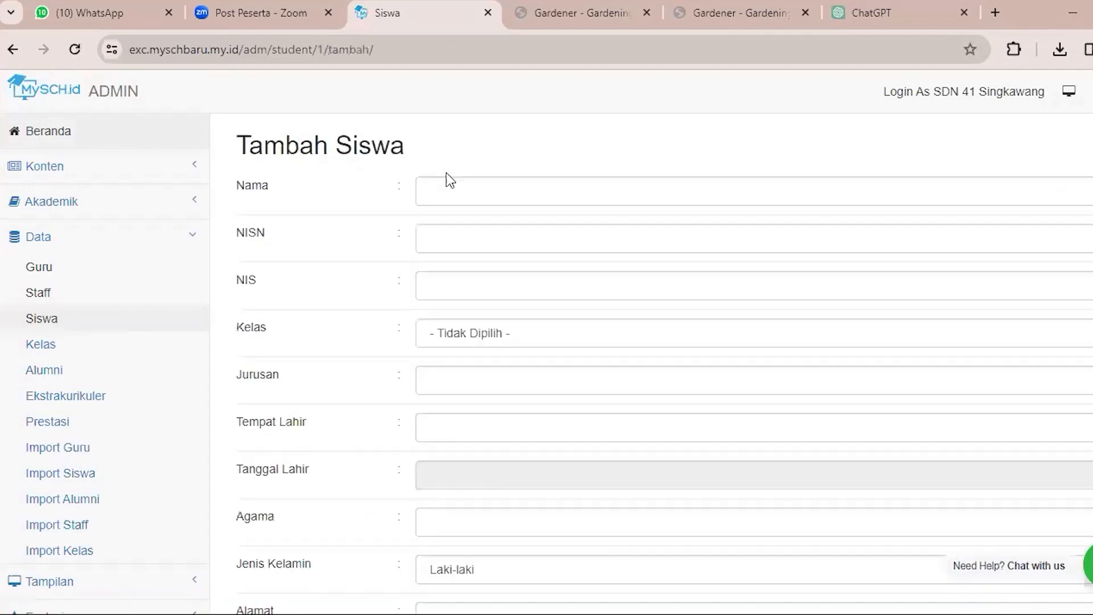
left_click(493, 194)
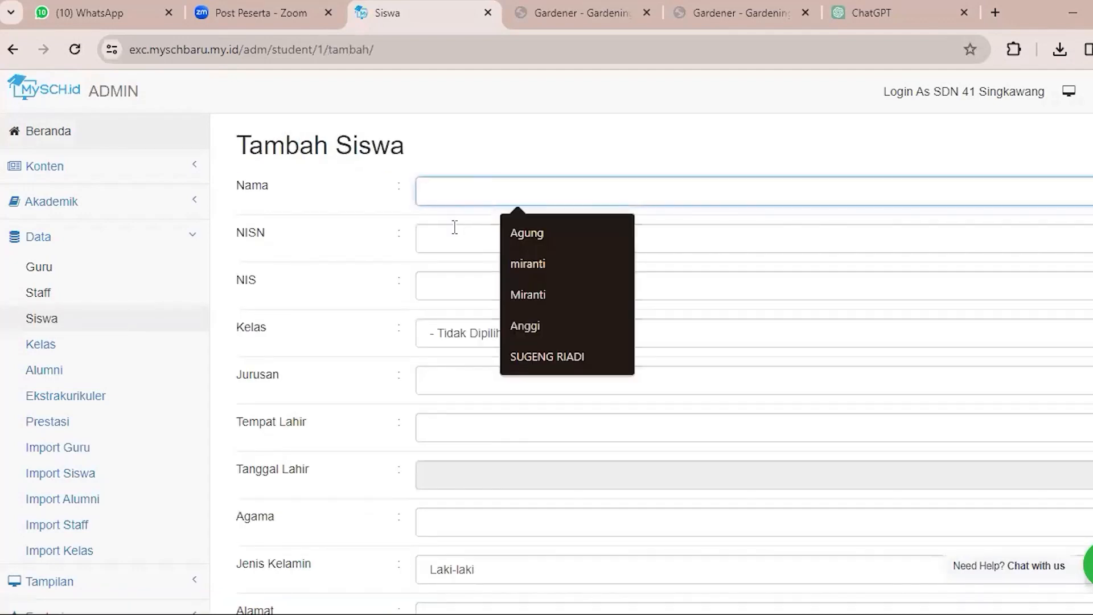
left_click(454, 227)
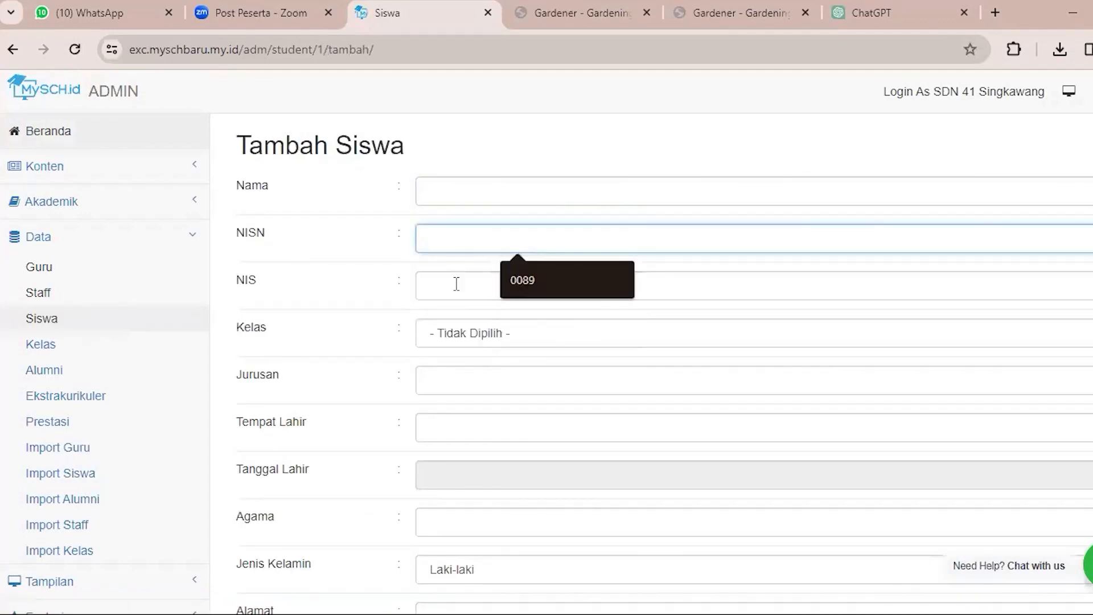
left_click(456, 284)
scroll(456, 283, "down", 3)
left_click(502, 212)
key("Tab")
scroll(519, 366, "down", 1)
left_click(502, 442)
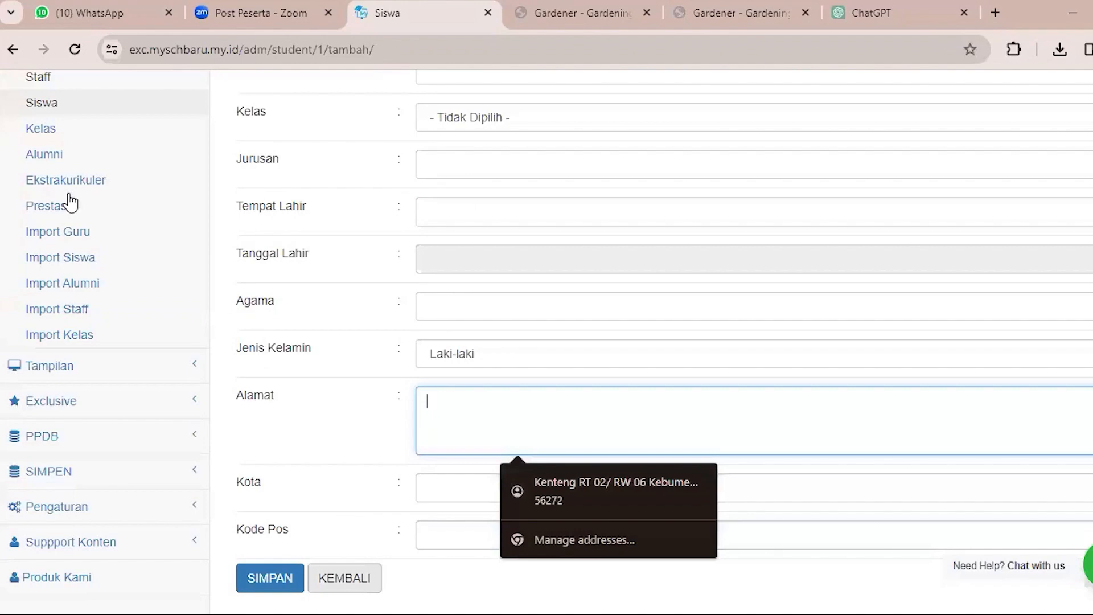
Look through the Kelas list and open its form for adding a class with Nama, Jurusan and Wali Kelas fields.
scroll(80, 188, "up", 2)
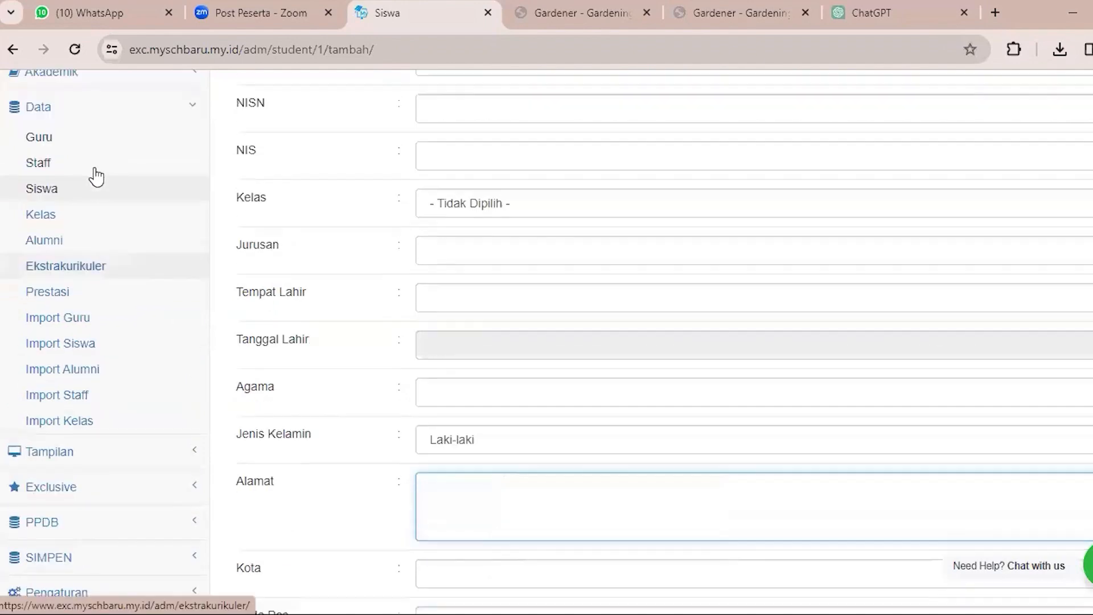
left_click(83, 222)
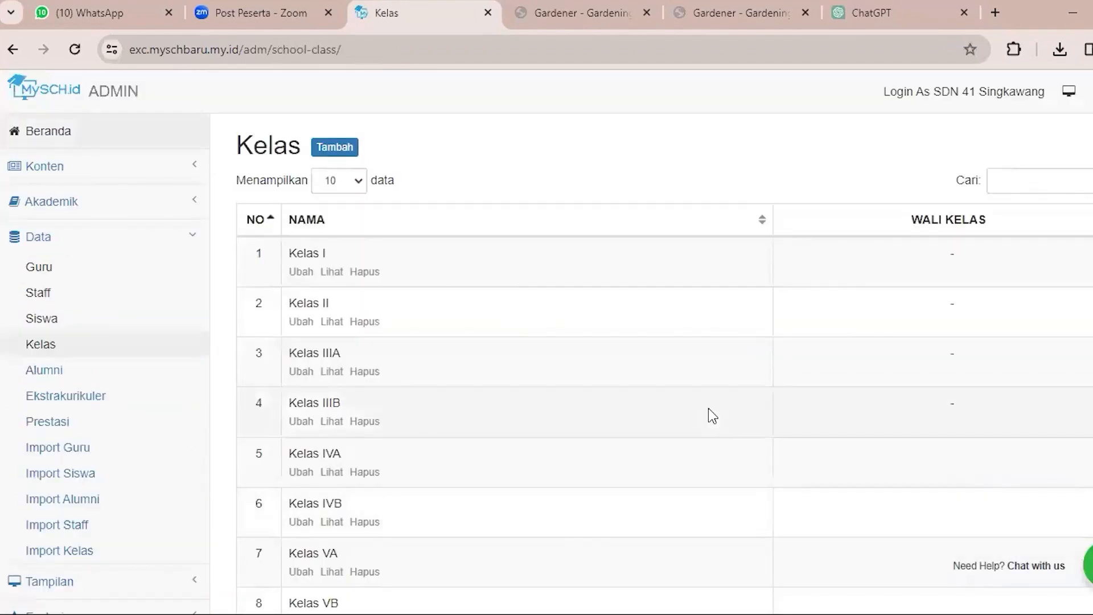
scroll(562, 338, "down", 3)
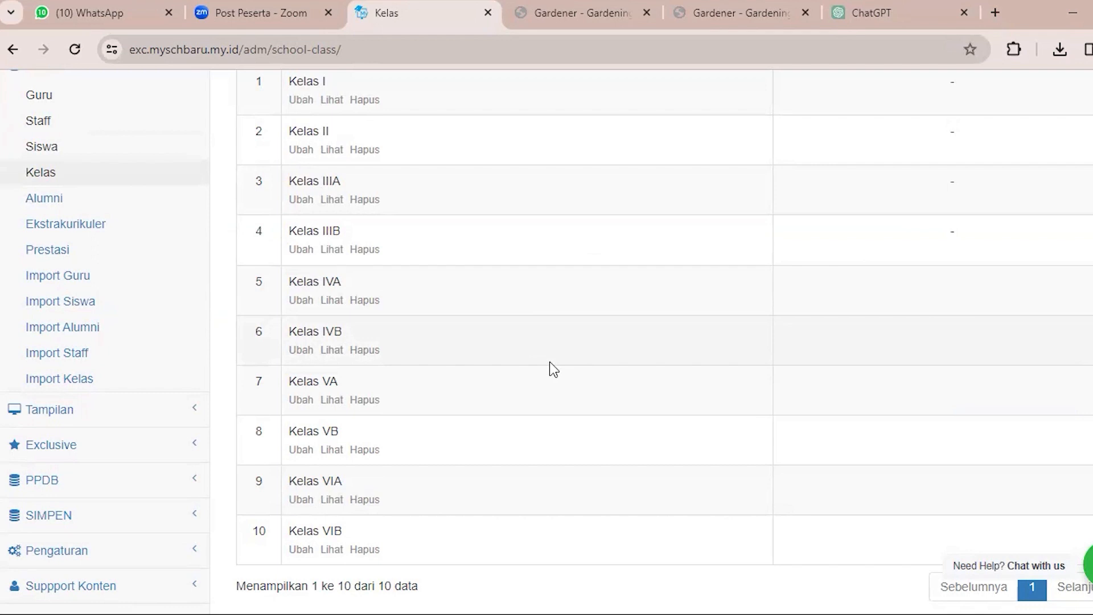
scroll(535, 357, "up", 3)
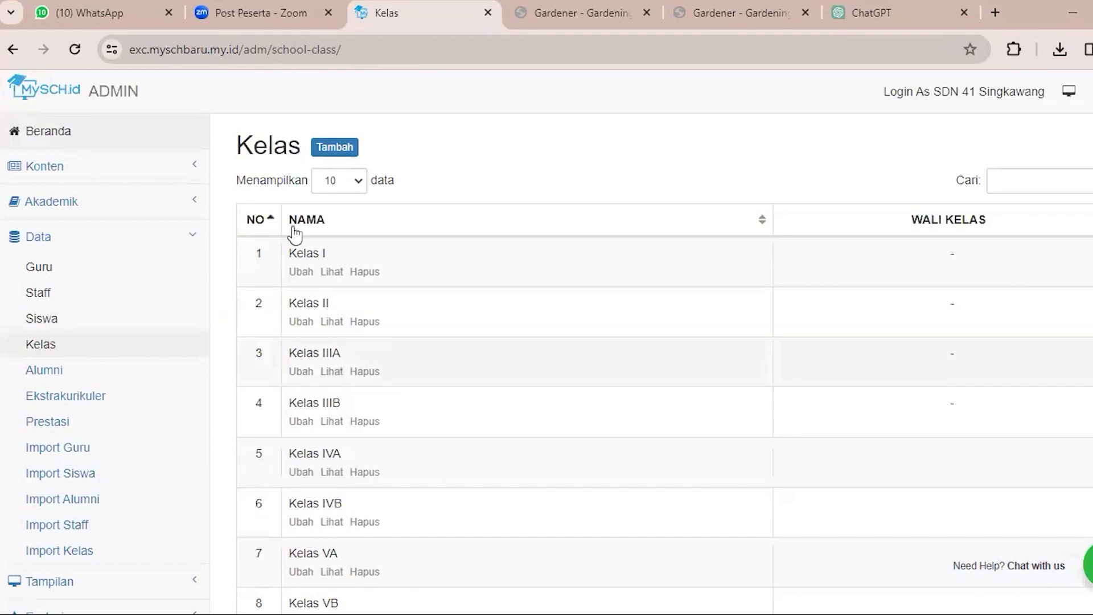
left_click(335, 148)
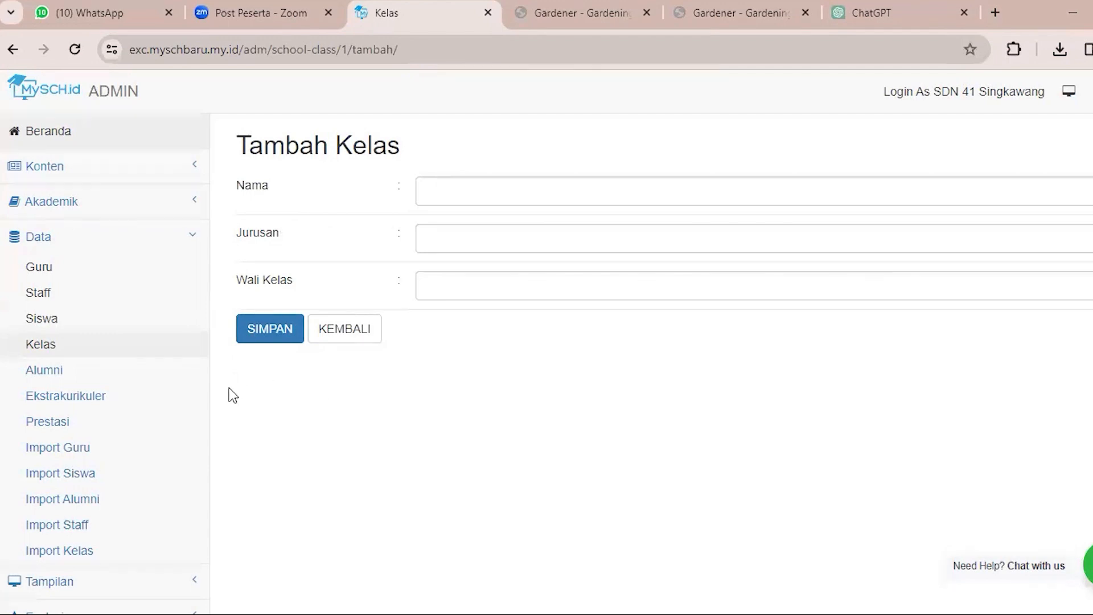
View the Data Alumni list, and examine the Nama, Pembimbing, Hari, Jam, Isi and file fields of the Tambah Data Ekstrakurikuler form.
left_click(134, 370)
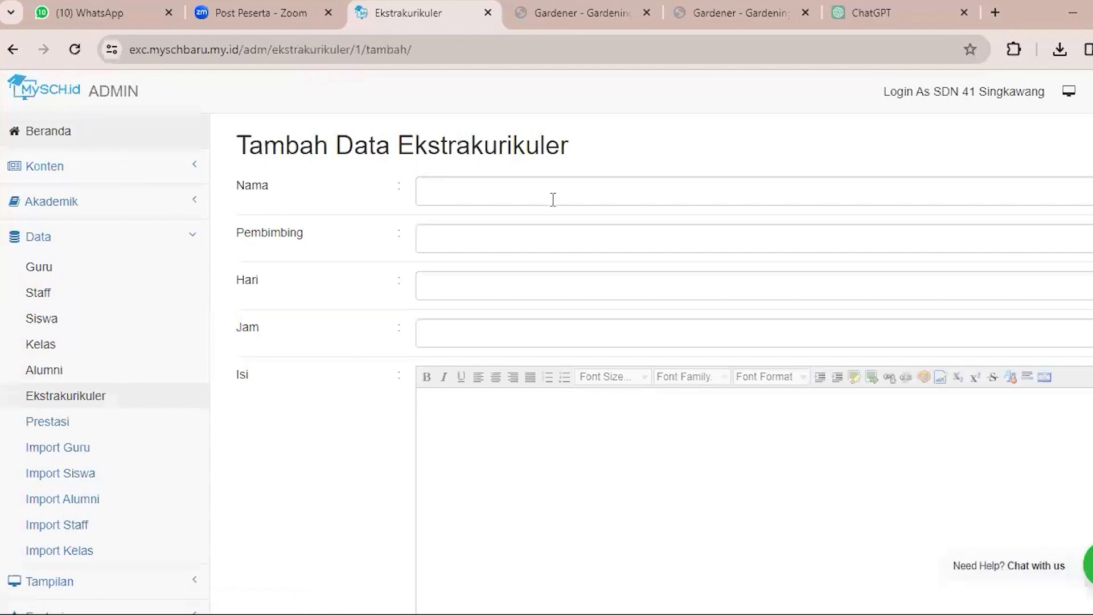
left_click(553, 199)
left_click(473, 232)
left_click(473, 275)
left_click(474, 342)
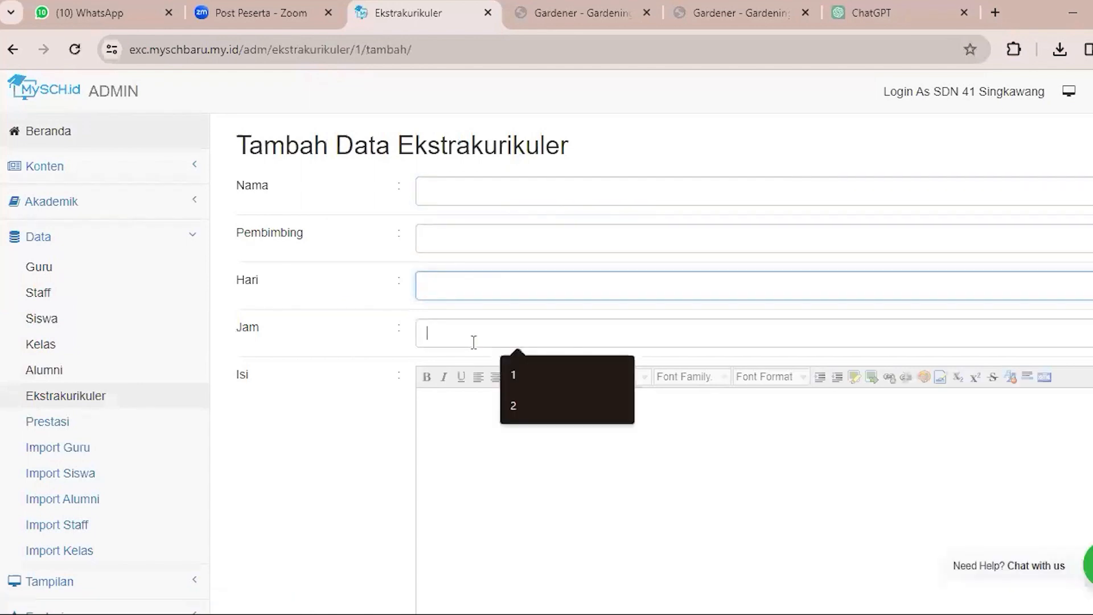
left_click(473, 419)
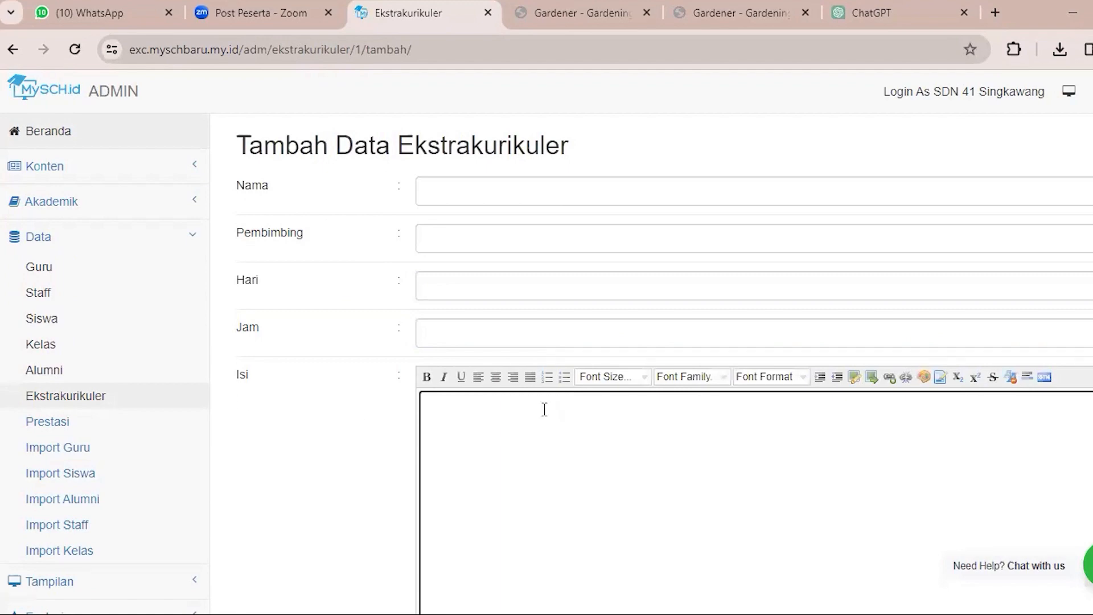
scroll(544, 410, "down", 3)
scroll(554, 401, "up", 3)
left_click(298, 223)
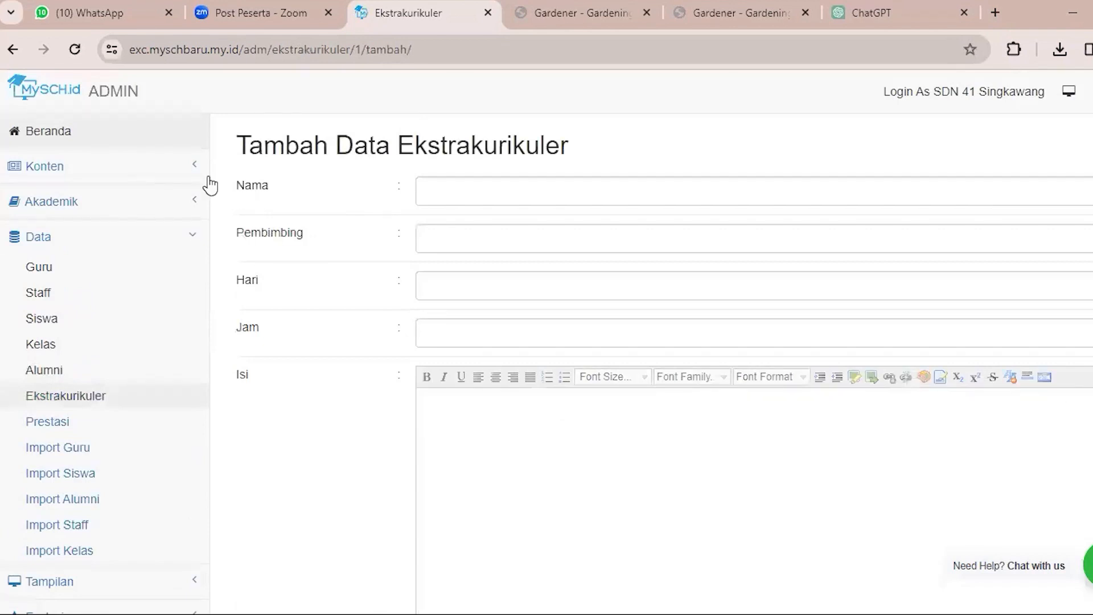
scroll(402, 327, "down", 4)
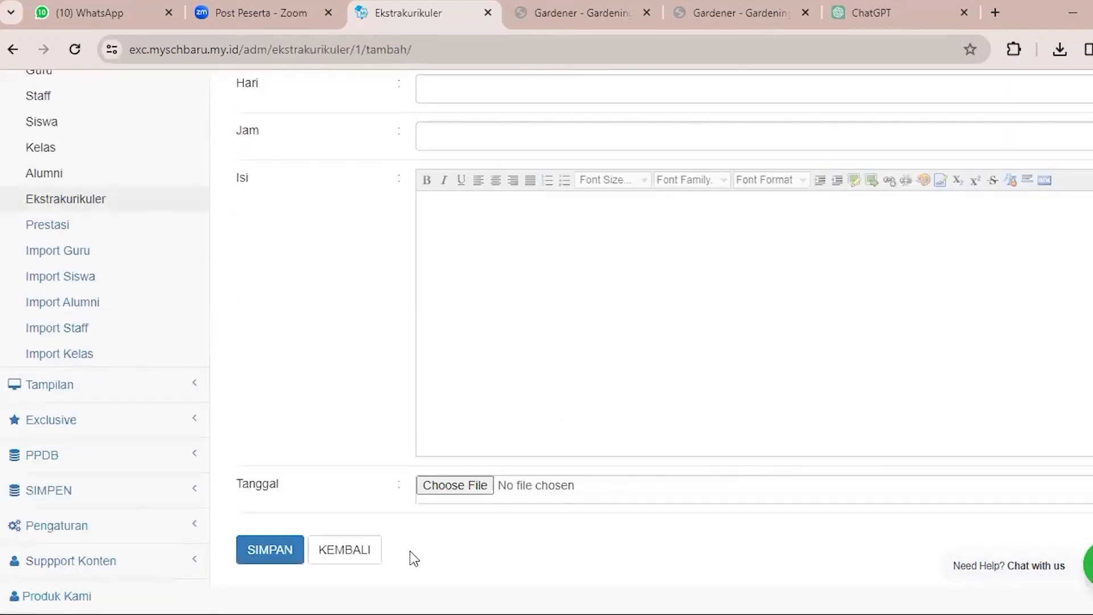
Open the Tambah Data Prestasi form, point out its Nama, Tingkat, Penyelenggara and Tahun fields, and return to the list without saving.
left_click(134, 229)
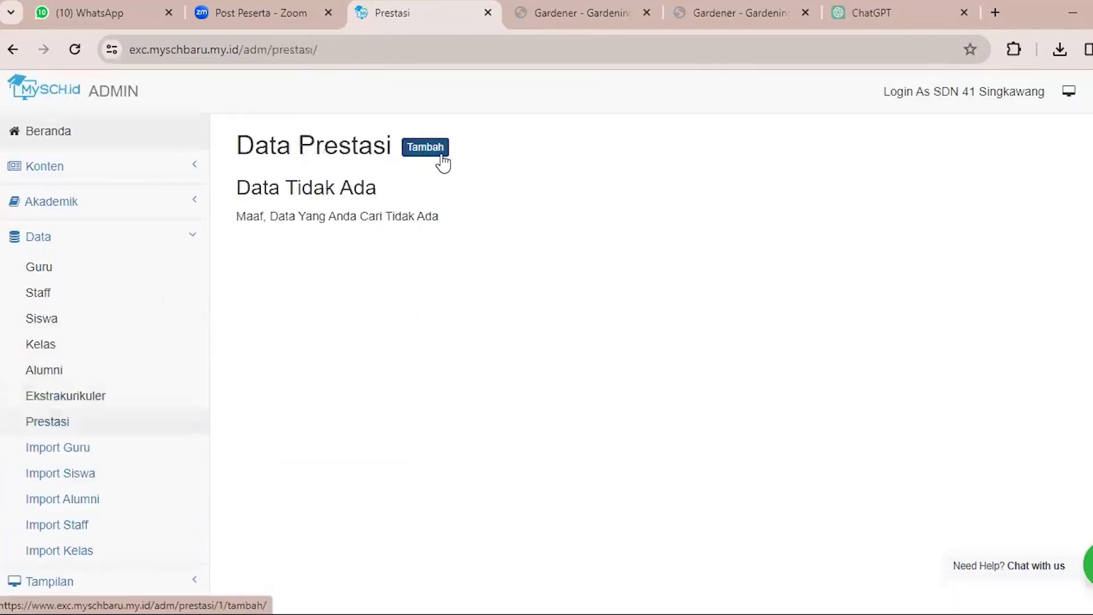
left_click(428, 151)
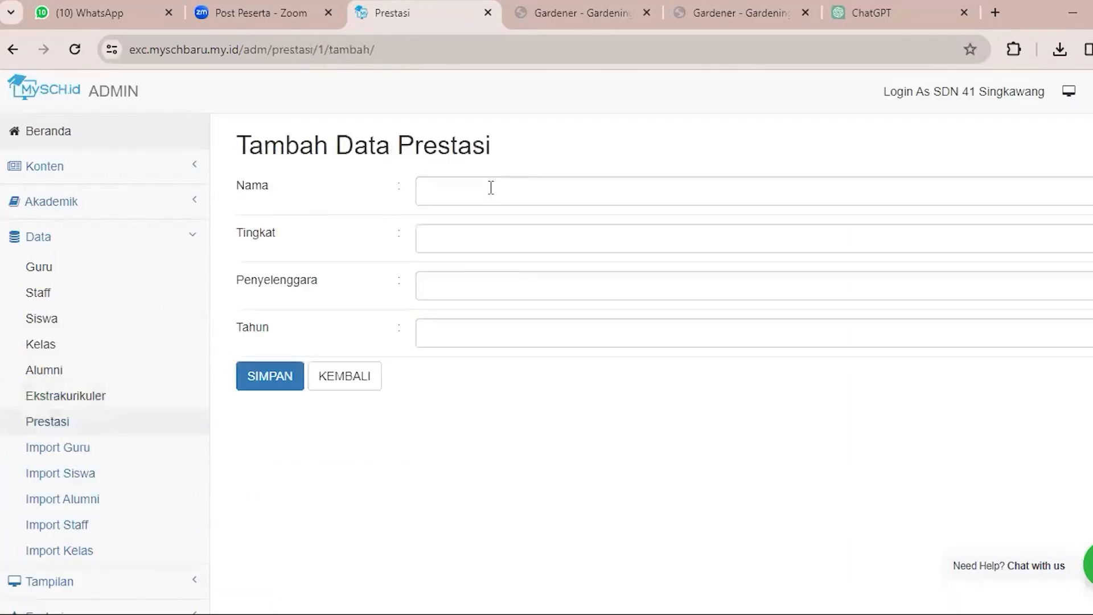
left_click(490, 187)
left_click(446, 235)
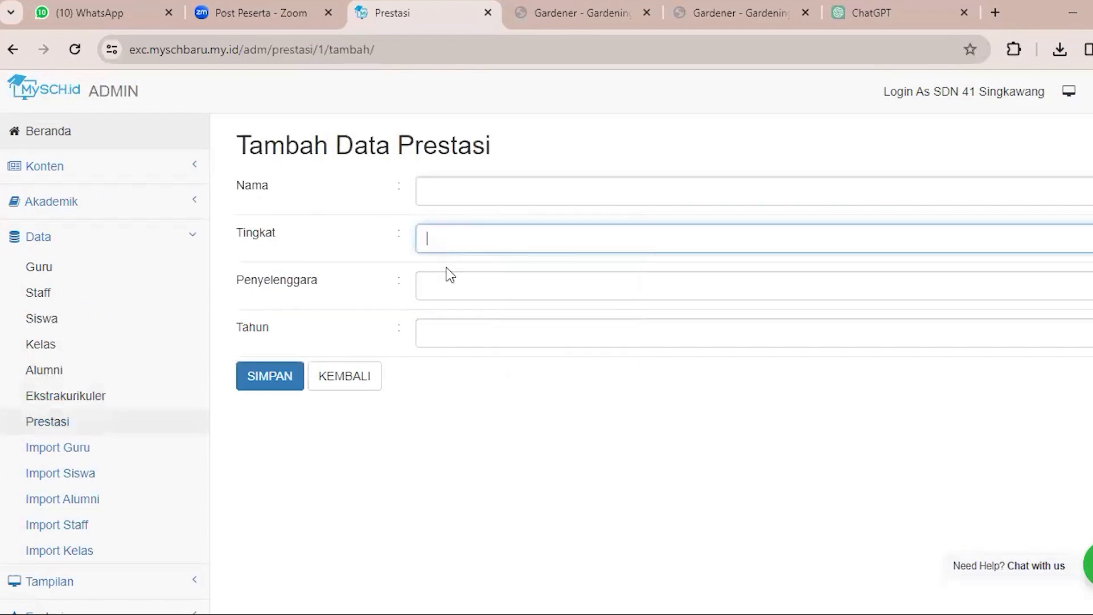
left_click(449, 287)
left_click(453, 330)
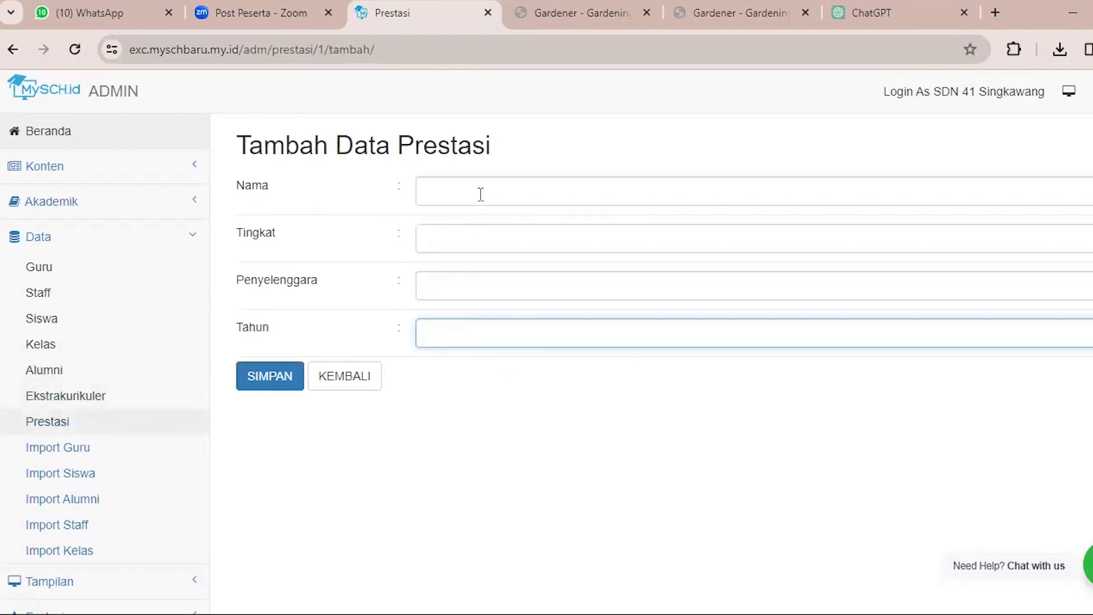
left_click(490, 243)
left_click(476, 284)
left_click(462, 331)
left_click(366, 373)
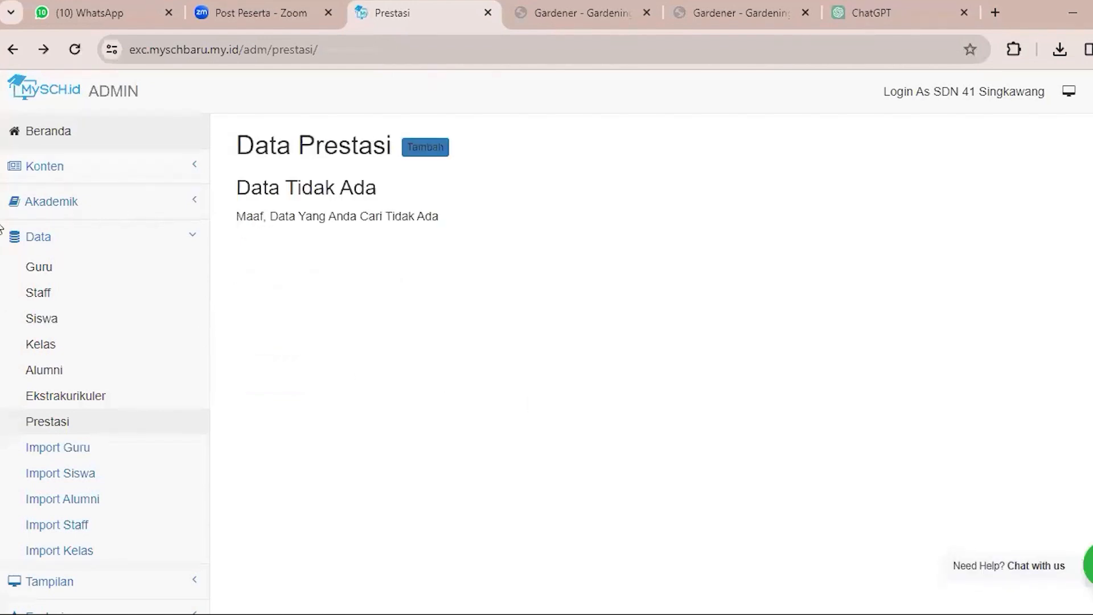
Open the Import Guru page with the instructions for importing teacher data from an Excel file.
scroll(92, 290, "down", 3)
left_click(93, 289)
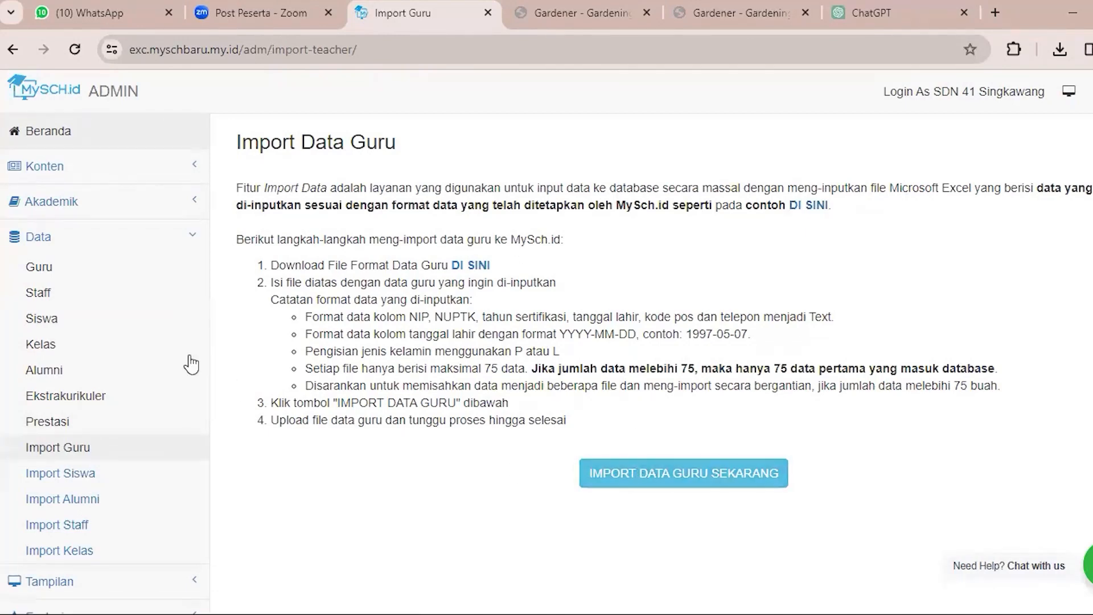
Open the Data Guru list and look over the remaining admin sections, including Tampilan, Exclusive, PPDB and Pengaturan.
left_click(92, 266)
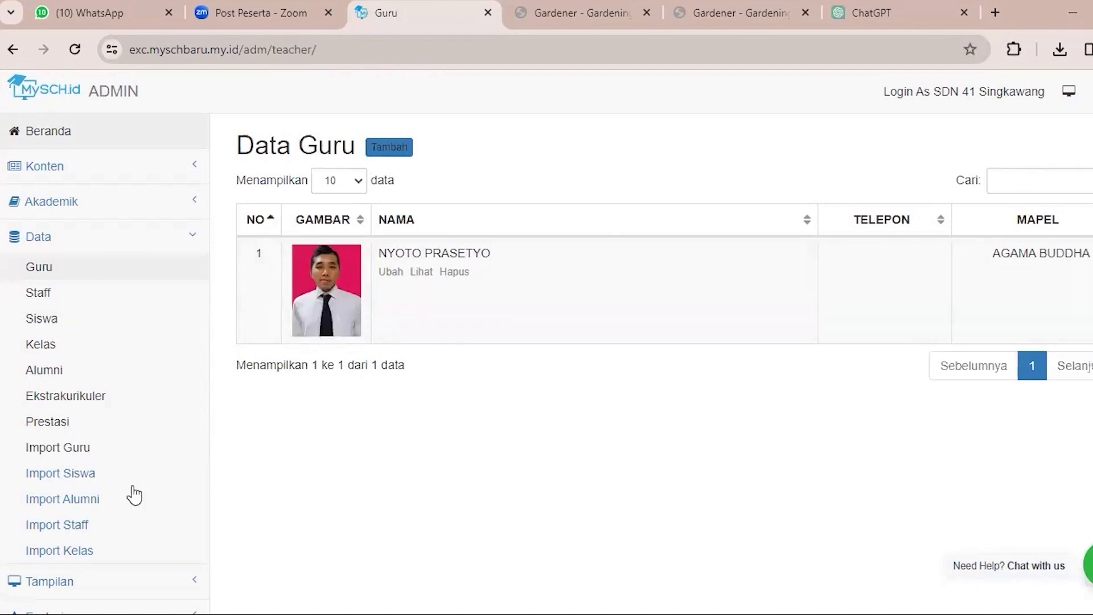
scroll(103, 287, "down", 3)
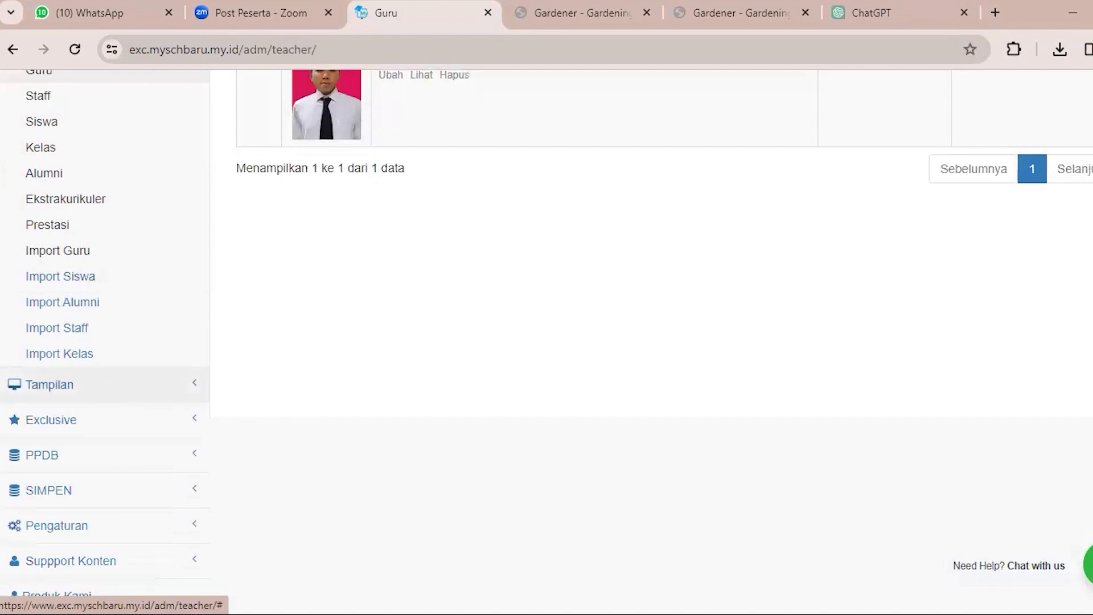
left_click(108, 385)
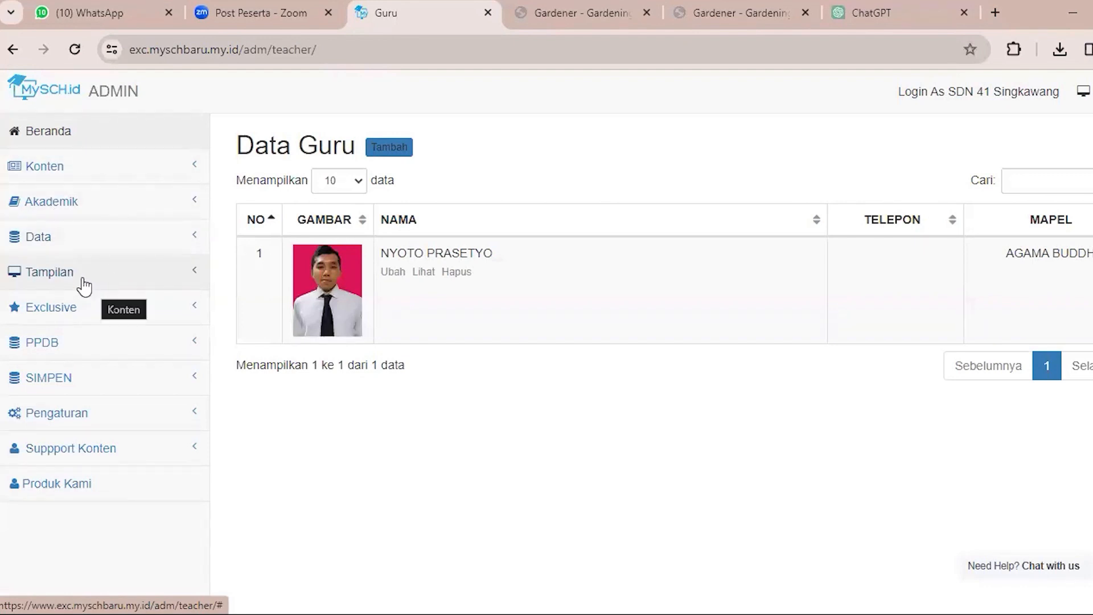
Switch to the public school website, reload its Kontak page, and view the page's header and footer.
left_click(578, 2)
key("F5")
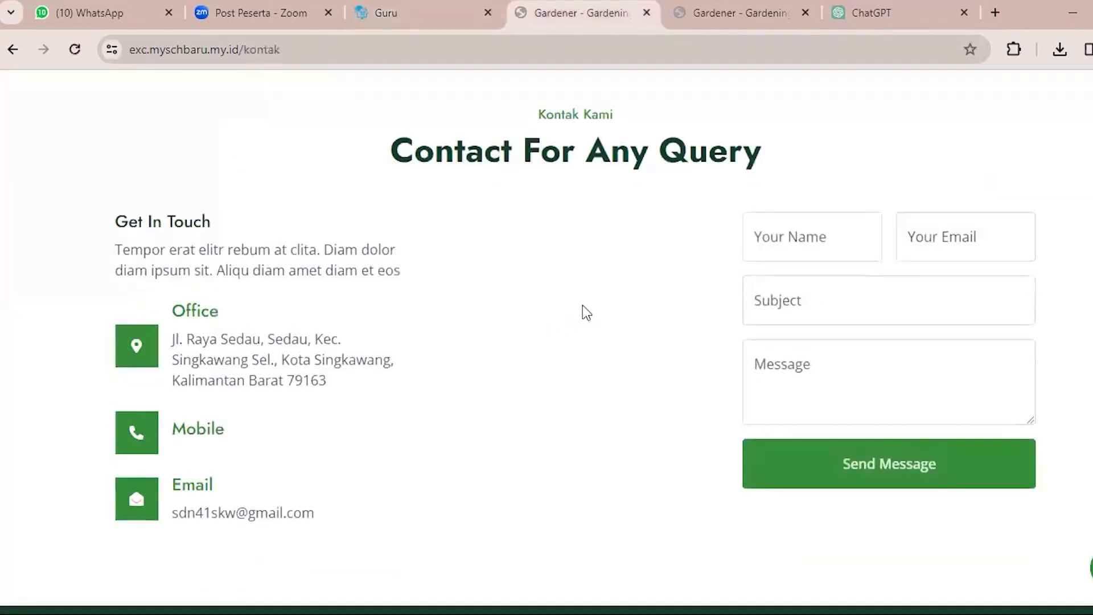
scroll(582, 306, "down", 5)
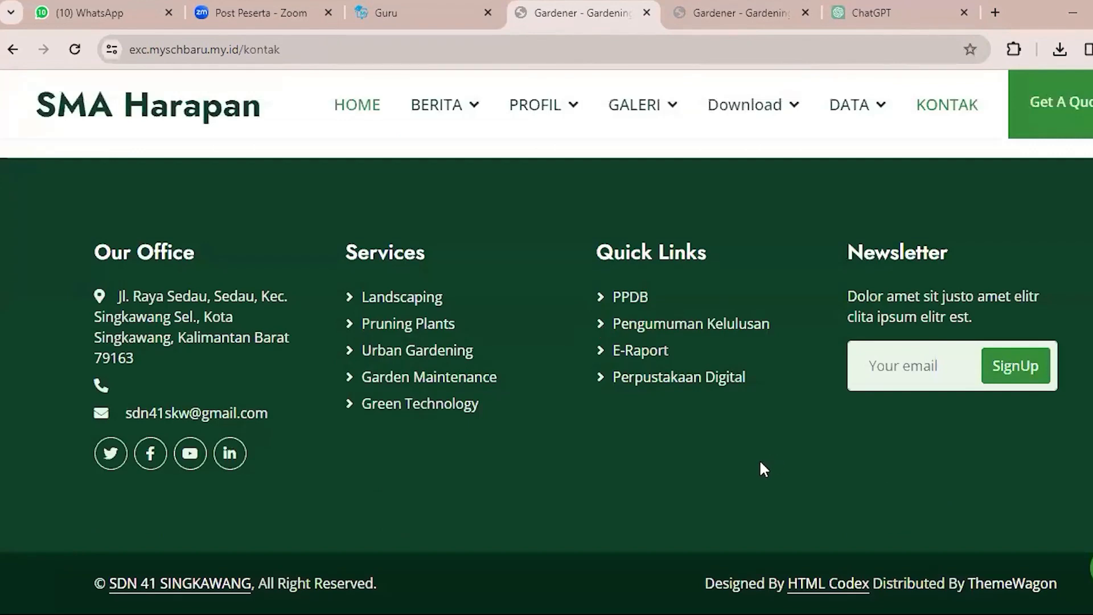
scroll(760, 461, "up", 10)
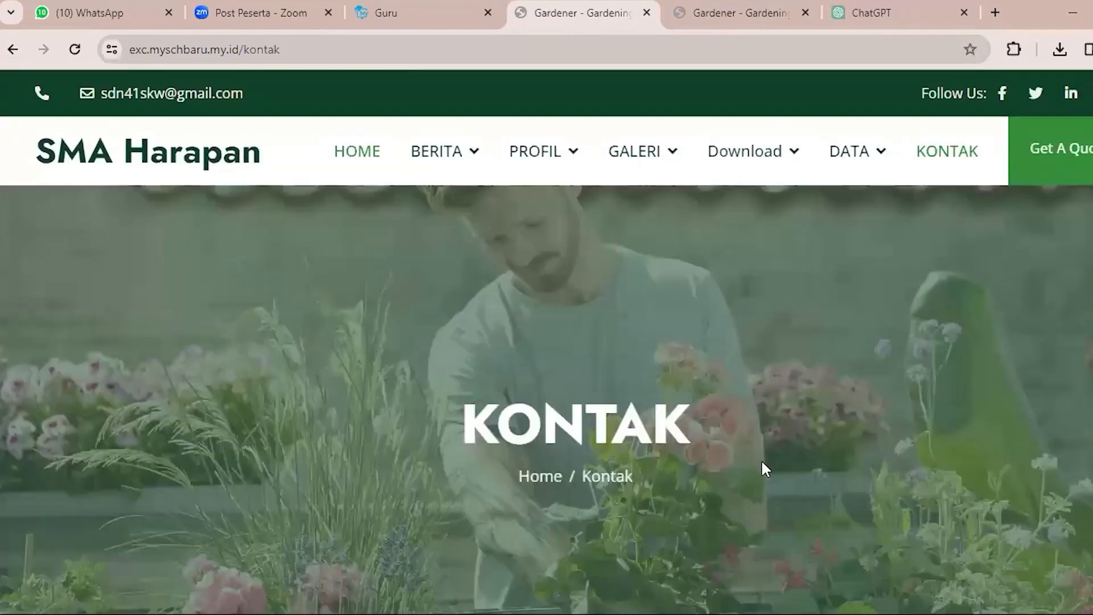
scroll(761, 462, "down", 10)
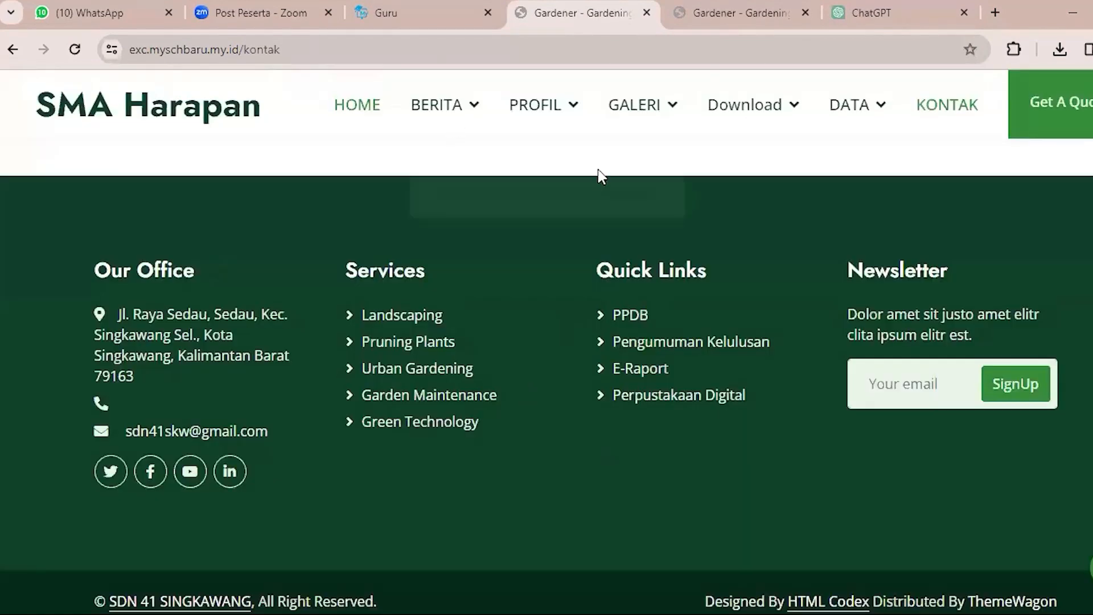
Return to the admin panel and look through the Konten entries from Sambutan to Konsultasi.
key("ctrl+shift+Tab")
left_click(71, 168)
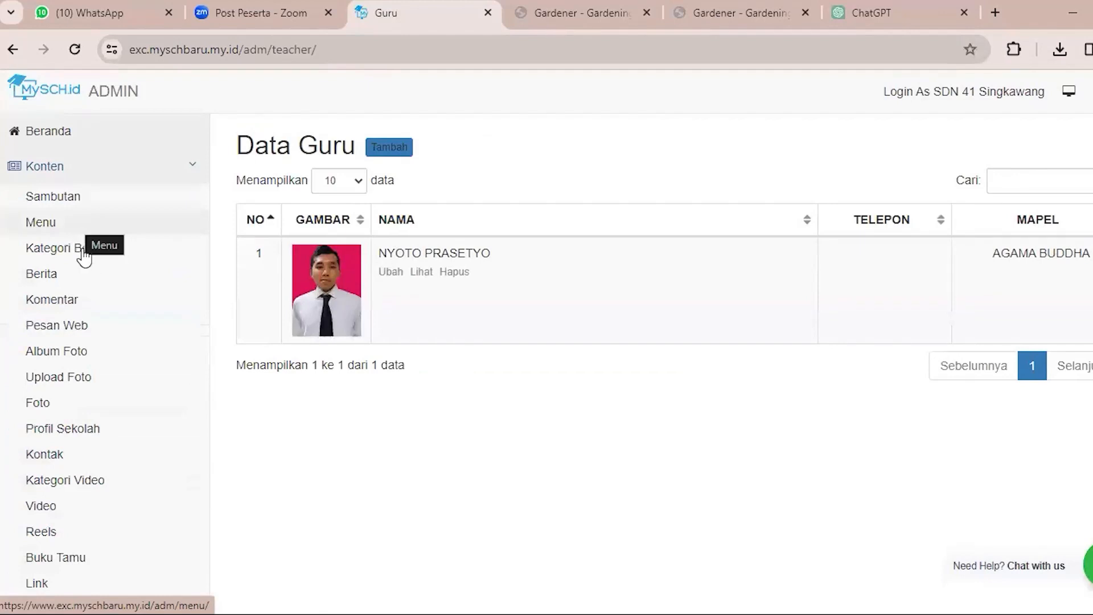
scroll(87, 359, "down", 8)
scroll(86, 360, "up", 8)
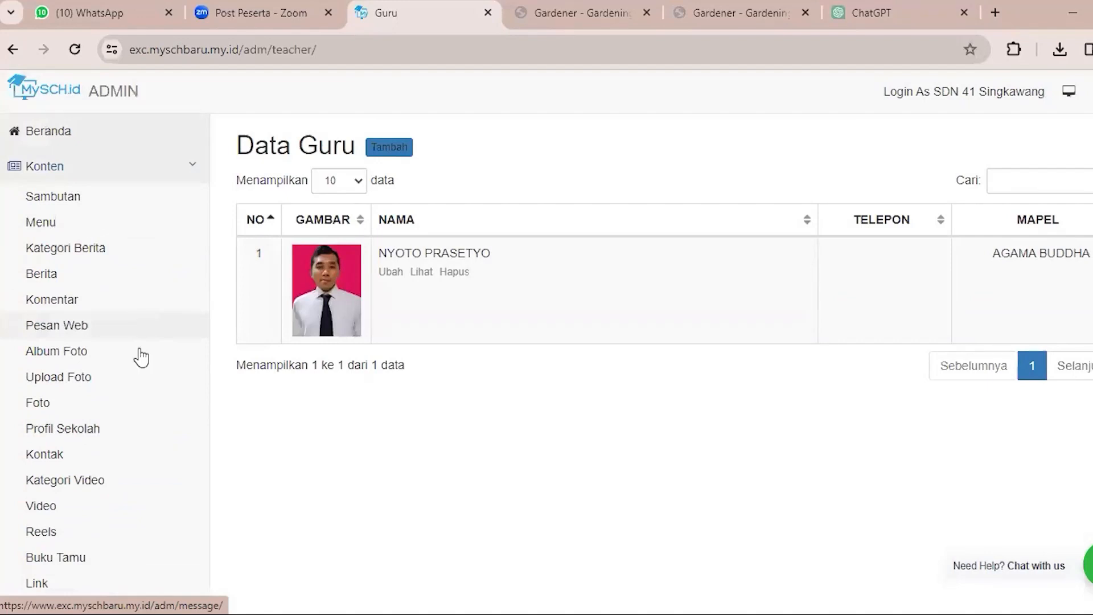
scroll(139, 368, "down", 6)
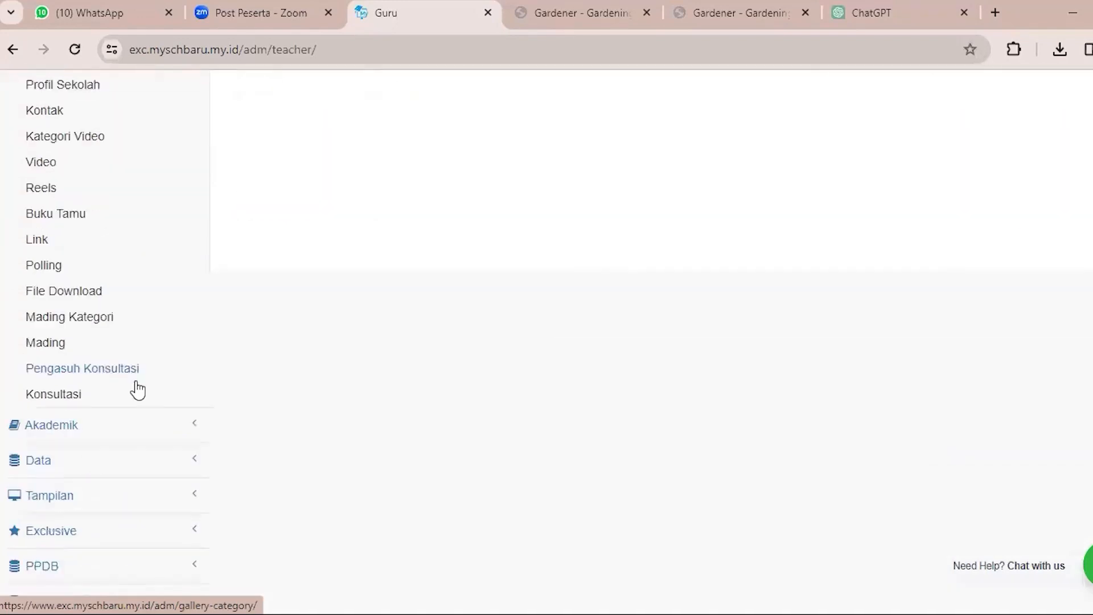
scroll(138, 391, "up", 6)
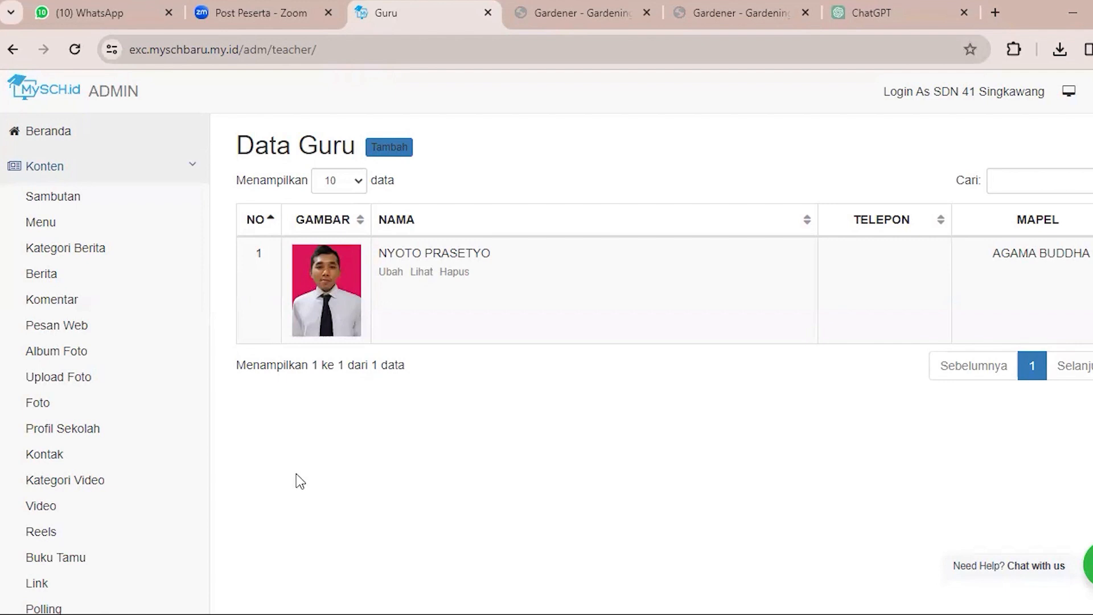
Apply the Collage design theme from the Exclusive Tema Desain gallery to the school website.
scroll(275, 483, "down", 8)
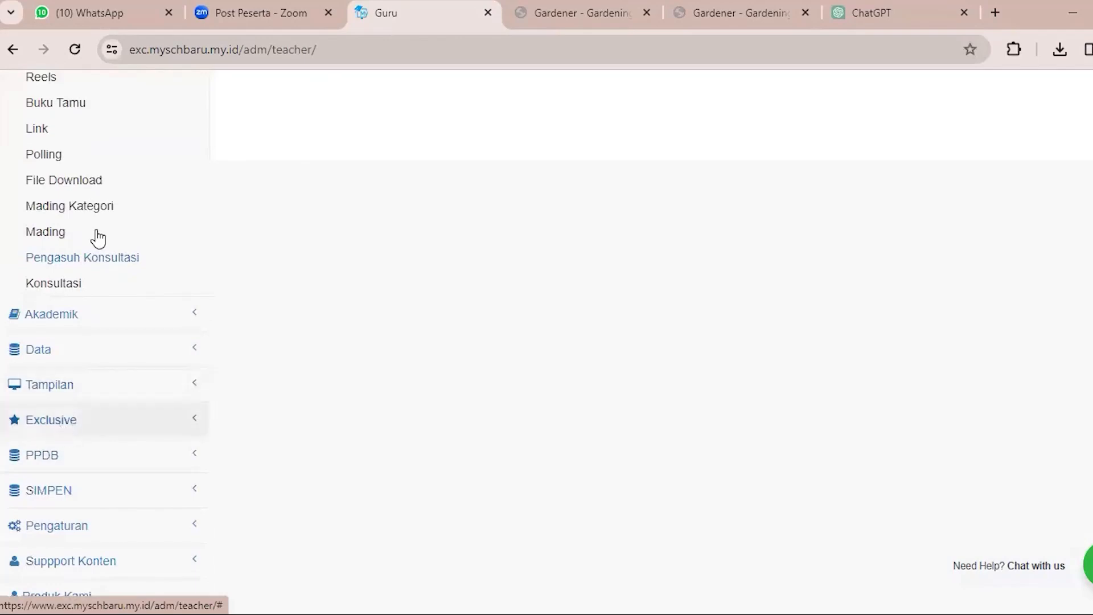
left_click(70, 211)
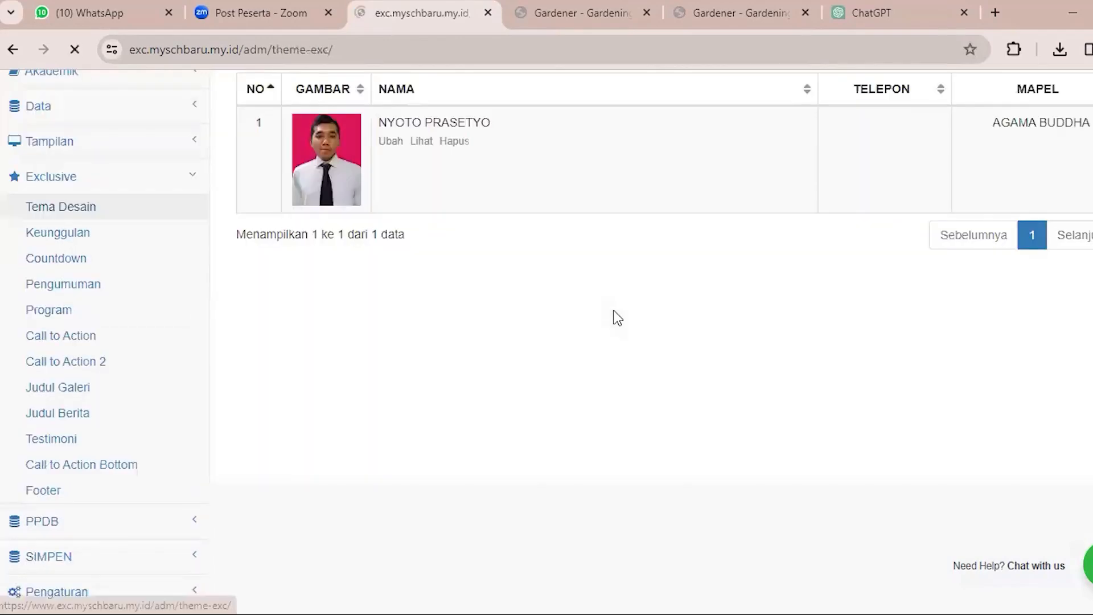
scroll(388, 448, "down", 3)
scroll(387, 454, "down", 2)
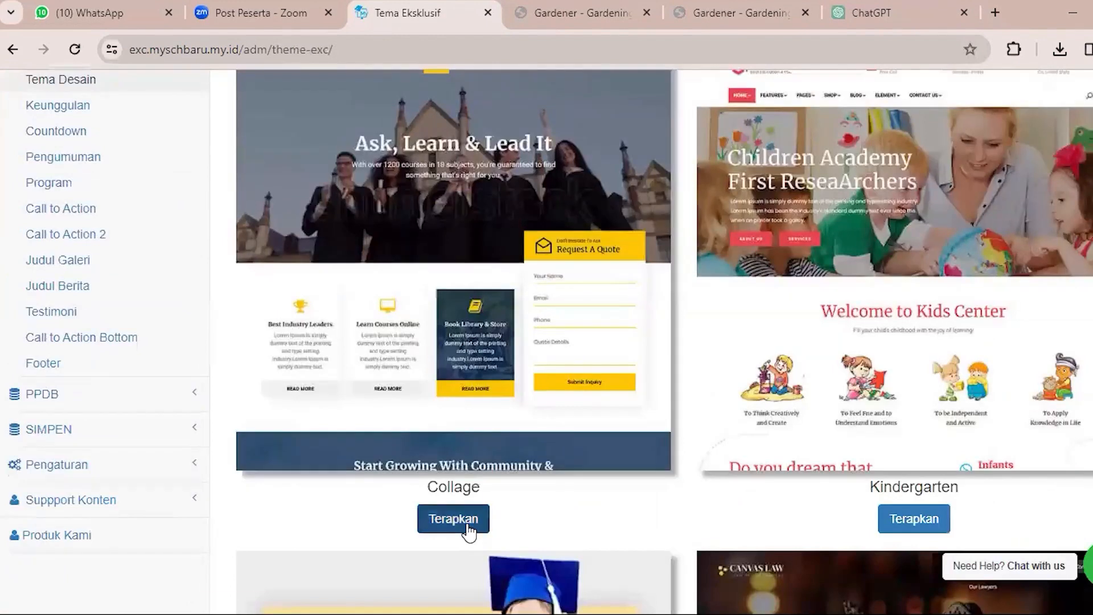
left_click(455, 519)
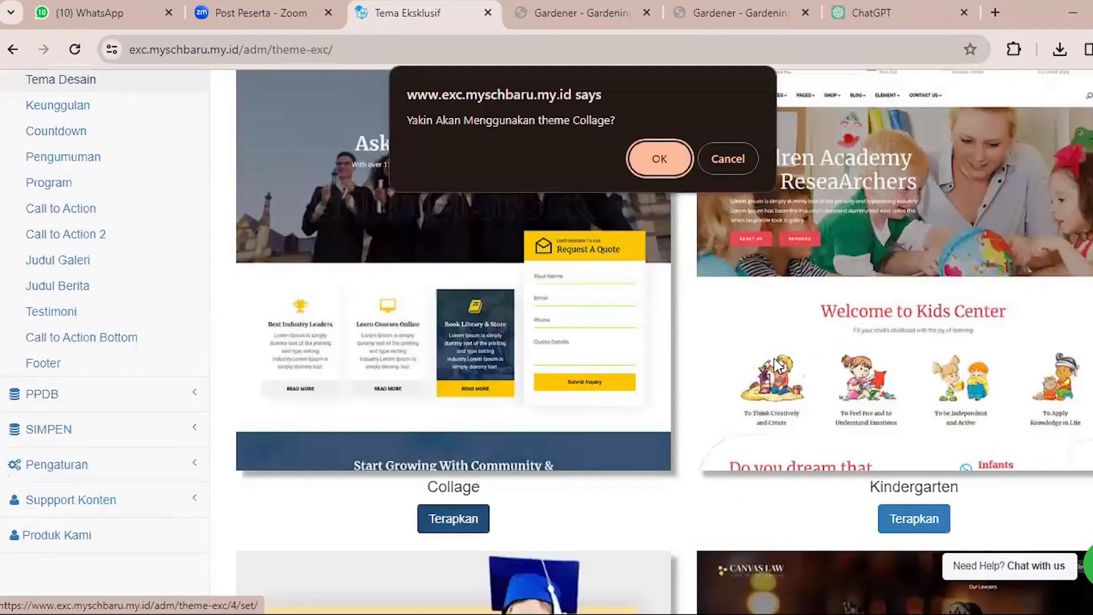
key("Return")
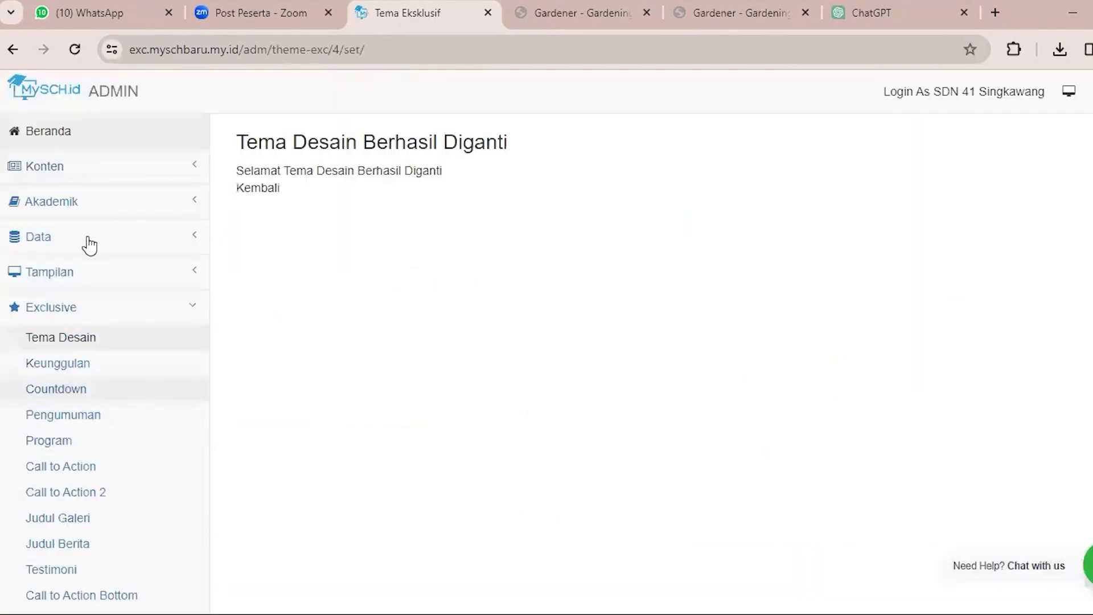
Open the Konten Menu list in the admin panel, then reload the public Kontak page and close the spare Gardener website tab.
left_click(91, 170)
left_click(118, 214)
left_click(617, 10)
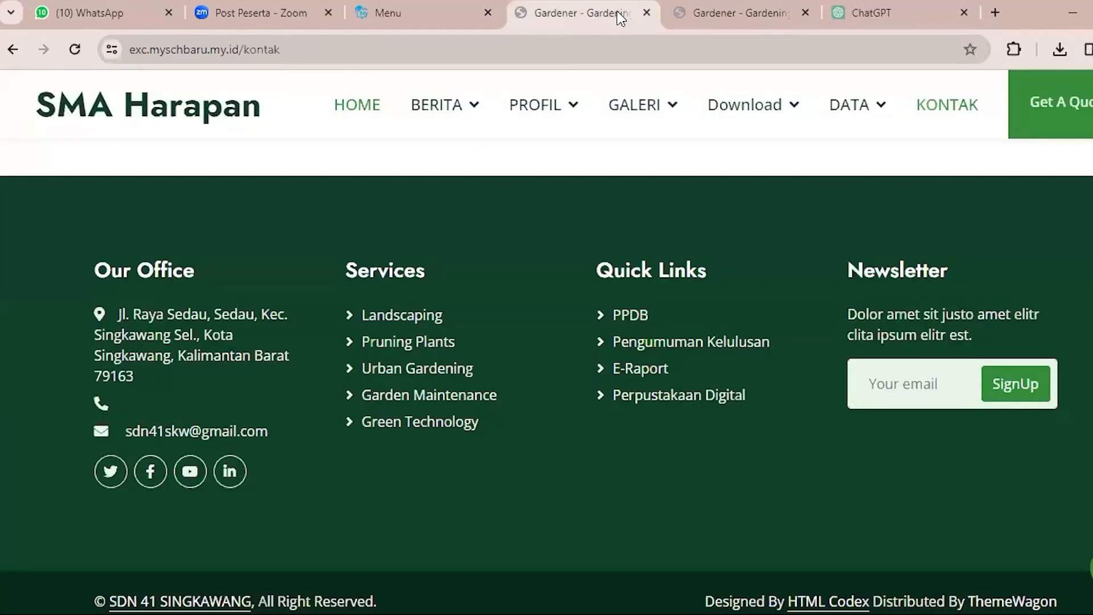
left_click(74, 51)
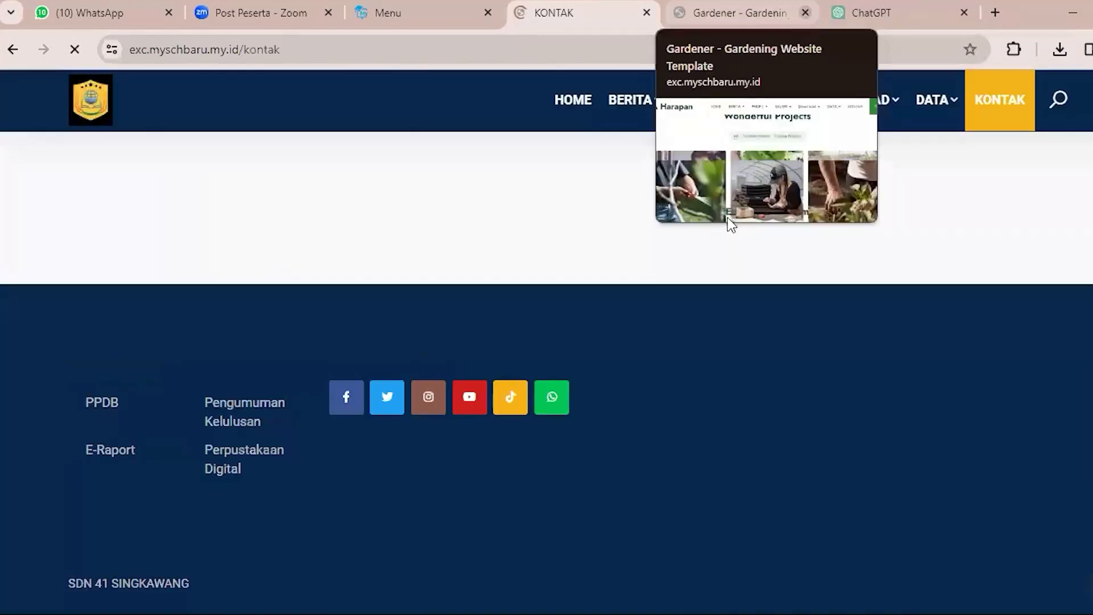
left_click(804, 13)
scroll(719, 340, "up", 9)
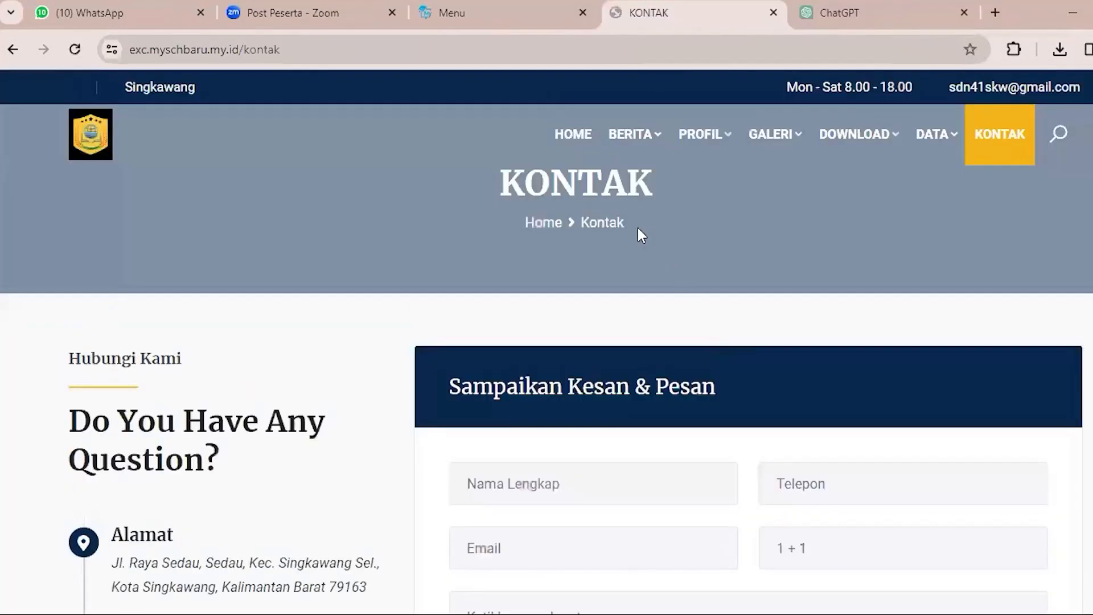
View the Implementasi Kurikulum Merdeka news page on the public website along with its other navigation entries.
mouse_move(633, 140)
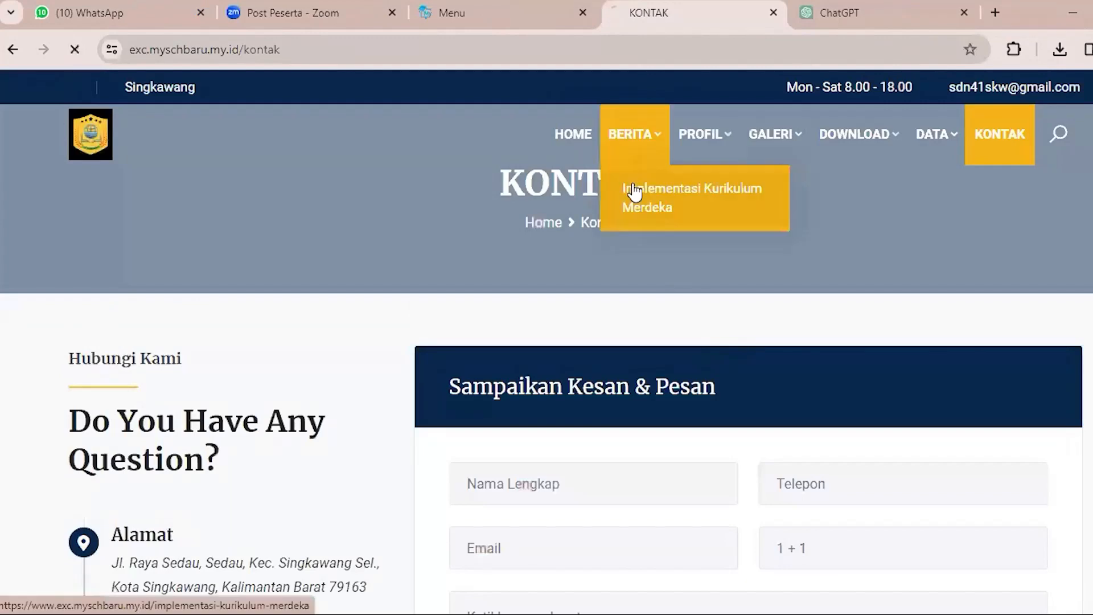
left_click(632, 190)
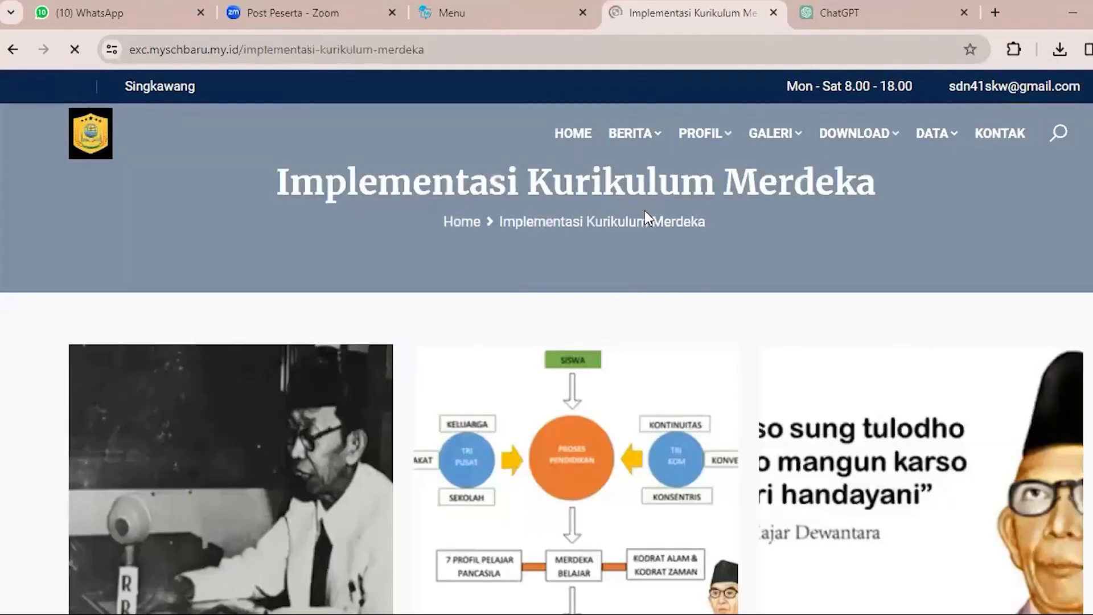
scroll(644, 209, "down", 1)
scroll(665, 263, "down", 15)
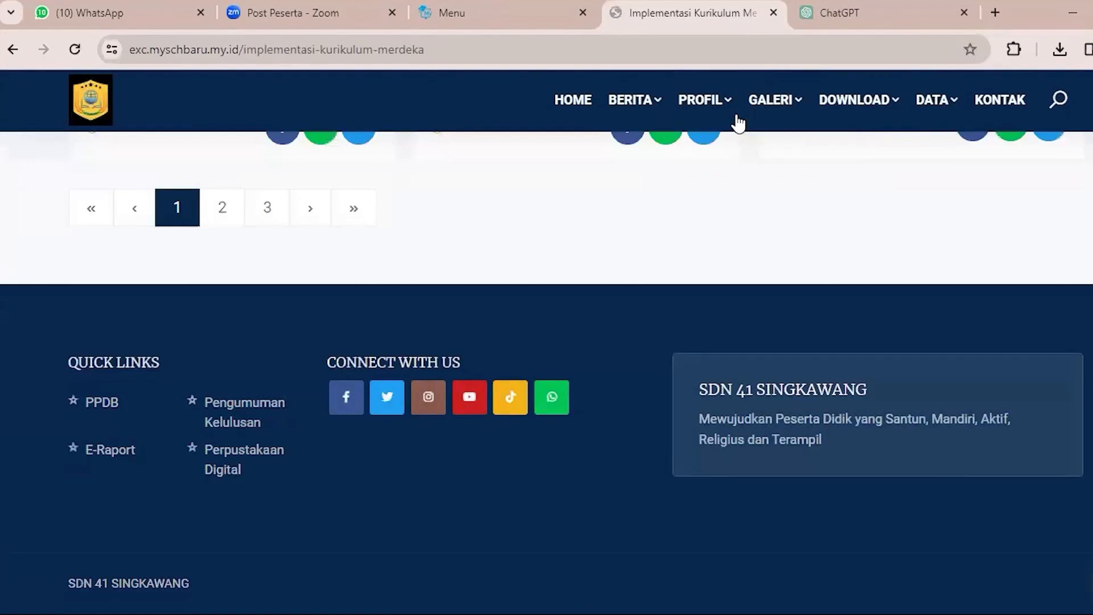
left_click(781, 117)
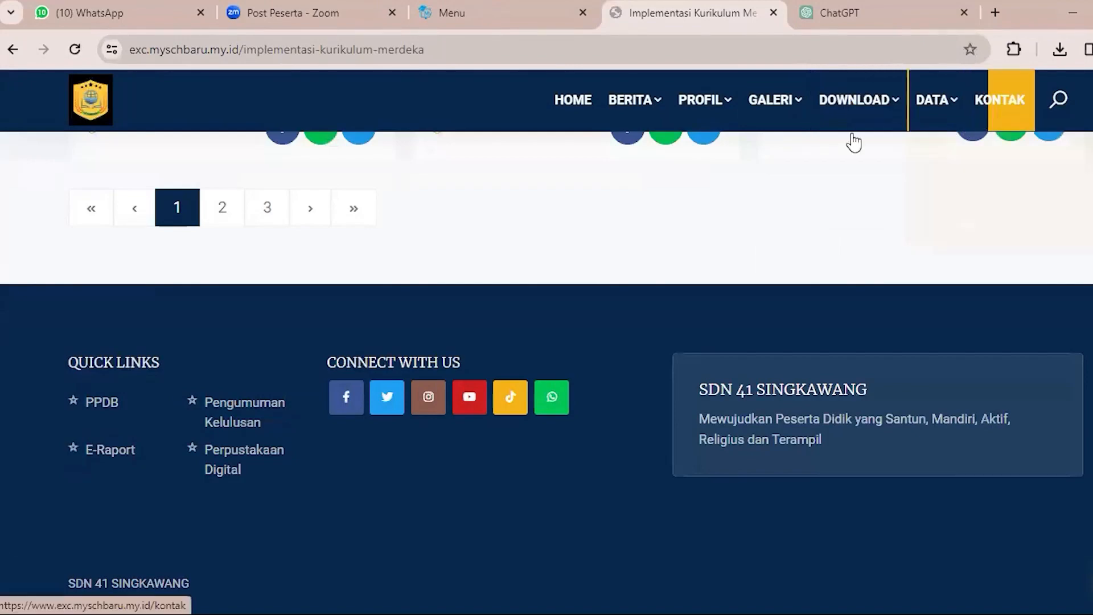
Return to the admin panel, review the Menu Halaman list, and open its page for adding a menu.
left_click(521, 2)
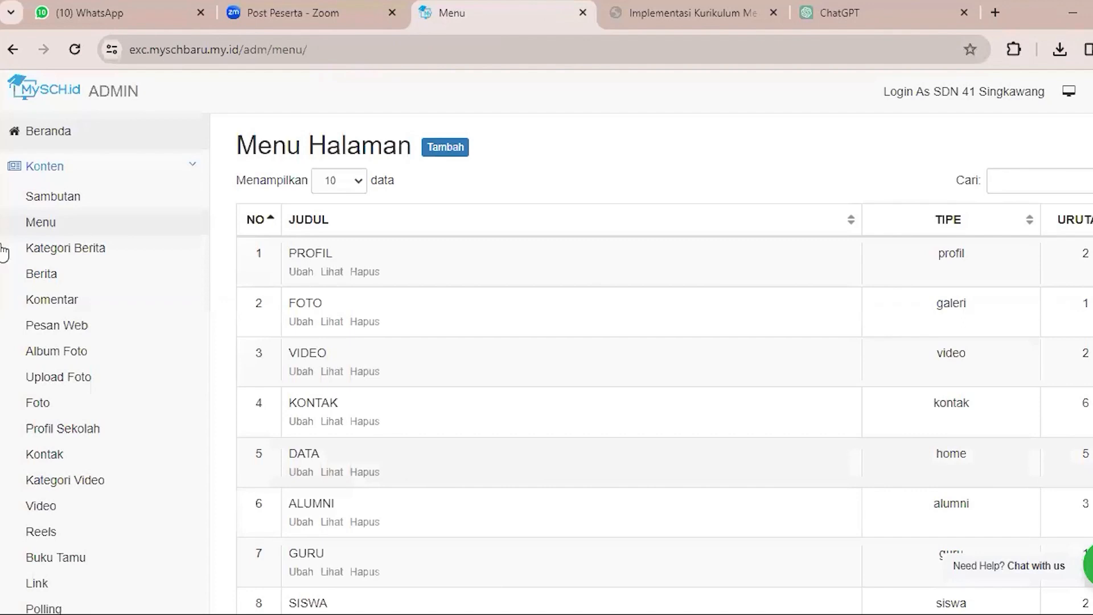
left_click(36, 220)
scroll(443, 208, "down", 6)
scroll(442, 212, "up", 6)
left_click(445, 151)
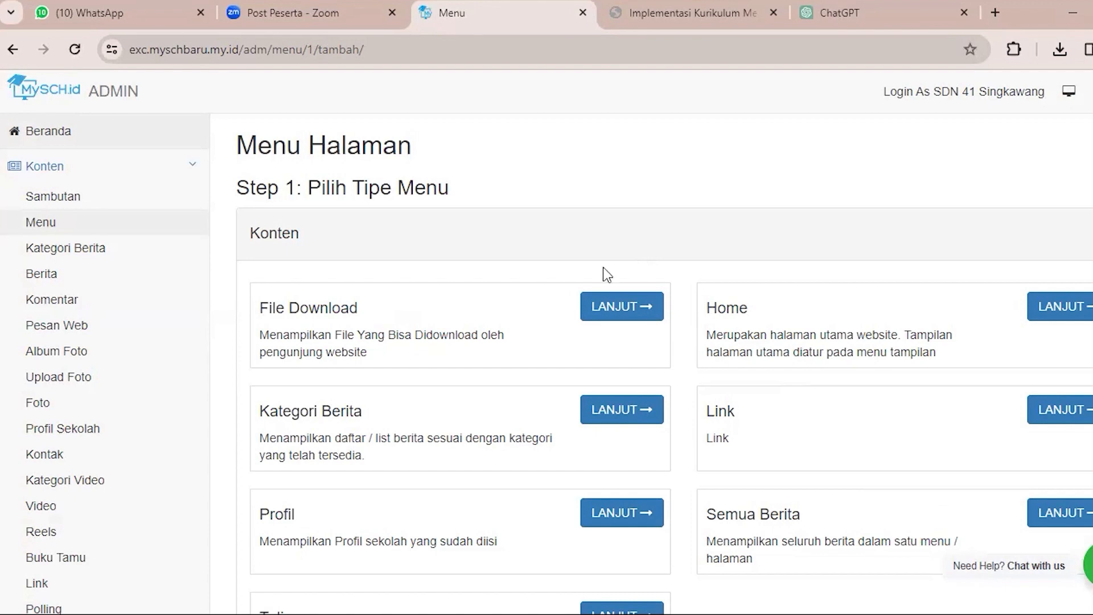
Check the existing news categories in the Kategori Berita list, then reopen the page for adding a menu.
left_click(147, 251)
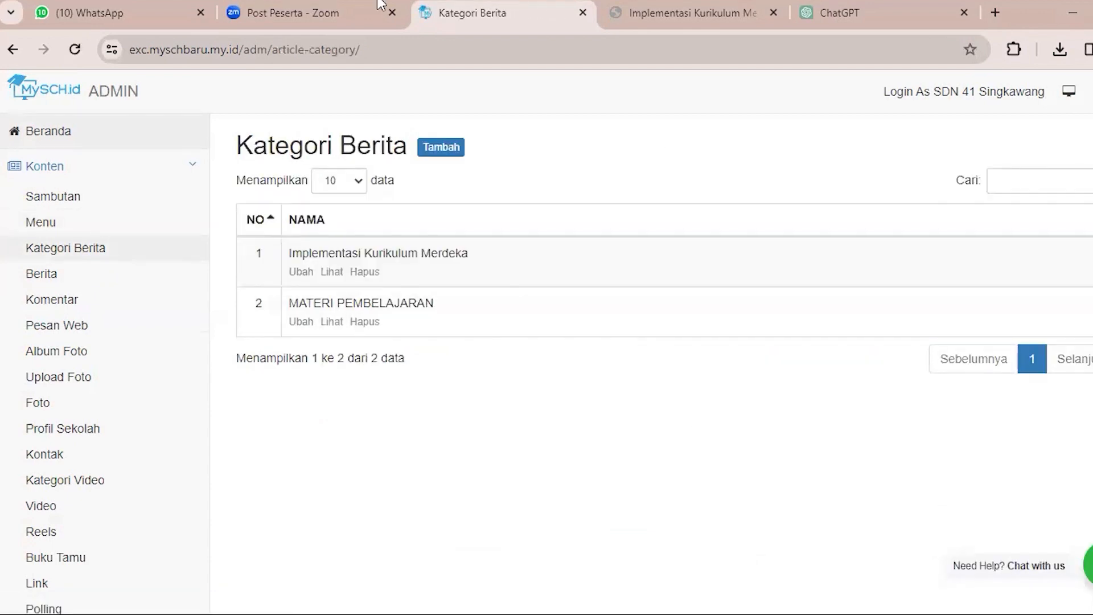
left_click(145, 225)
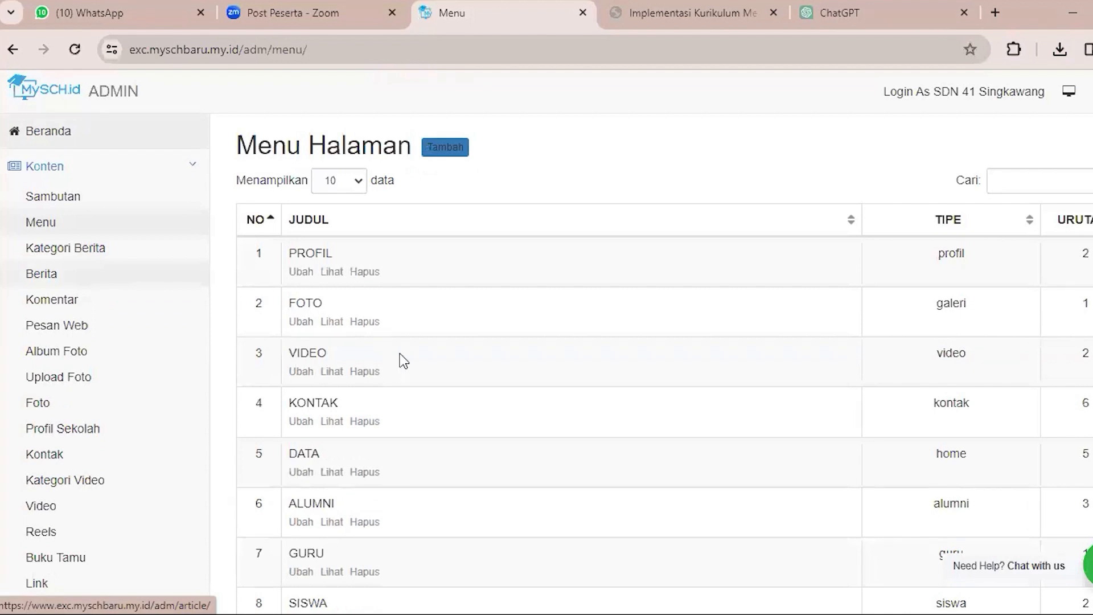
left_click(445, 147)
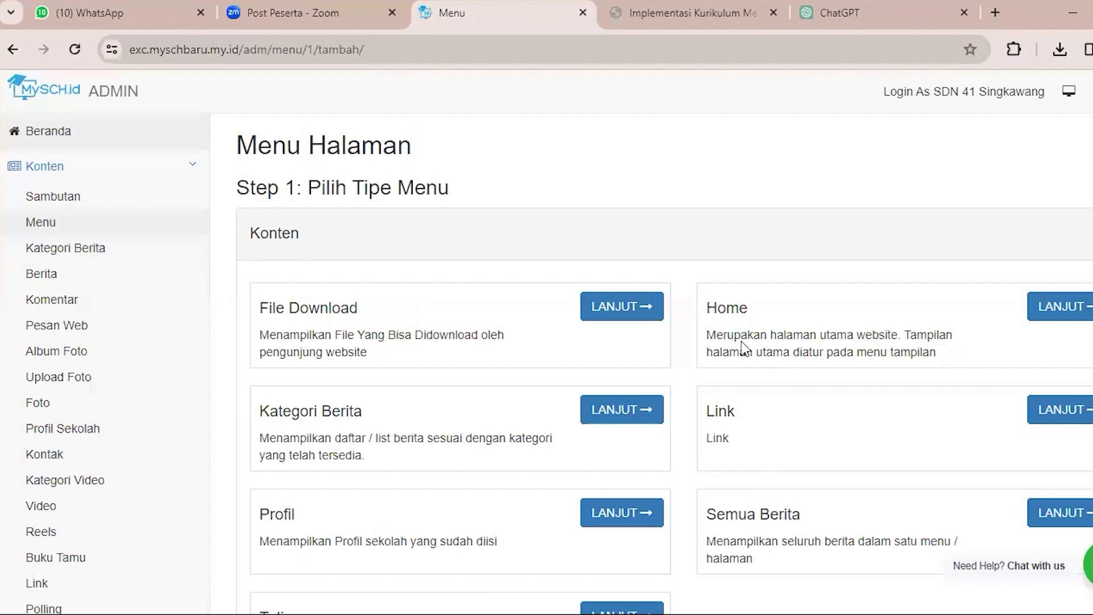
Examine the Konten and Media menu types under Pilih Tipe Menu, pointing out the heading and the File Download description.
scroll(708, 313, "down", 2)
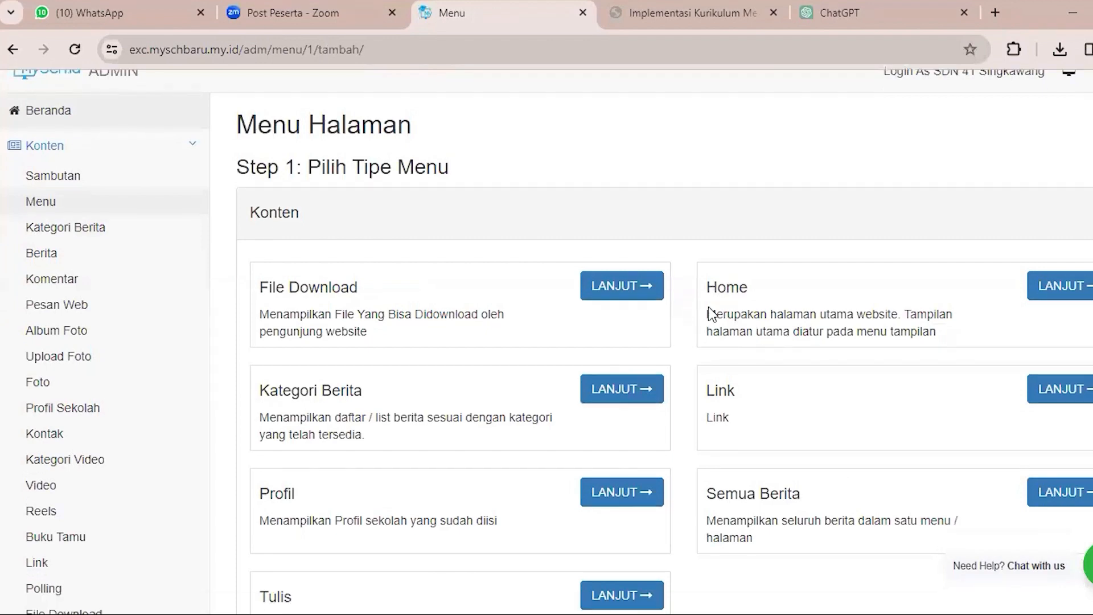
scroll(820, 407, "down", 3)
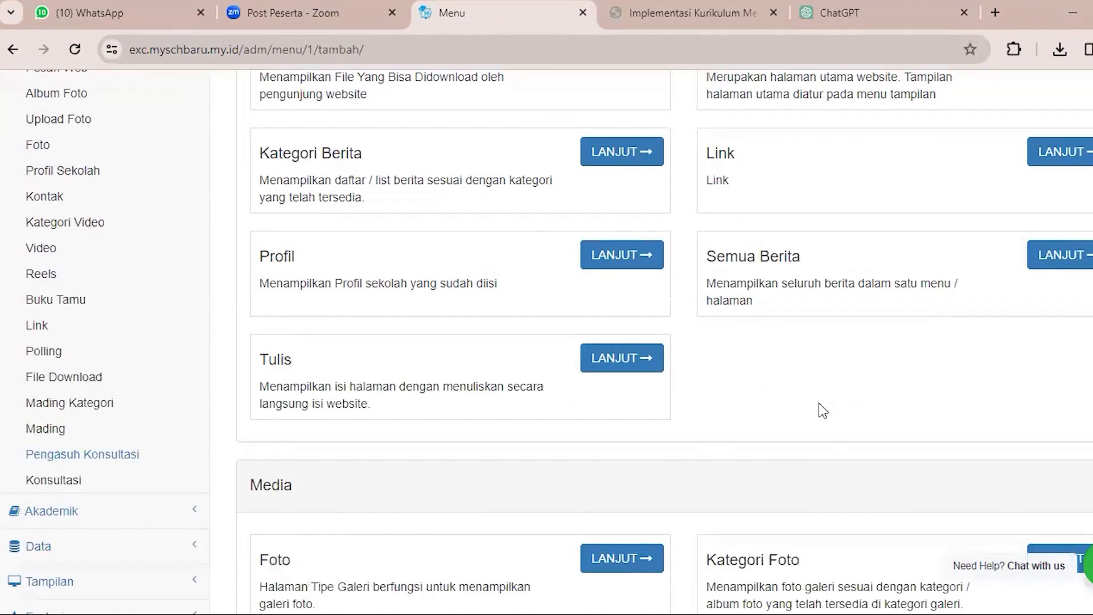
scroll(822, 407, "up", 5)
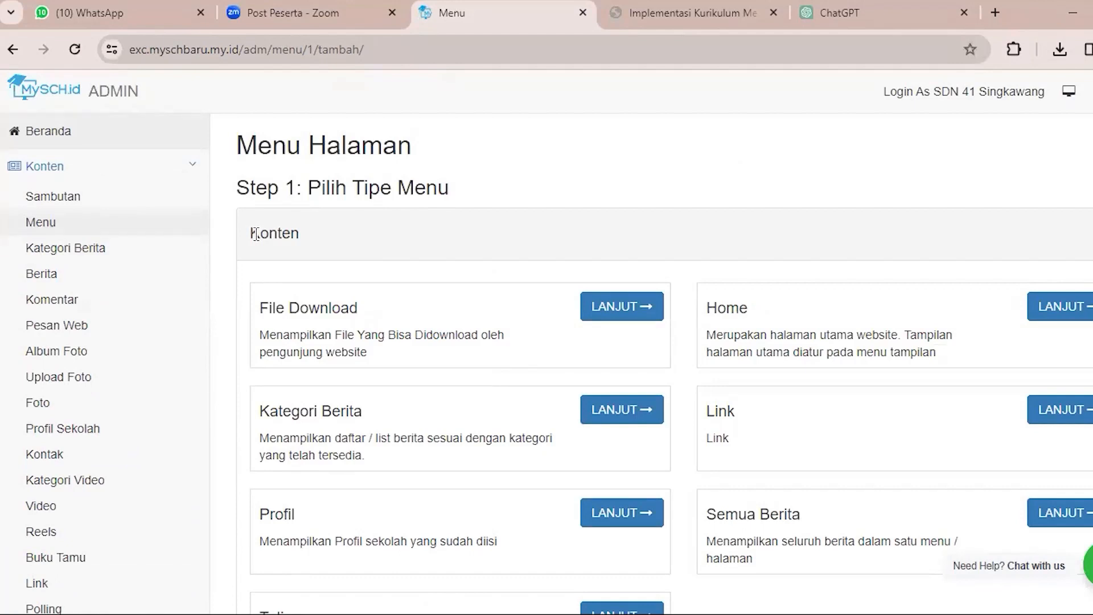
left_click_drag(306, 191, 476, 227)
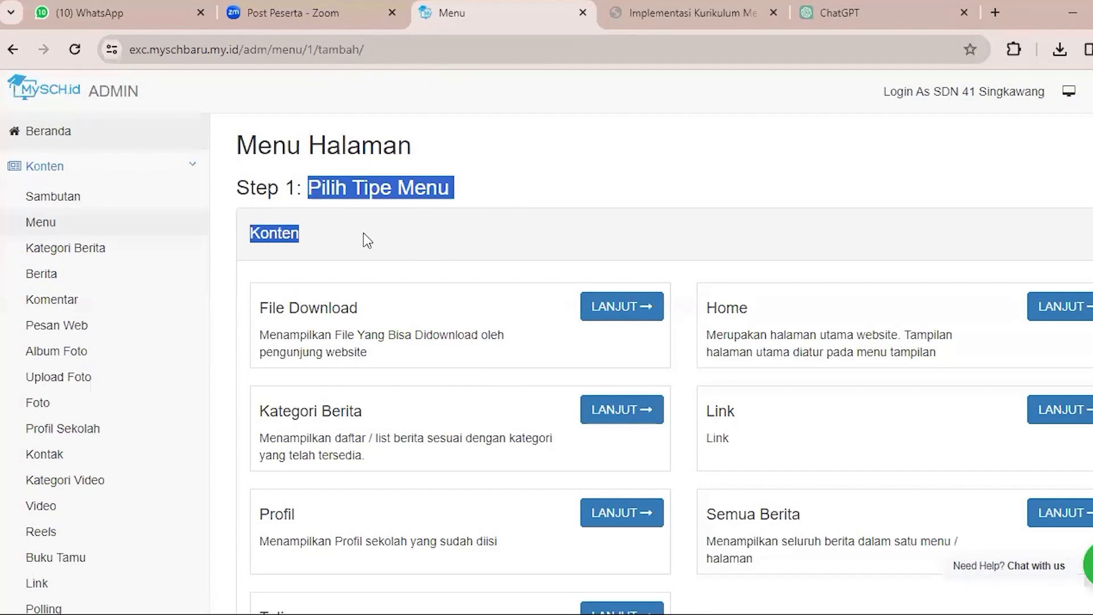
left_click(344, 245)
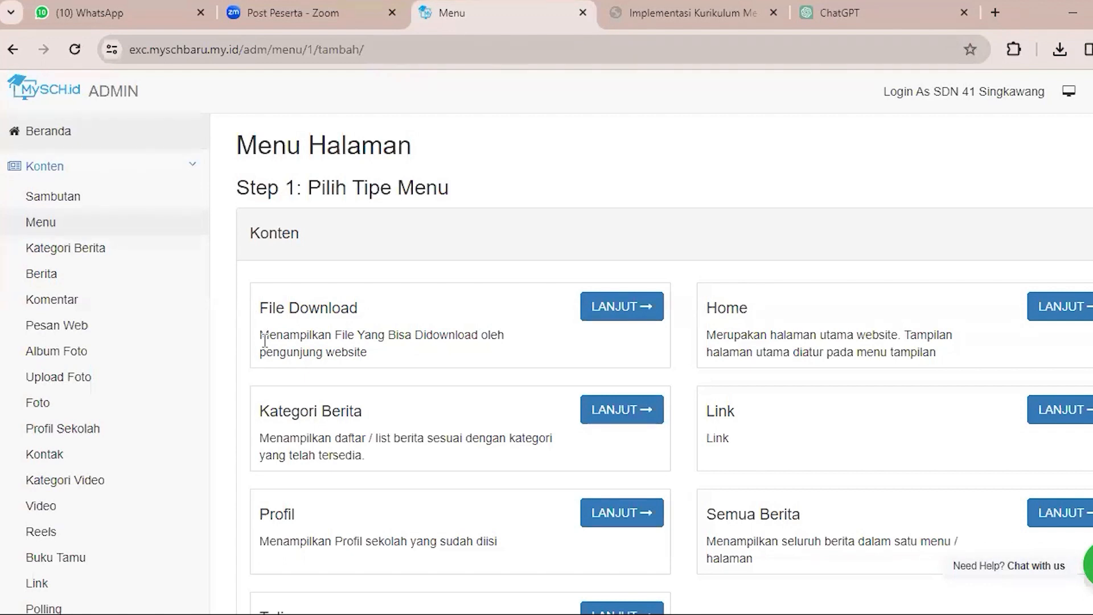
left_click_drag(262, 337, 389, 350)
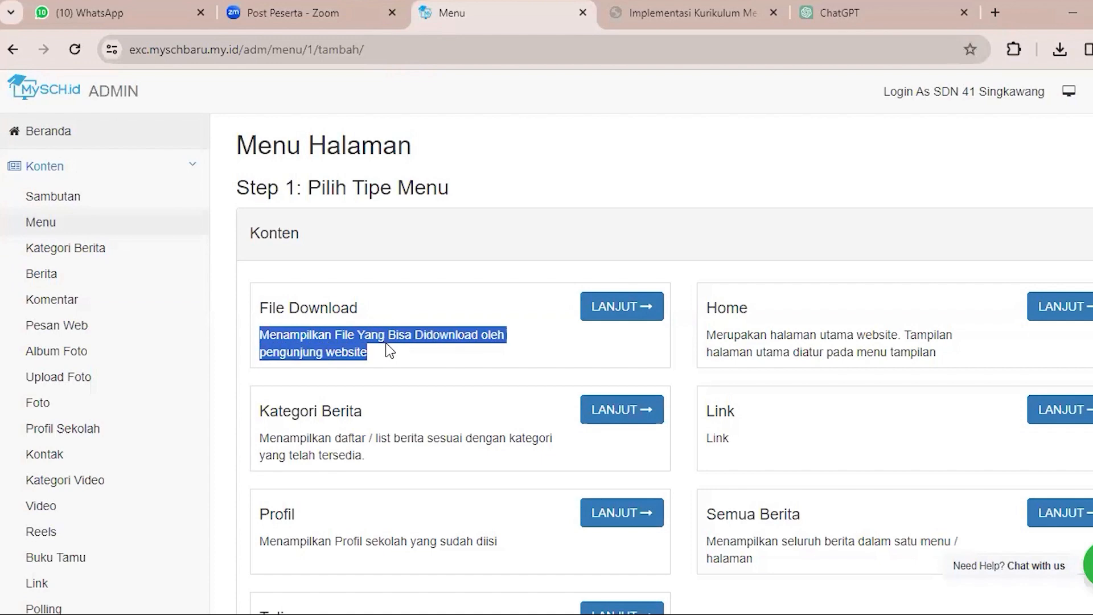
left_click(374, 359)
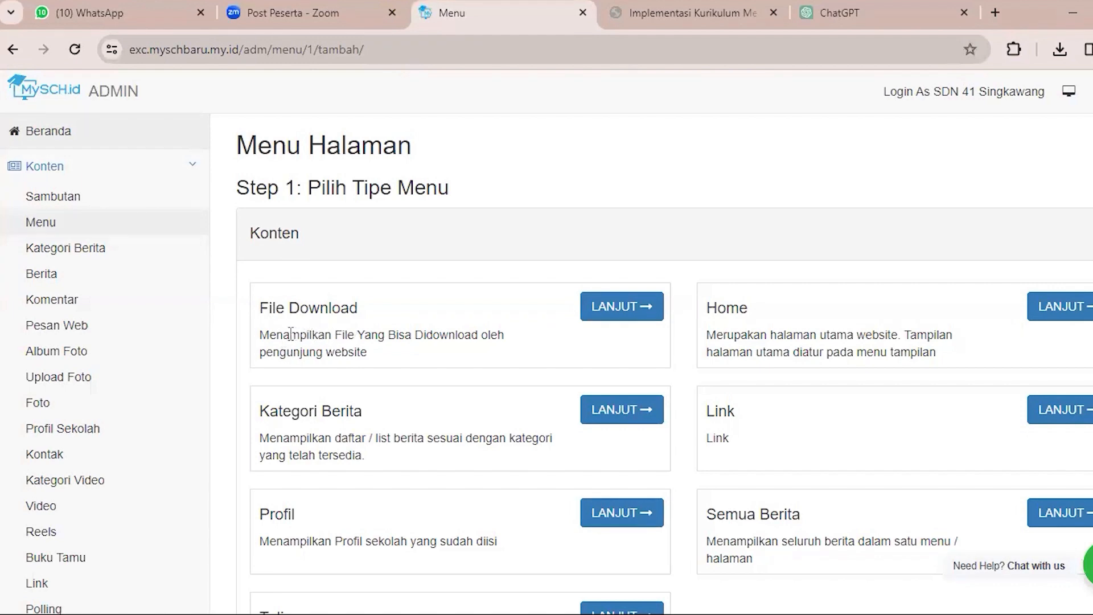
Examine the available menu types under Konten, Media and Data, pointing out the File Download and Kategori Berita descriptions.
left_click_drag(261, 334, 426, 348)
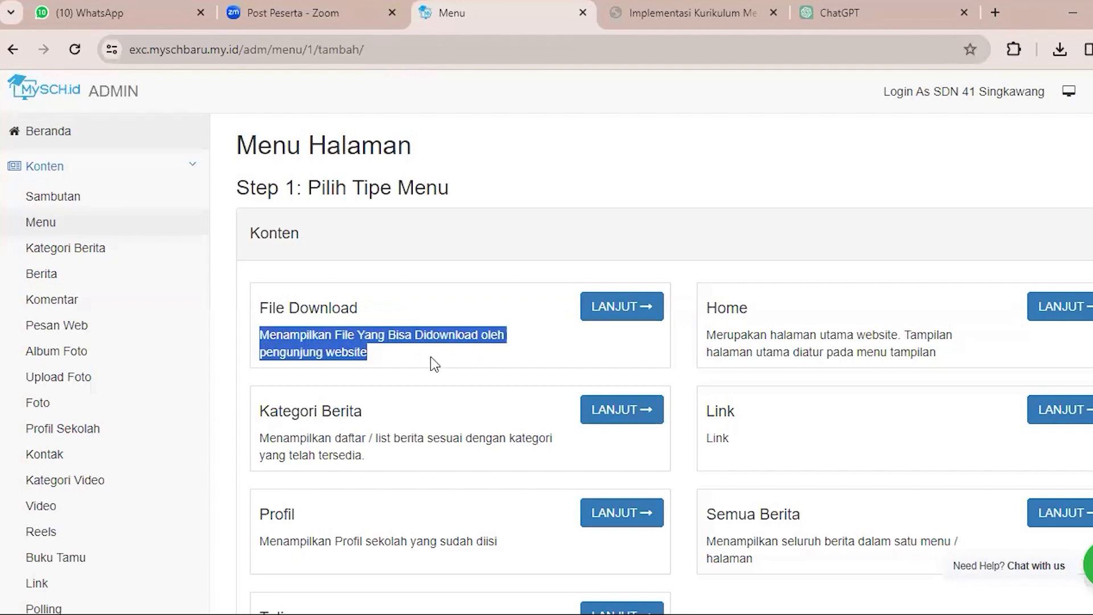
left_click(436, 364)
scroll(435, 364, "down", 3)
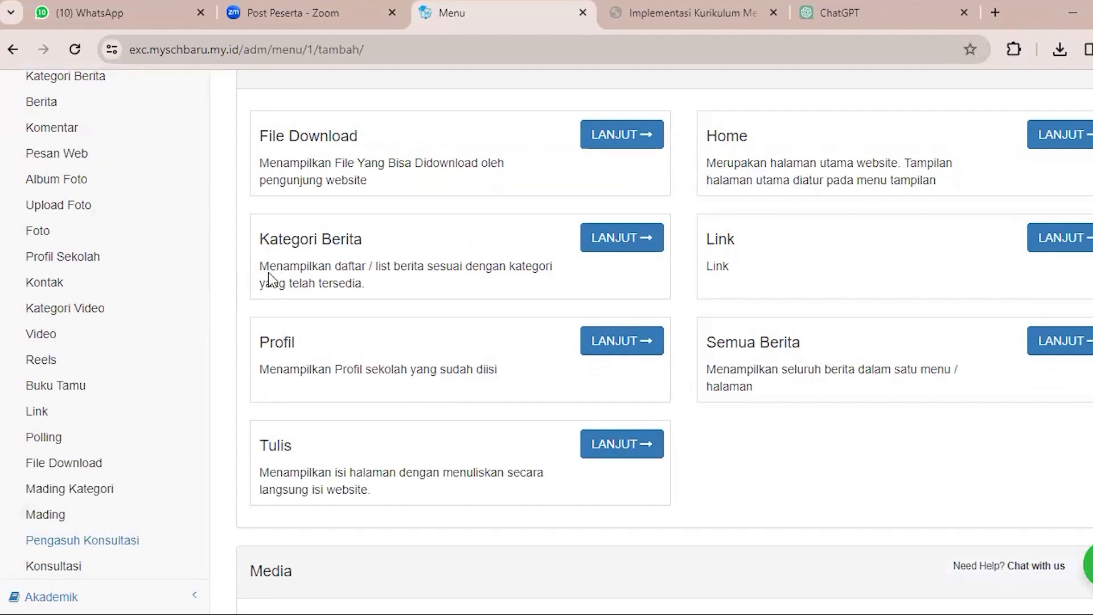
left_click_drag(270, 266, 453, 293)
left_click(452, 293)
scroll(453, 299, "down", 3)
scroll(454, 304, "down", 3)
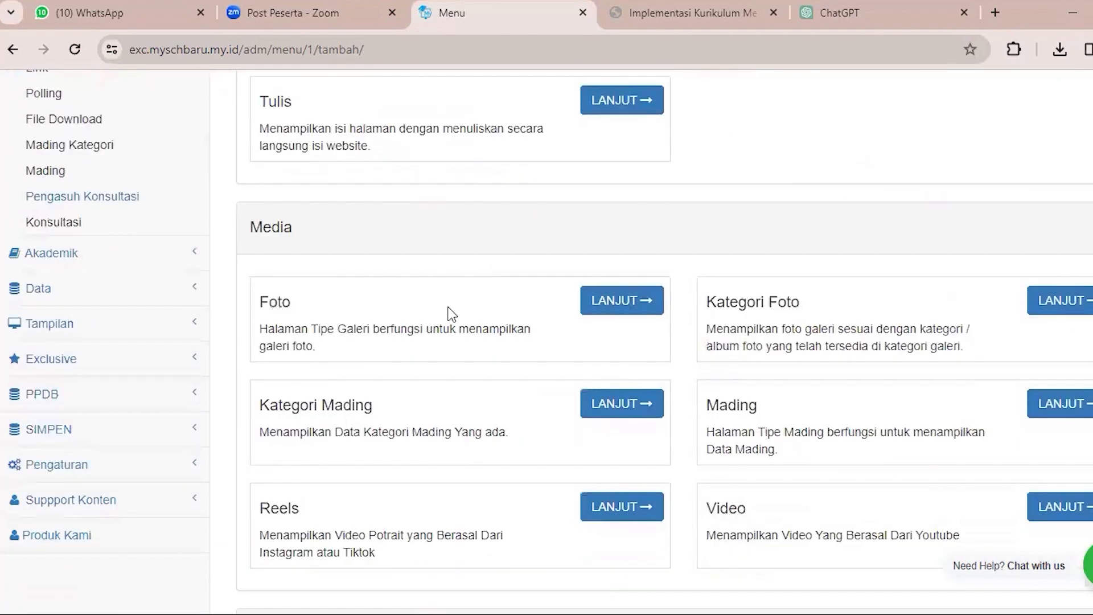
scroll(570, 320, "down", 15)
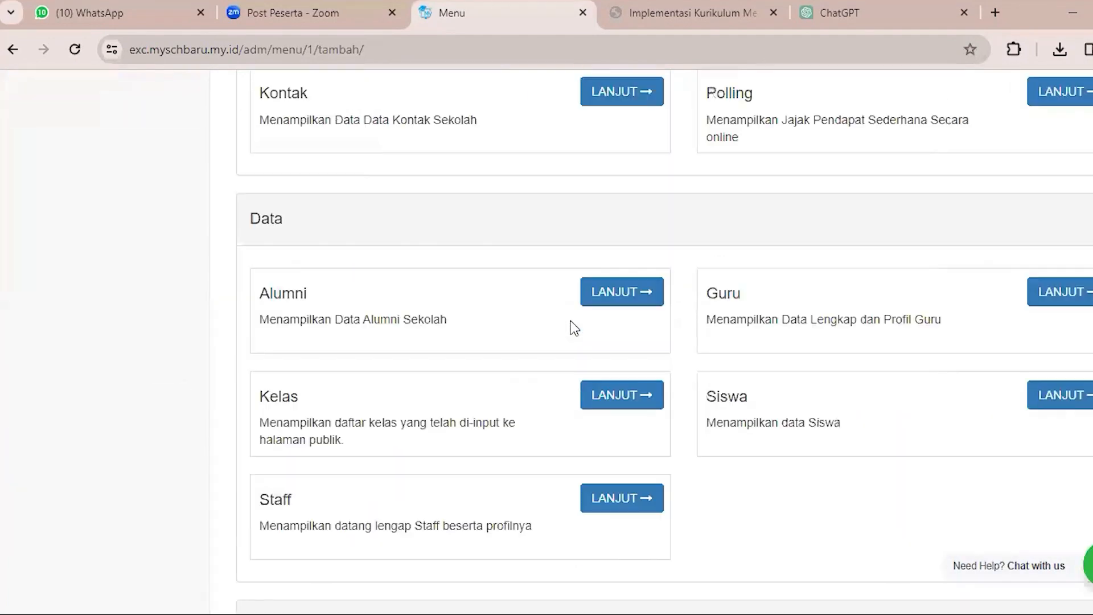
scroll(571, 331, "up", 20)
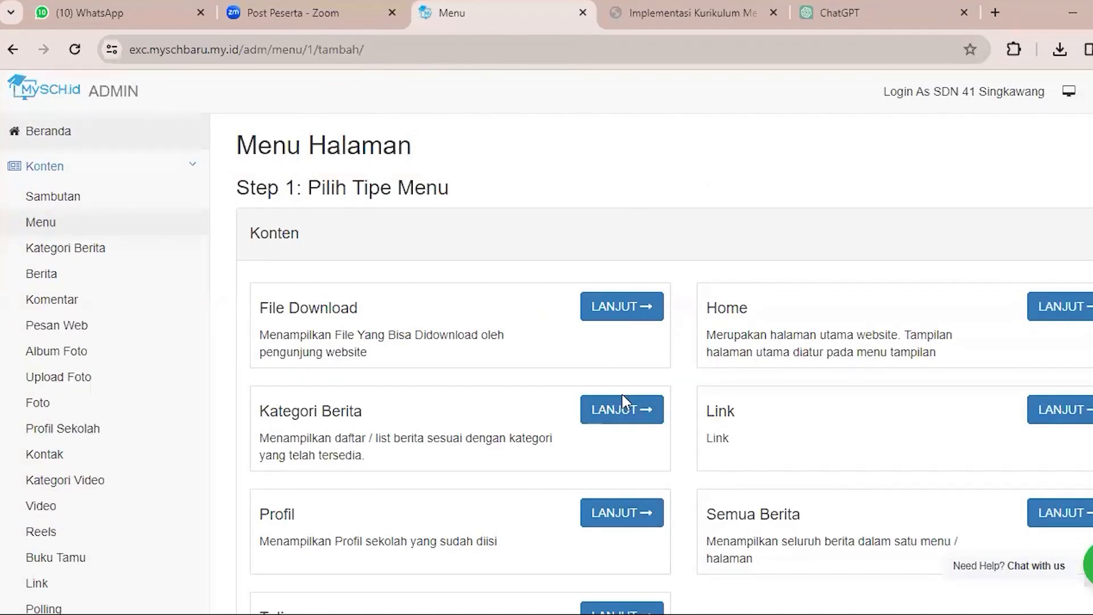
scroll(743, 394, "down", 3)
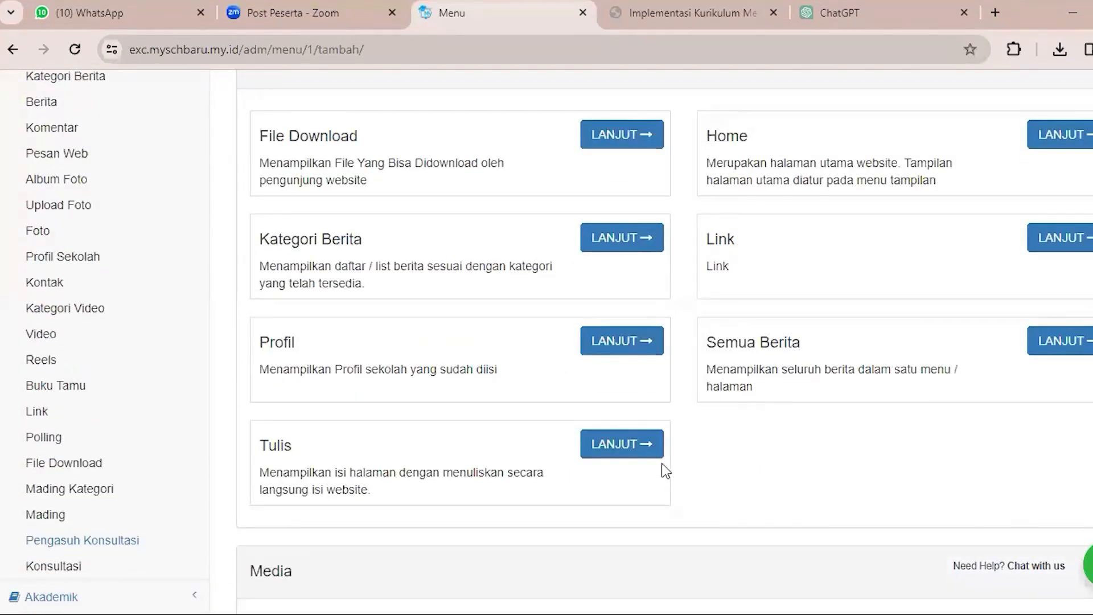
scroll(623, 458, "up", 2)
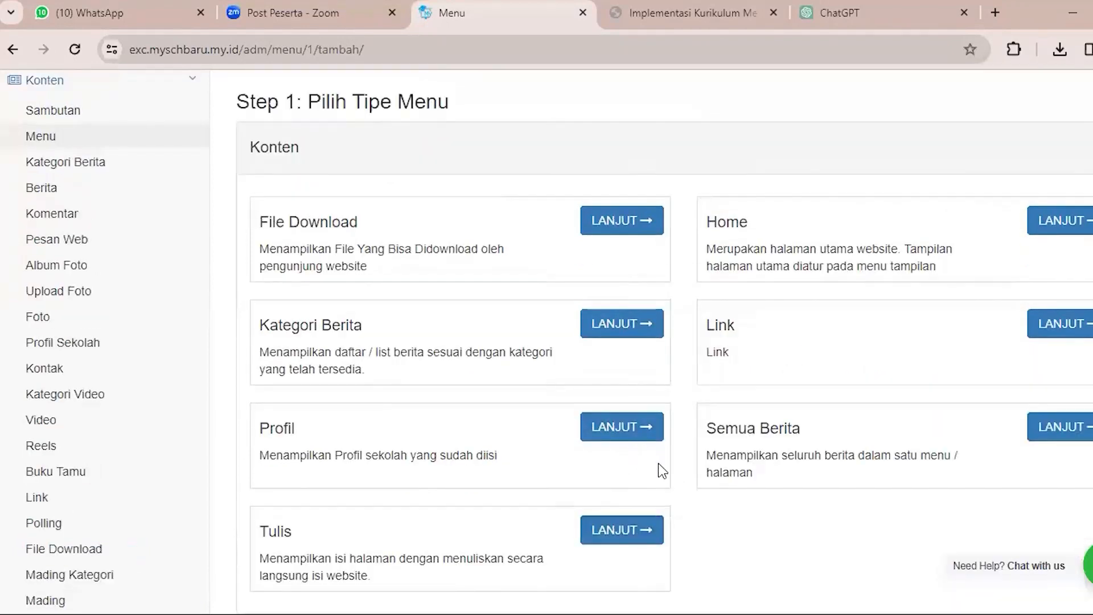
Choose the Tulis menu type and enter "Visi Misi Sekolah" as the page title.
scroll(658, 463, "down", 2)
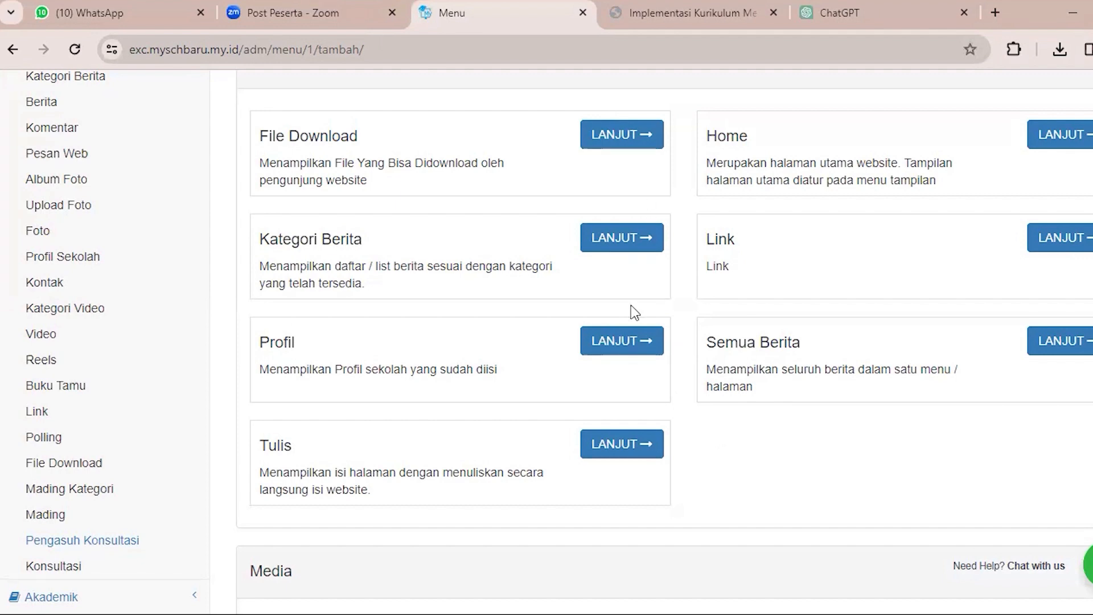
left_click_drag(259, 445, 378, 491)
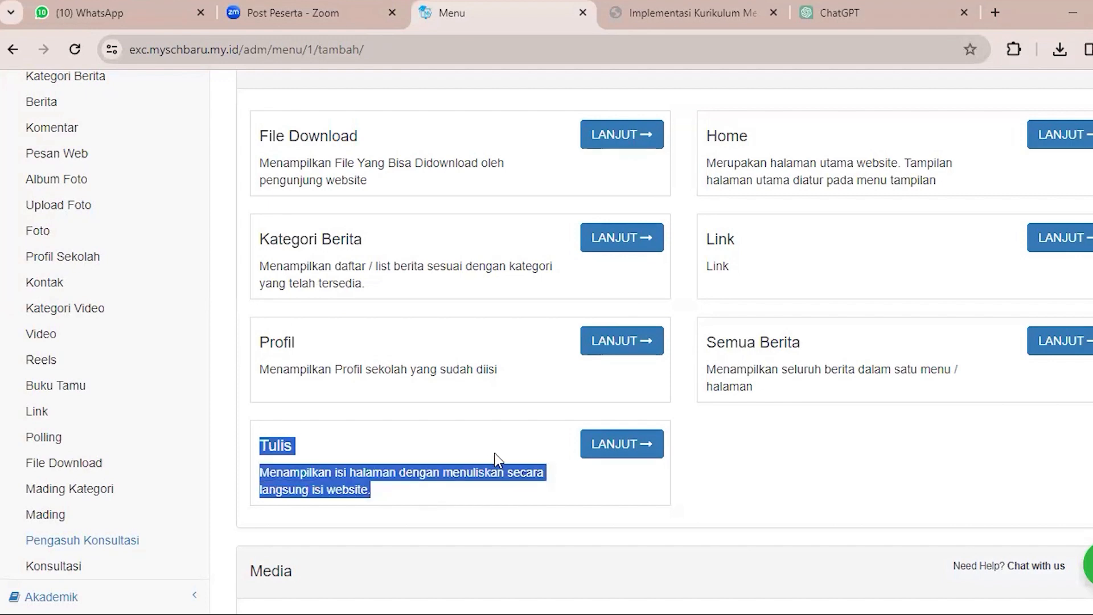
left_click(608, 450)
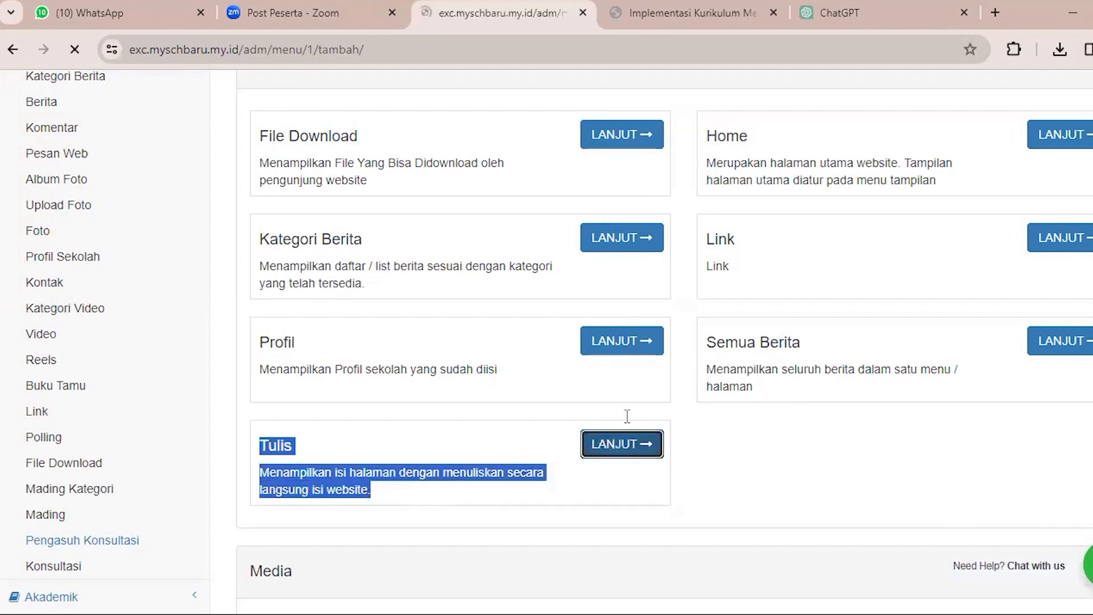
left_click(575, 222)
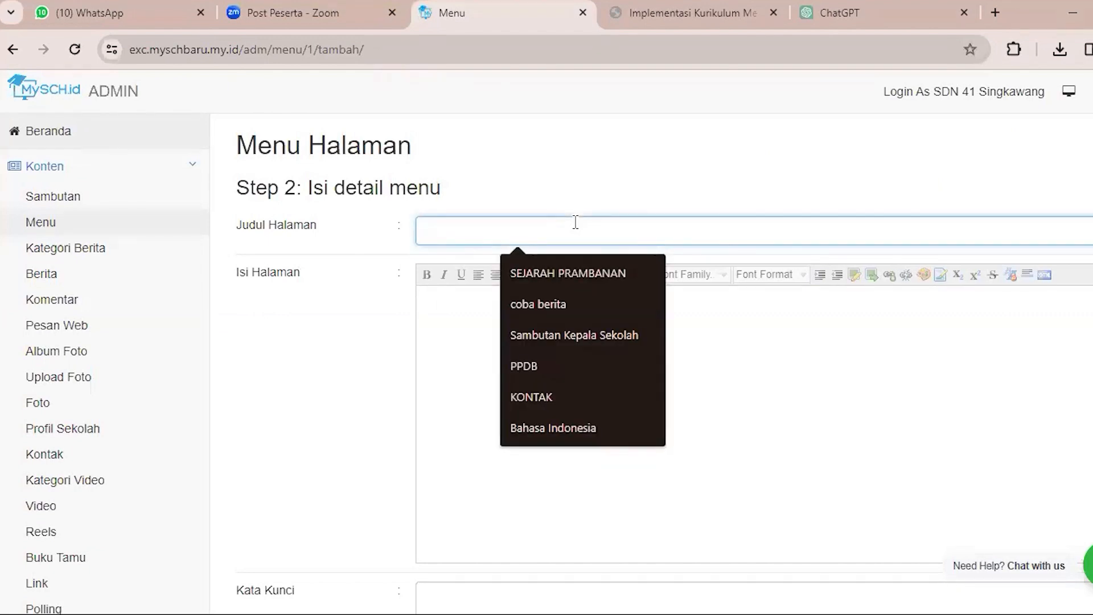
type("V")
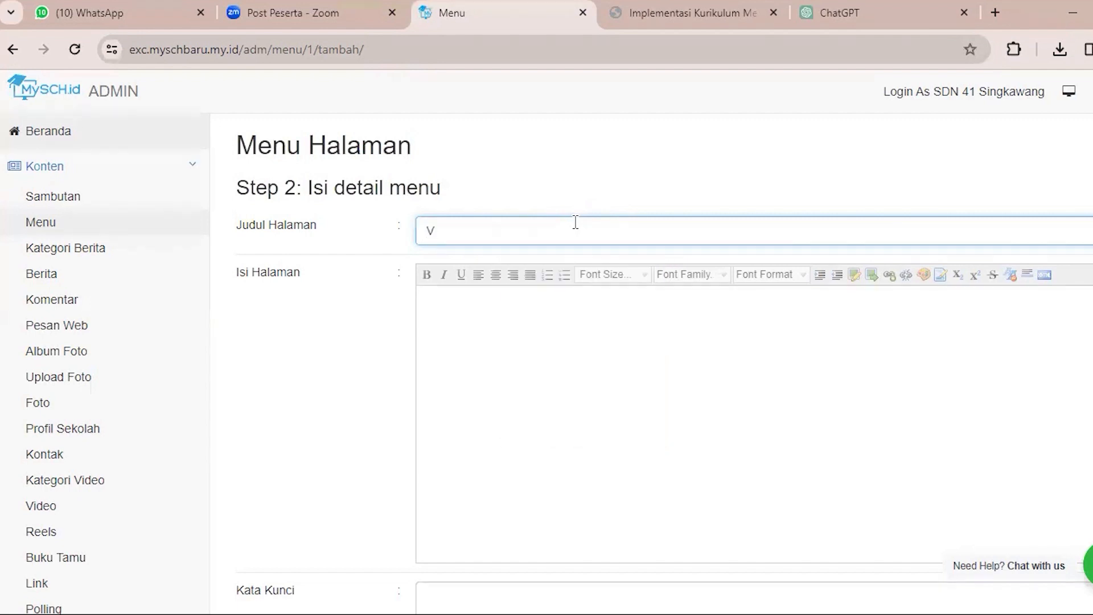
type("isi Misi Sekolah")
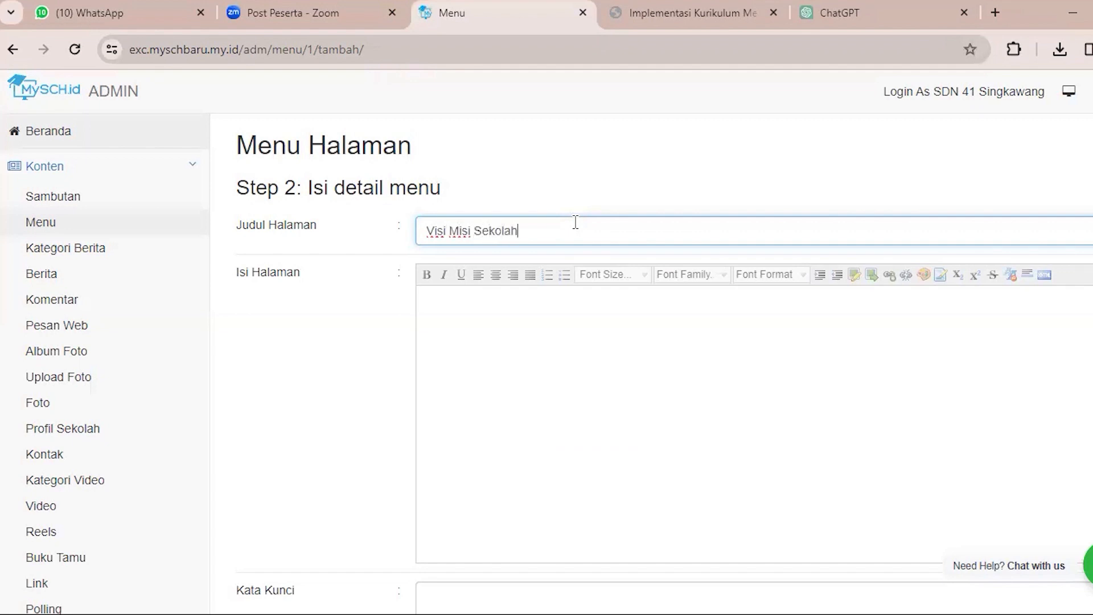
key("Tab")
Copy the title "Visi Misi Sekolah" into the page content and the Kata Kunci field, and save the menu.
left_click_drag(525, 234, 424, 230)
key("ctrl+c")
left_click(448, 308)
key("ctrl+v")
scroll(448, 308, "down", 5)
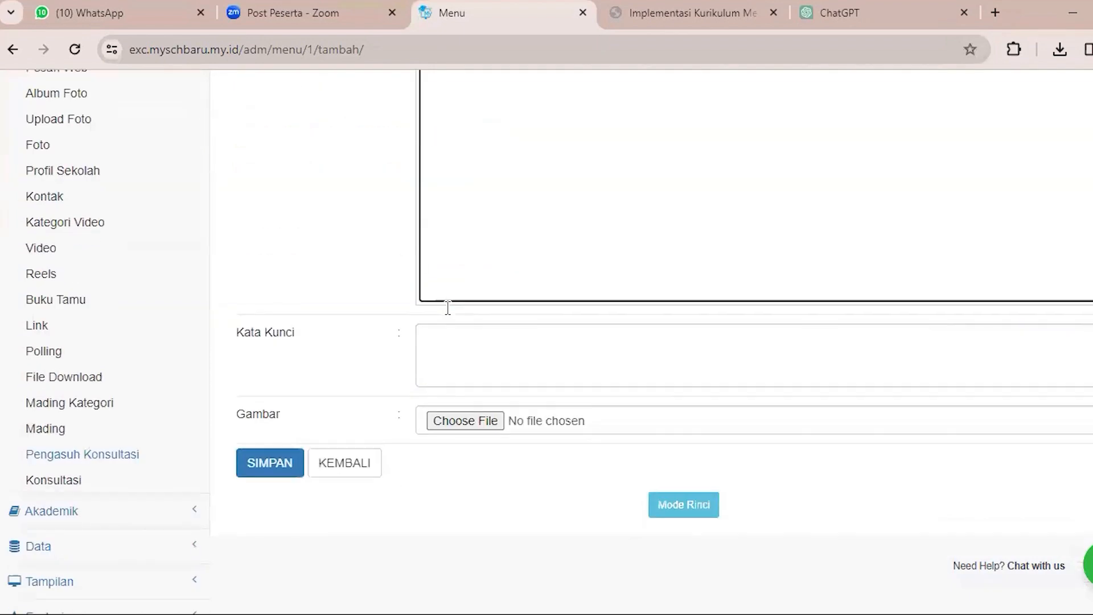
left_click(513, 345)
key("ctrl+v")
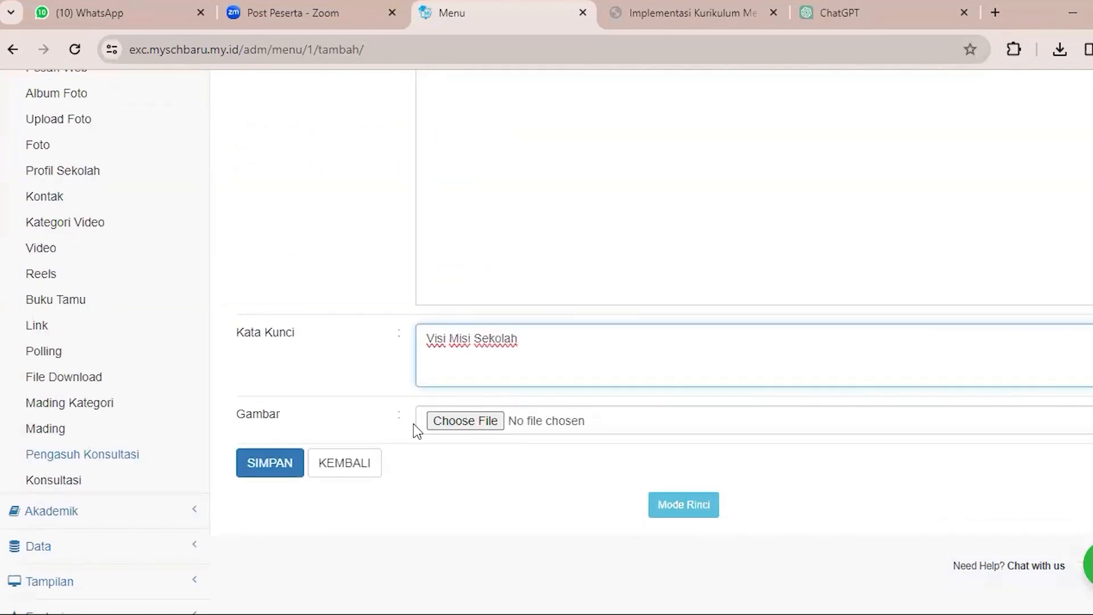
left_click(272, 464)
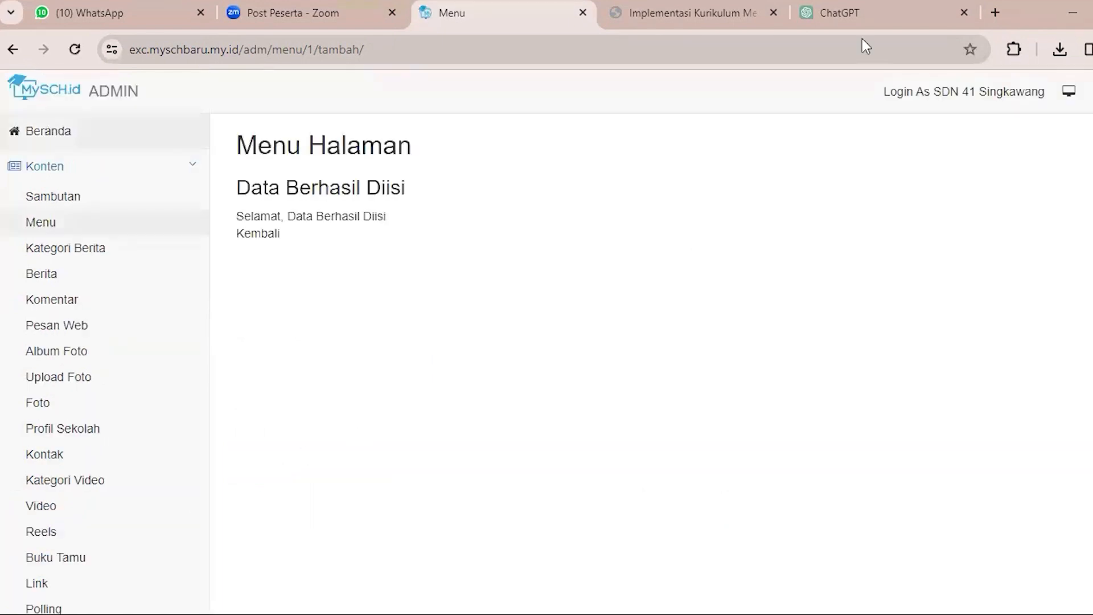
Reload the public website and open its Visi Misi Sekolah menu to check the page content.
left_click(691, 13)
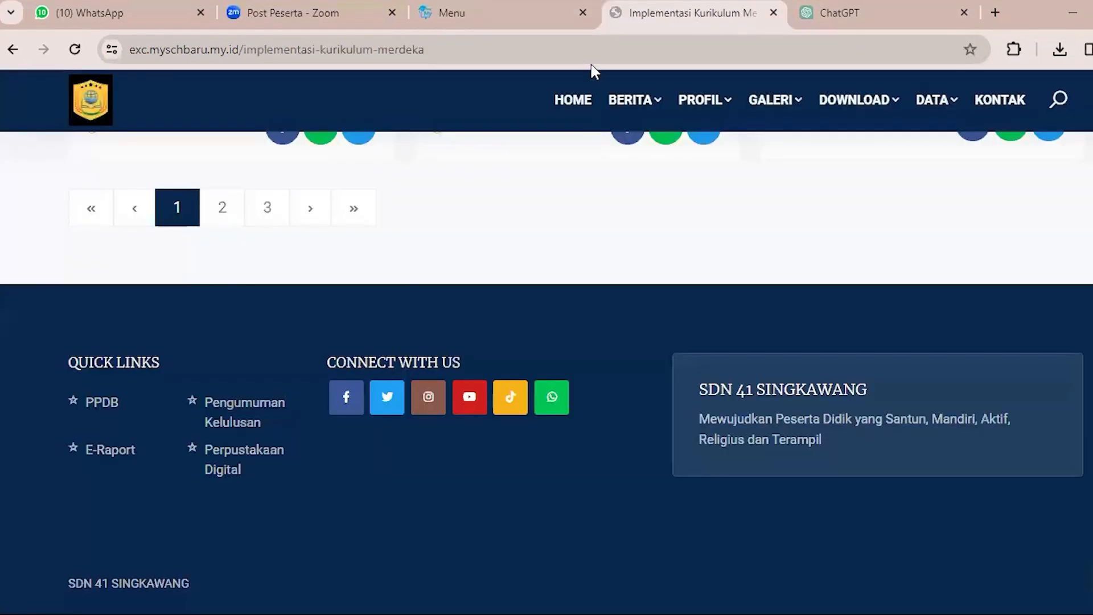
left_click(74, 49)
scroll(740, 354, "up", 10)
scroll(748, 343, "up", 5)
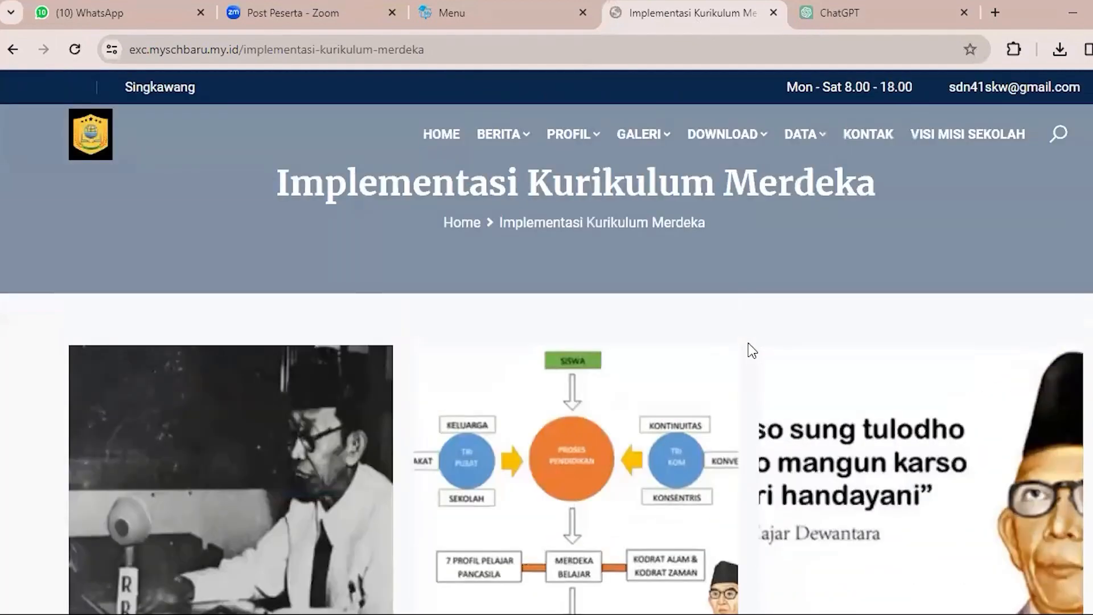
scroll(609, 246, "down", 3)
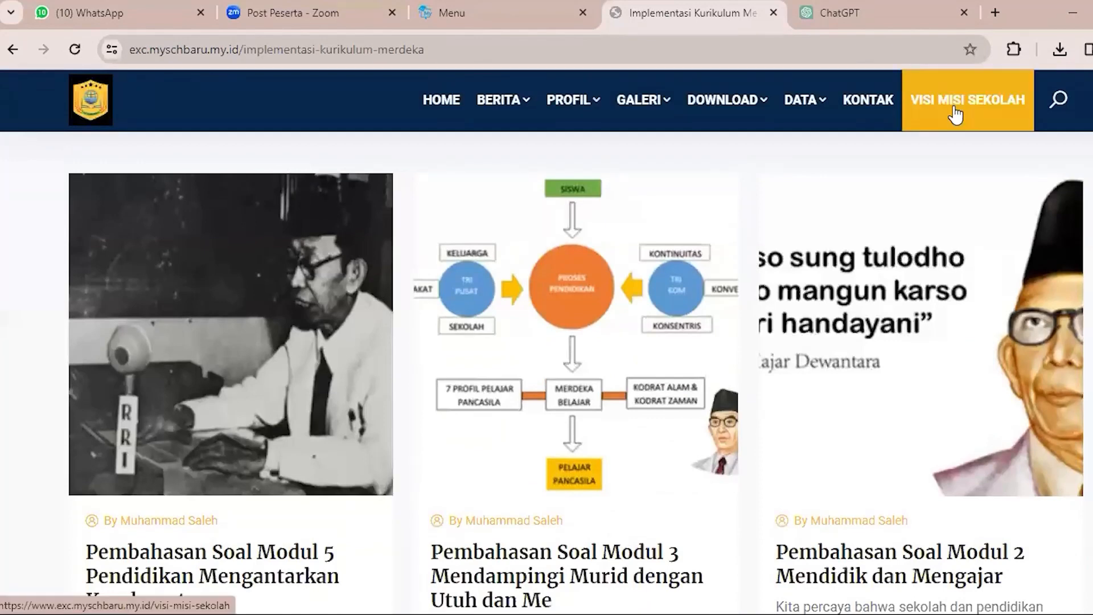
left_click(1017, 107)
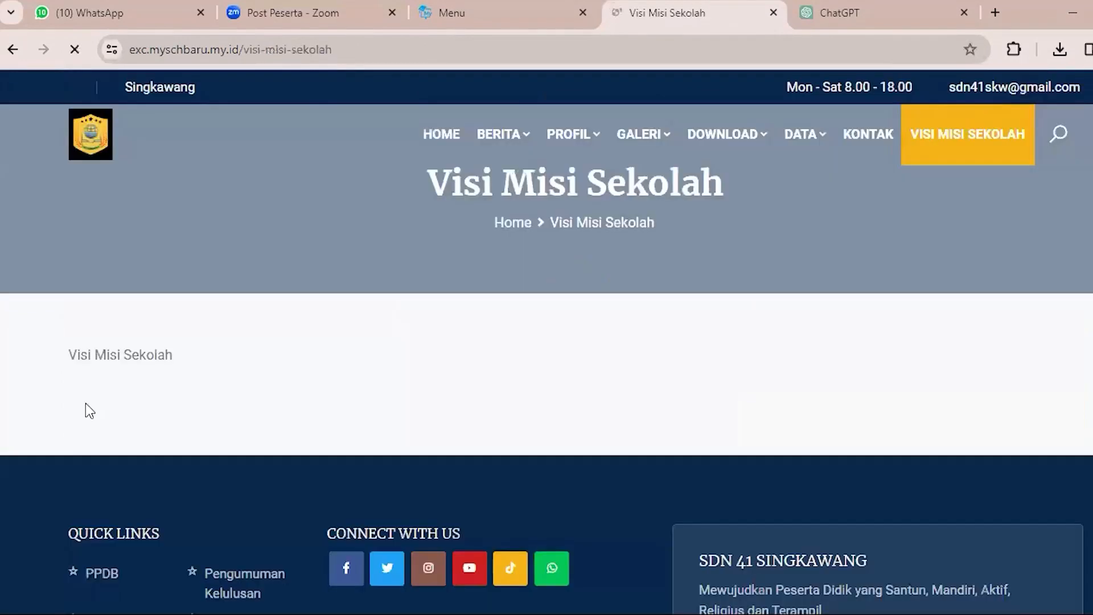
triple_click(198, 371)
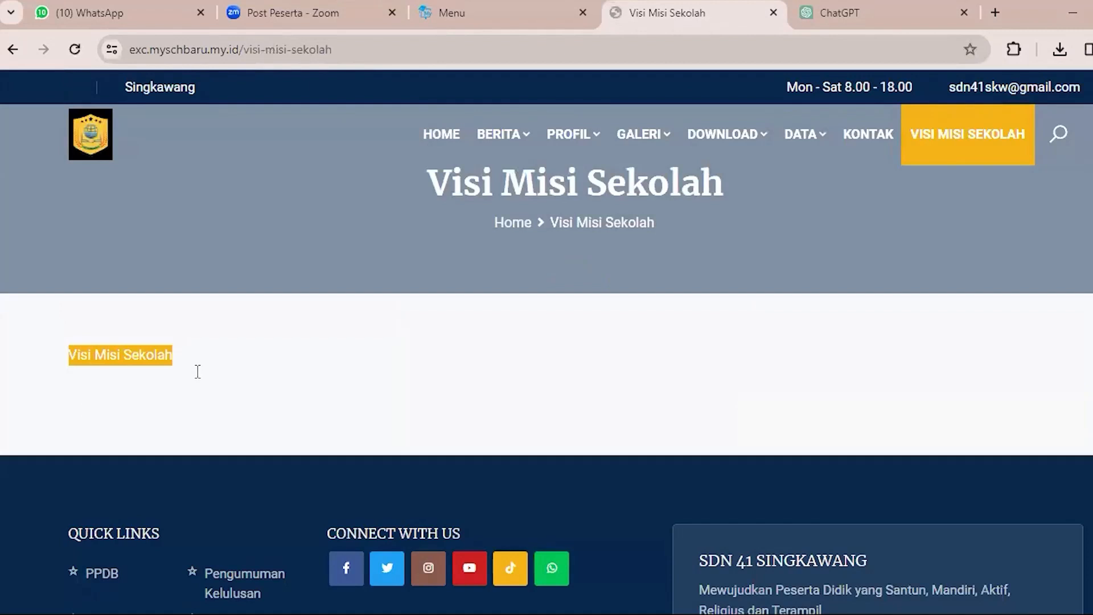
left_click(197, 371)
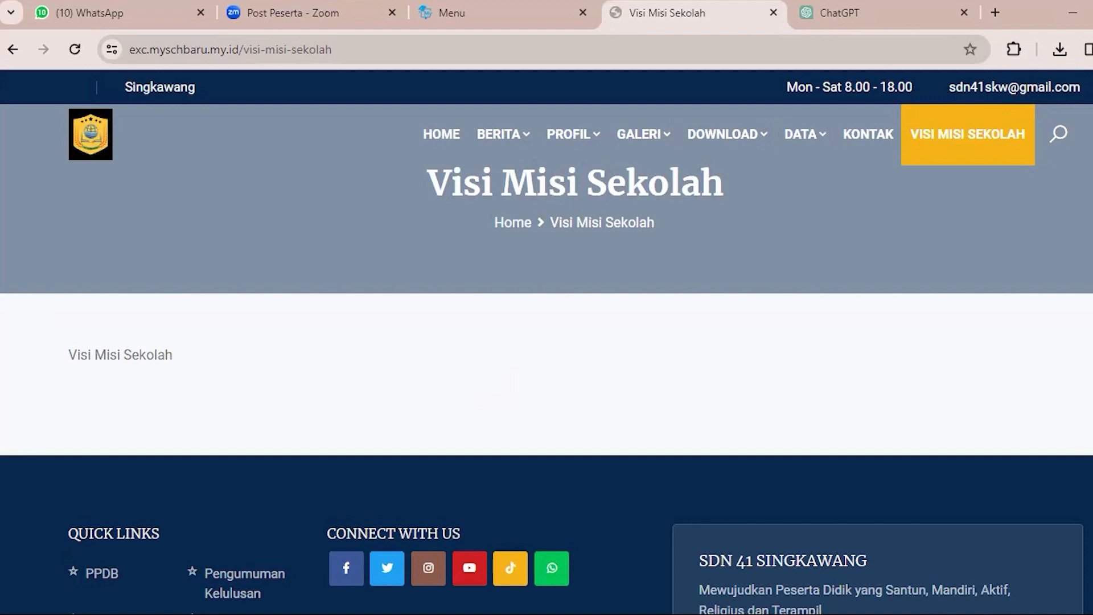
Return to the admin panel's Menu Halaman list and open the page for adding another menu.
left_click(503, 10)
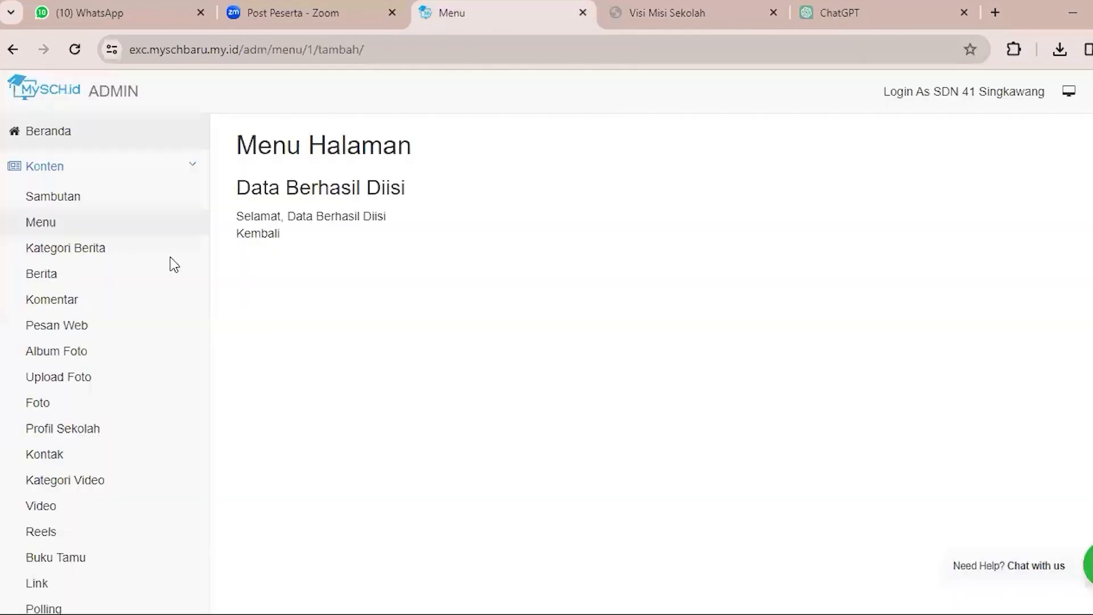
left_click(71, 220)
left_click(667, 13)
left_click(504, 12)
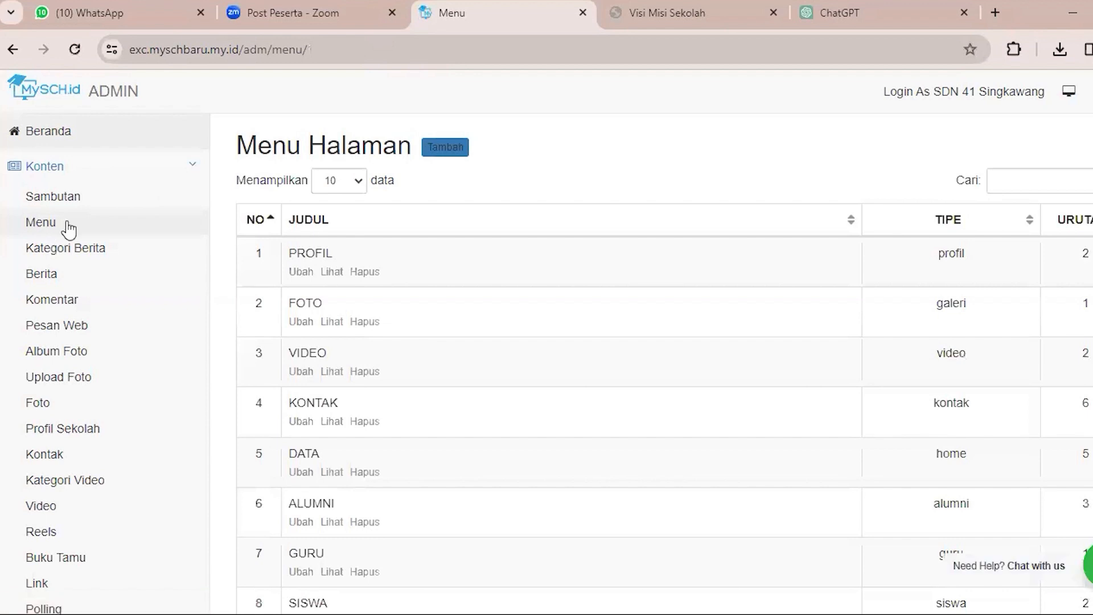
left_click(444, 154)
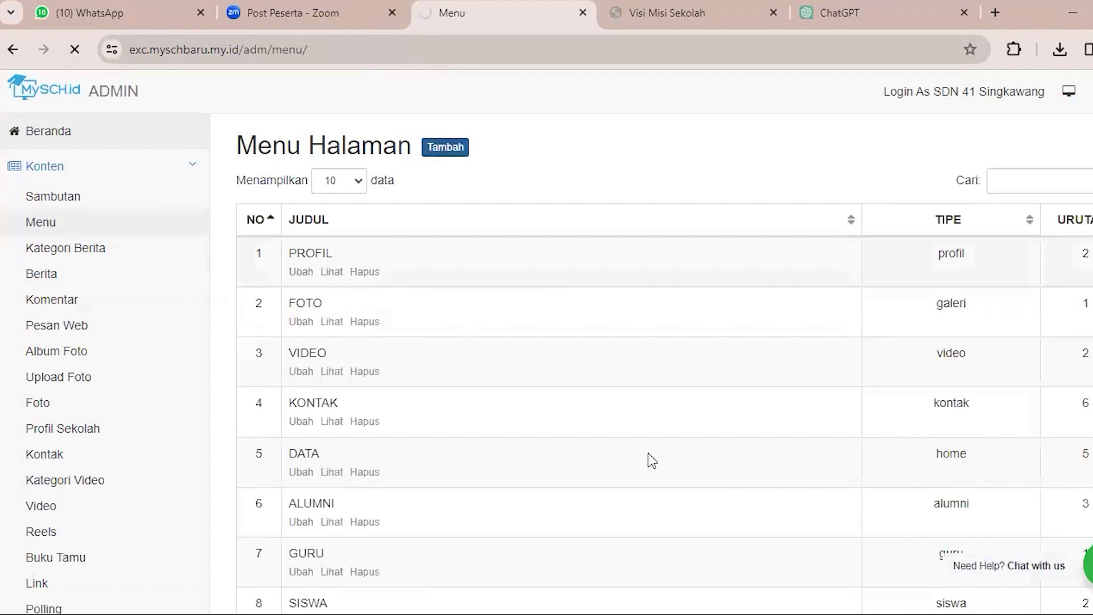
scroll(698, 353, "down", 3)
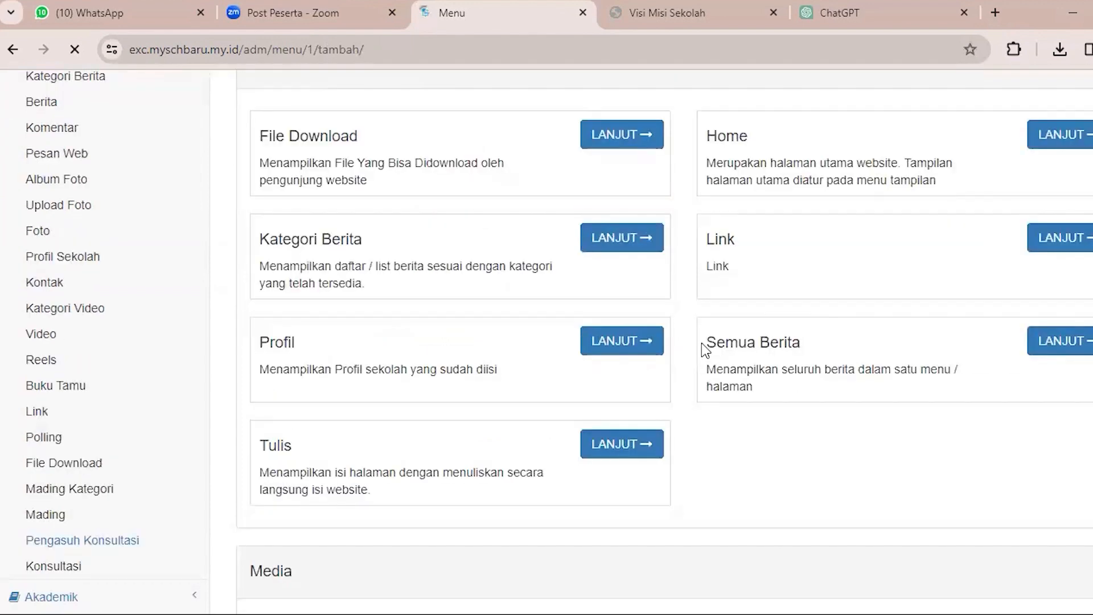
Choose the Semua Berita menu type, reloading and resubmitting the form if the page does not load.
left_click_drag(702, 343, 797, 388)
left_click(712, 341)
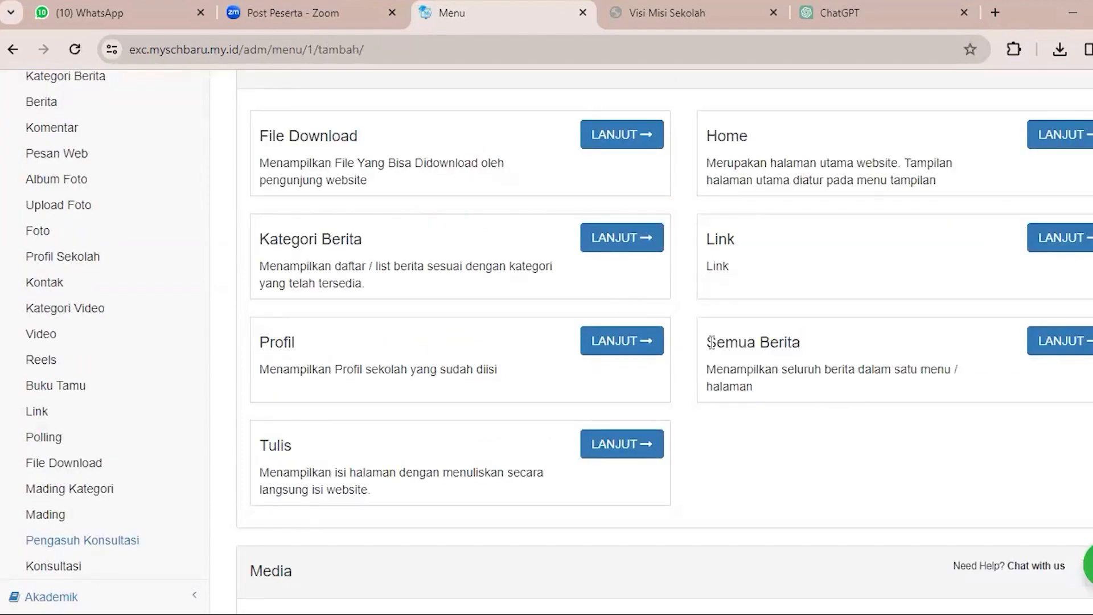
left_click_drag(703, 342, 1034, 348)
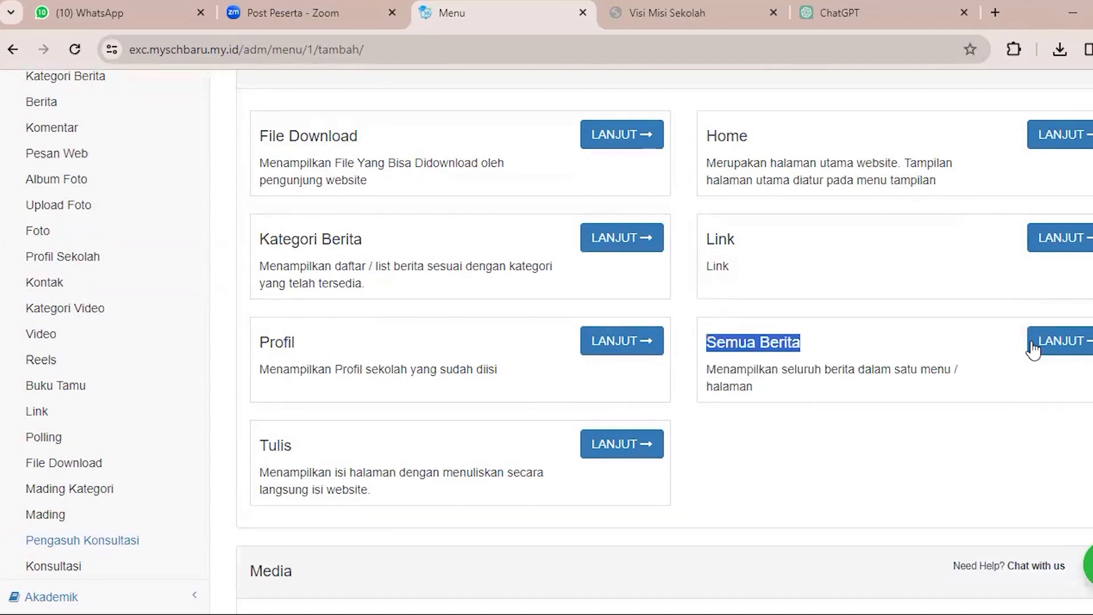
left_click(1033, 349)
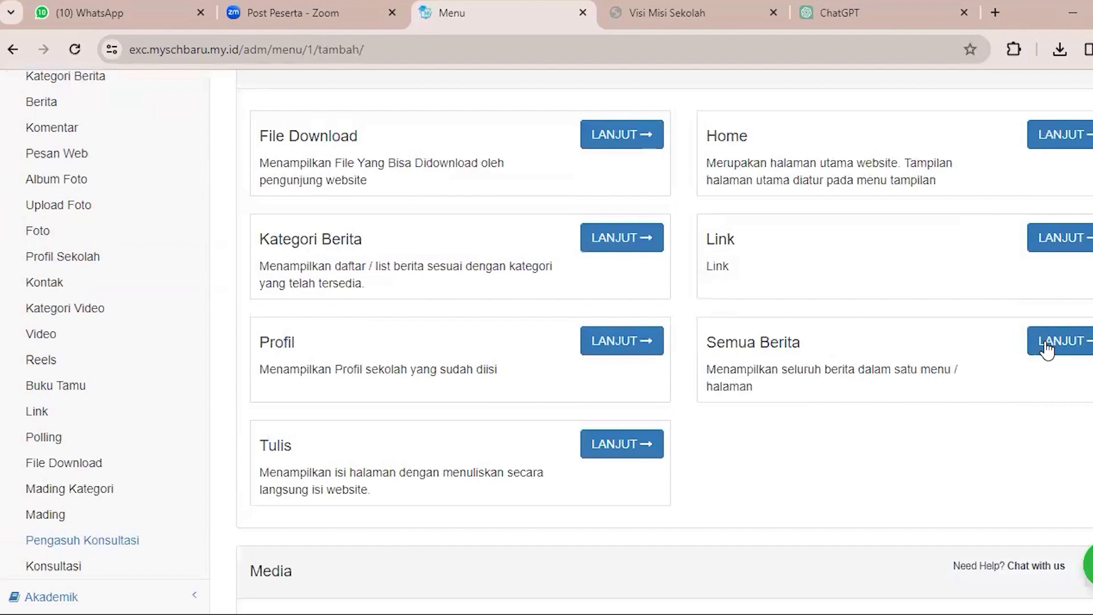
left_click(1044, 345)
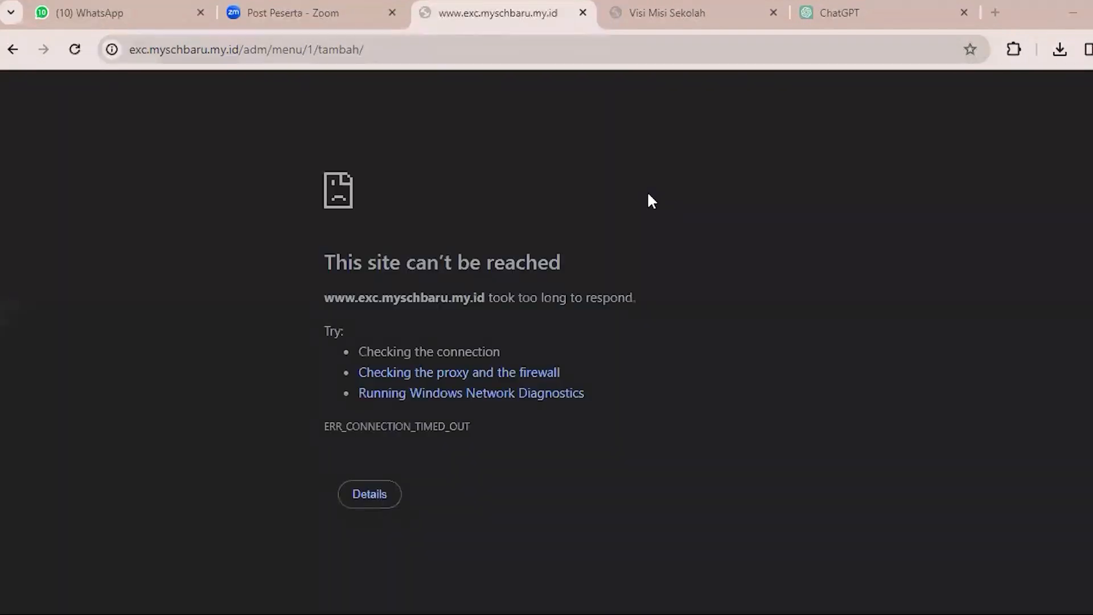
key("F5")
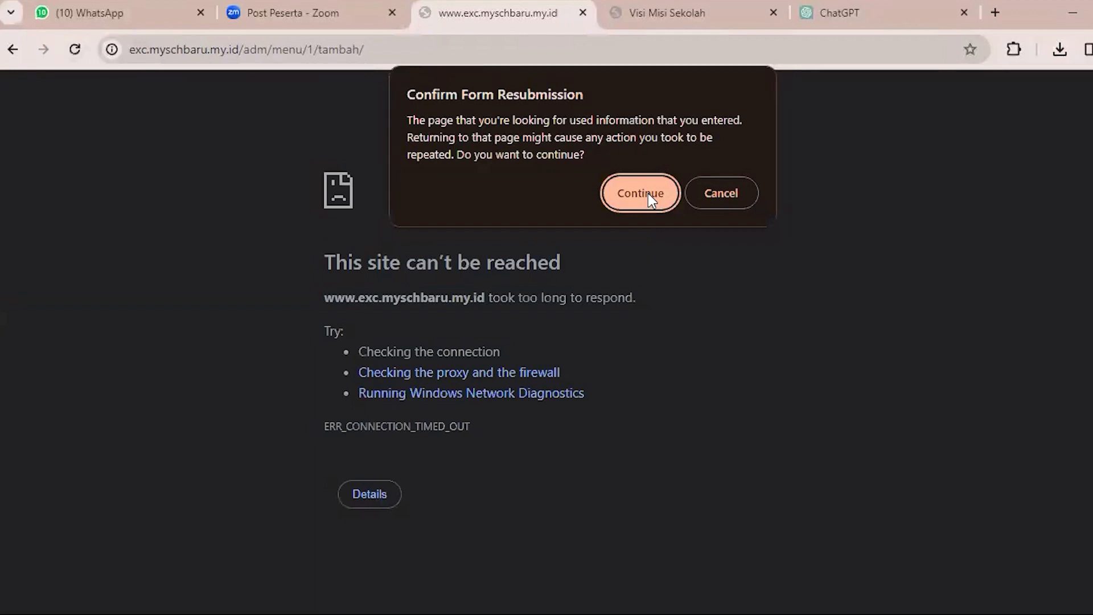
left_click(648, 193)
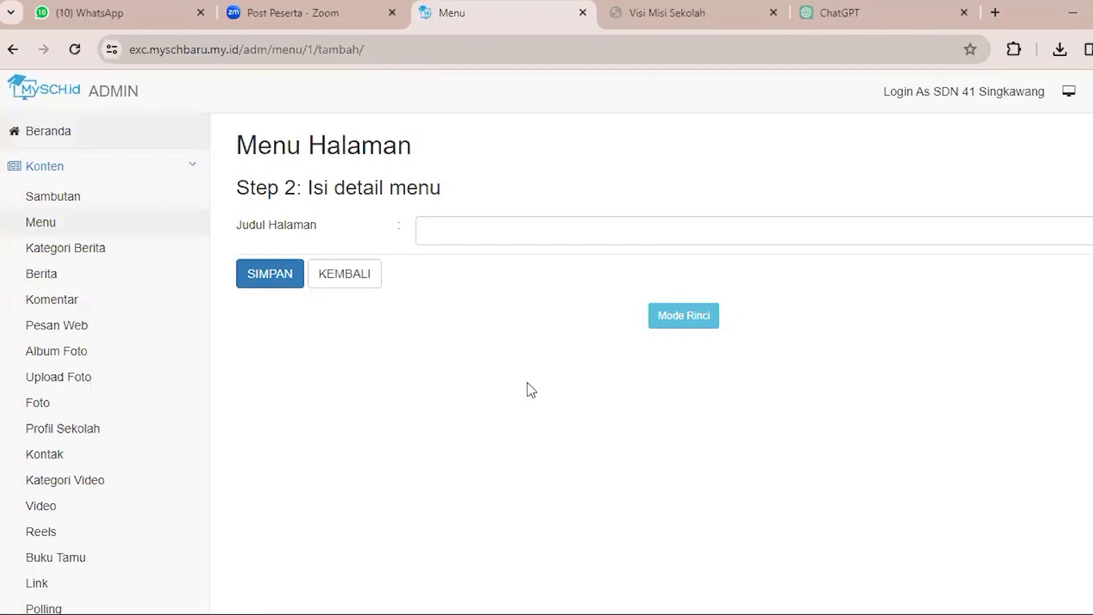
Enter "Berita" as the title of the Semua Berita menu and save it.
left_click(528, 223)
type("B")
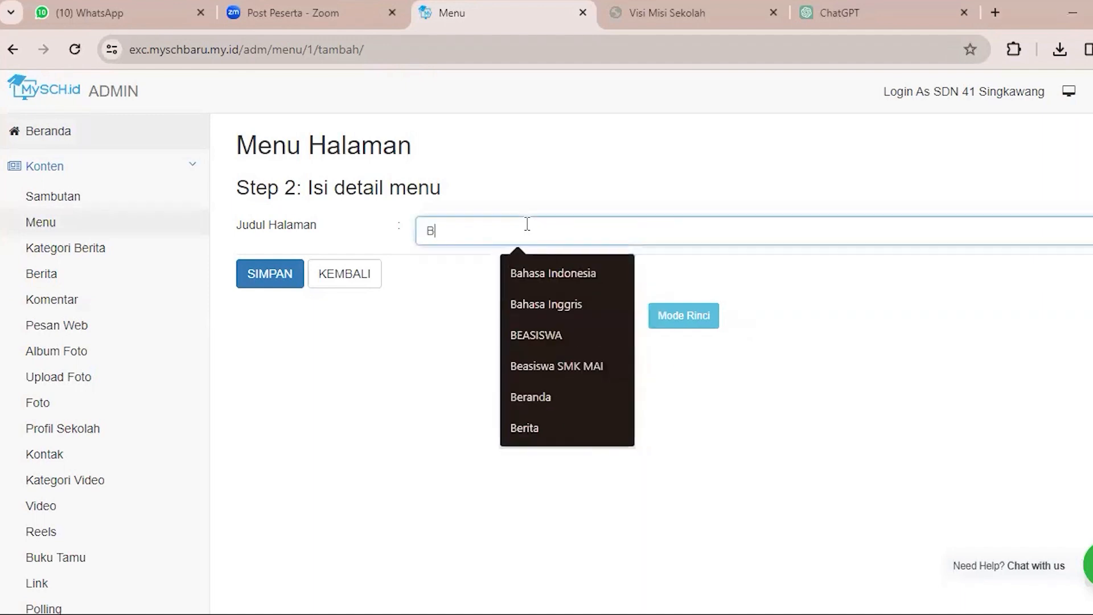
type("erita")
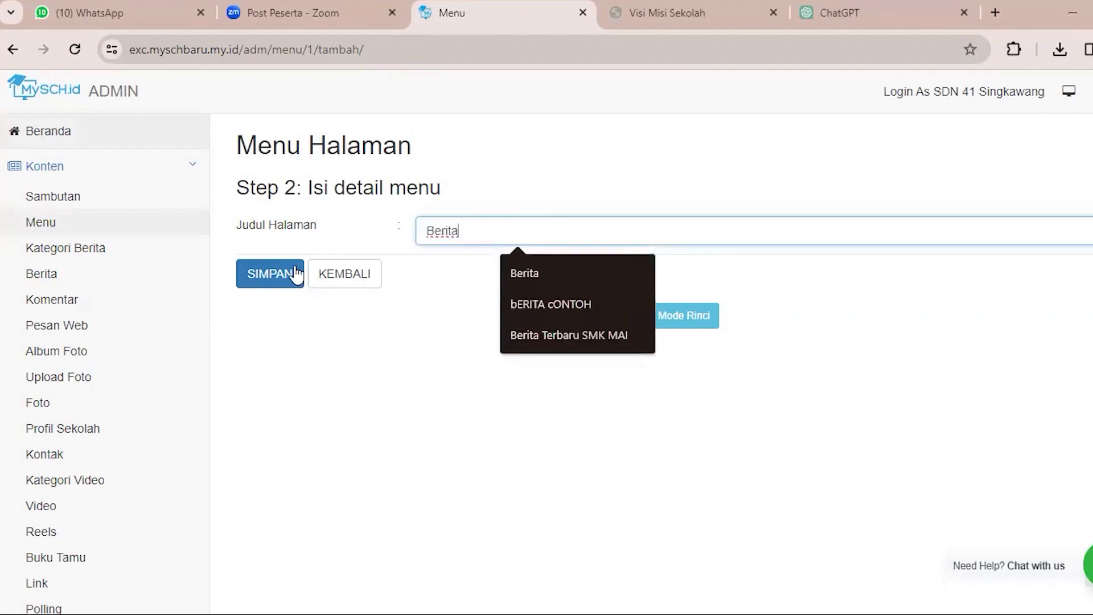
left_click(260, 286)
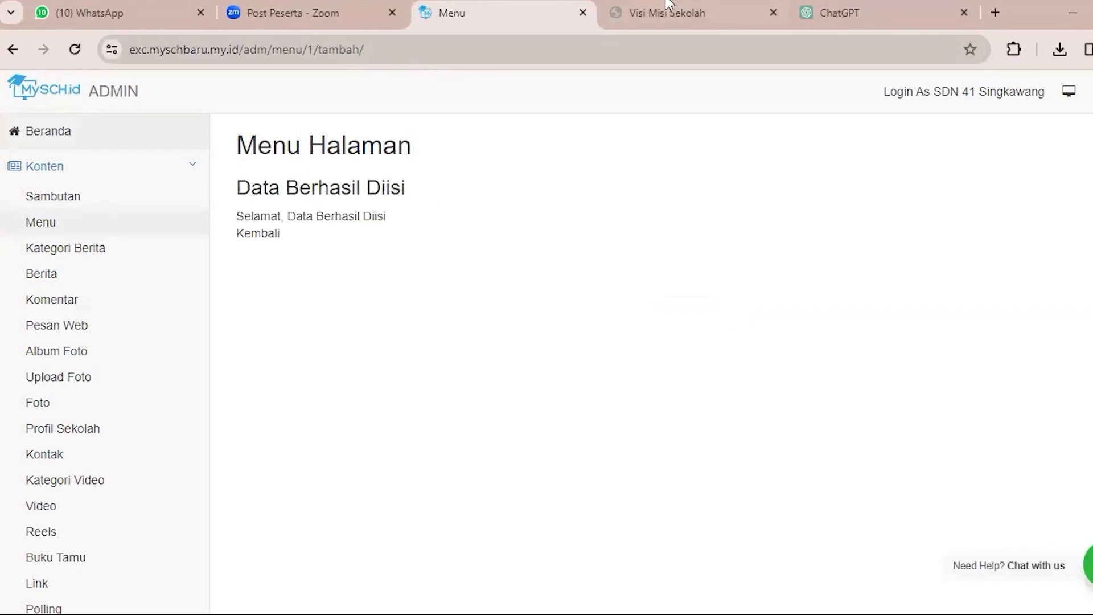
Reload the public website and open its new Berita menu to check the list of all news articles.
mouse_move(670, 4)
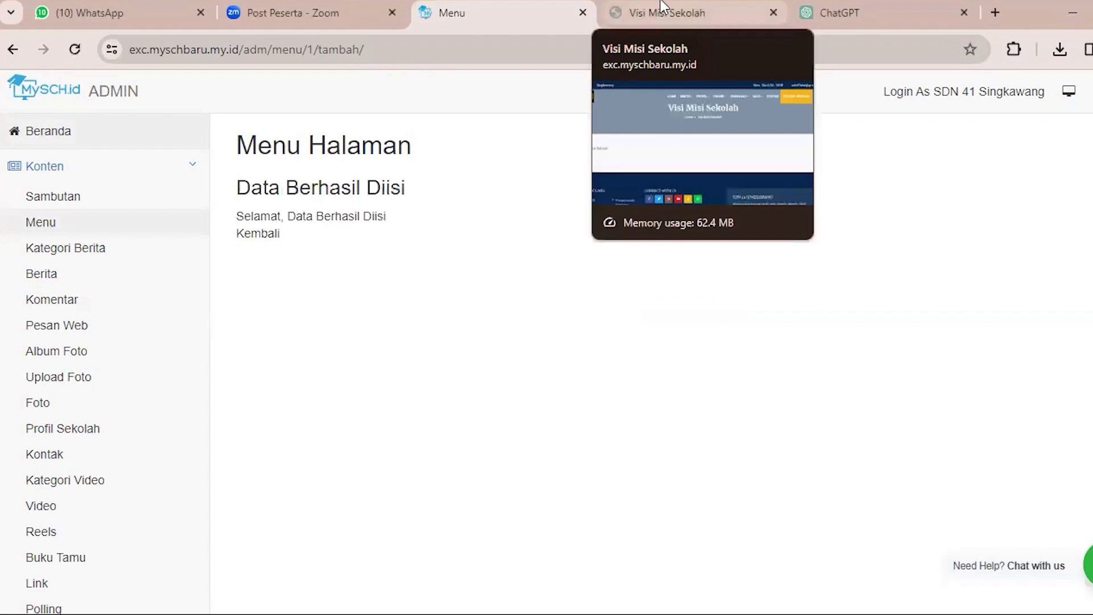
left_click(669, 6)
left_click(77, 50)
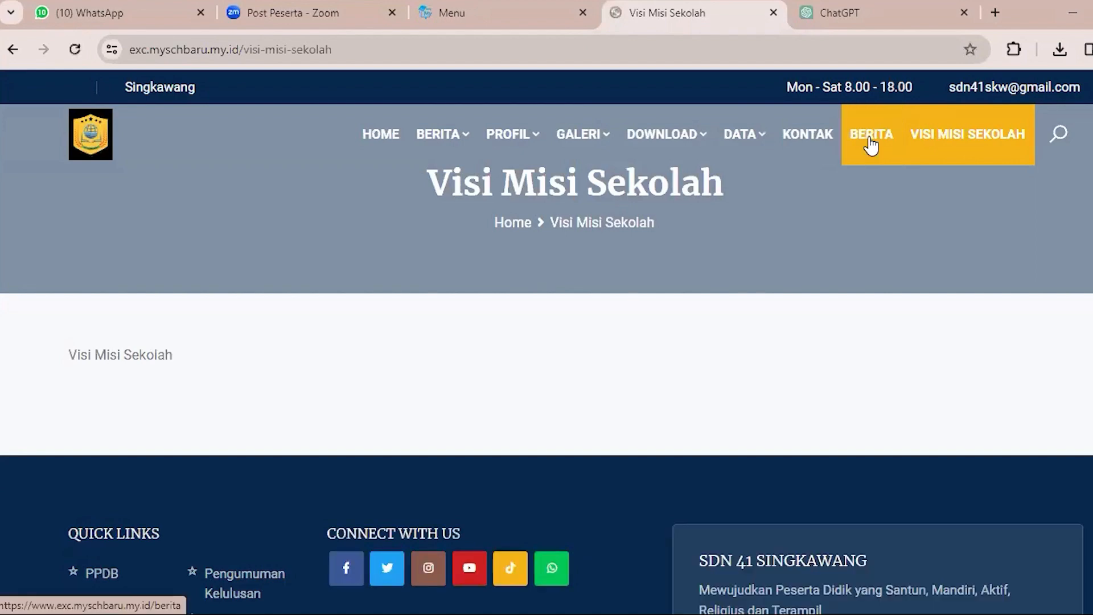
left_click(871, 134)
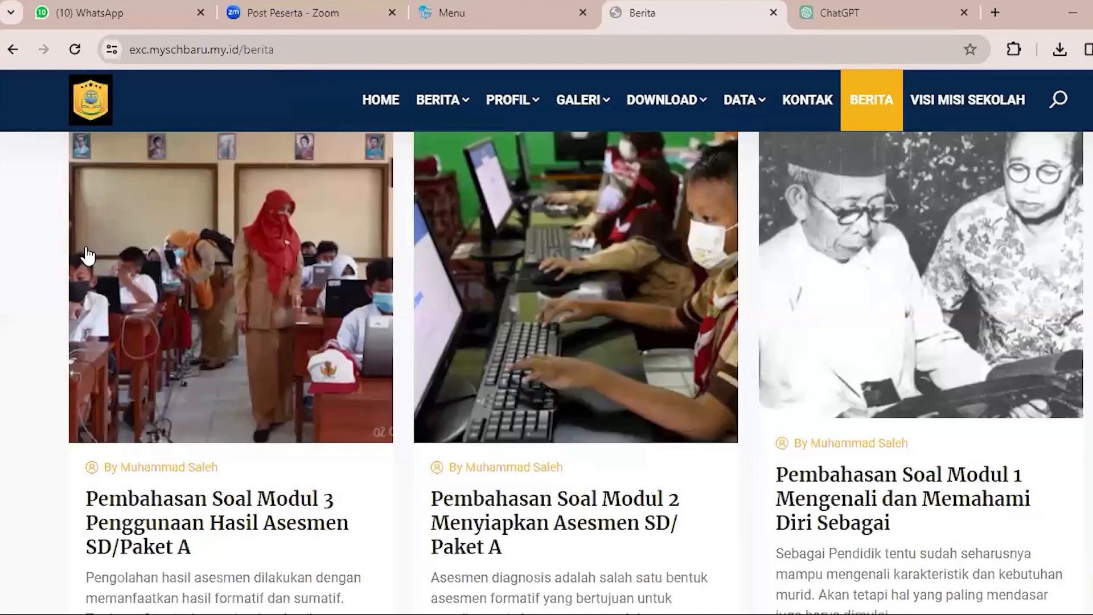
key("ctrl+shift+Tab")
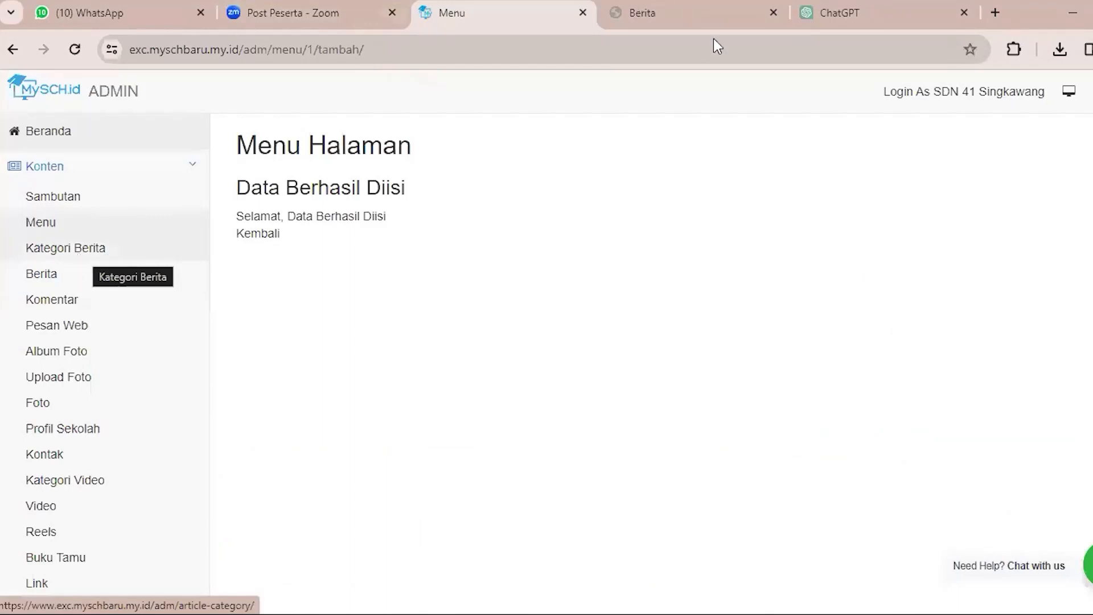
left_click(649, 14)
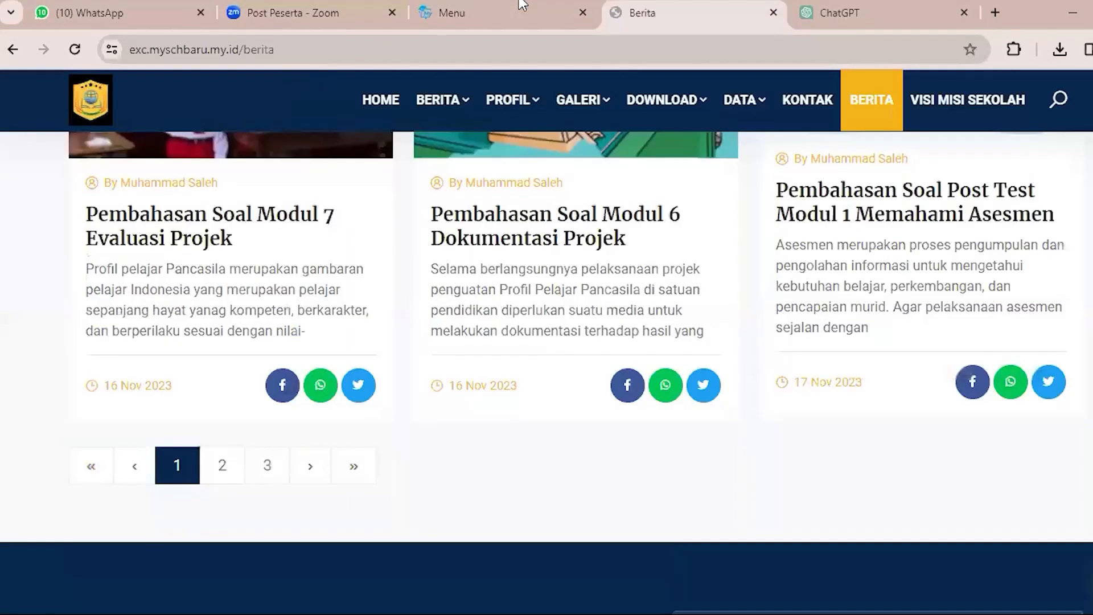
Return to the admin panel's Menu Halaman, start adding another menu and choose the guest book menu type.
left_click(501, 6)
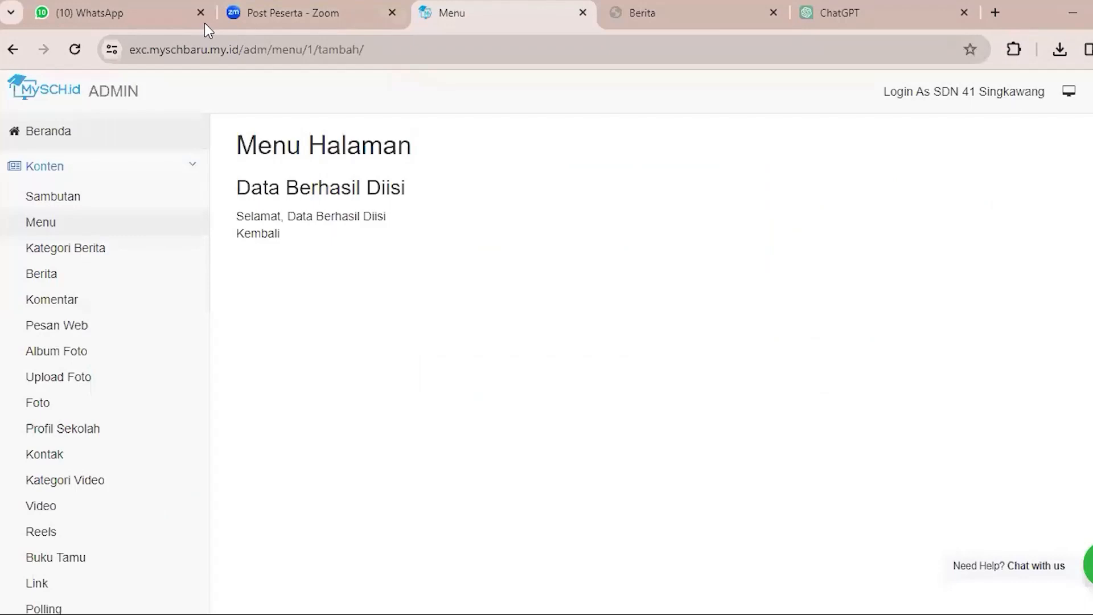
left_click(93, 230)
key("ctrl+Tab")
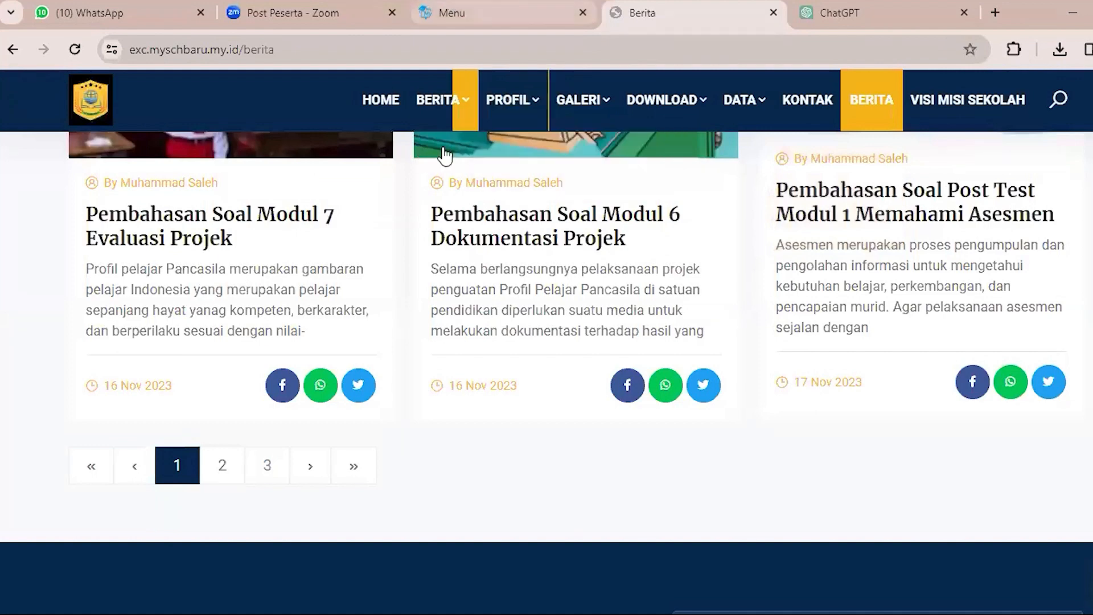
key("ctrl+shift+Tab")
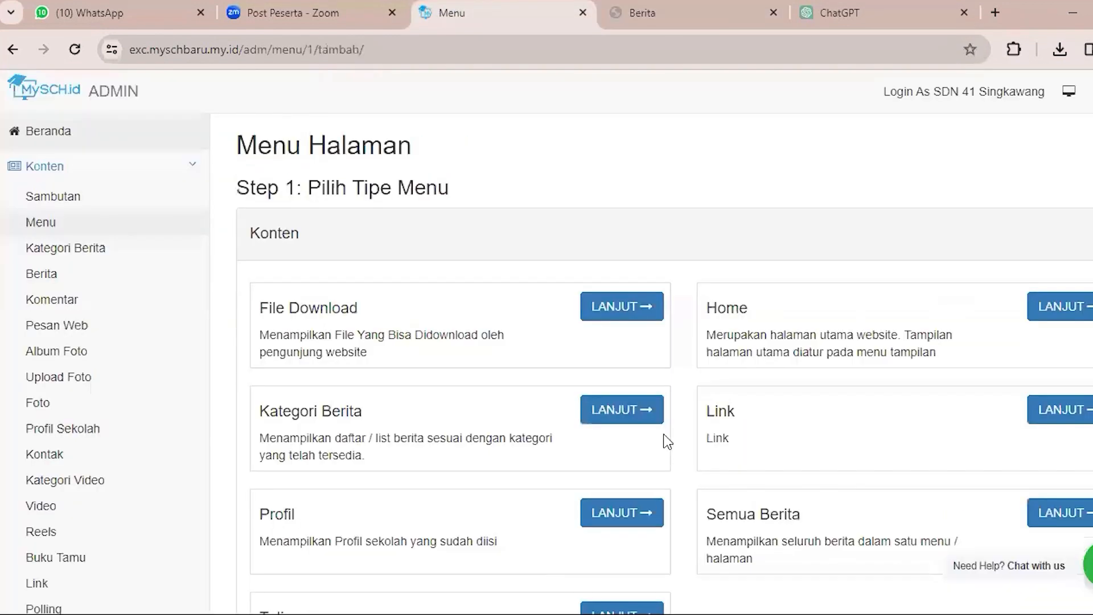
scroll(586, 415, "down", 6)
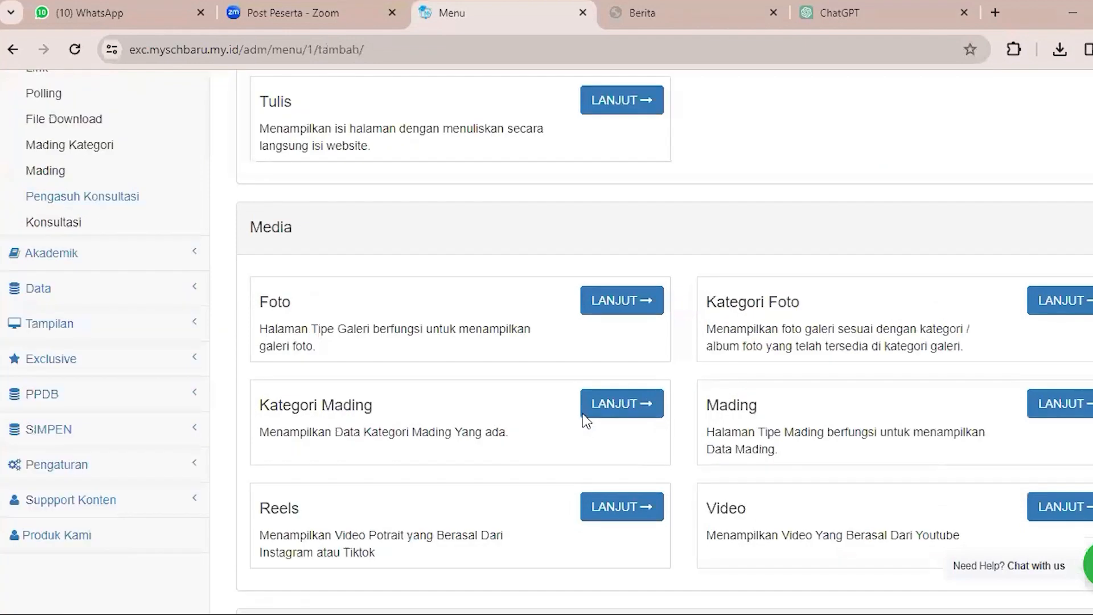
scroll(584, 417, "down", 8)
left_click(629, 191)
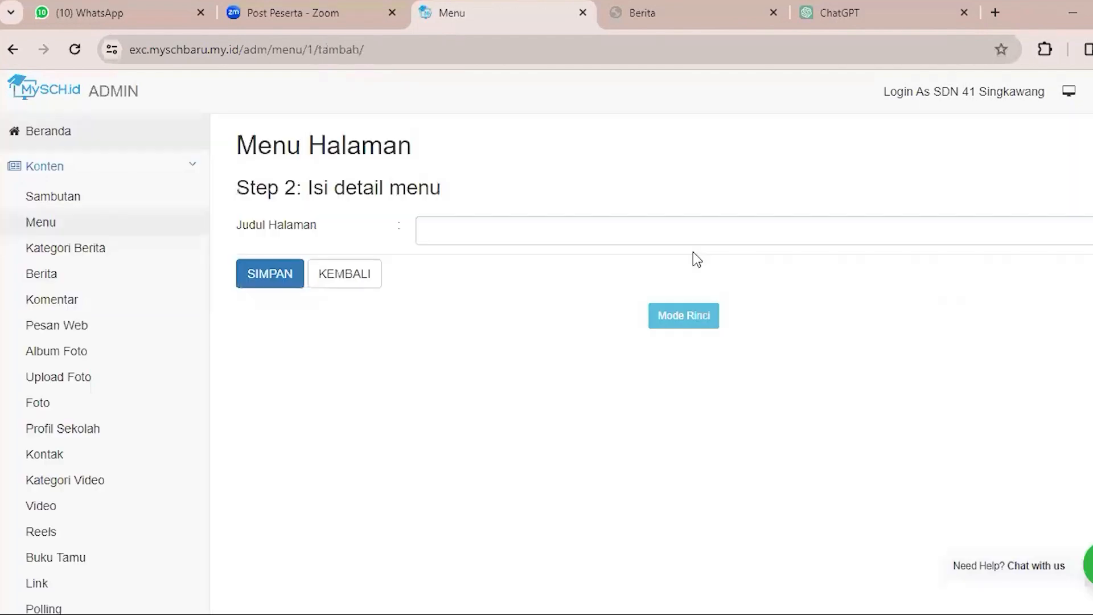
Enter "Buku Tamu" as the title of the guest book menu and save it.
left_click(696, 238)
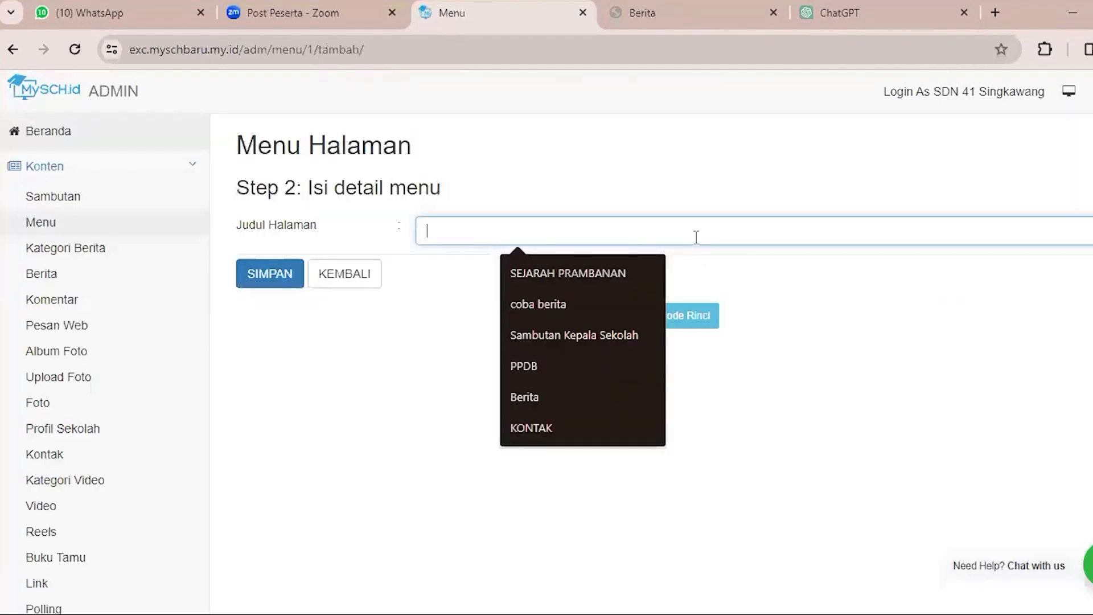
type("Buku M")
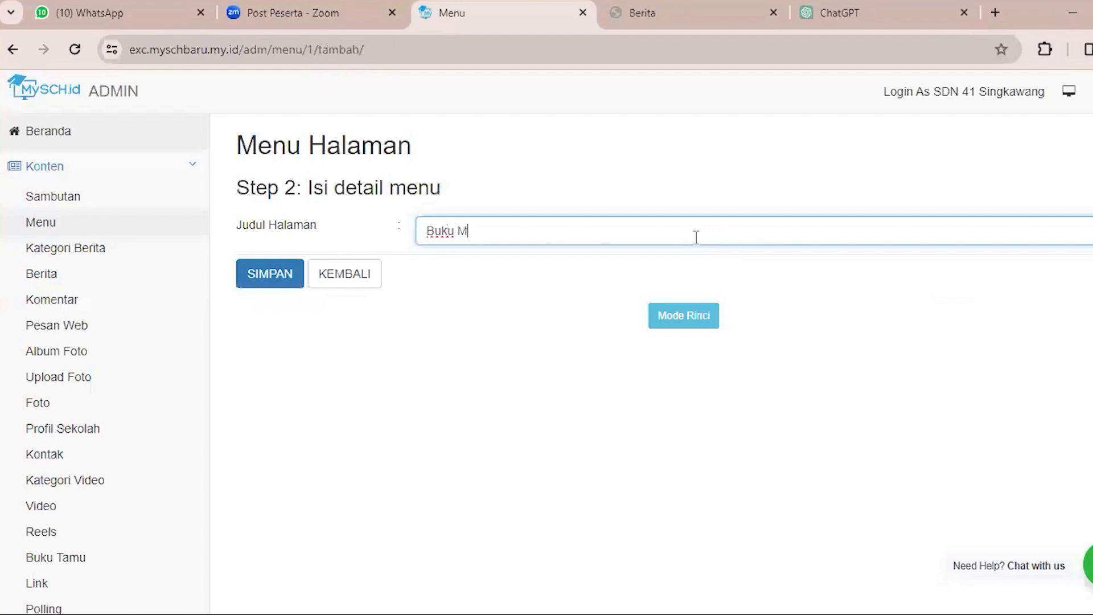
key("BackSpace")
type("T")
type("ama")
key("BackSpace")
type("u")
left_click(270, 279)
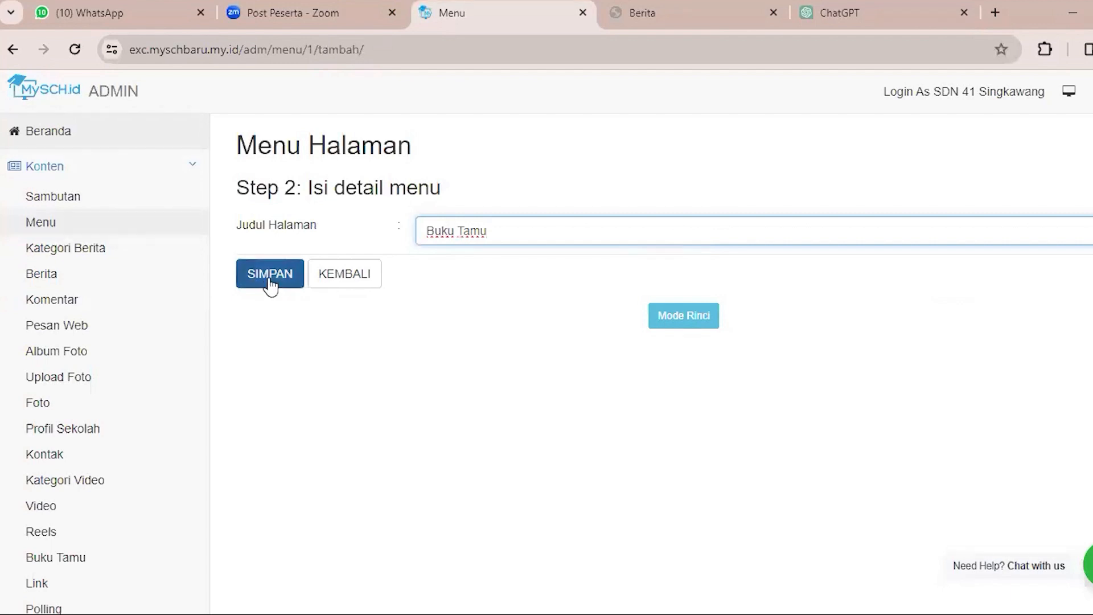
left_click(269, 279)
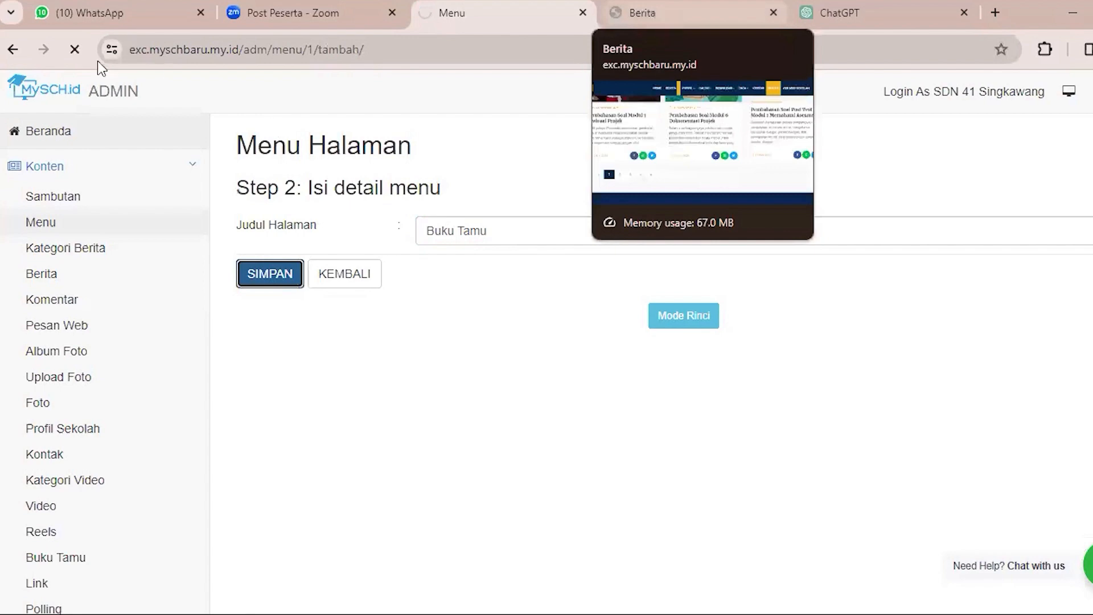
Reload the public website and open its Buku Tamu menu to check the guest book page.
left_click(655, 14)
key("F5")
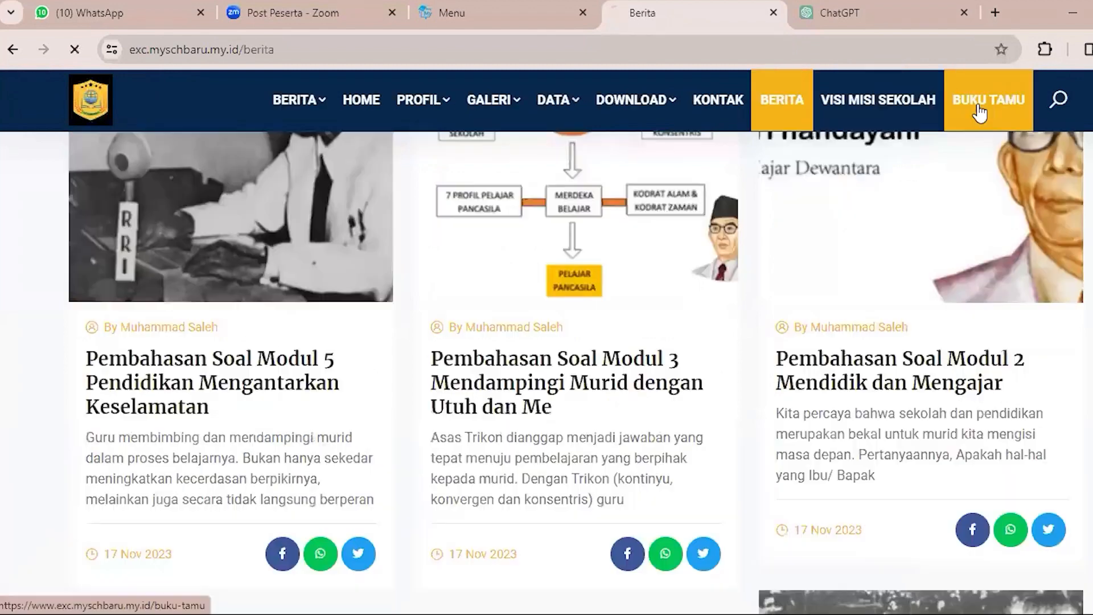
left_click(979, 107)
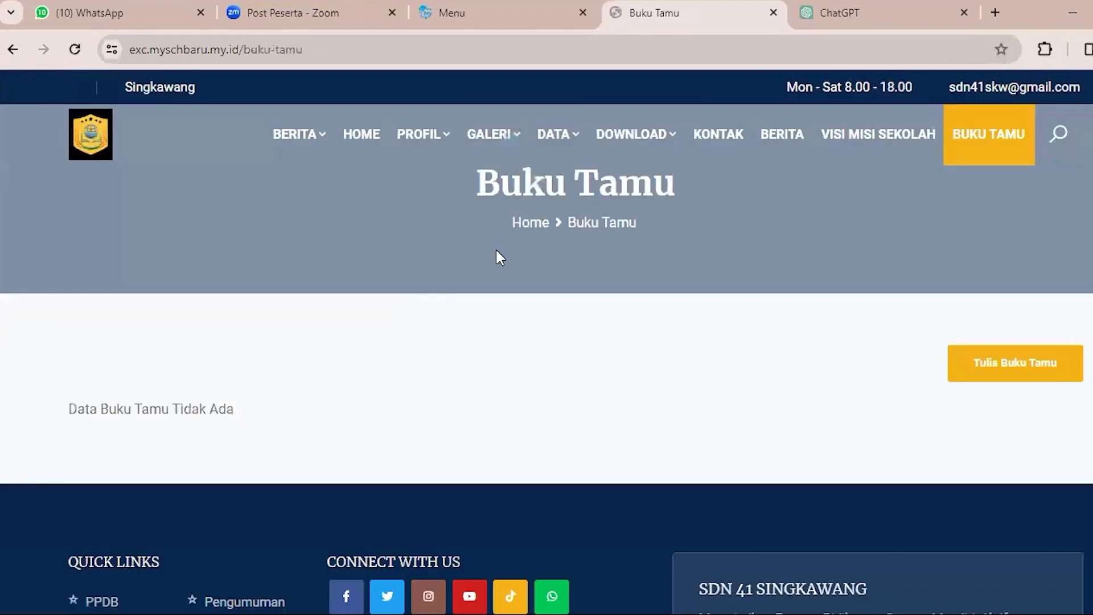
Open the admin panel's Menu Halaman list and compare its entries with the public website's navigation bar.
left_click(462, 17)
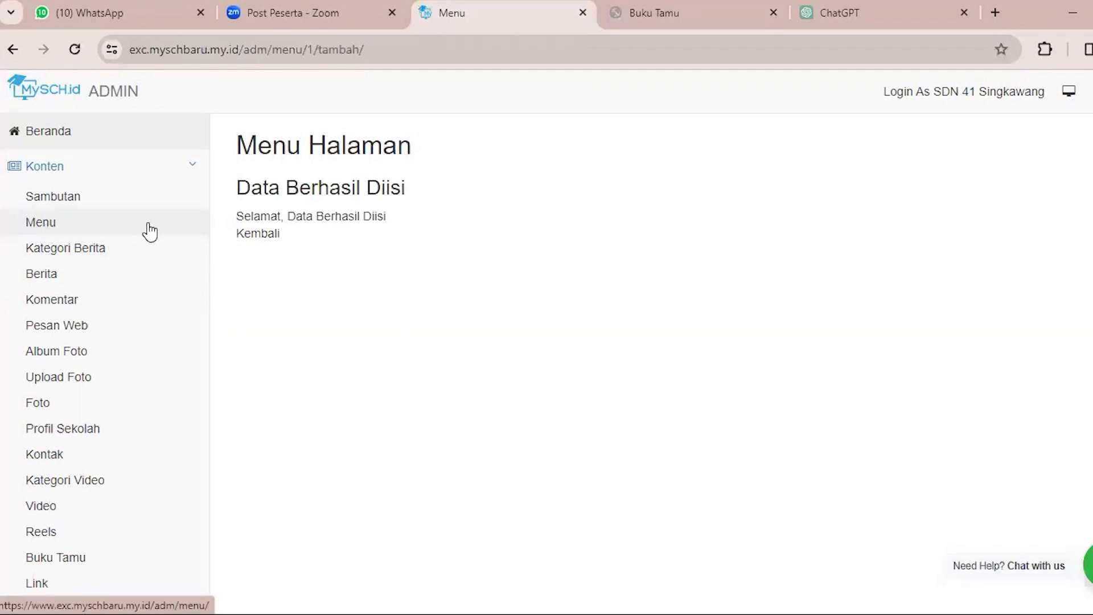
left_click(165, 233)
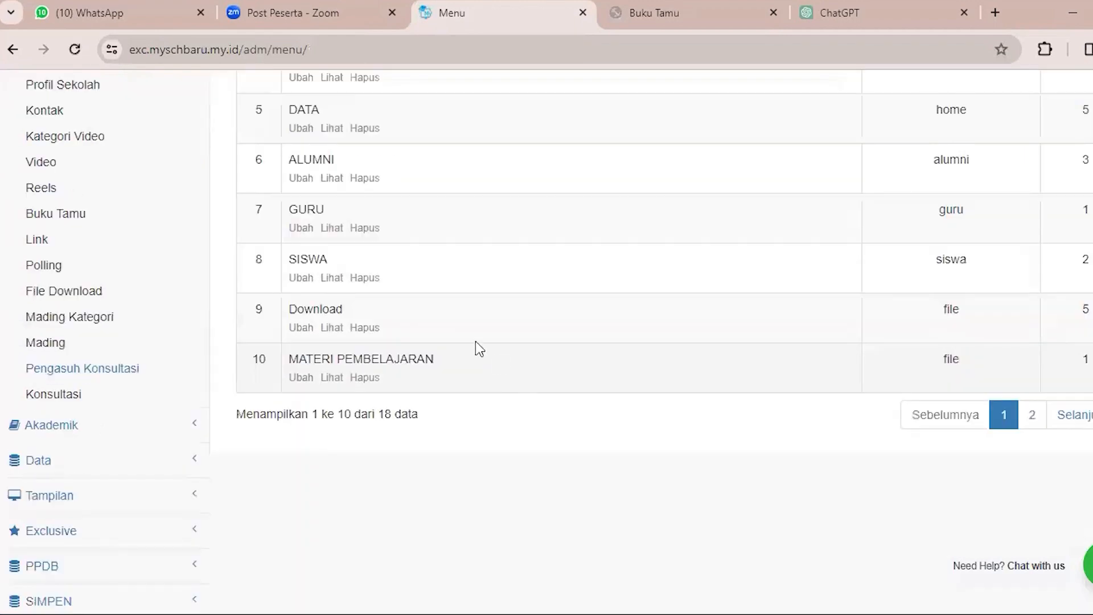
scroll(476, 341, "up", 6)
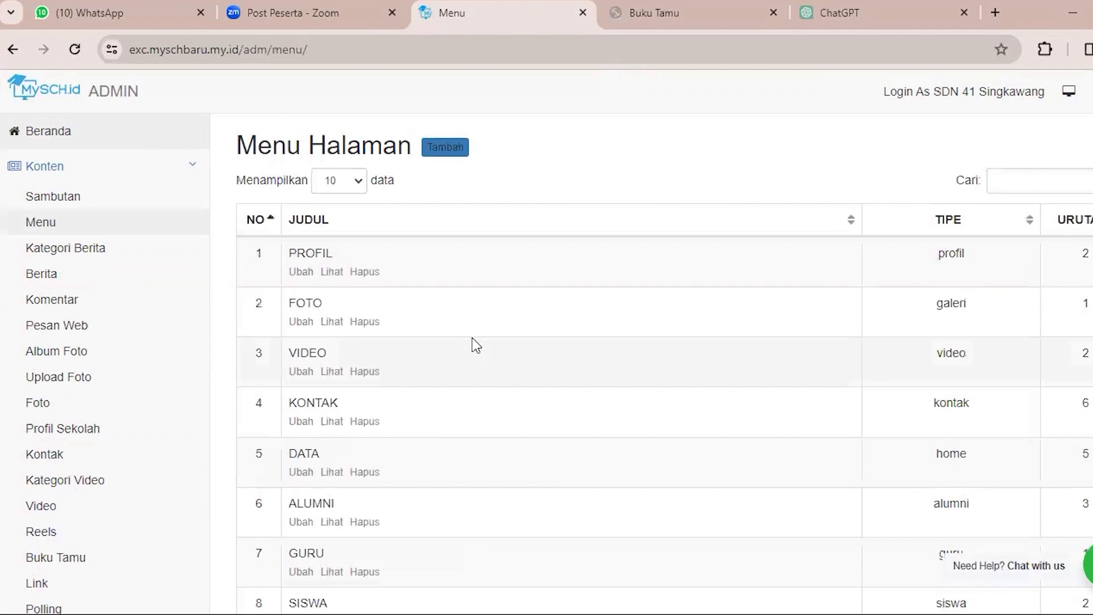
scroll(472, 342, "down", 3)
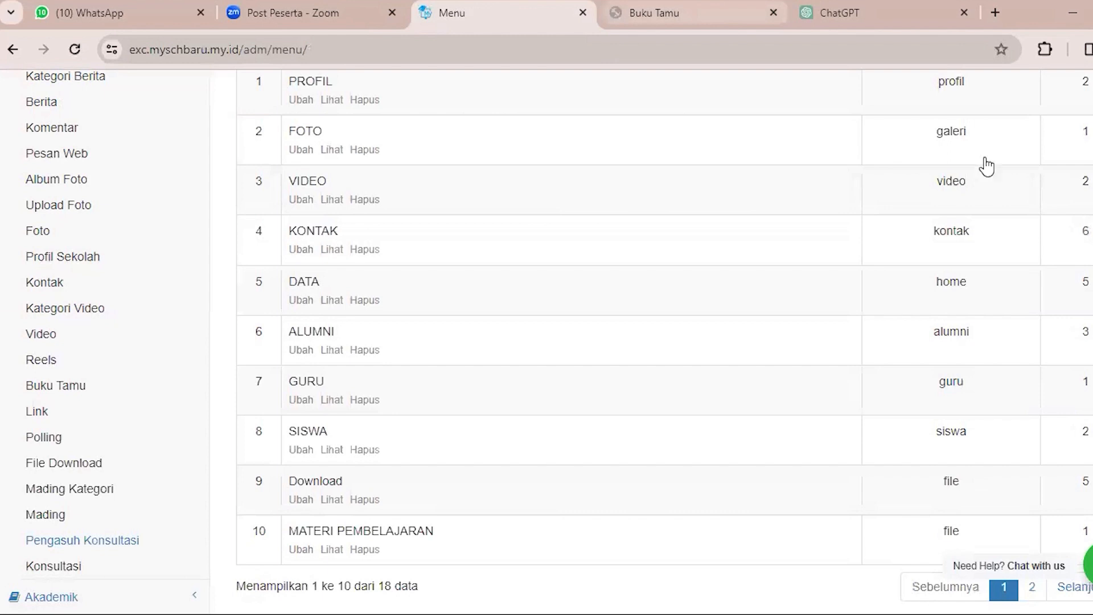
left_click(655, 13)
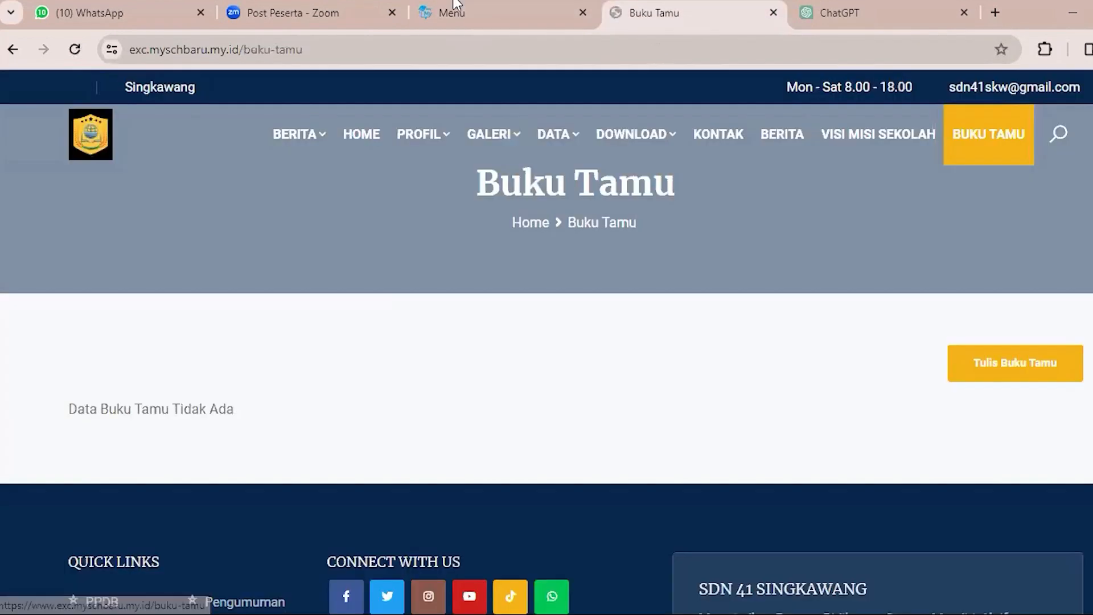
left_click(472, 5)
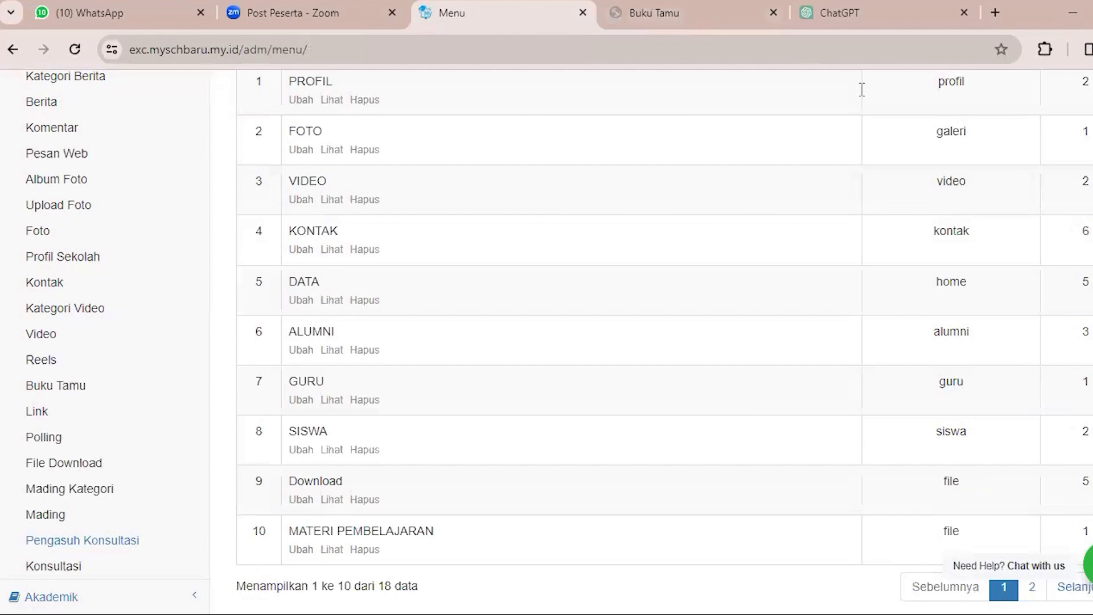
key("ctrl+Tab")
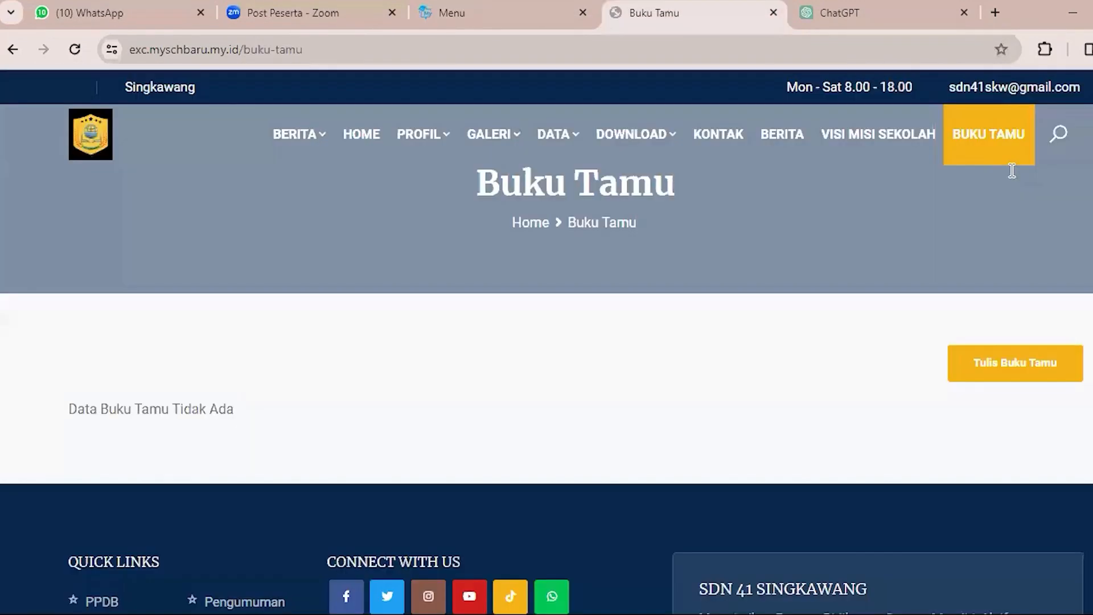
key("ctrl+shift+Tab")
Search the Menu Halaman list for "berita" and delete the uppercase BERITA menu in row 13.
scroll(1012, 171, "up", 3)
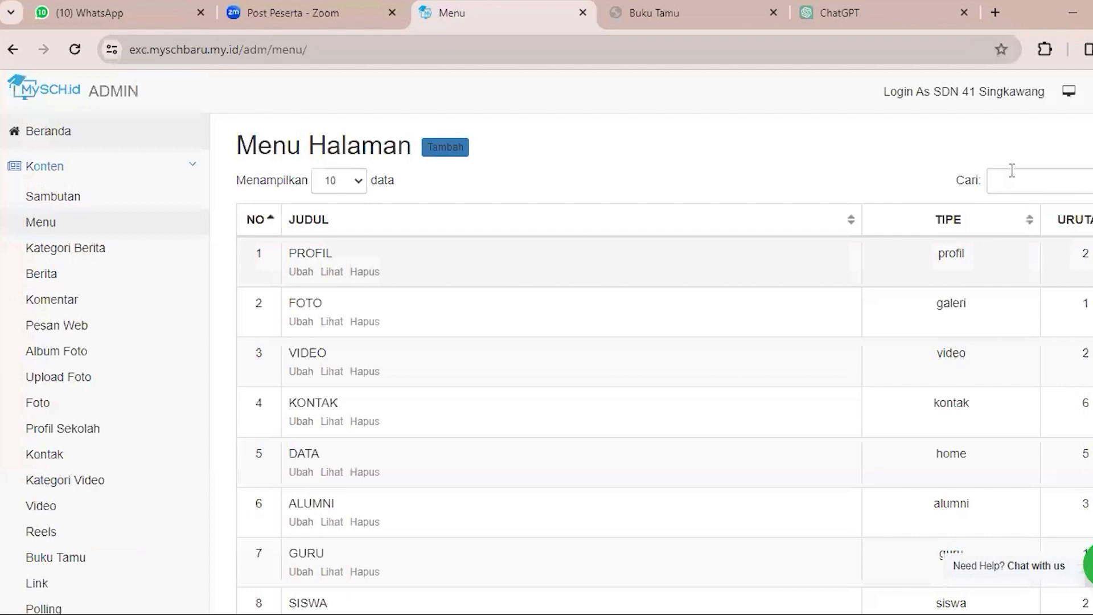
left_click(1012, 170)
type("berita")
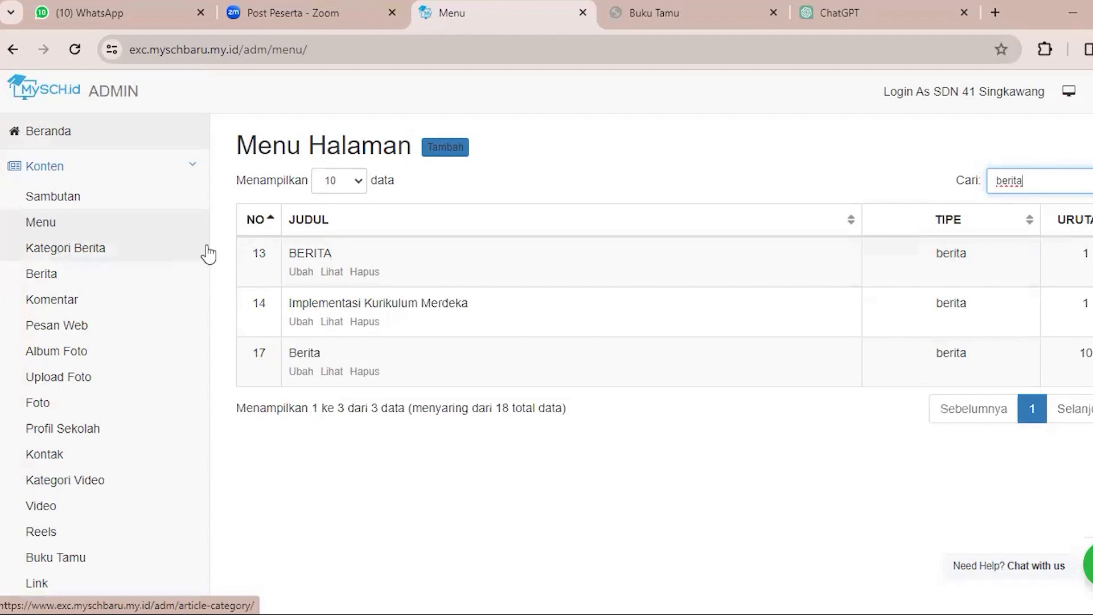
left_click(365, 272)
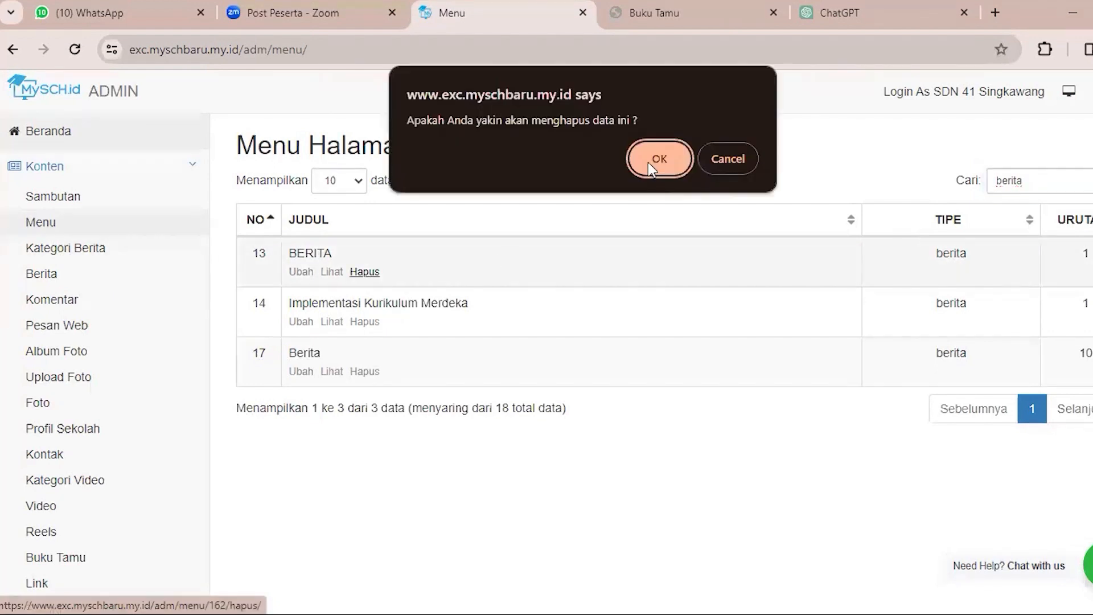
left_click(647, 162)
Reload the public website to check its navigation bar, and view the admin panel's Kategori Berita list.
left_click(655, 13)
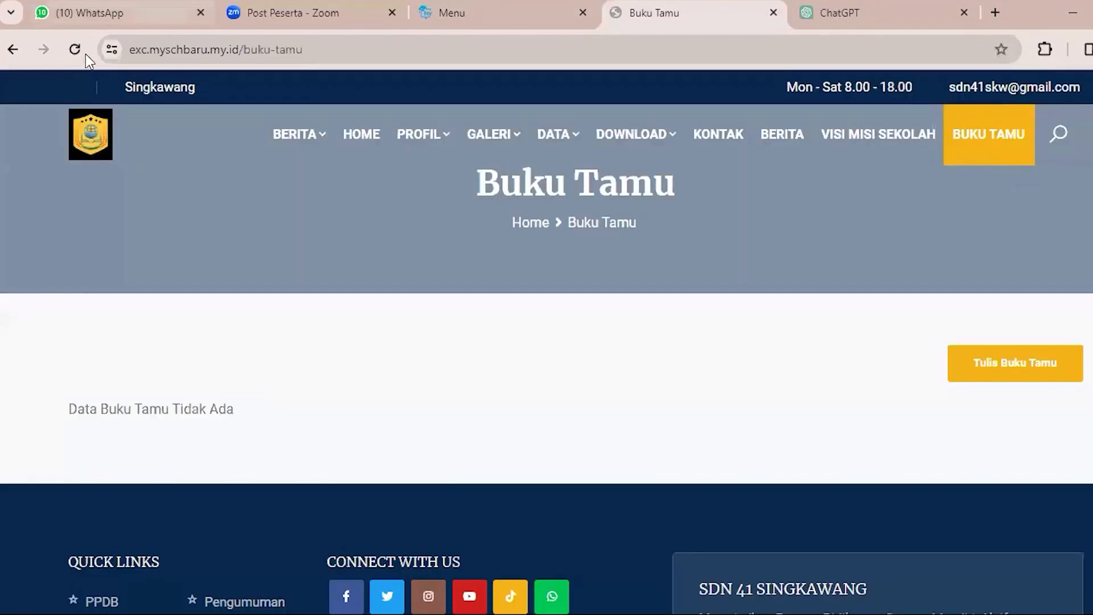
left_click(74, 50)
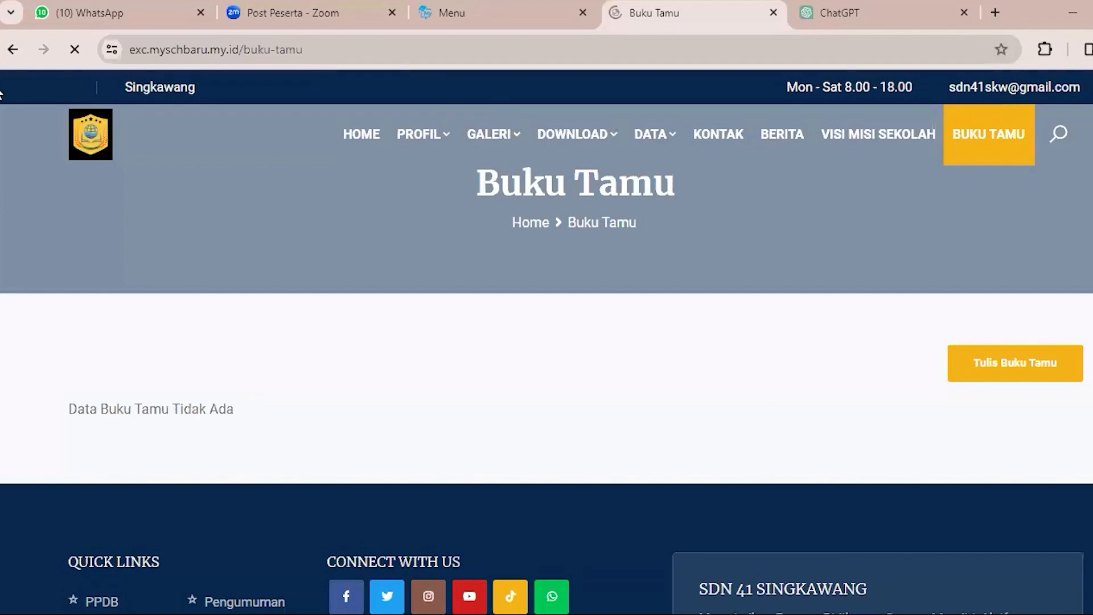
left_click(495, 6)
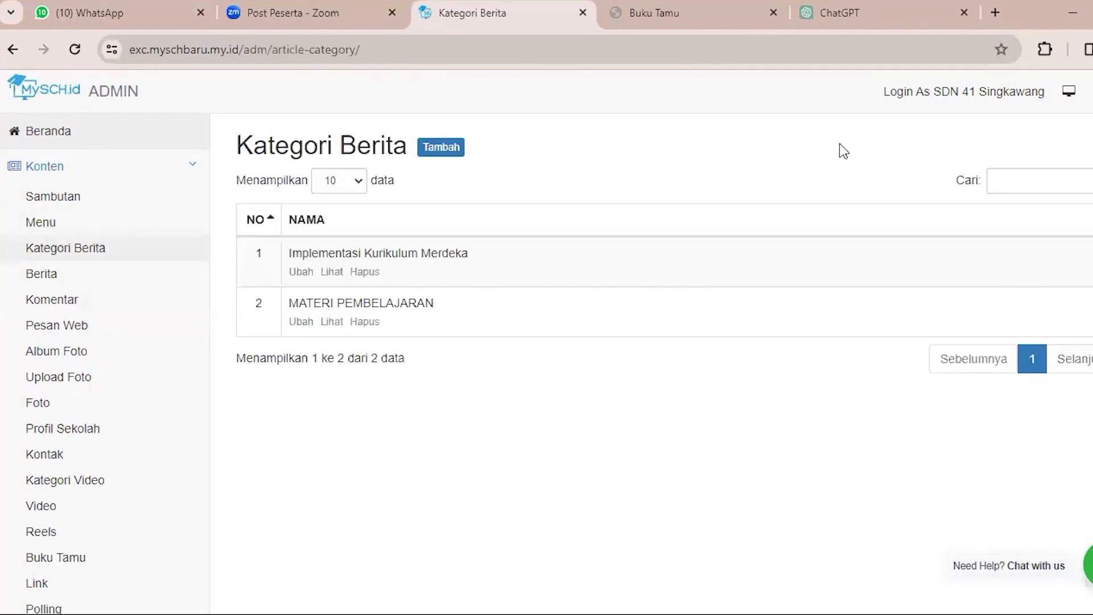
left_click(664, 6)
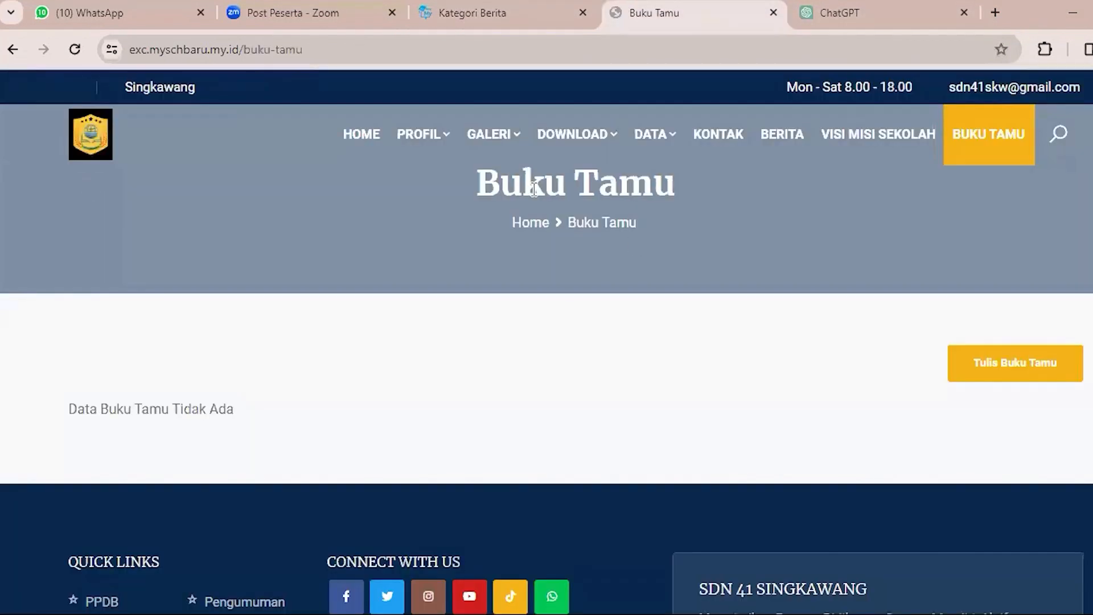
left_click(505, 11)
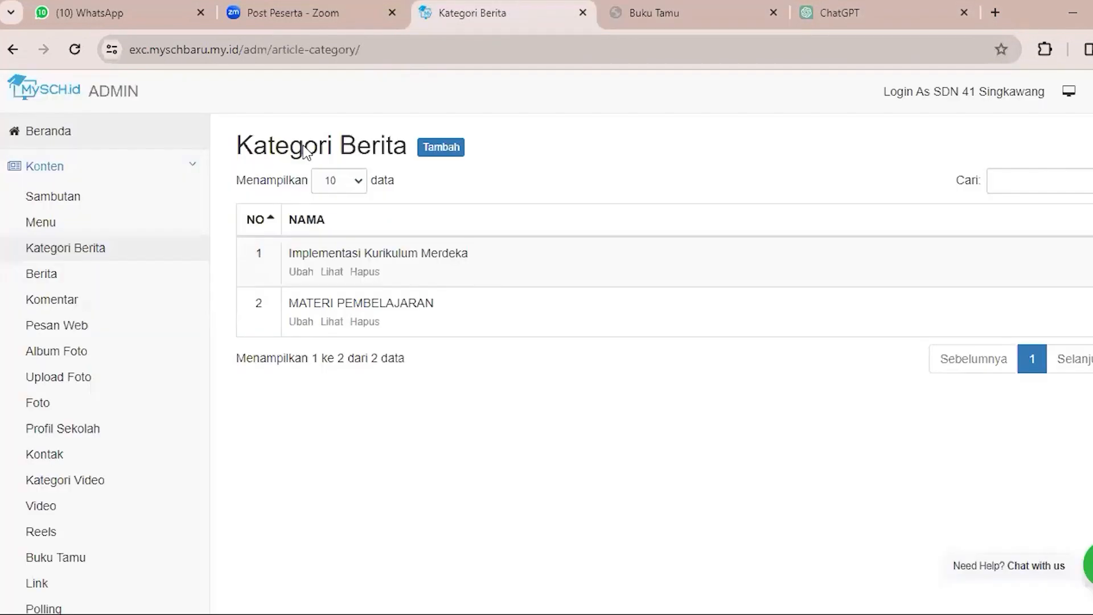
Open the Tata Letak page of the Tampilan section and review the modules in its Main Bar.
left_click(122, 168)
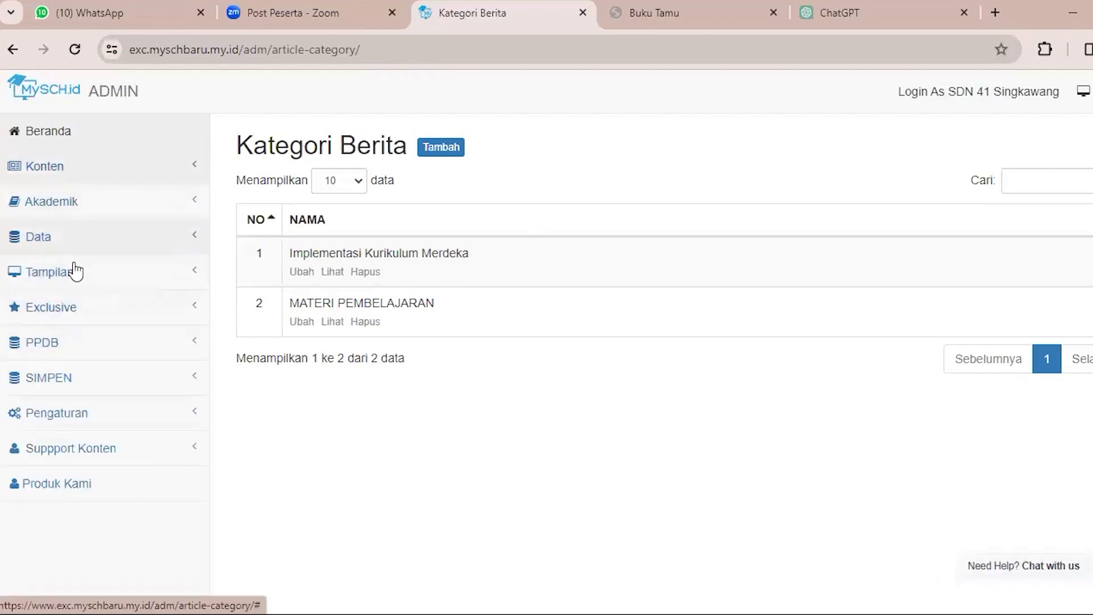
left_click(111, 278)
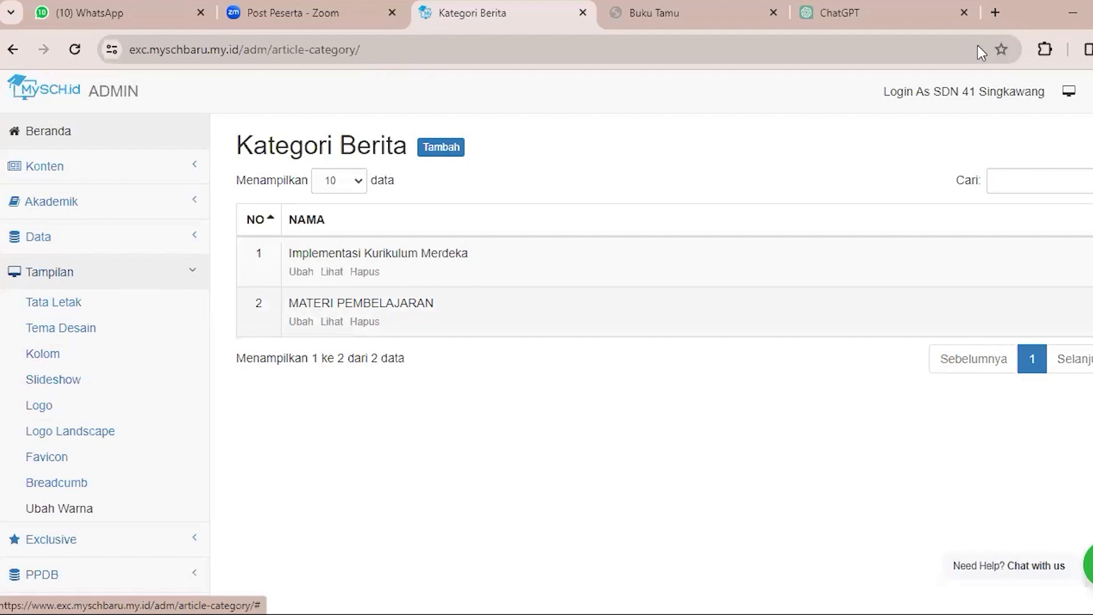
left_click(53, 302)
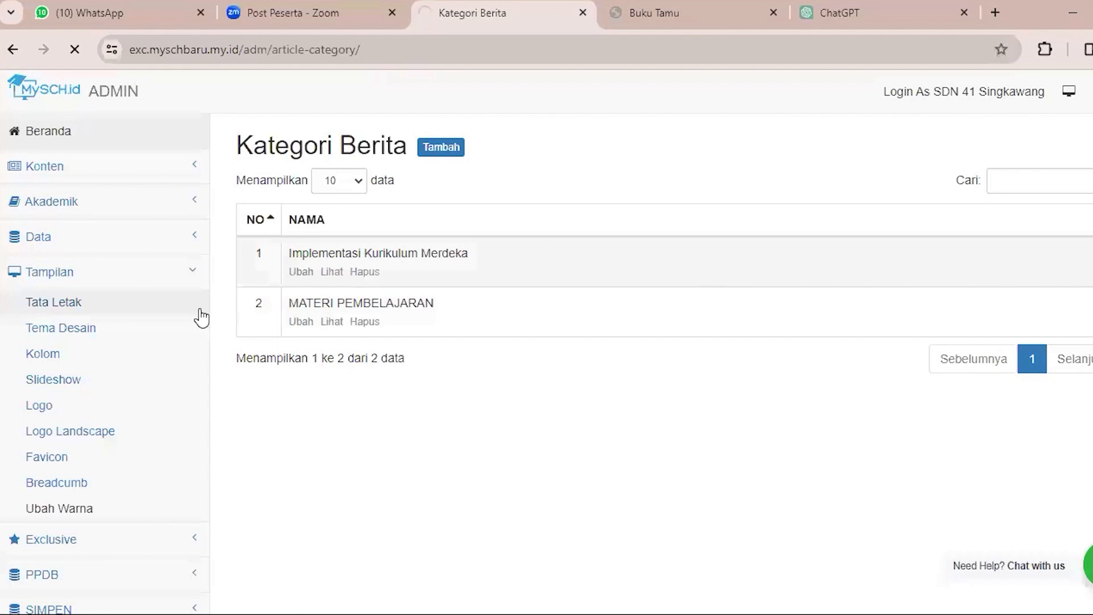
scroll(620, 185, "down", 9)
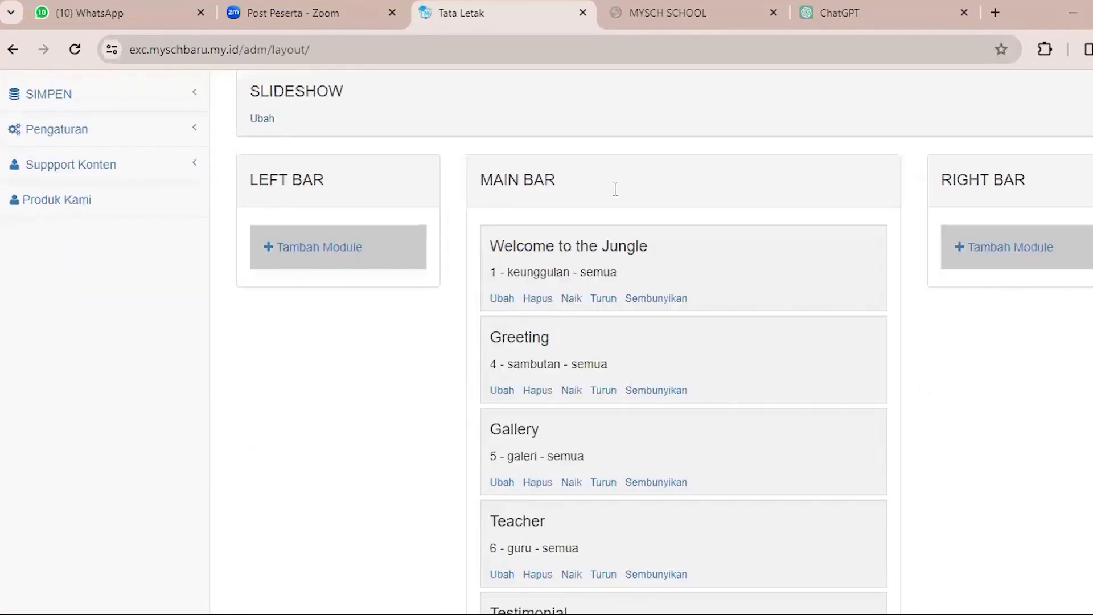
Start adding a module to the Main Bar and review the module types offered under Artikel, Module and Produk.
triple_click(615, 189)
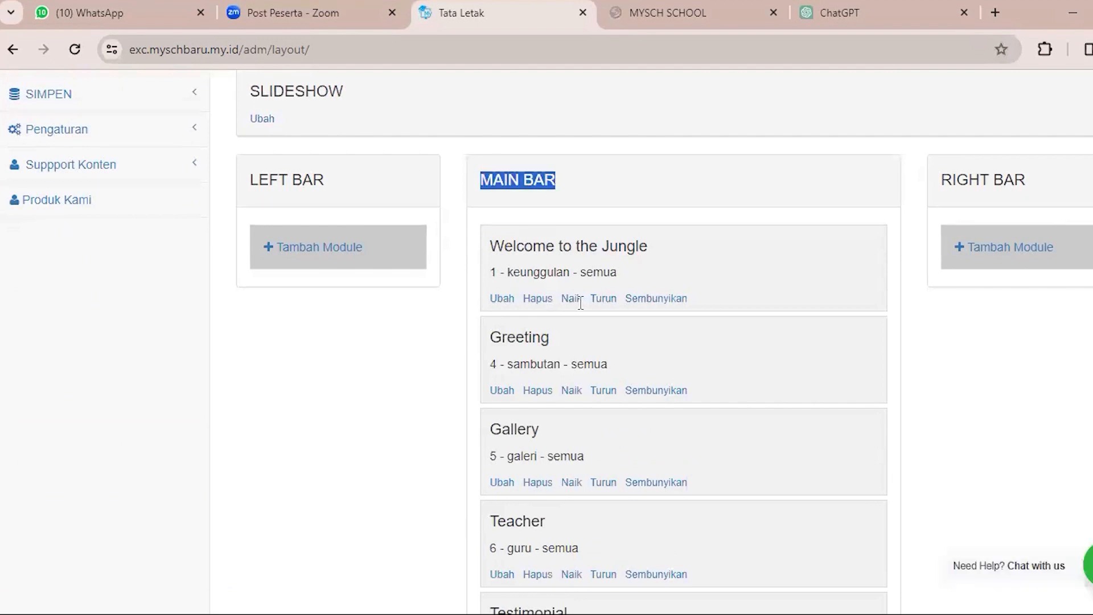
scroll(581, 302, "down", 3)
scroll(548, 362, "down", 5)
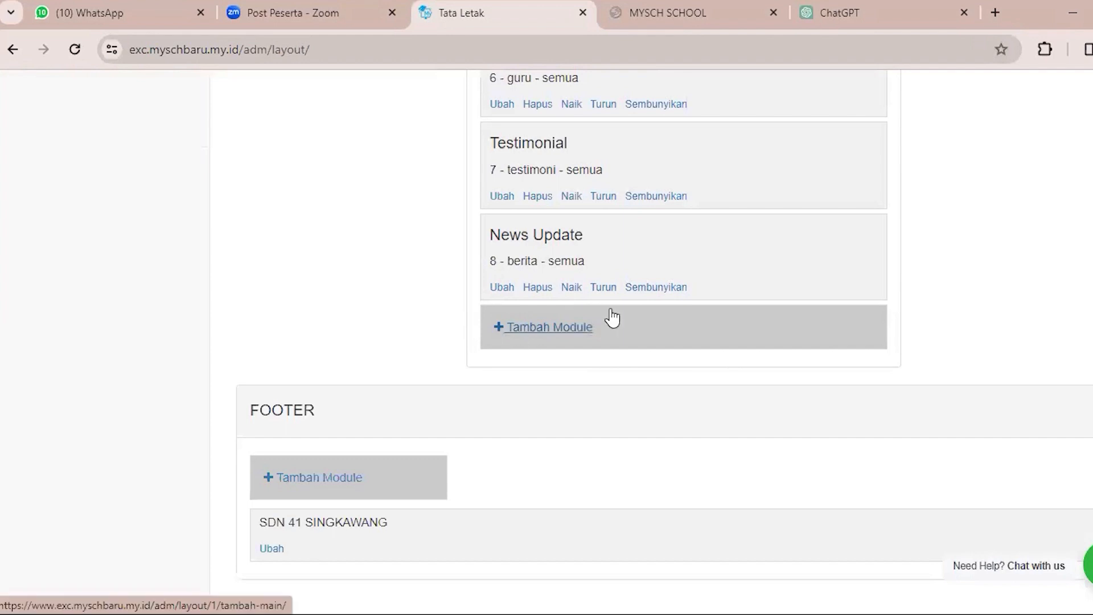
left_click(549, 327)
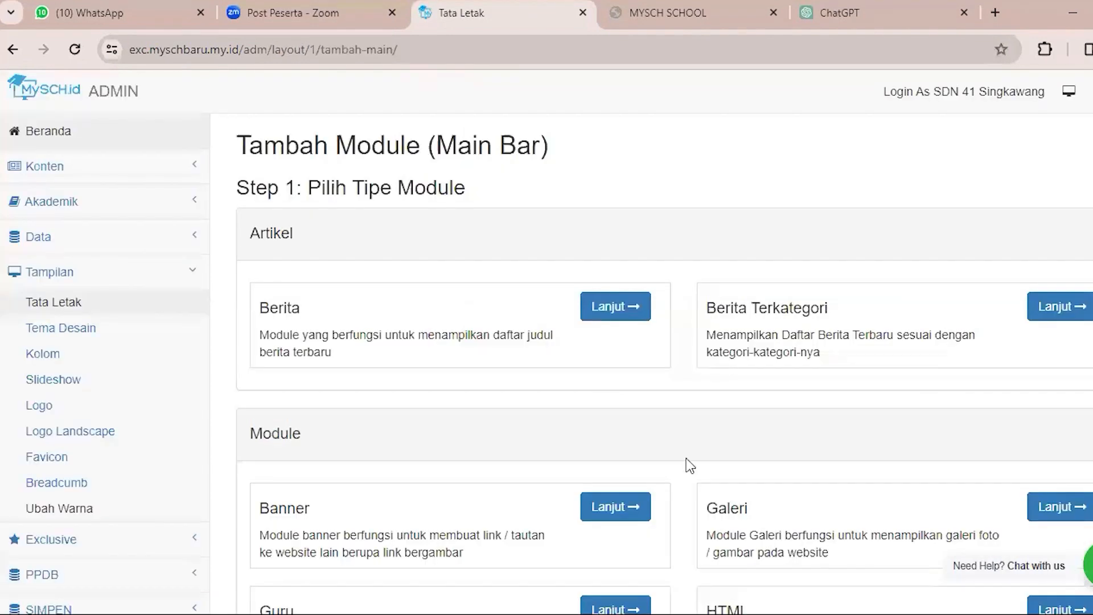
scroll(690, 465, "down", 2)
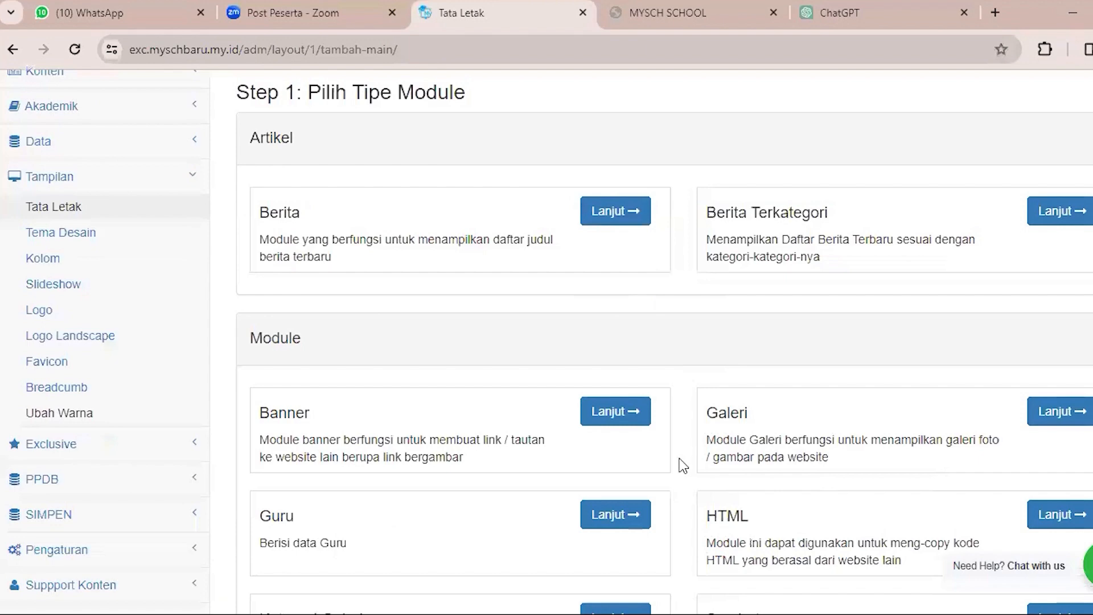
scroll(683, 466, "down", 6)
scroll(683, 466, "down", 2)
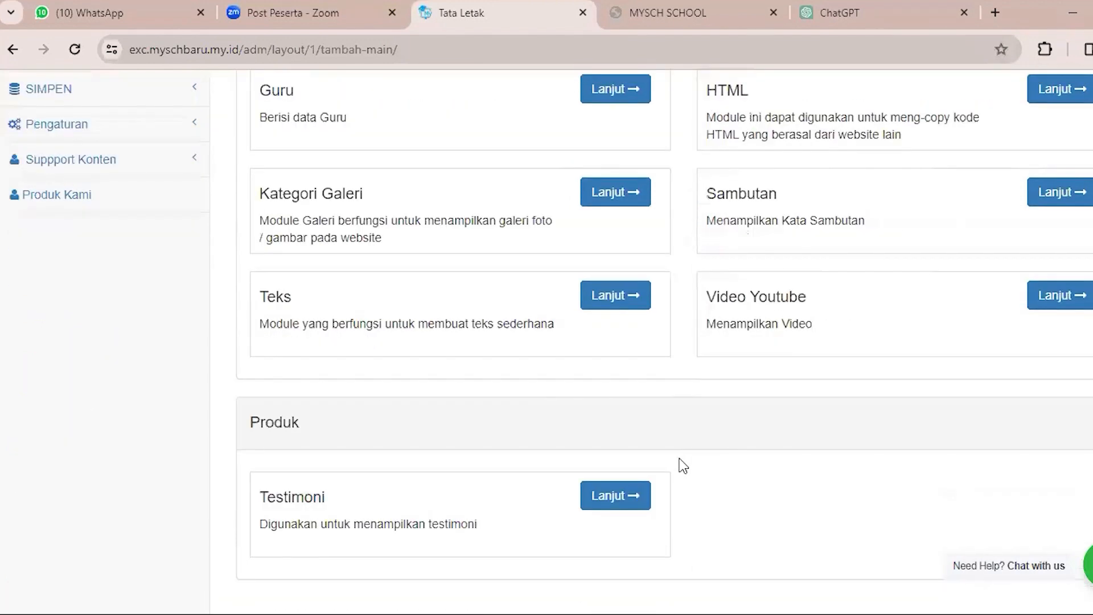
scroll(683, 466, "up", 6)
scroll(712, 342, "up", 4)
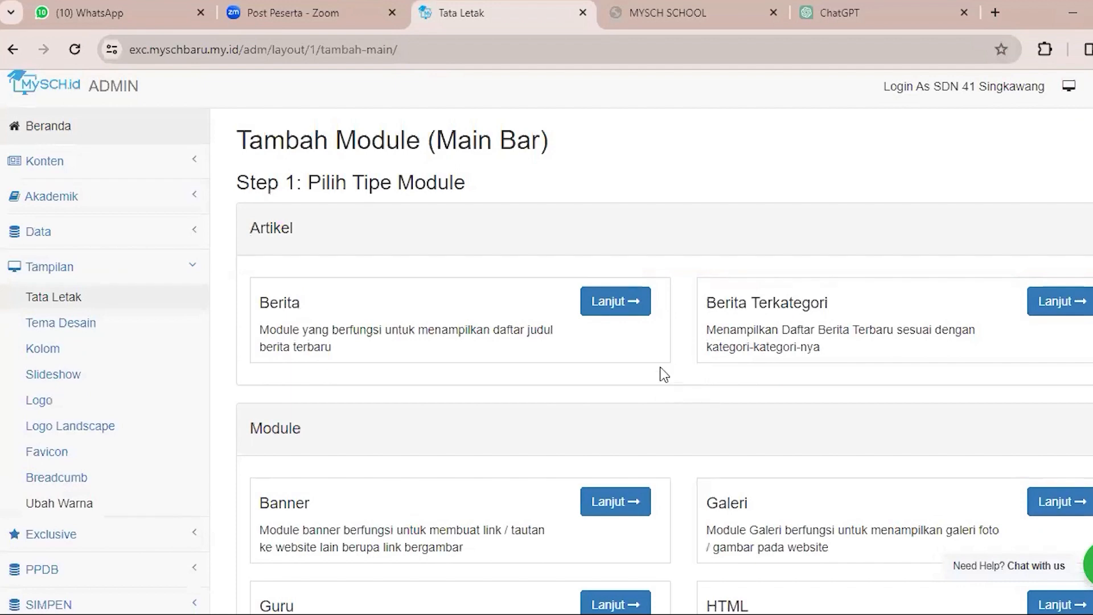
scroll(712, 365, "down", 1)
scroll(871, 317, "down", 8)
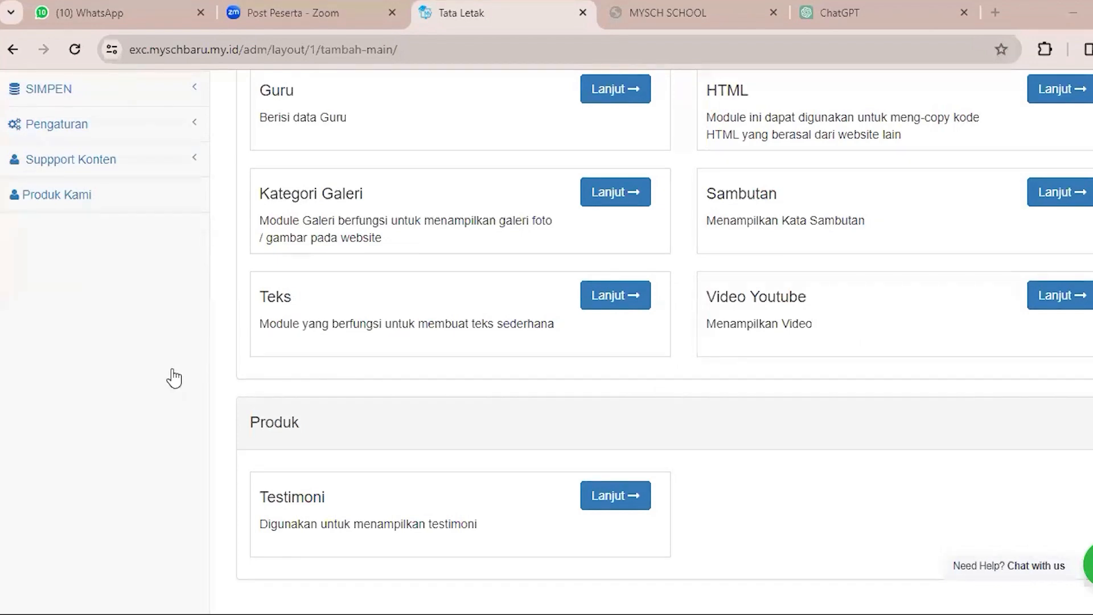
Open the Tema Desain page of the Tampilan section and review the design themes that can be applied.
scroll(103, 320, "up", 9)
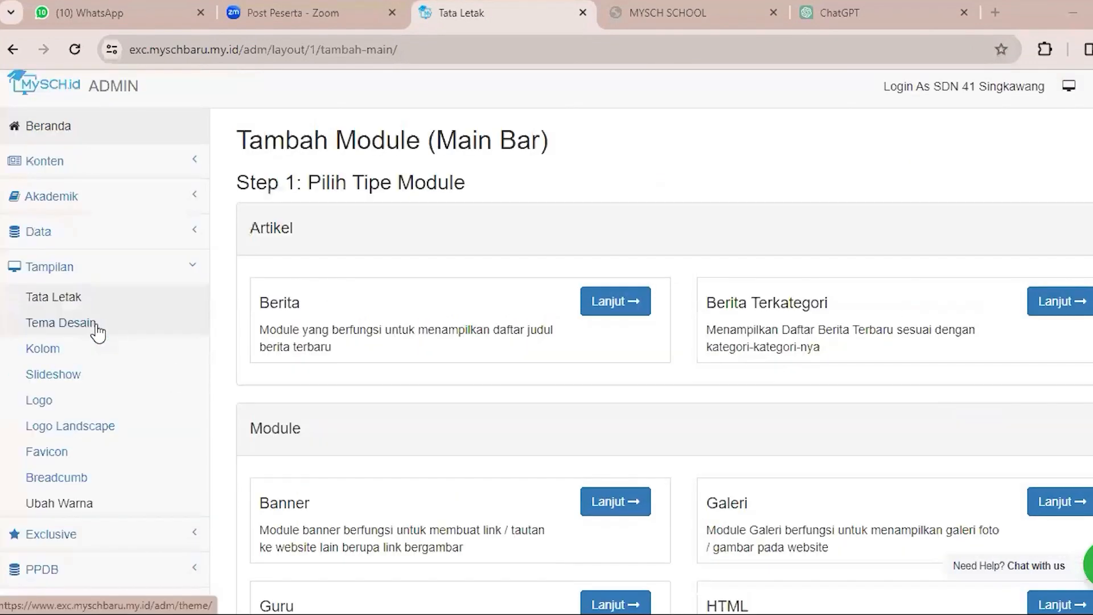
left_click(98, 329)
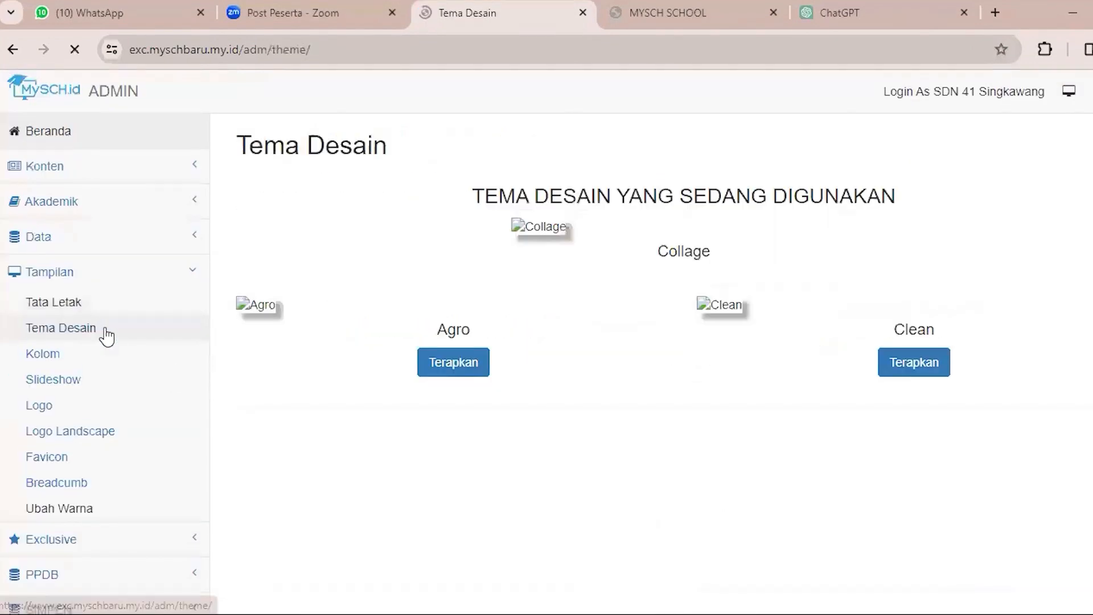
scroll(436, 342, "down", 6)
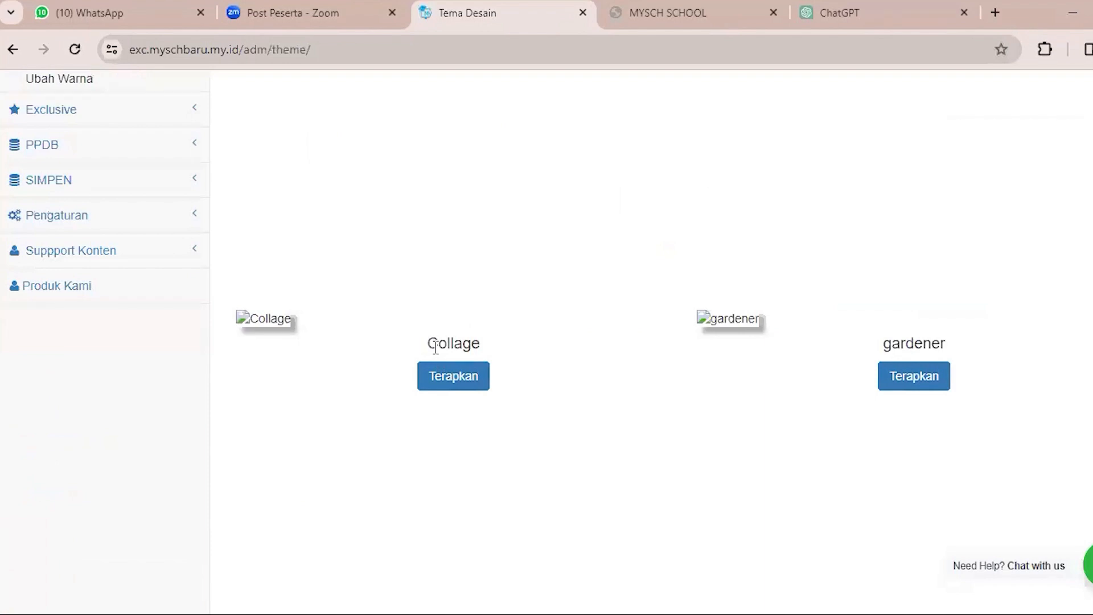
scroll(435, 345, "down", 8)
scroll(415, 367, "up", 14)
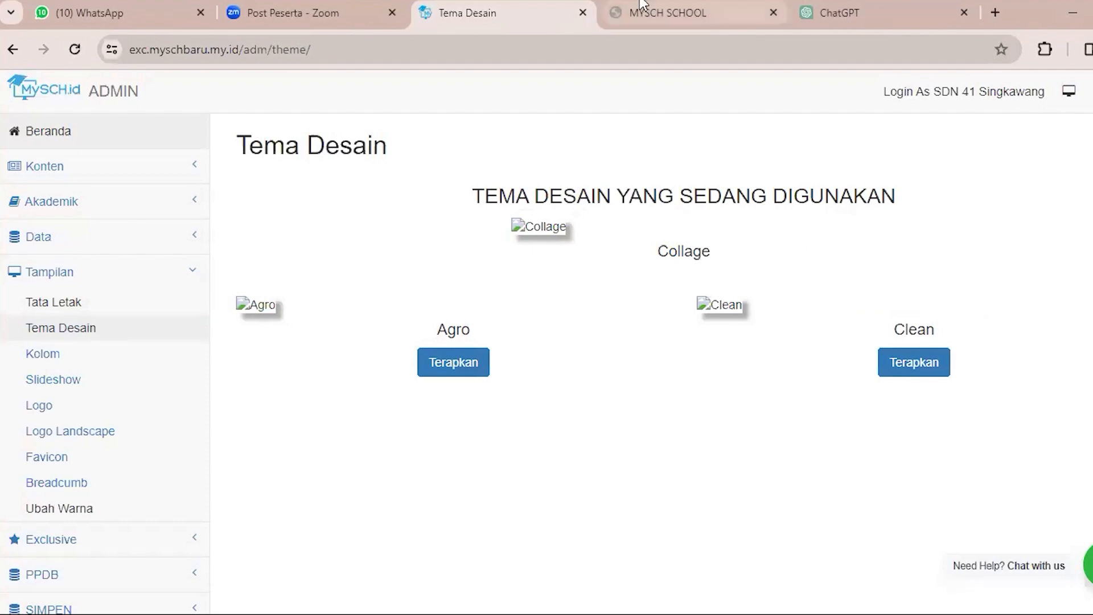
Examine how the current theme looks on the public website's homepage, from the slideshow down to the footer.
key("ctrl+Tab")
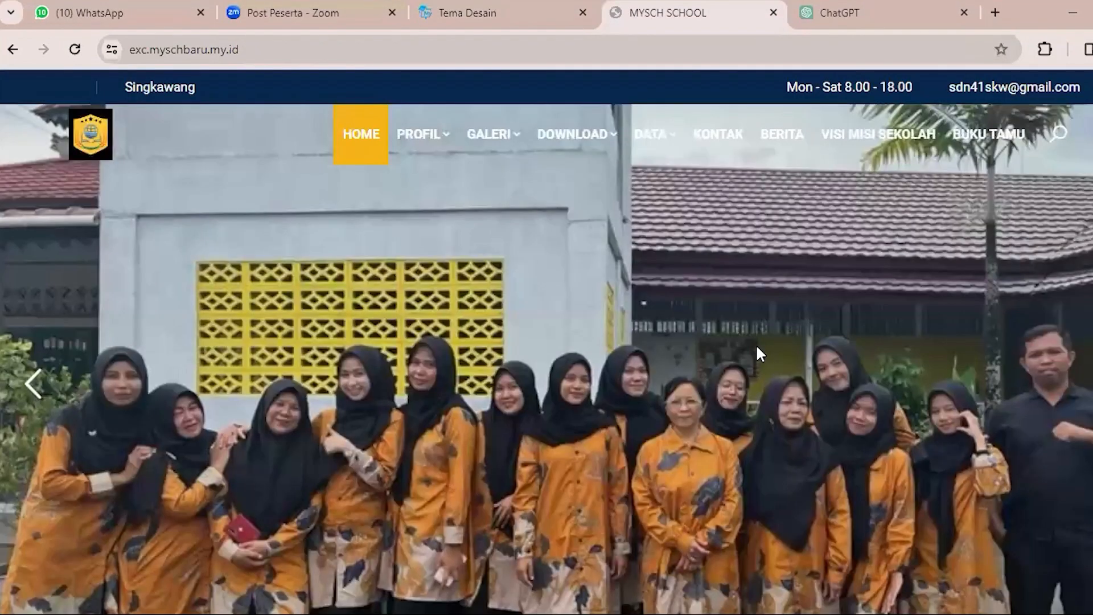
scroll(776, 330, "down", 8)
scroll(773, 325, "down", 5)
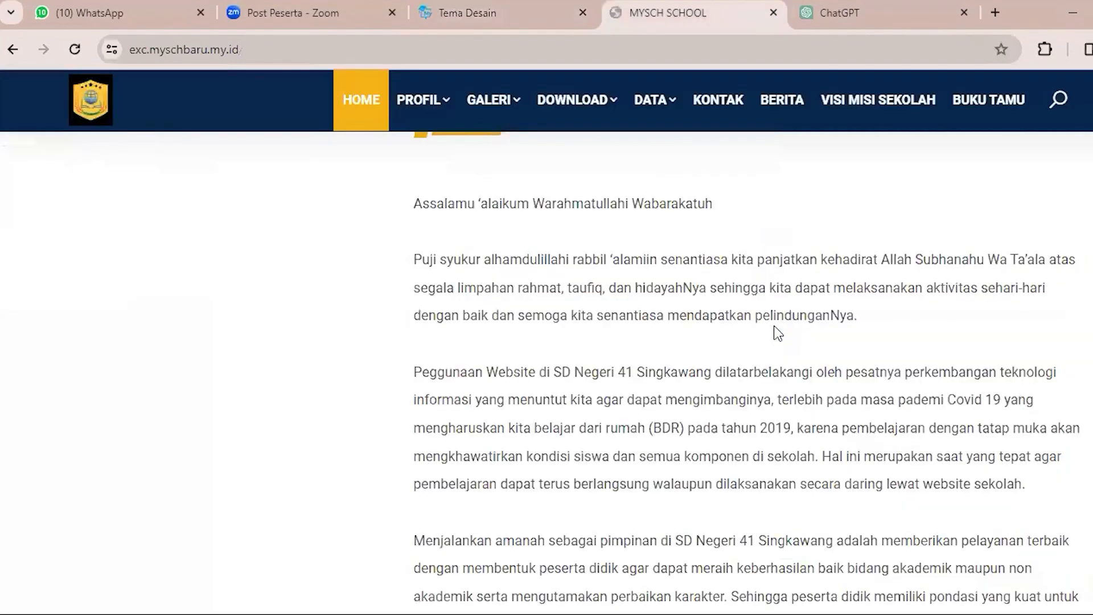
scroll(758, 360, "down", 10)
scroll(761, 371, "down", 8)
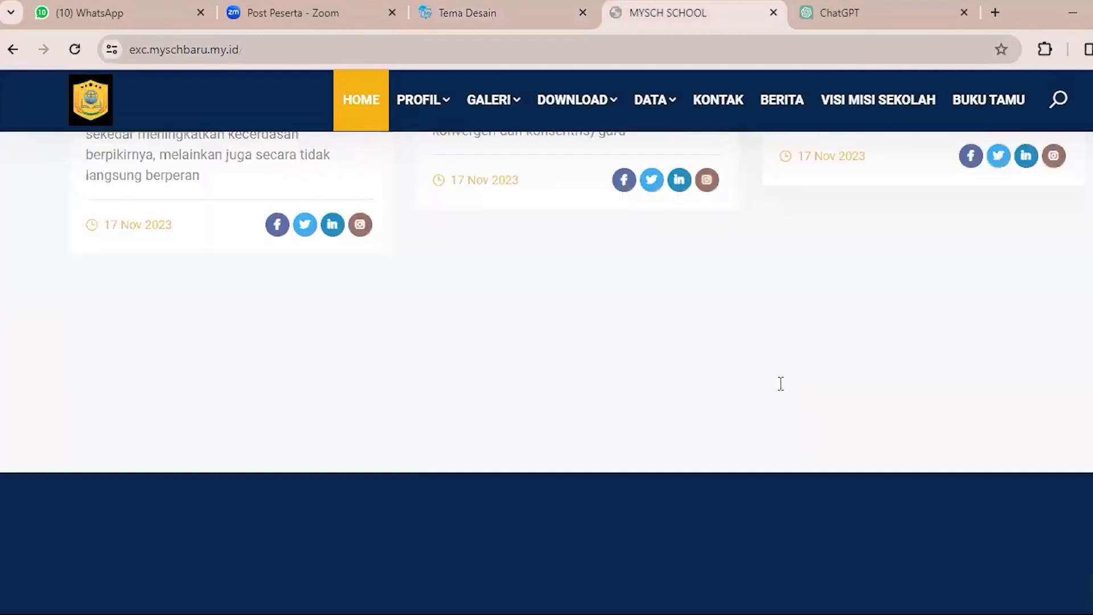
scroll(781, 383, "down", 4)
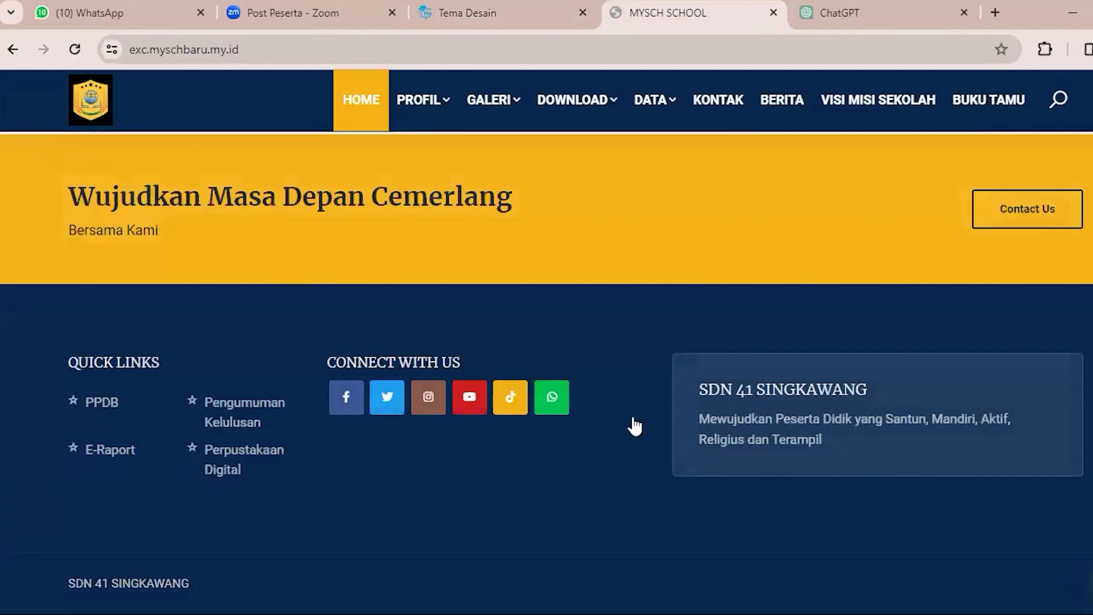
scroll(635, 426, "up", 5)
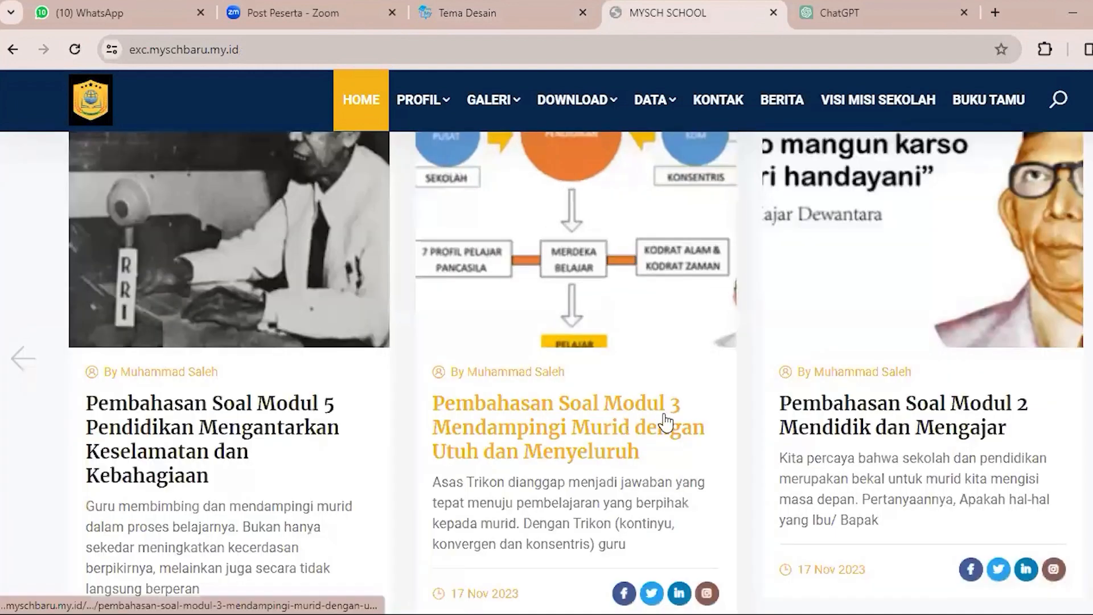
scroll(655, 418, "down", 5)
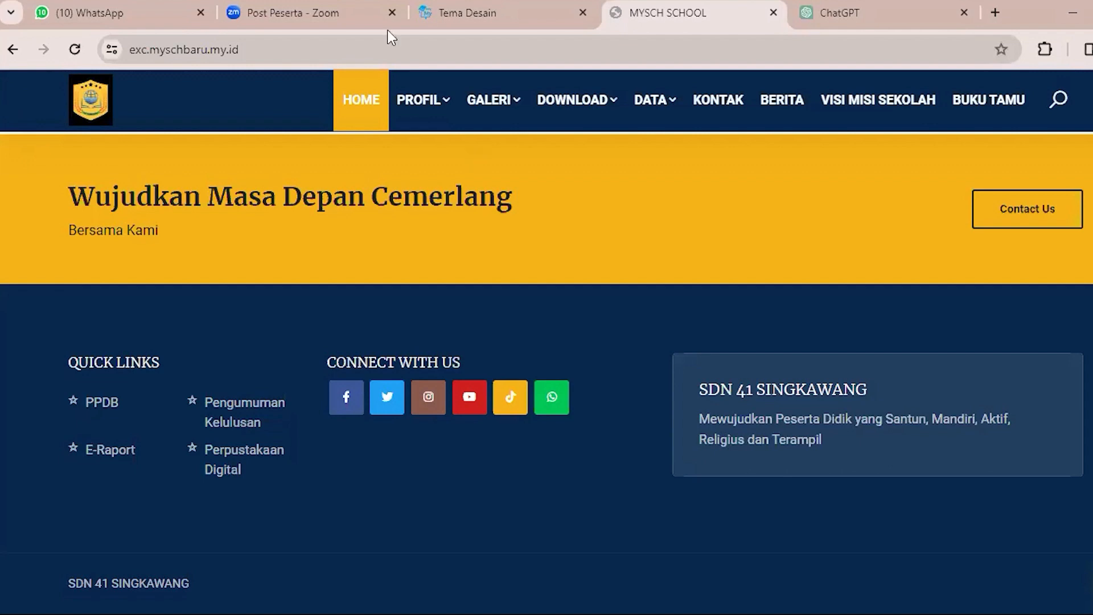
Open the admin panel's Kolom page and compare its Satu Sisi and Dua Sisi column types with the public homepage's layout.
left_click(467, 7)
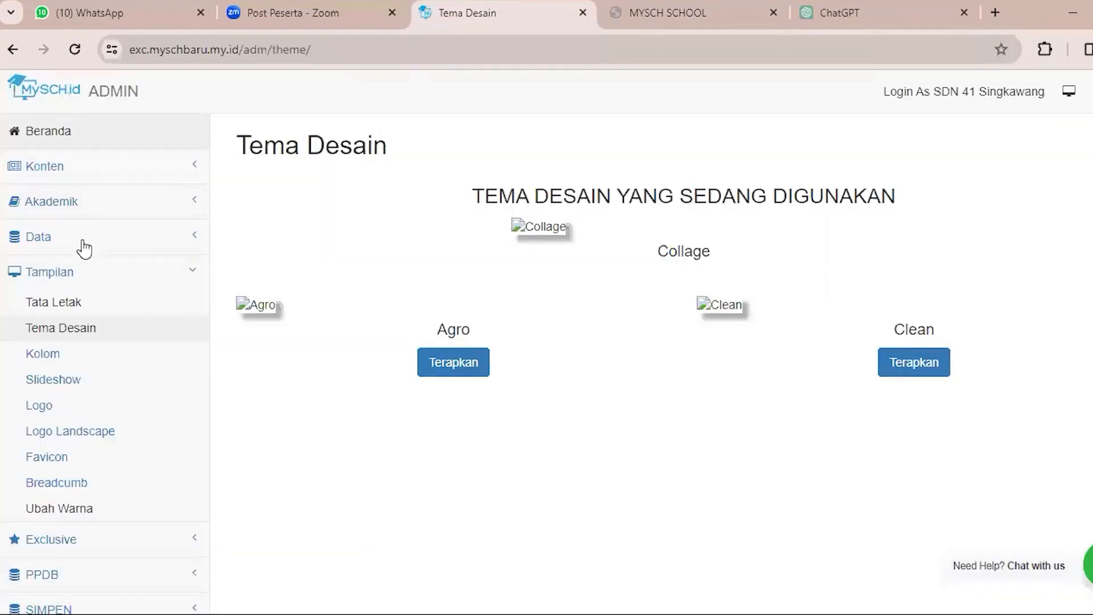
left_click(67, 358)
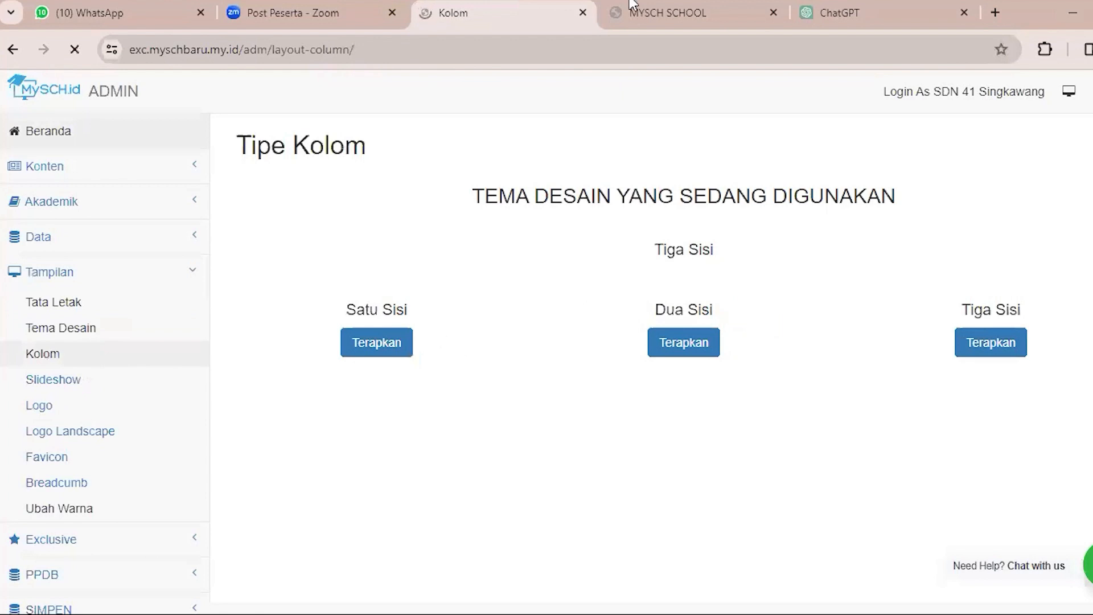
key("ctrl+Tab")
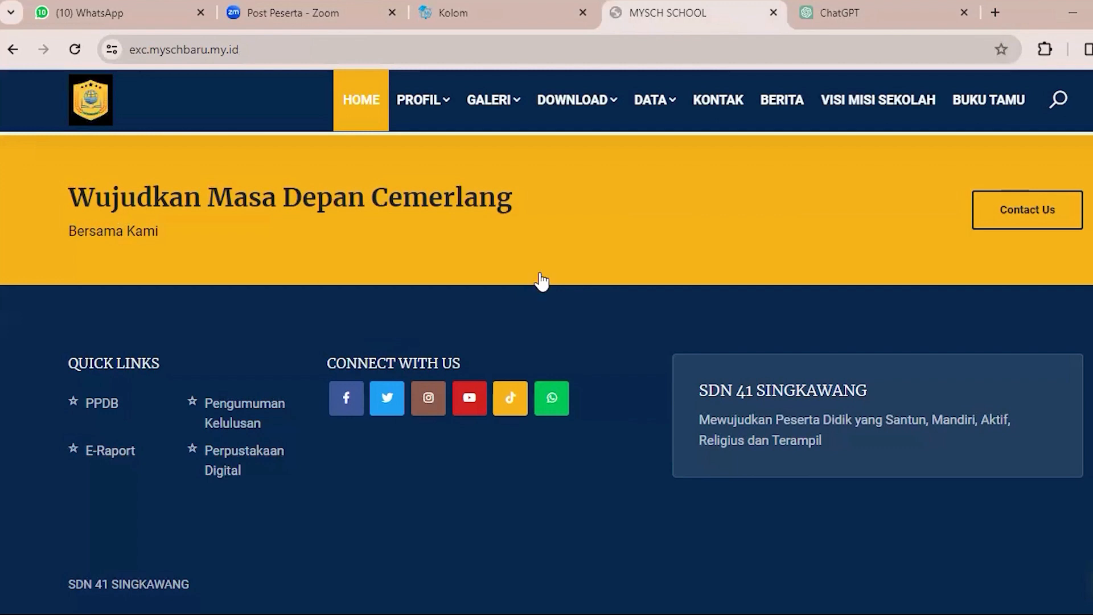
scroll(541, 278, "up", 10)
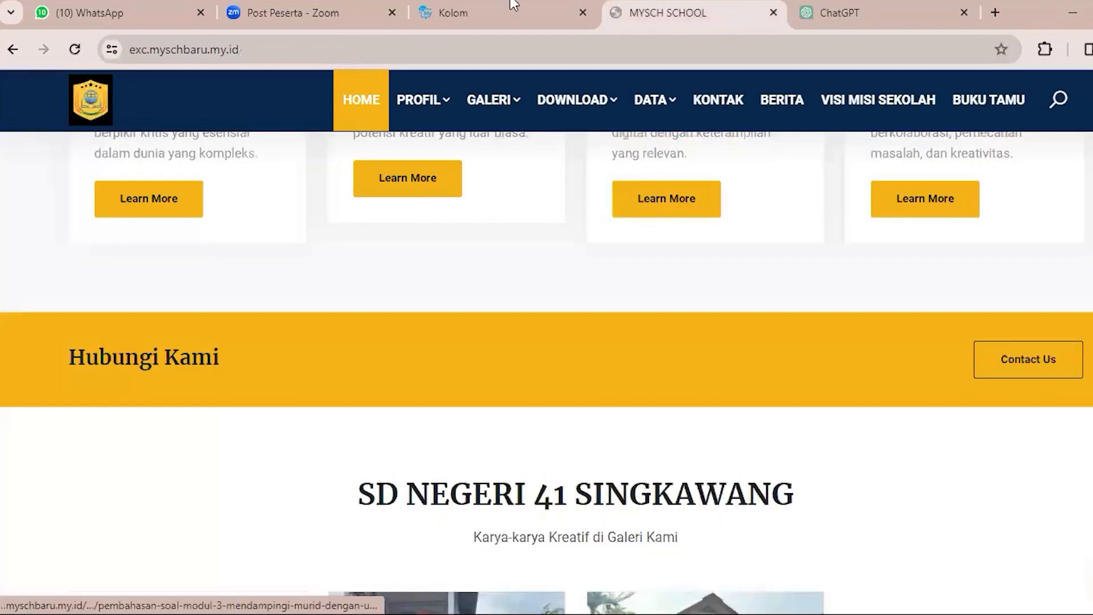
scroll(279, 139, "up", 10)
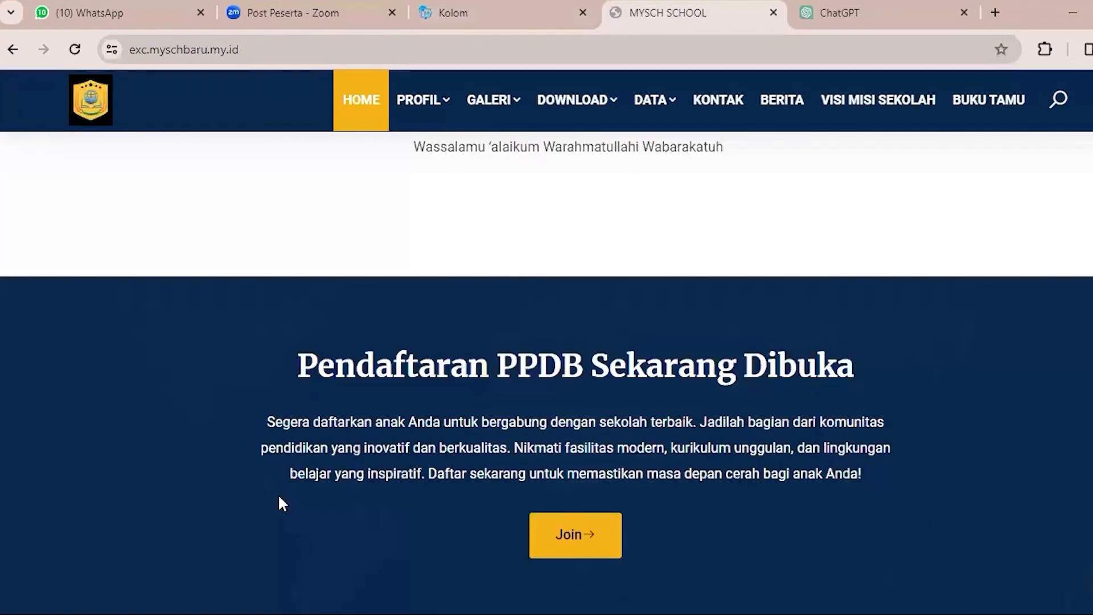
left_click(437, 7)
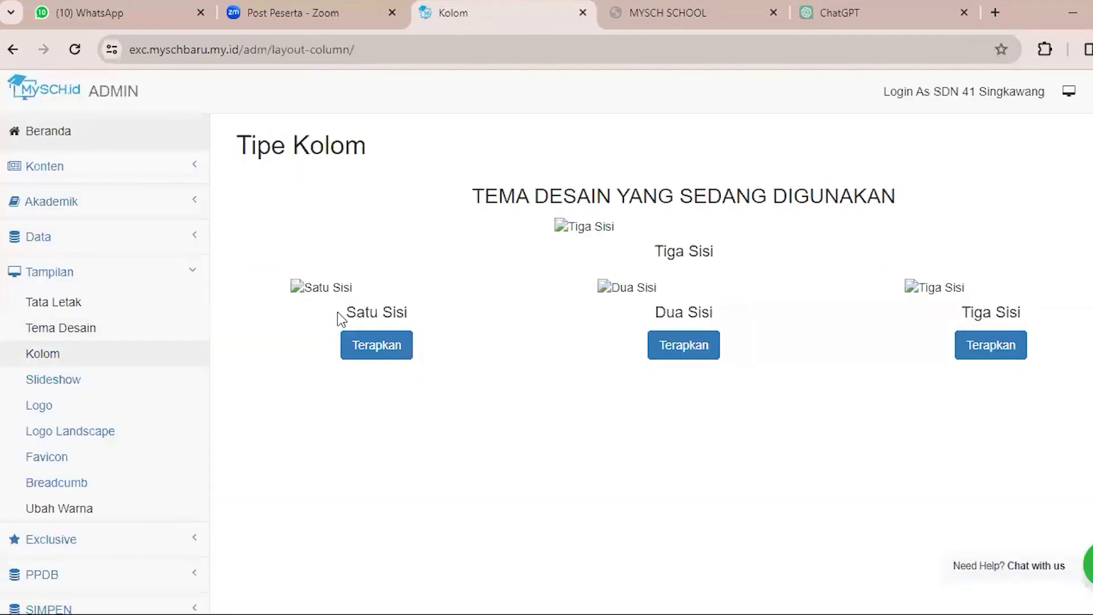
left_click_drag(342, 312, 415, 310)
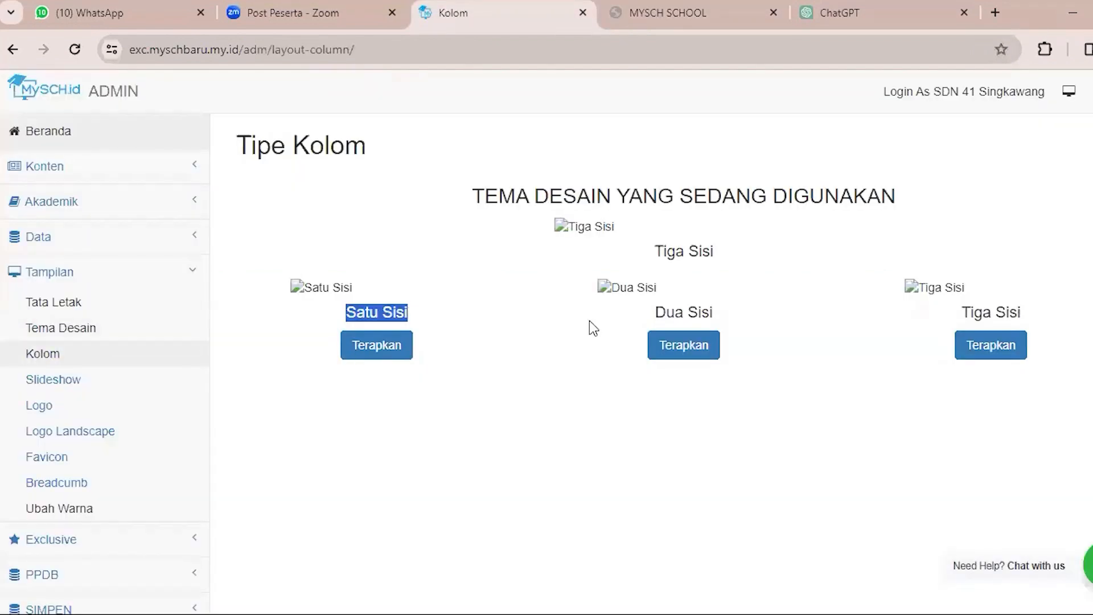
left_click_drag(651, 312, 794, 315)
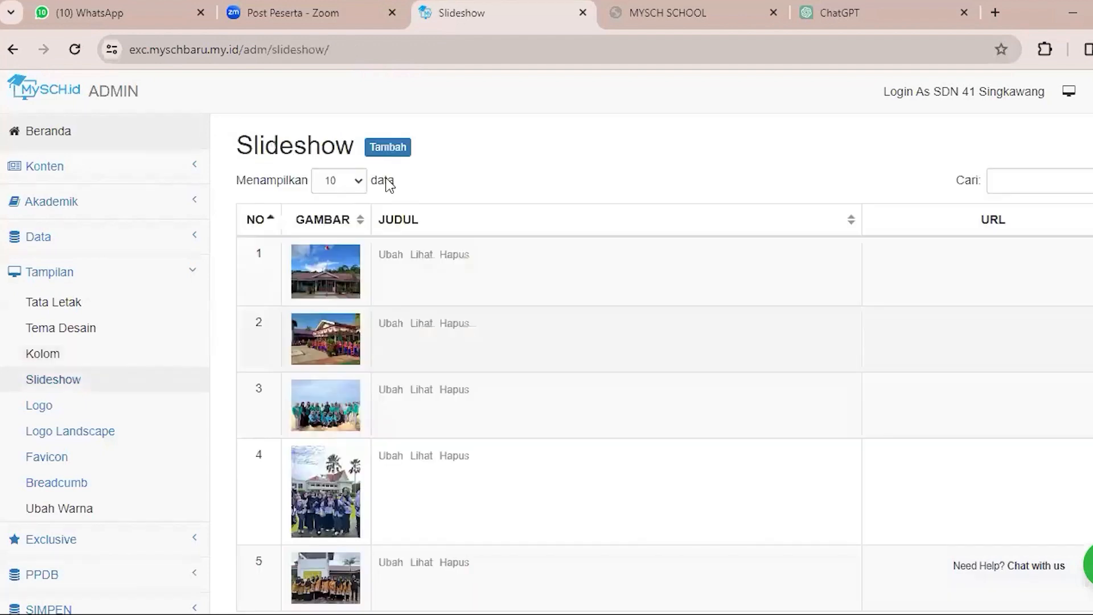
Open the Tambah Slideshow form from the Slideshow page and compare it with the slideshow on the public homepage.
left_click(387, 152)
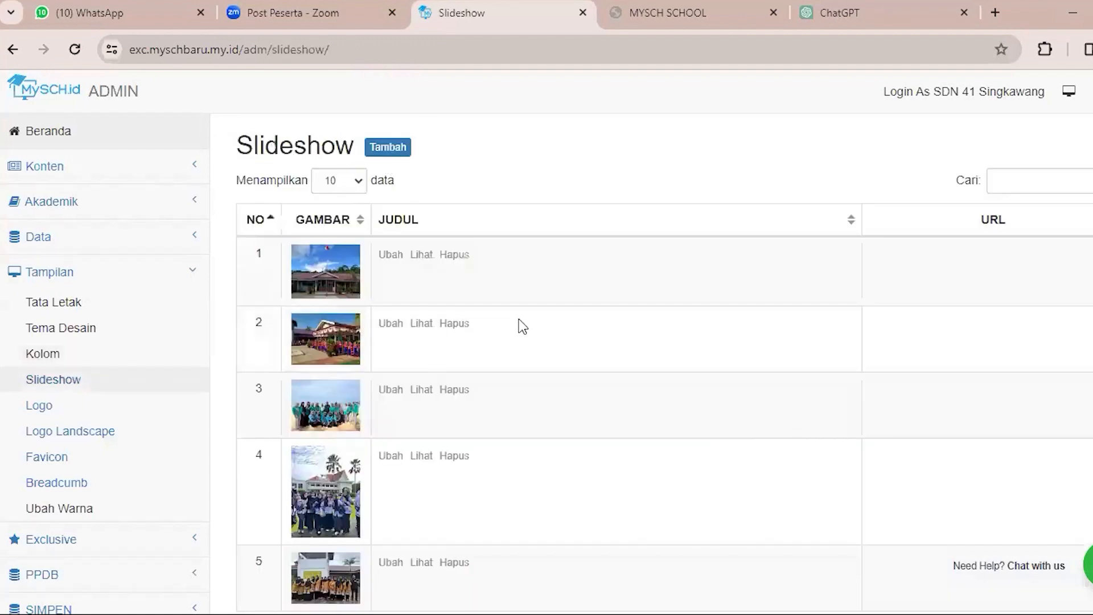
left_click(649, 8)
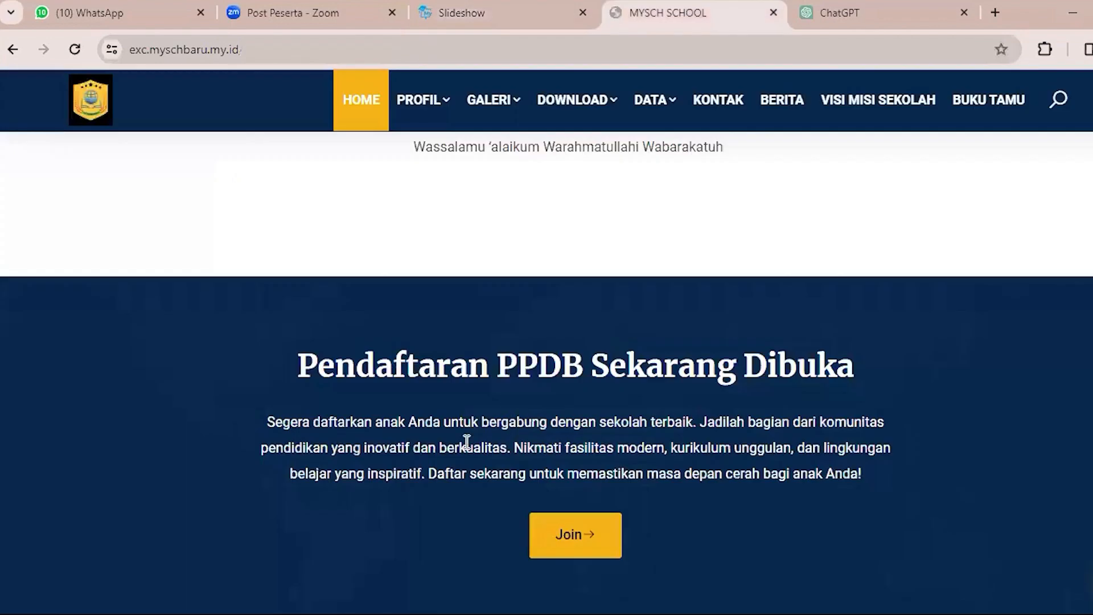
scroll(508, 416, "up", 5)
scroll(511, 307, "up", 5)
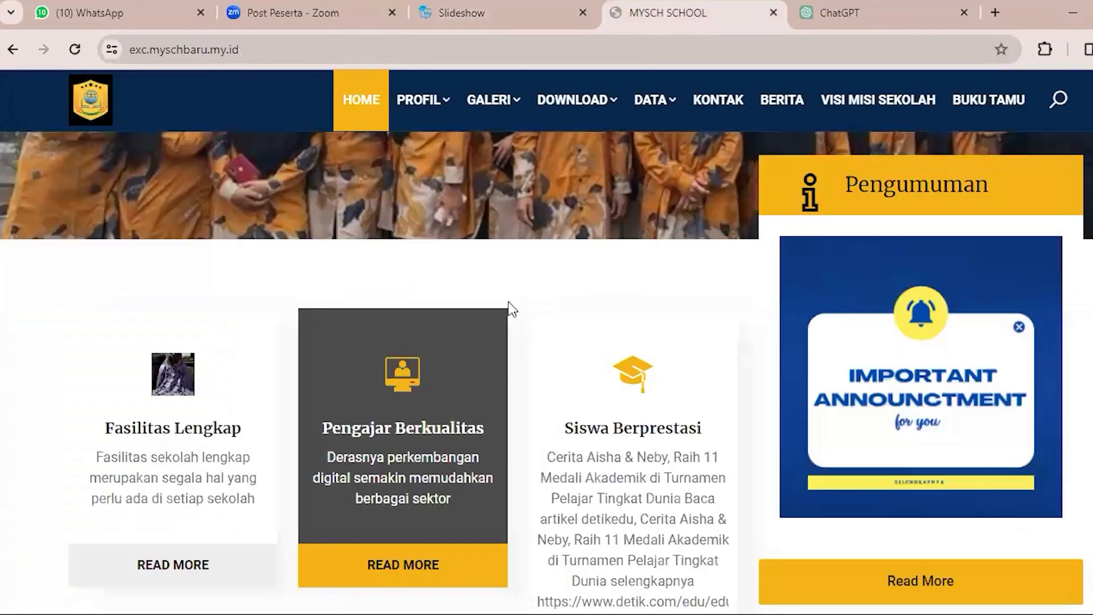
scroll(510, 306, "up", 5)
key("ctrl+shift+Tab")
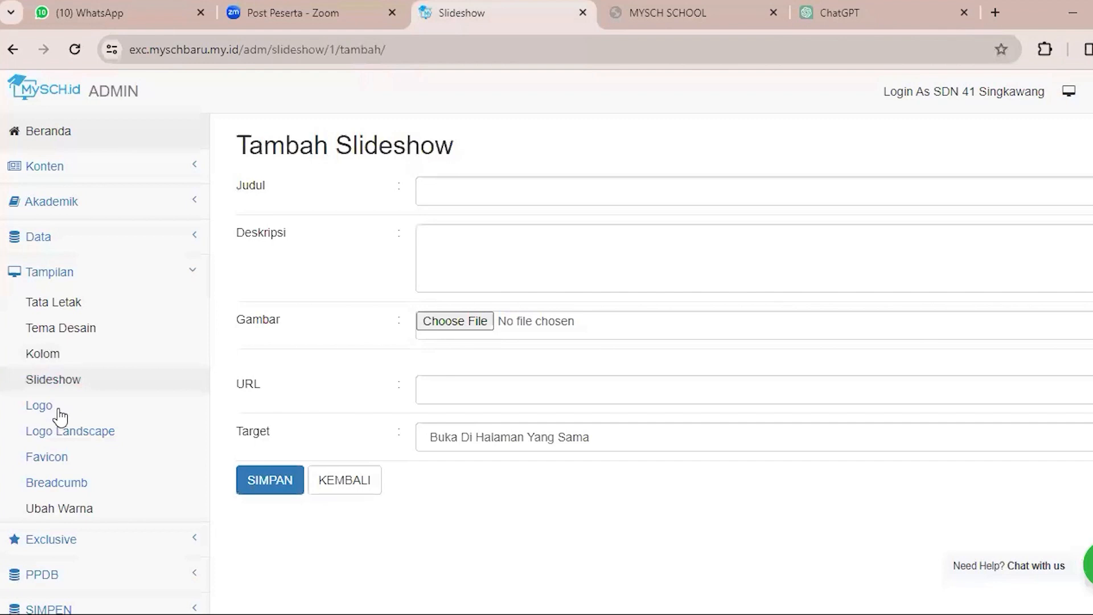
Open the Logo page of the Tampilan section and point out its Teks Logo and Subteks Logo fields.
left_click(59, 411)
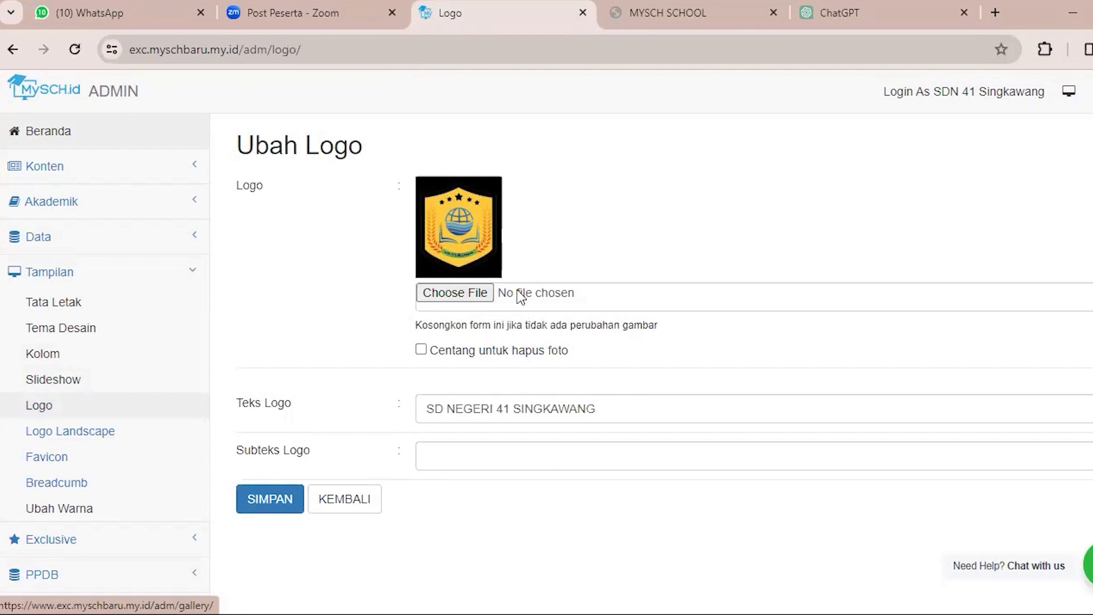
left_click(515, 408)
double_click(516, 408)
left_click(468, 407)
double_click(468, 408)
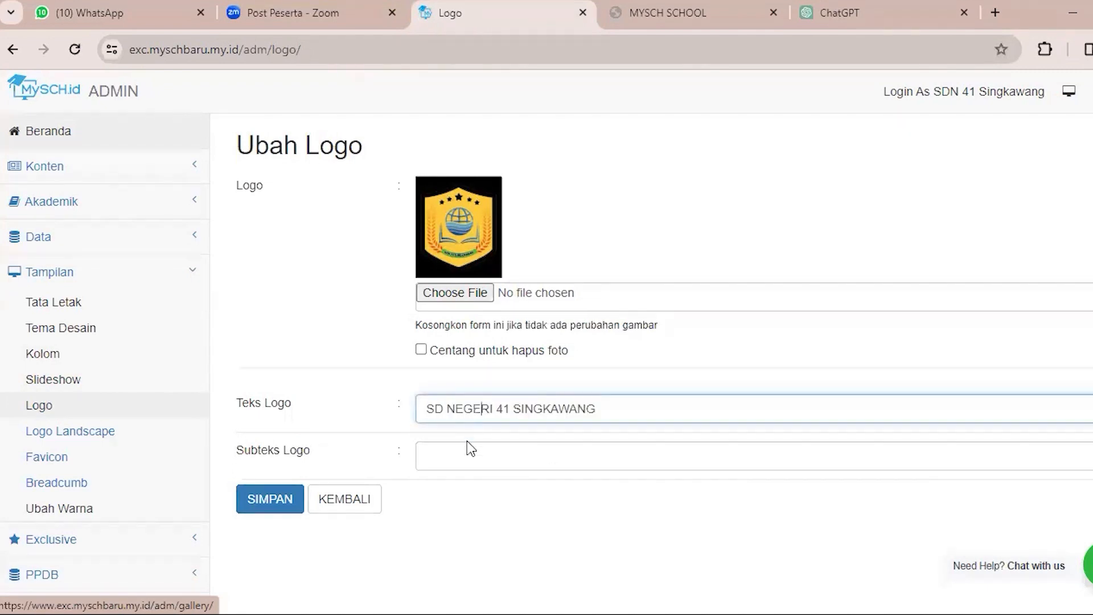
left_click(437, 453)
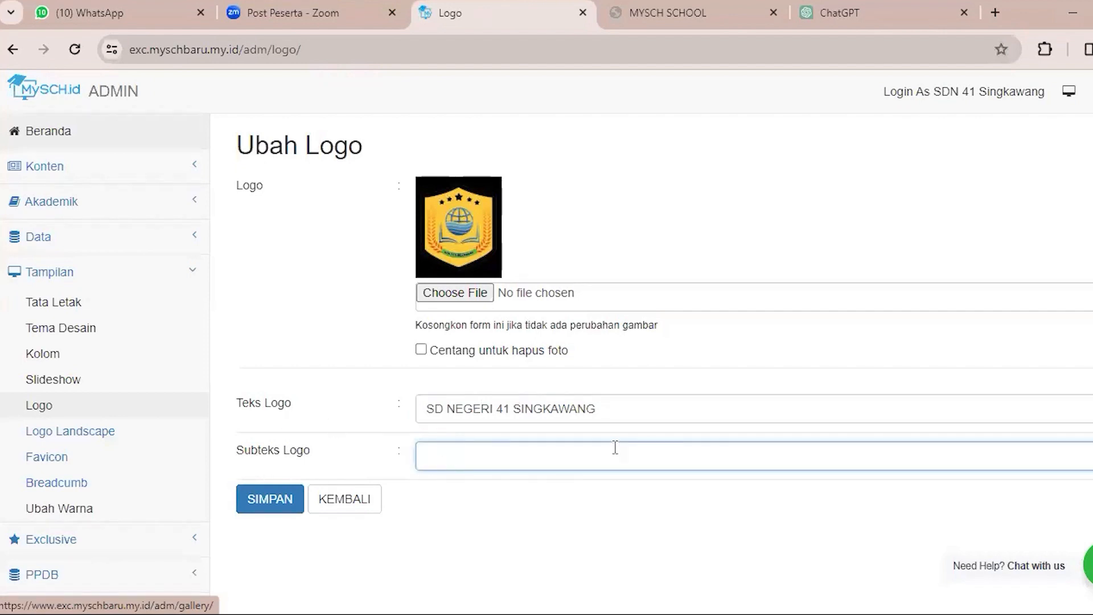
Open the admin panel's Favicon page and, after closing the ChatGPT tab, check the icon on the public website's browser tab.
left_click(57, 456)
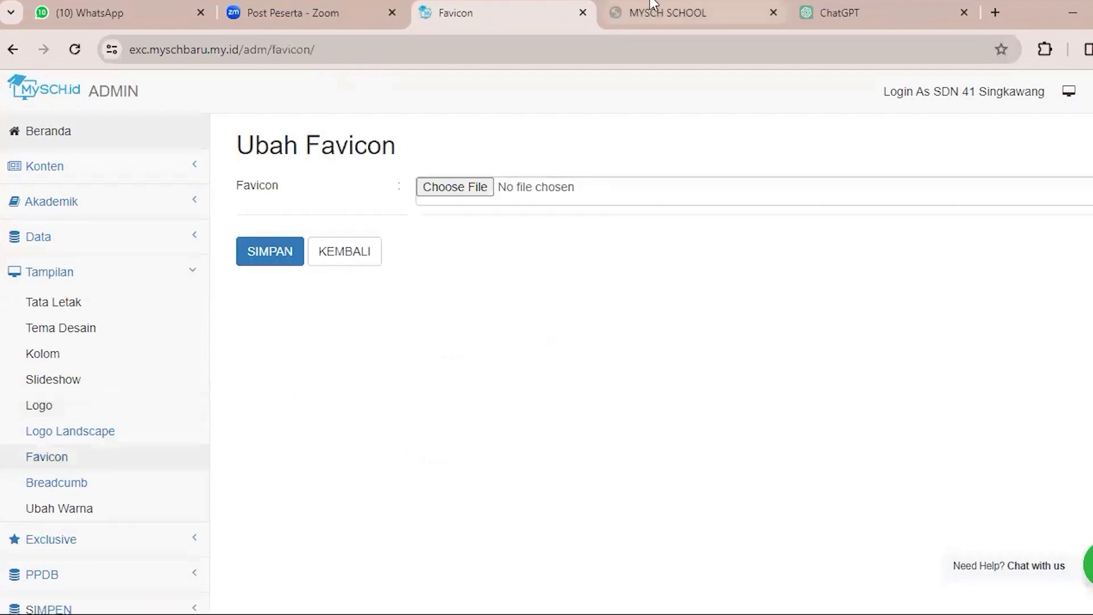
left_click(964, 13)
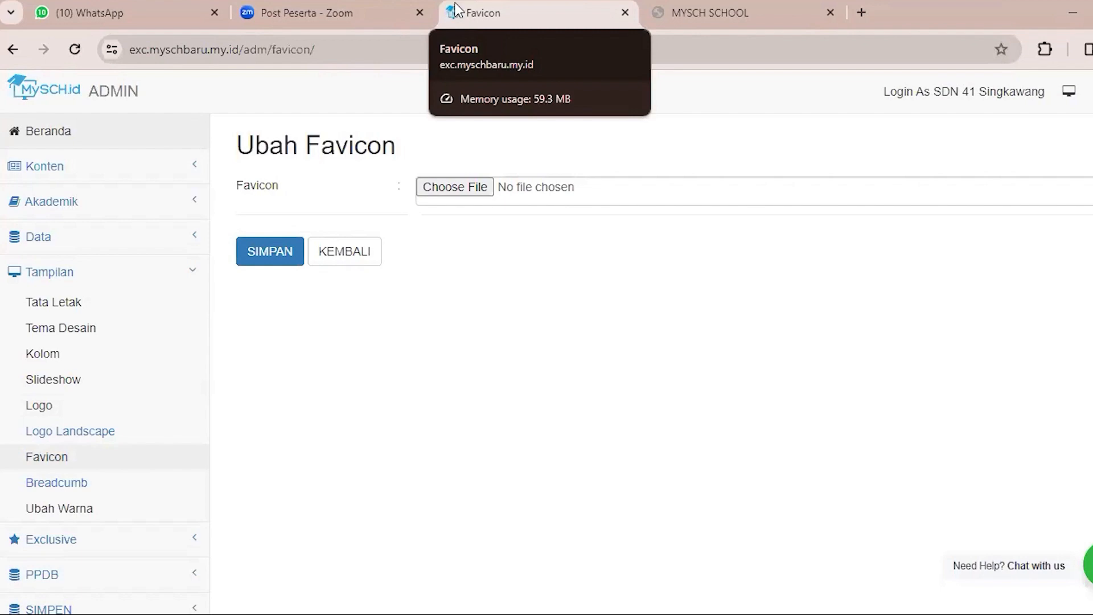
left_click(655, 12)
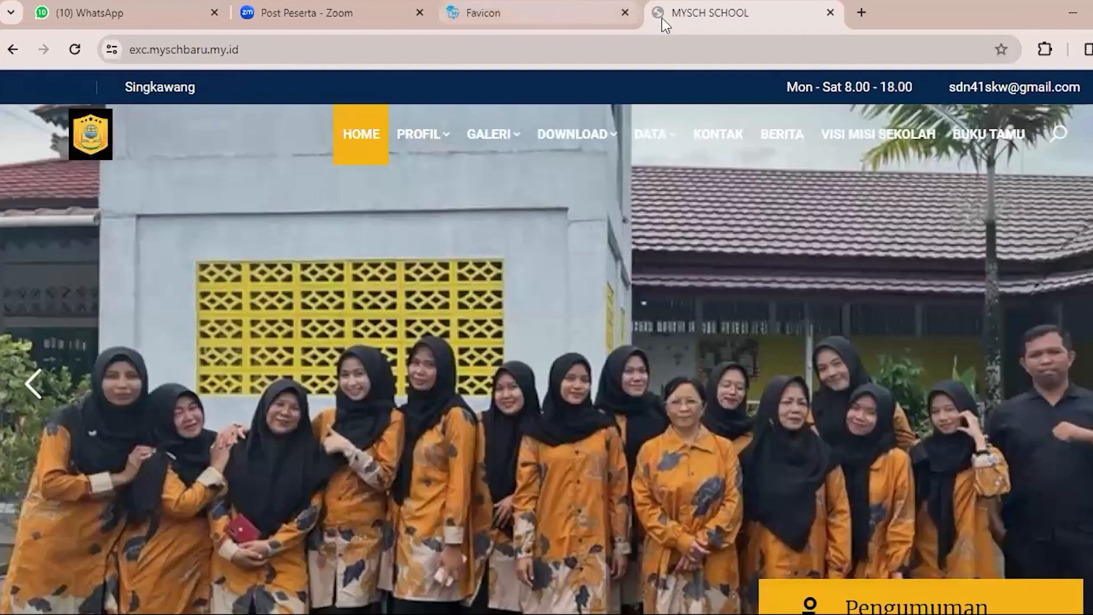
left_click(561, 15)
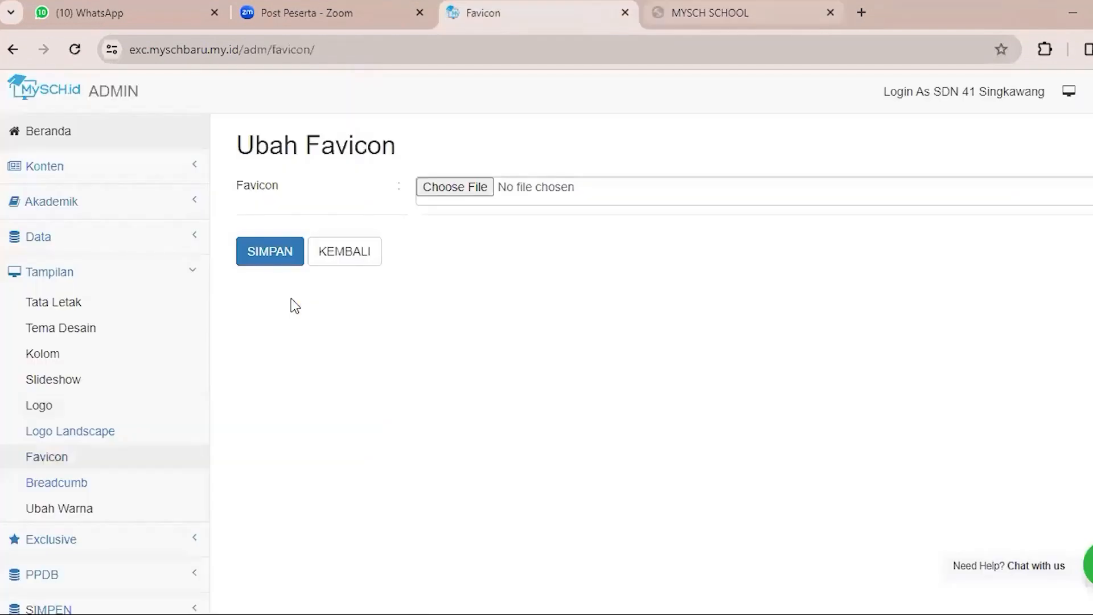
Open the admin panel's Breadcumb page in the Tampilan section and visit the public website's Sejarah page under Profil.
left_click(121, 493)
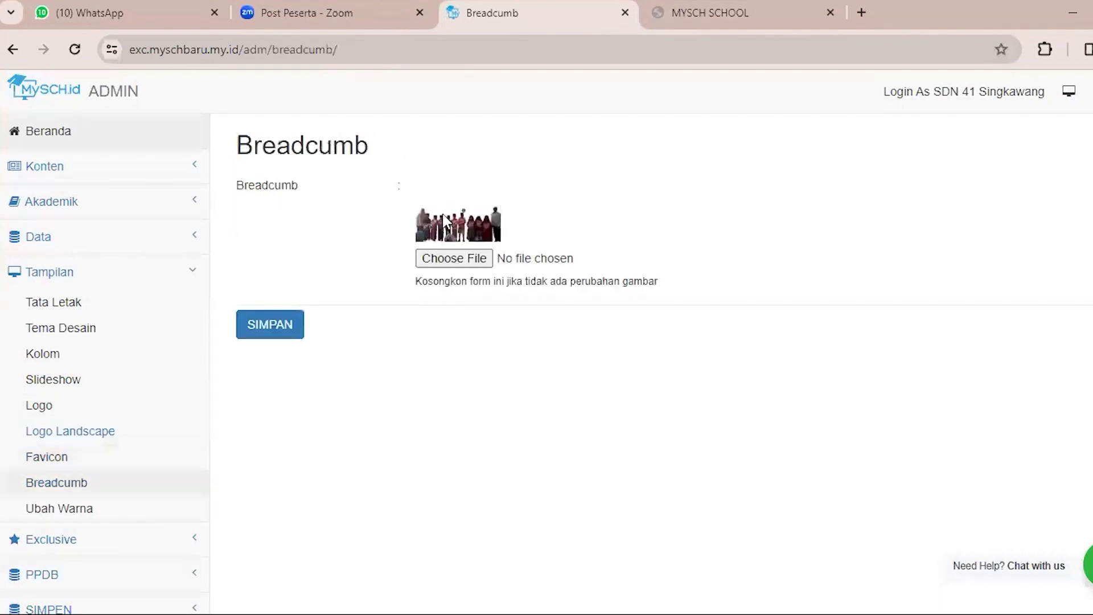
left_click(713, 3)
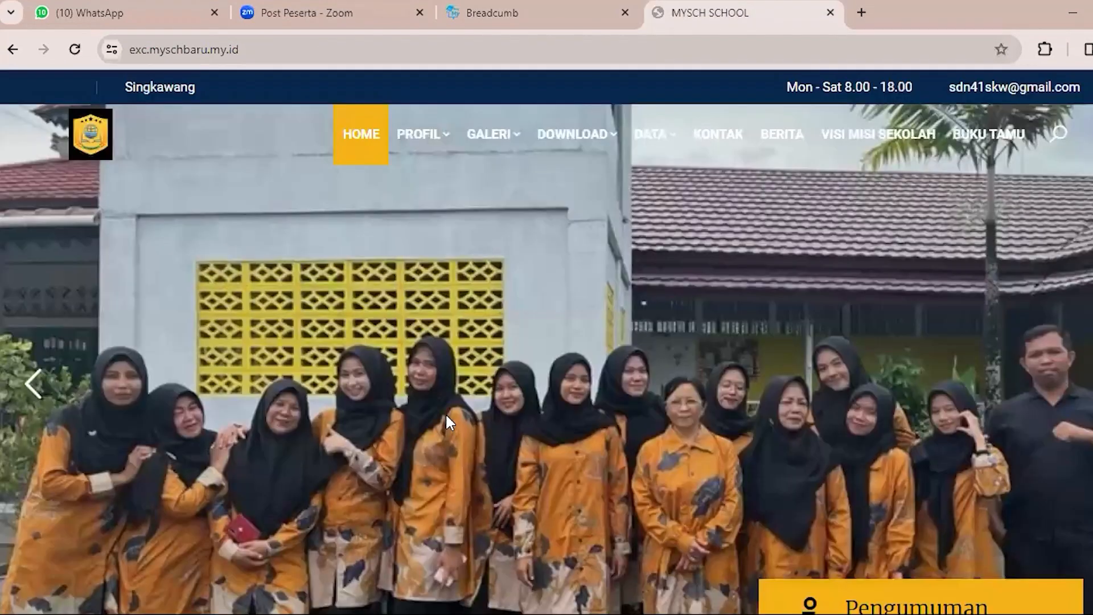
scroll(443, 118, "down", 3)
mouse_move(443, 124)
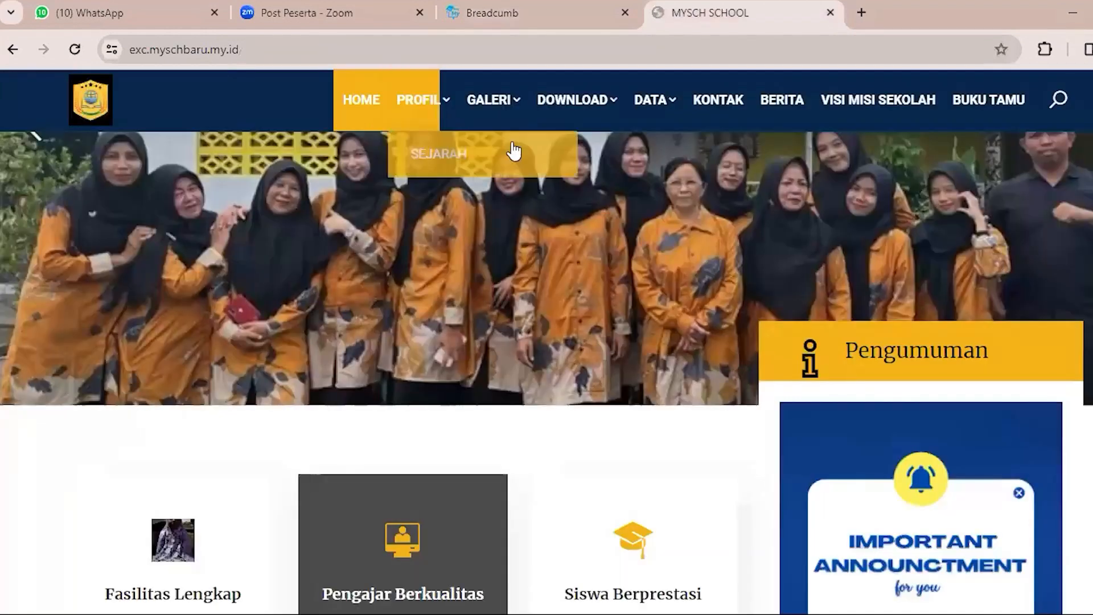
left_click(513, 153)
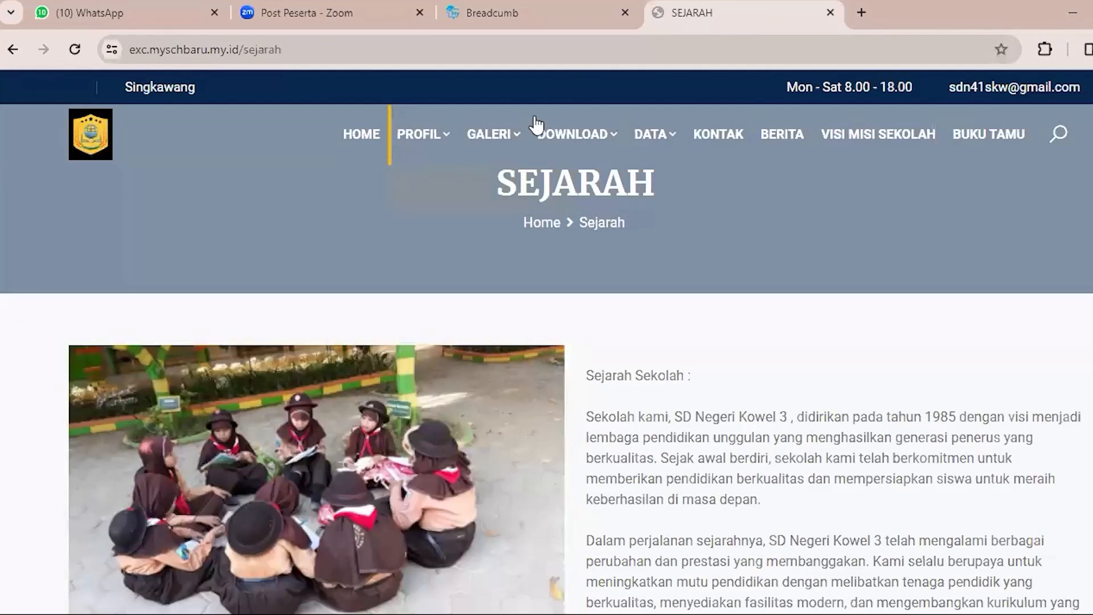
Point out the history text on the Sejarah page and its title in the breadcrumb banner area.
mouse_move(535, 122)
left_click_drag(623, 396, 674, 478)
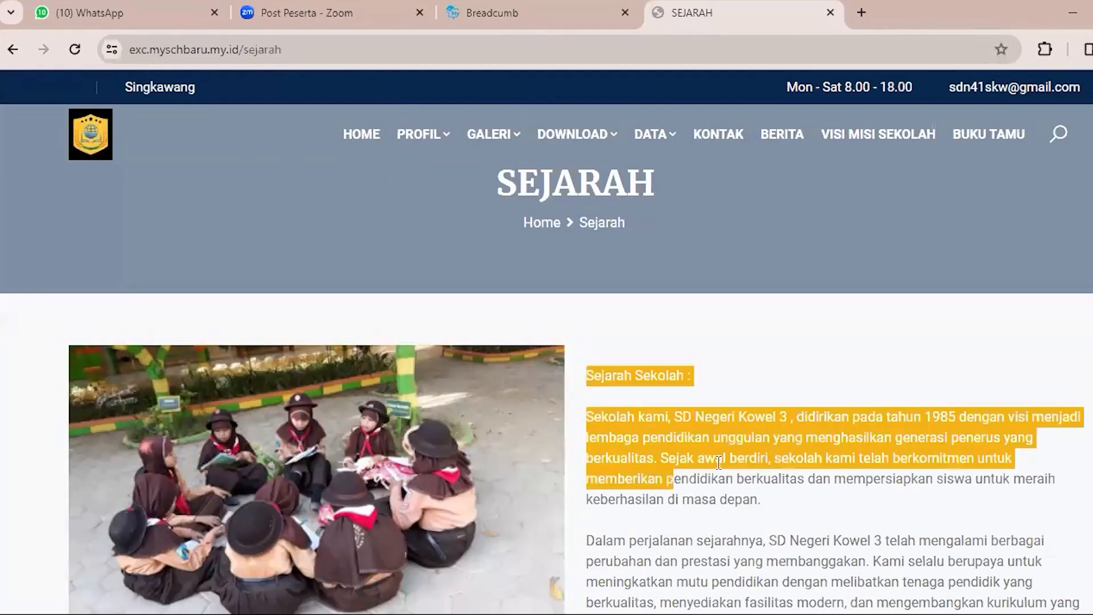
left_click(693, 253)
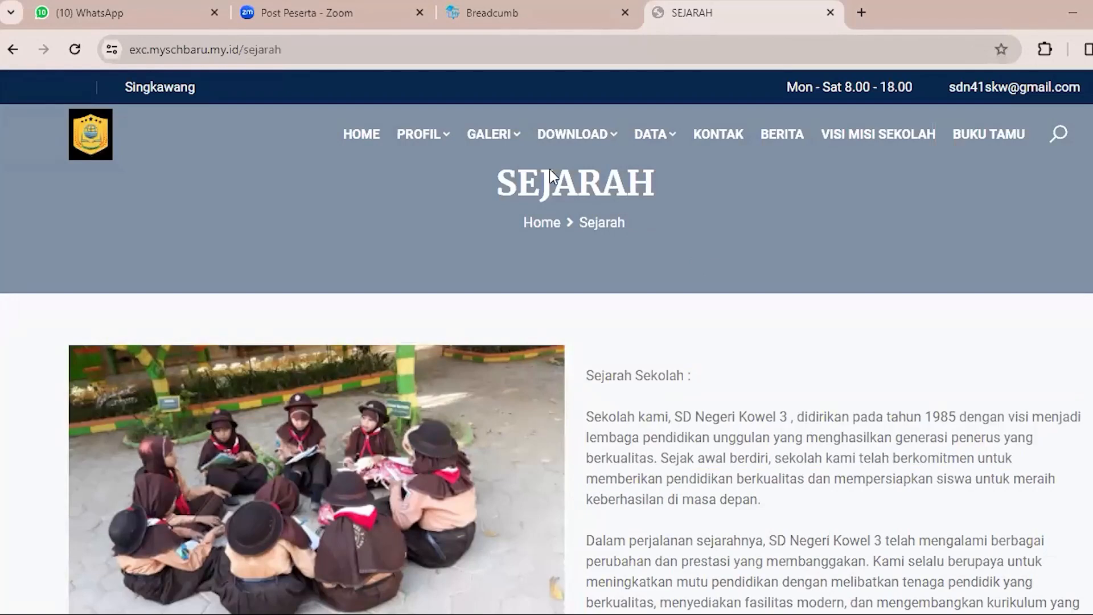
mouse_move(470, 165)
left_click_drag(500, 190, 689, 209)
left_click(693, 242)
Open the admin panel's Meta Tag page in the Pengaturan section and point out its Judul field.
left_click(470, 8)
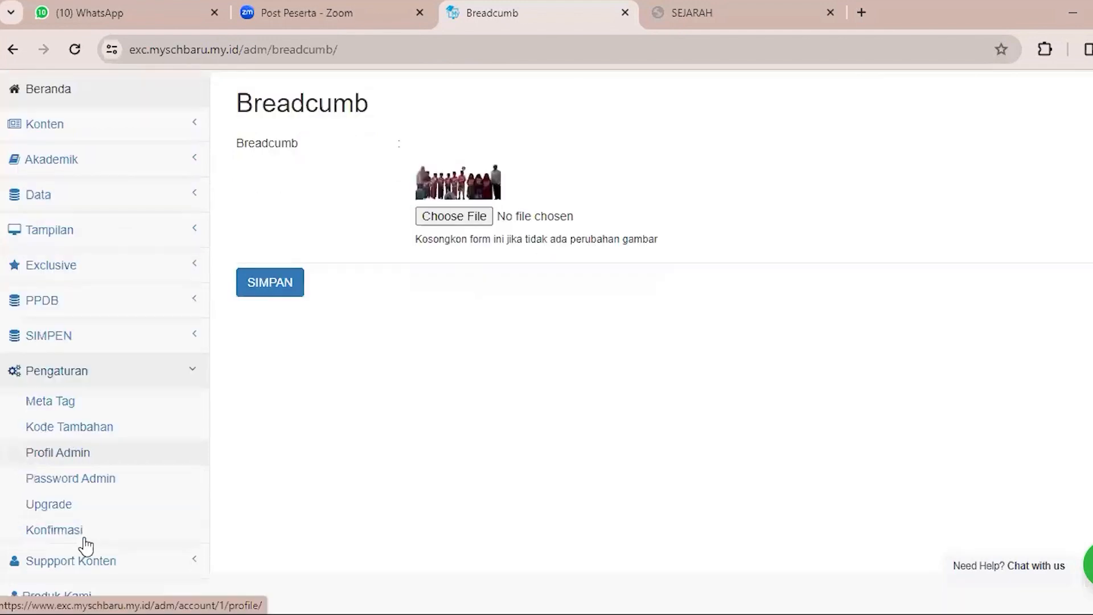
left_click(50, 401)
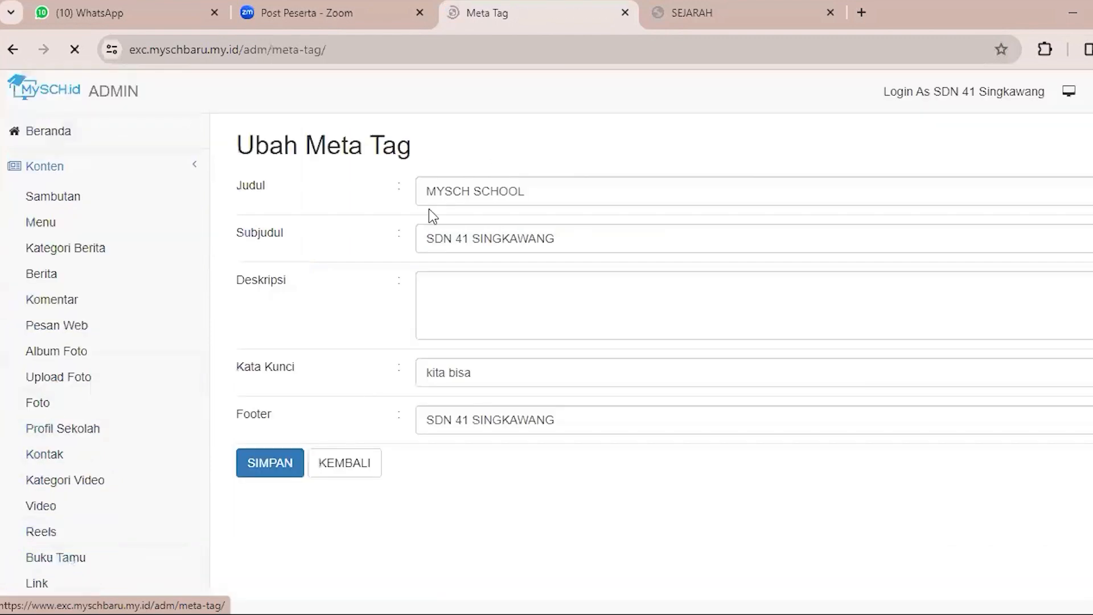
double_click(434, 192)
left_click(450, 194)
double_click(449, 194)
left_click(480, 195)
triple_click(479, 195)
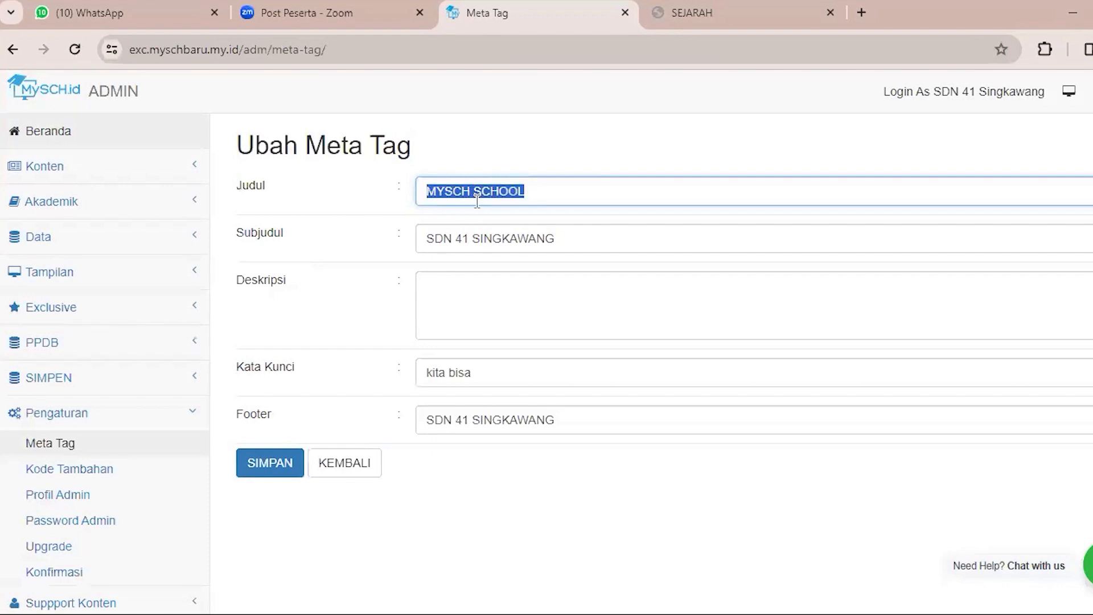
Examine the Subjudul and Deskripsi fields of the meta tag form and highlight the Judul and Subjudul rows.
left_click(491, 247)
left_click(491, 300)
left_click(598, 141)
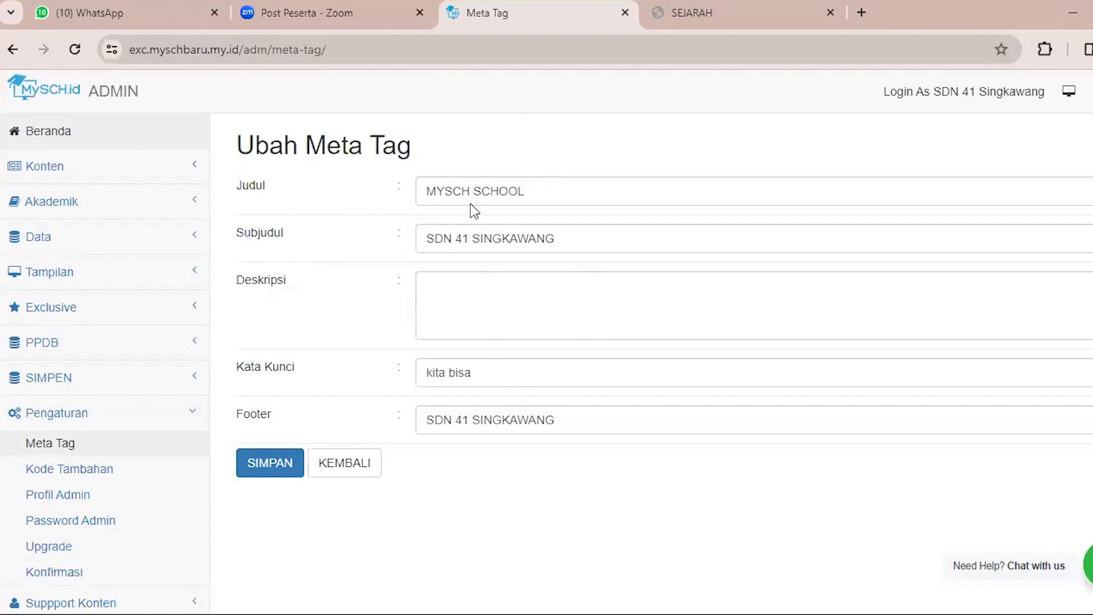
left_click_drag(235, 185, 589, 266)
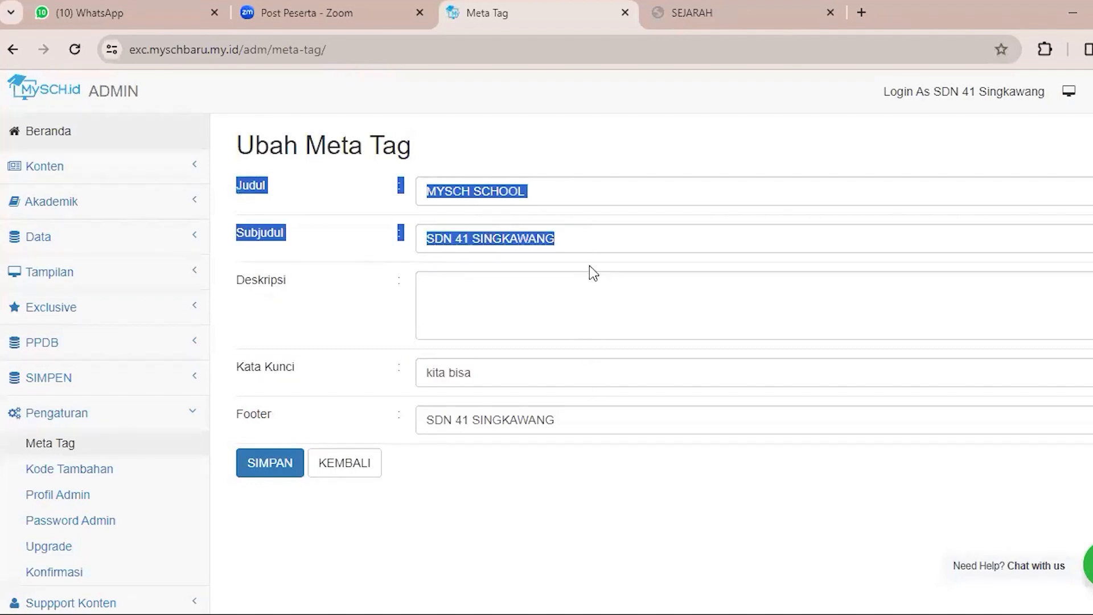
left_click(571, 171)
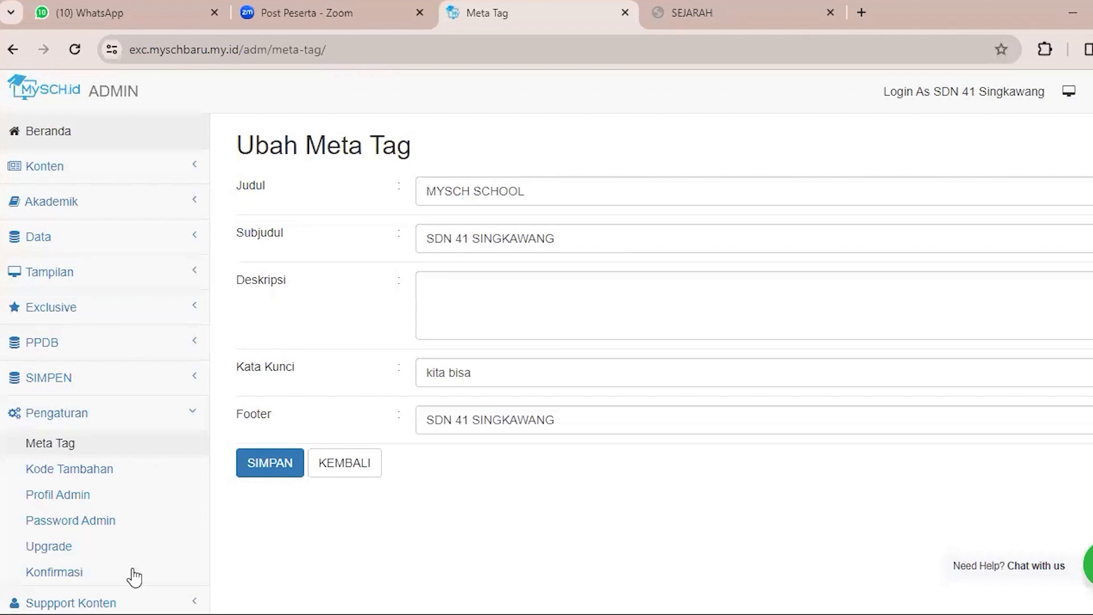
Open the Slideshow page of the Suppport Konten section.
left_click(45, 452)
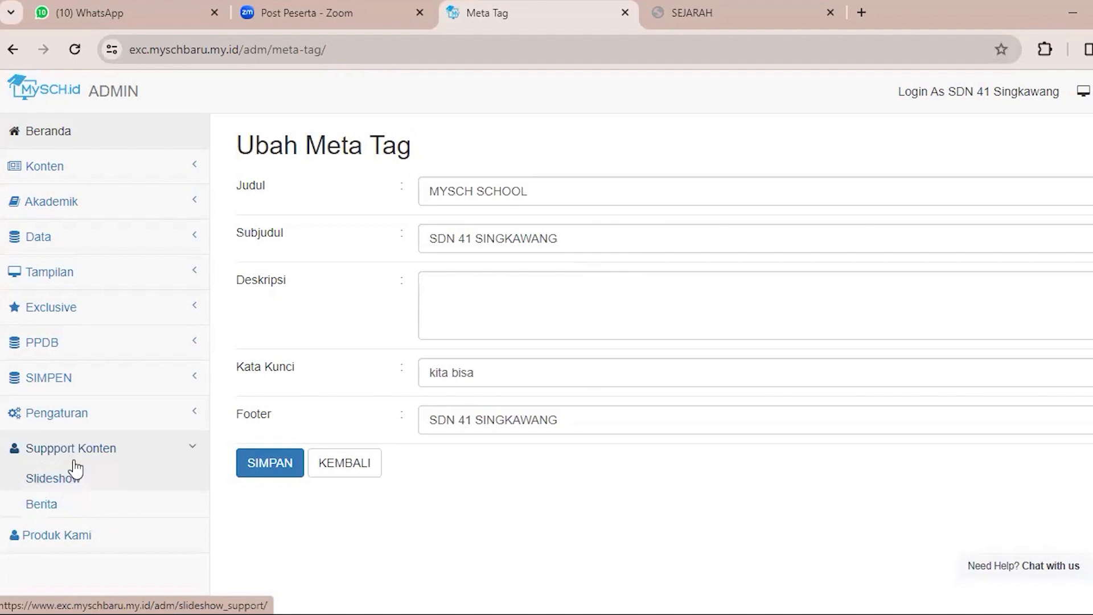
left_click(52, 485)
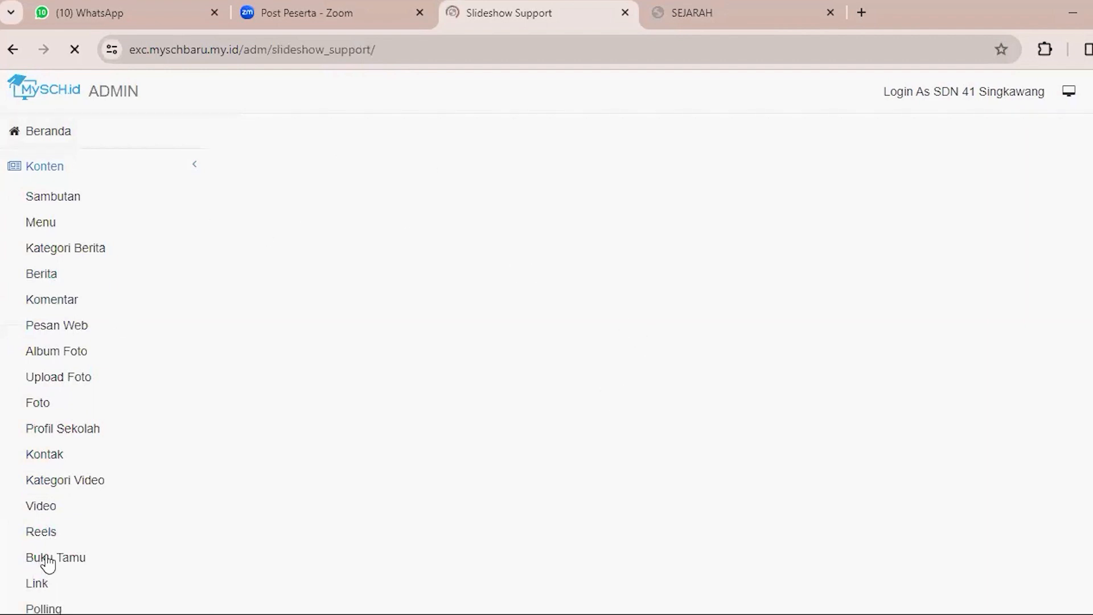
scroll(69, 539, "down", 10)
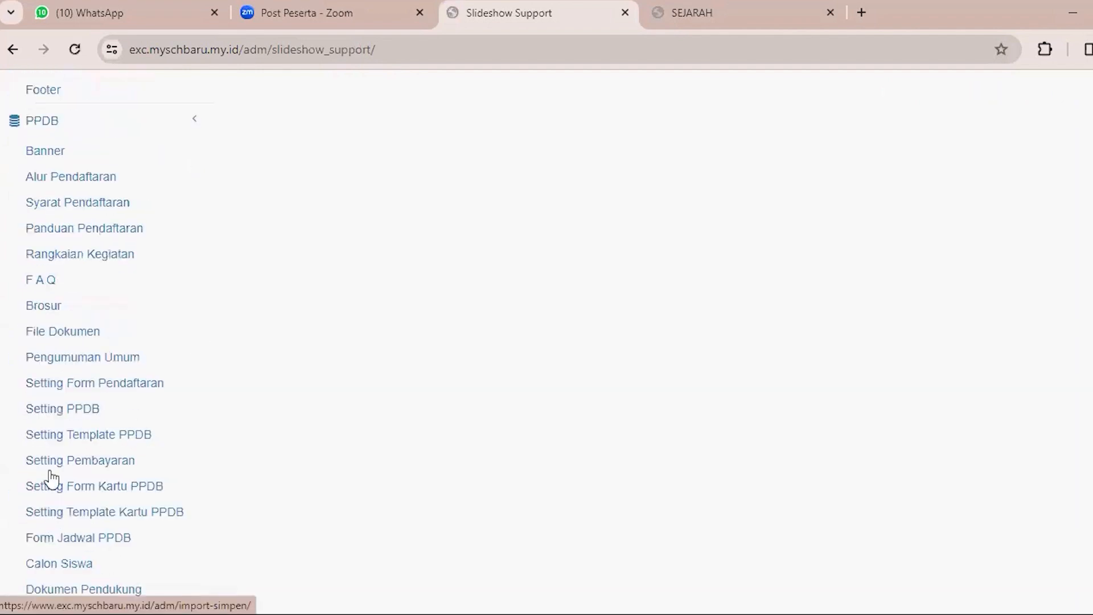
Look over the PPDB and SIMPEN entries of the admin navigation and return to the Beranda page.
left_click(79, 122)
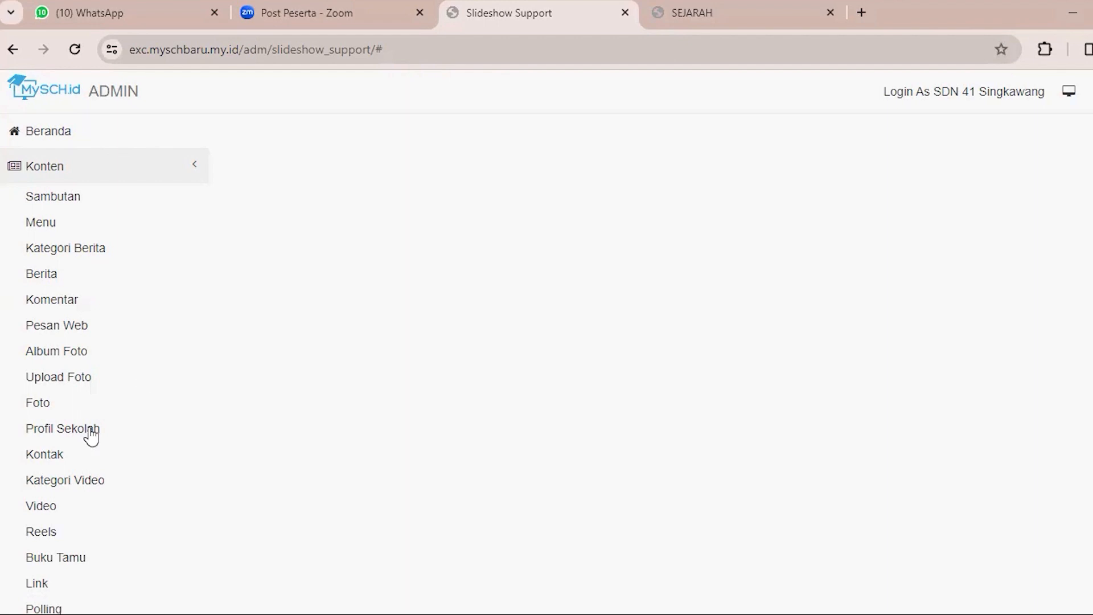
scroll(116, 451, "down", 15)
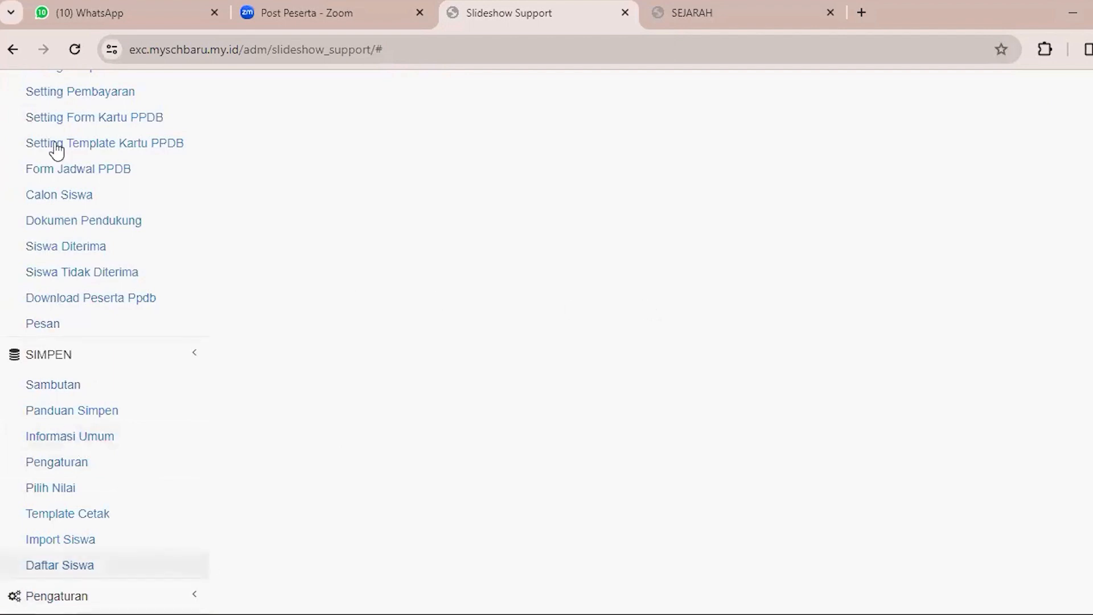
scroll(5, 114, "up", 20)
left_click(17, 136)
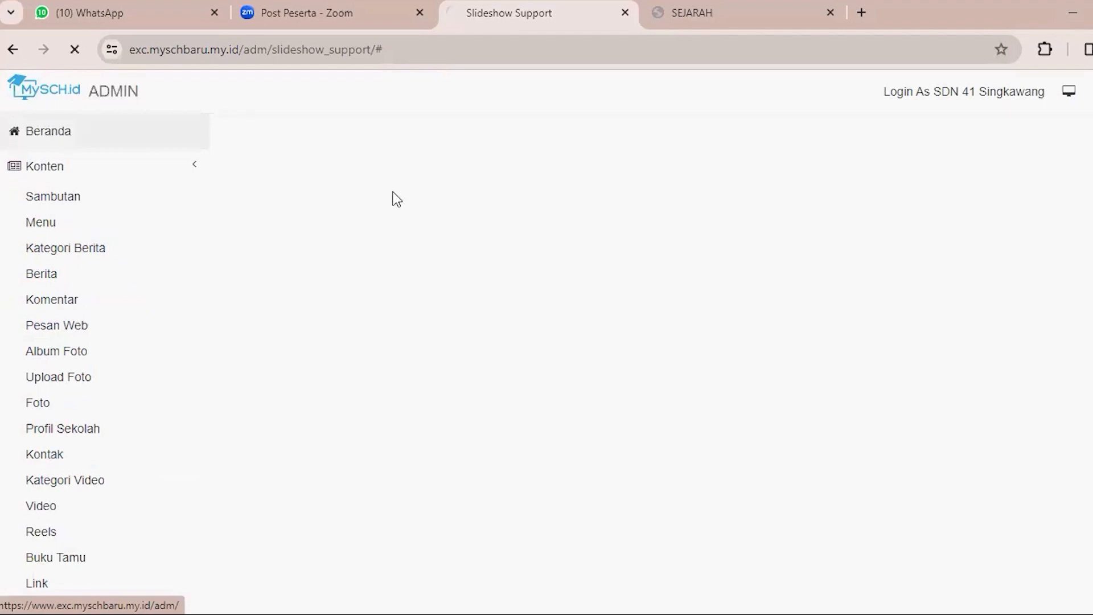
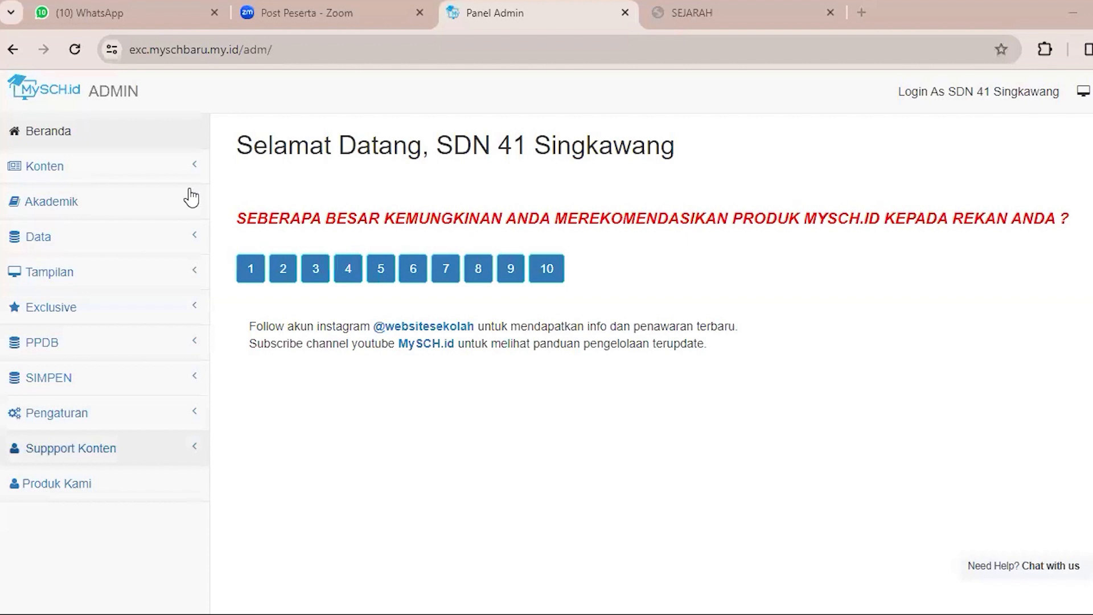
Start adding a menu page of type File Download from the Konten section's Menu page.
left_click(186, 174)
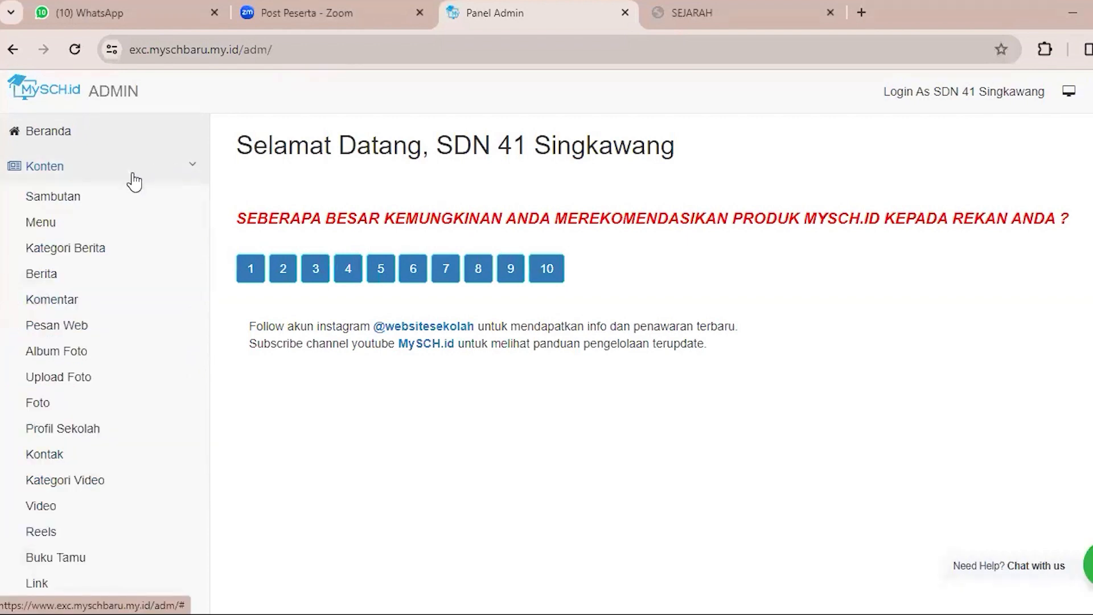
left_click(83, 227)
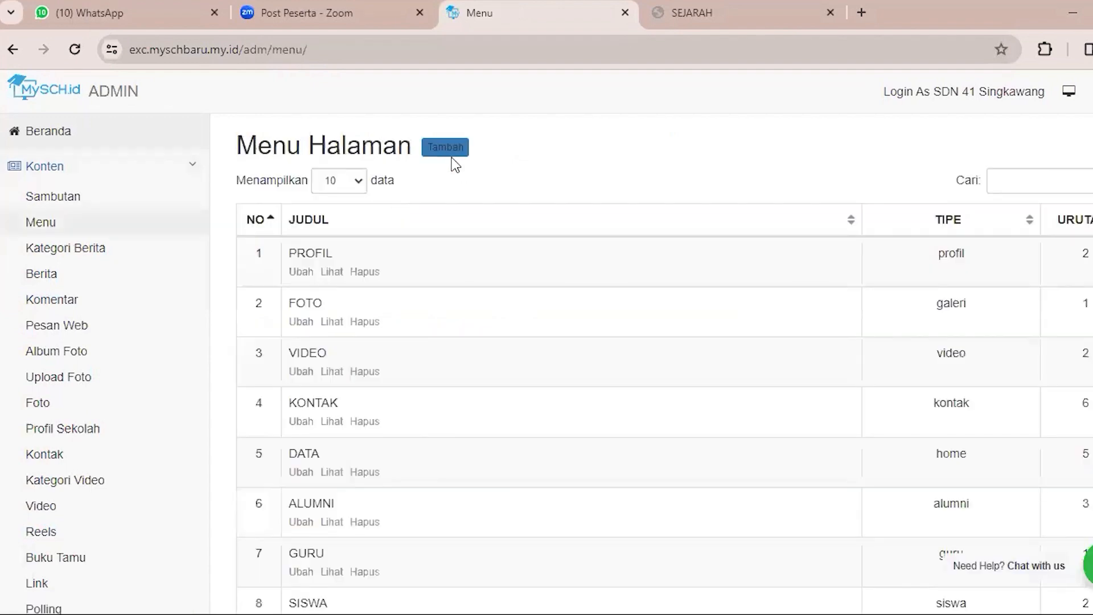
left_click(456, 156)
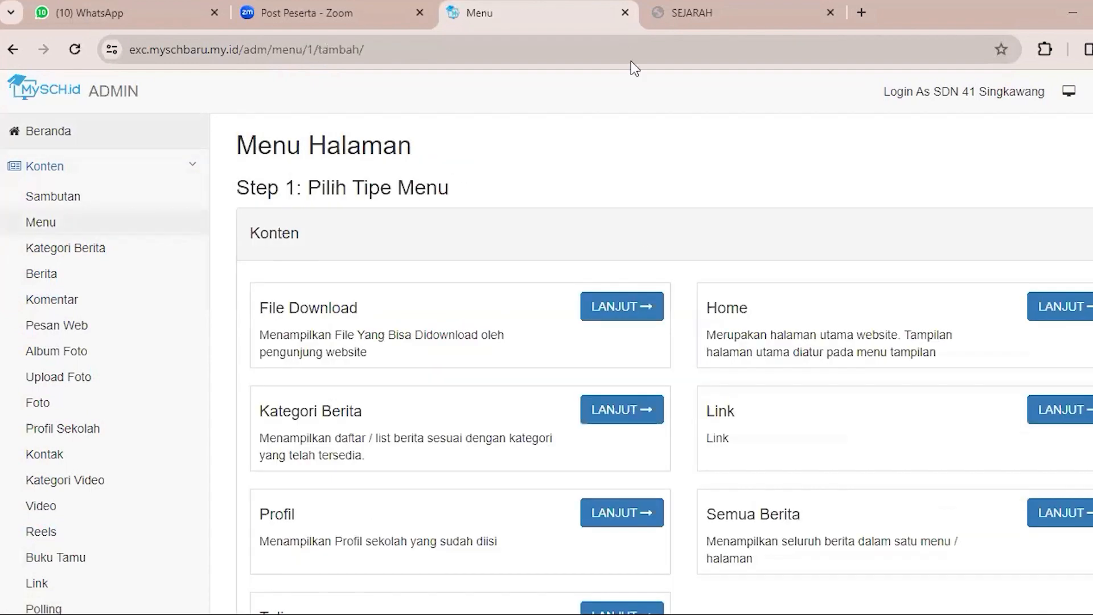
scroll(765, 361, "down", 3)
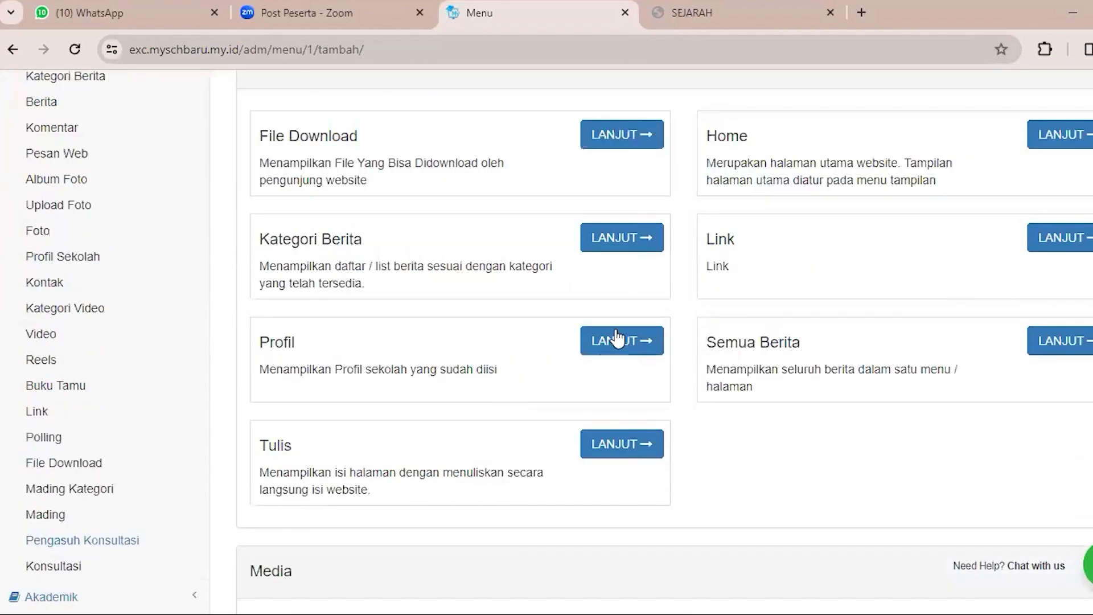
left_click(622, 137)
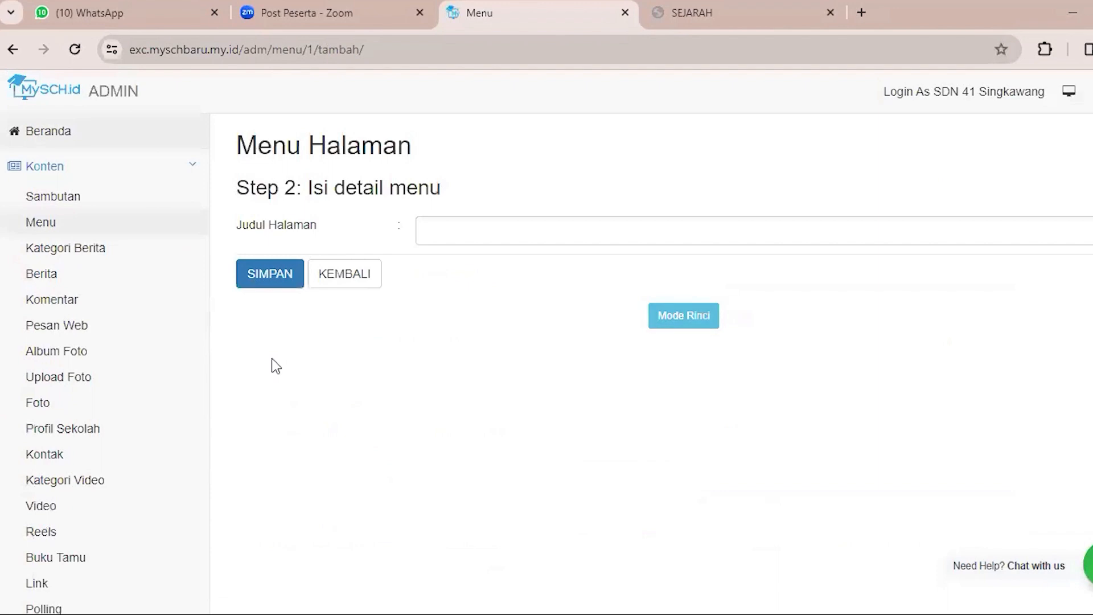
Point out the Judul Halaman field and switch the menu detail form to Mode Rinci.
triple_click(374, 240)
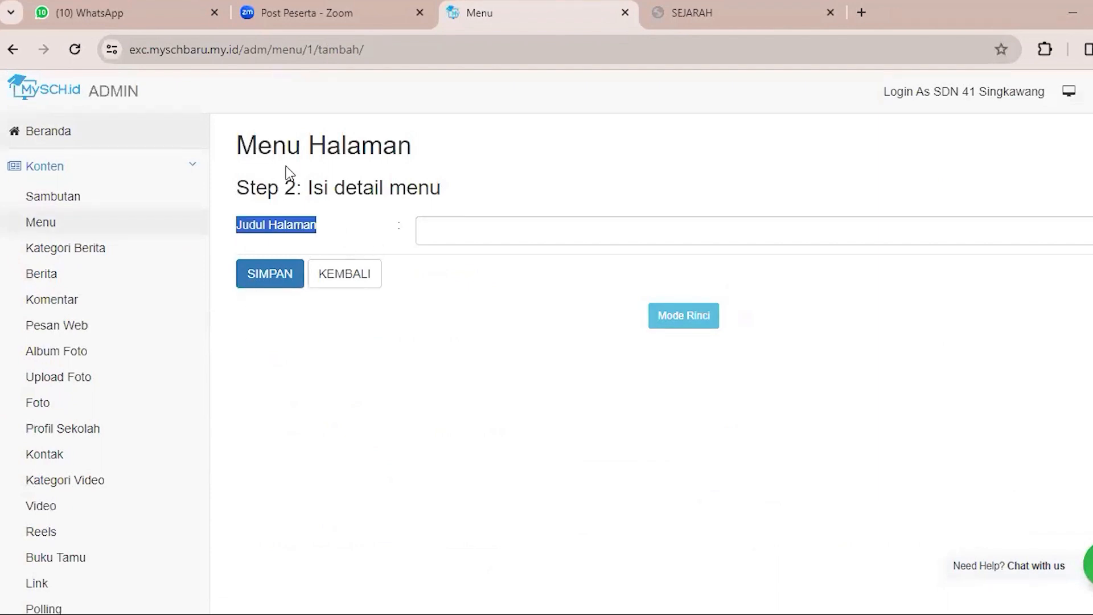
left_click(405, 233)
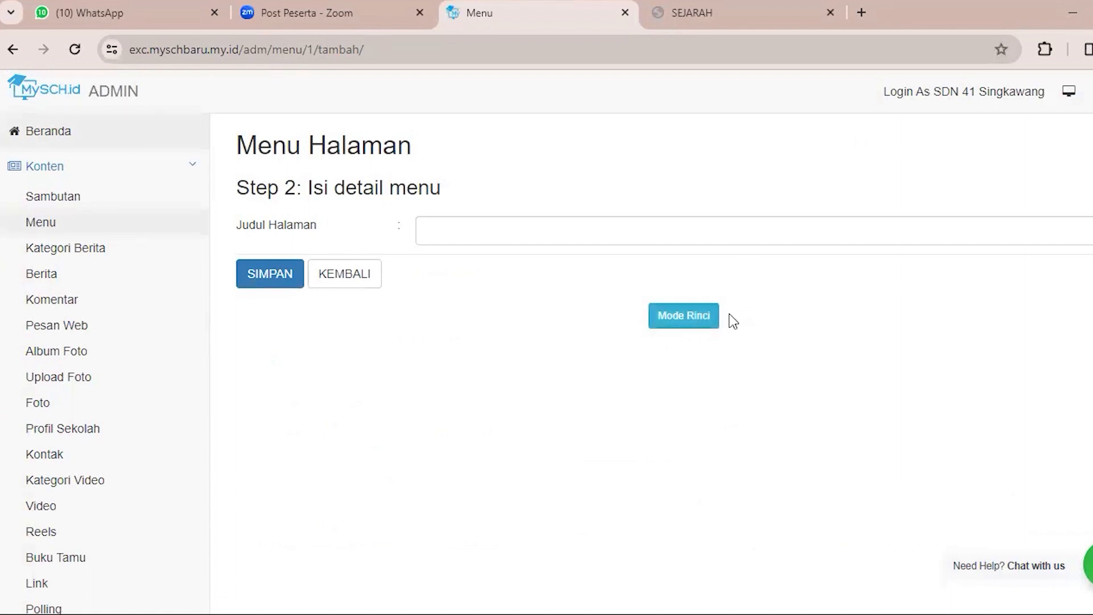
left_click(673, 321)
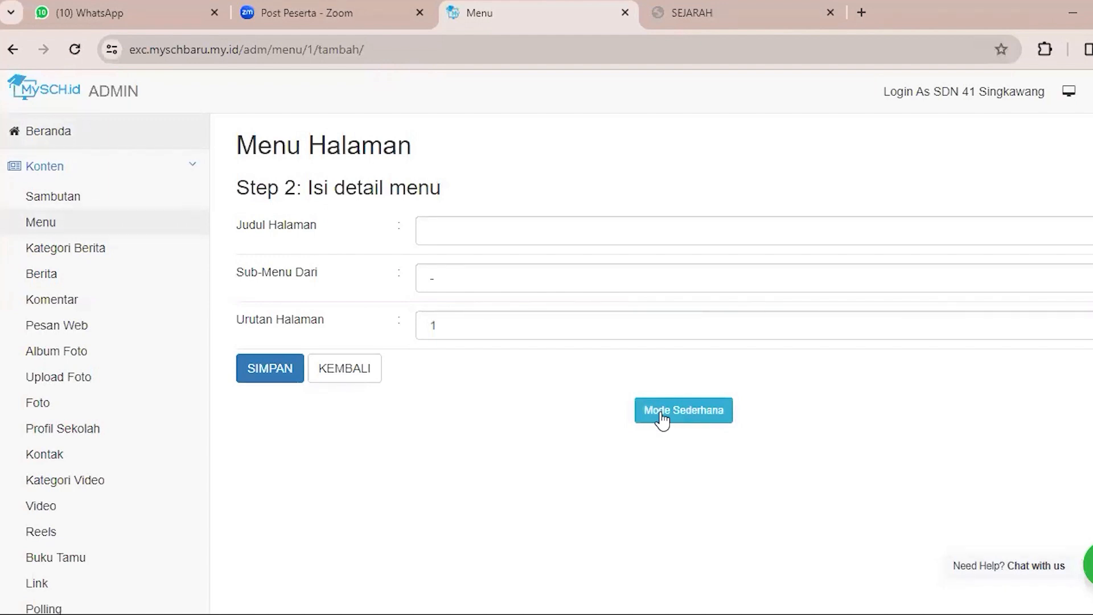
left_click(432, 218)
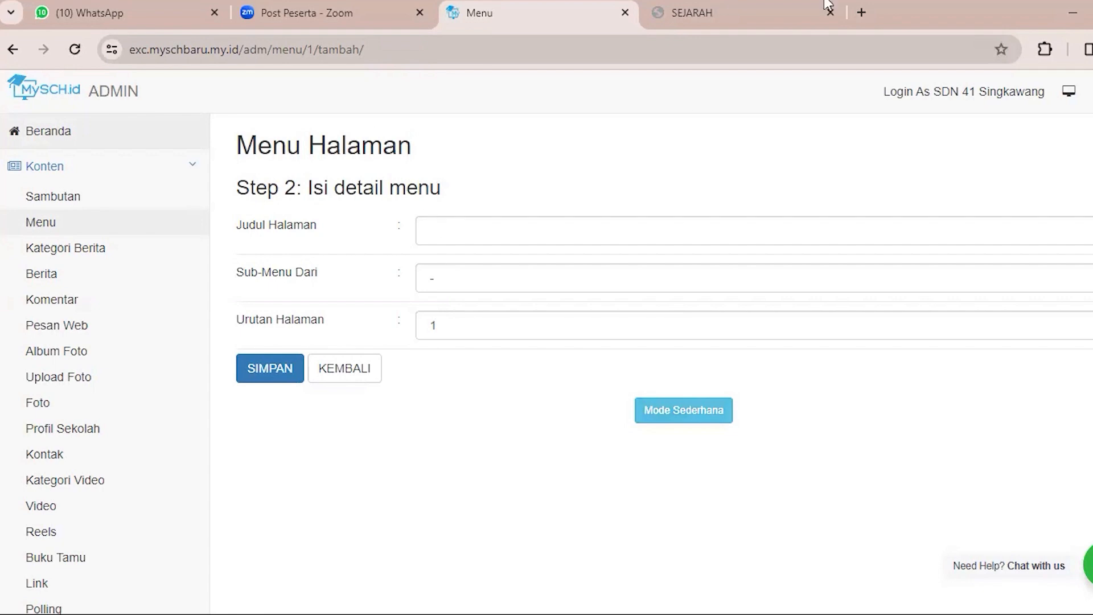
Look at the PROFIL and DATA submenus on the school website and return to the menu form.
left_click(792, 9)
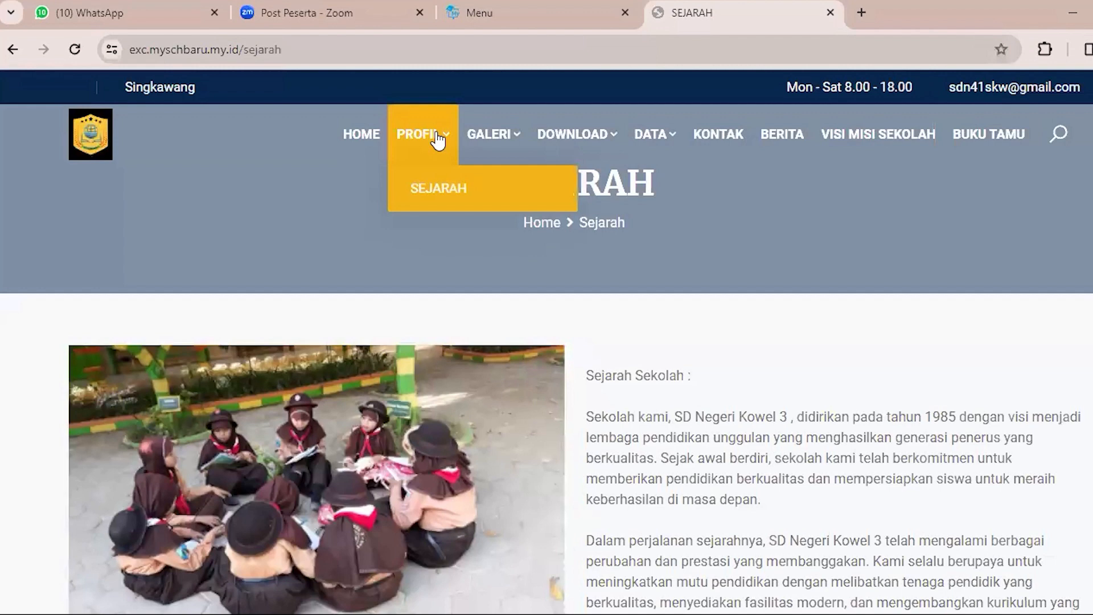
mouse_move(644, 146)
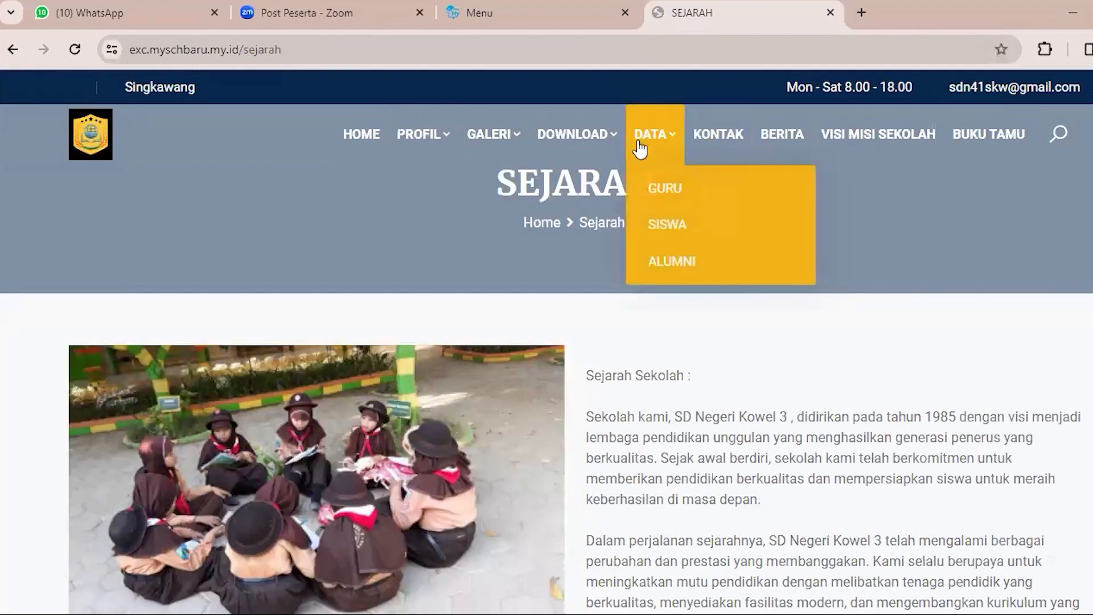
key("ctrl+shift+Tab")
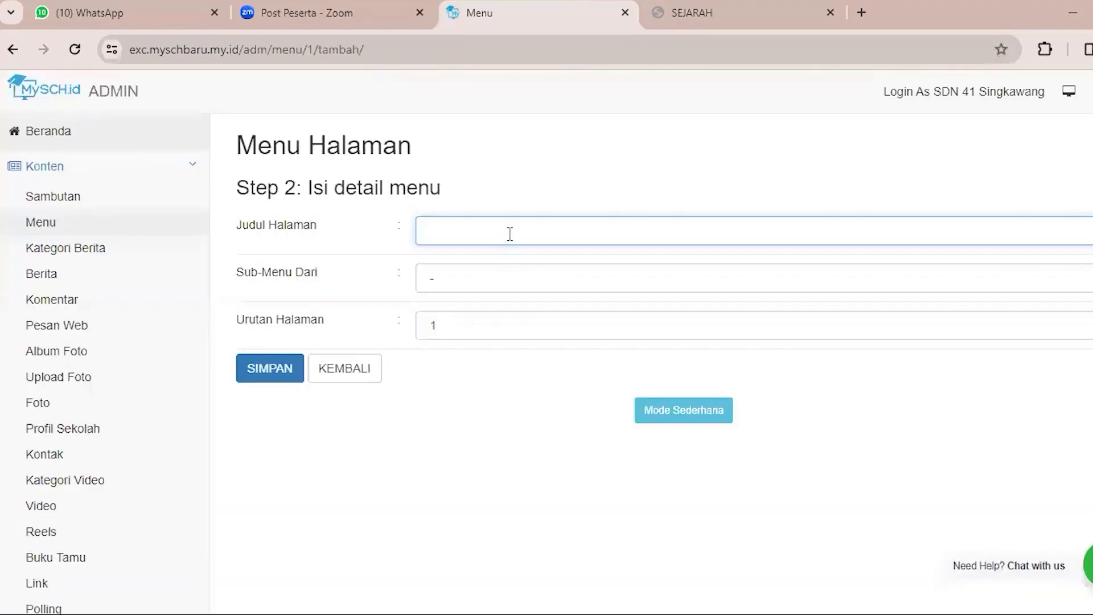
Enter "materi matematika" as the new menu page's Judul Halaman.
type("materu")
key("BackSpace")
type("i matematika")
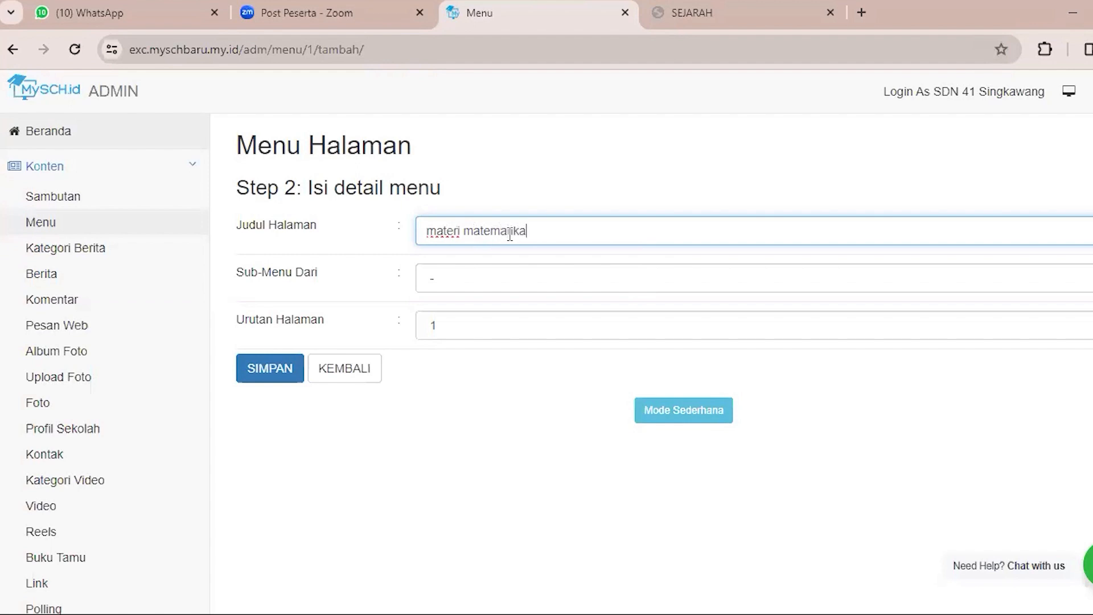
Check the website's DOWNLOAD menu and set the new page's Sub-Menu Dari to Download.
left_click(453, 289)
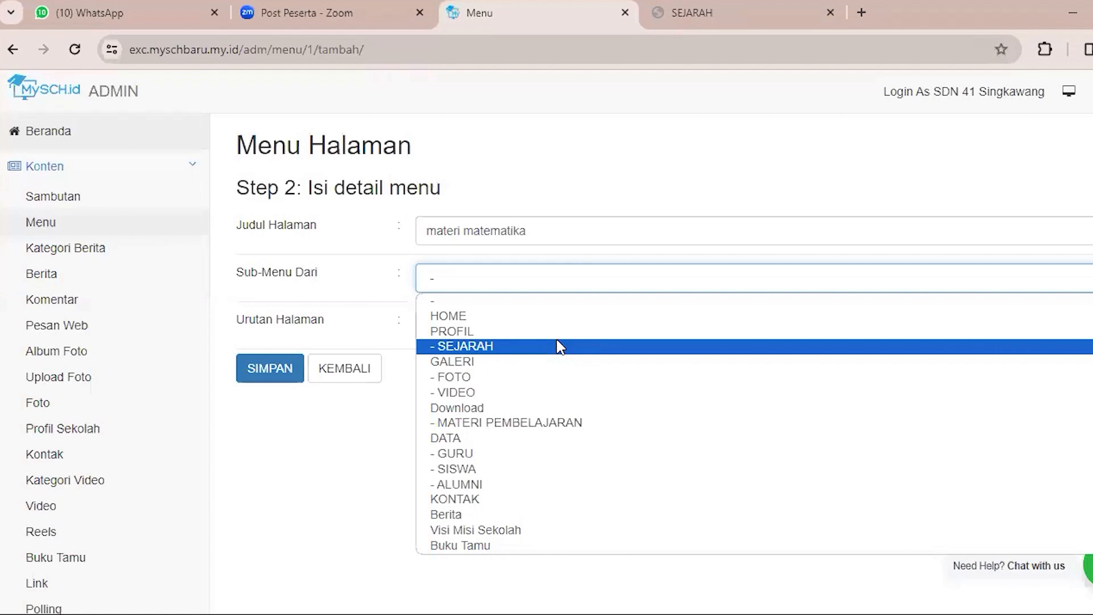
left_click(704, 3)
mouse_move(586, 114)
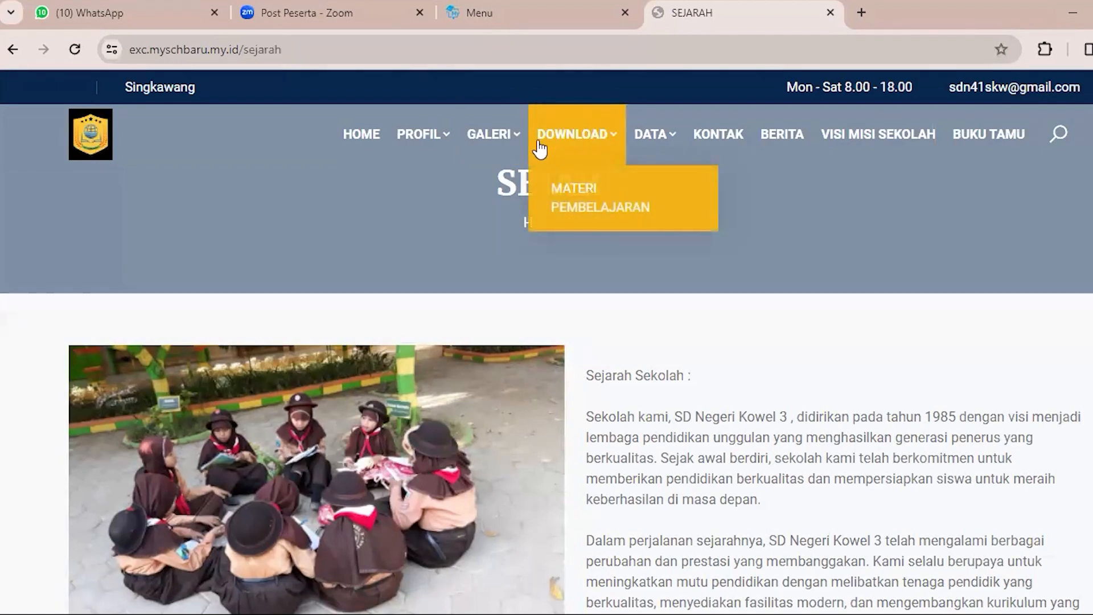
left_click(523, 10)
left_click(473, 282)
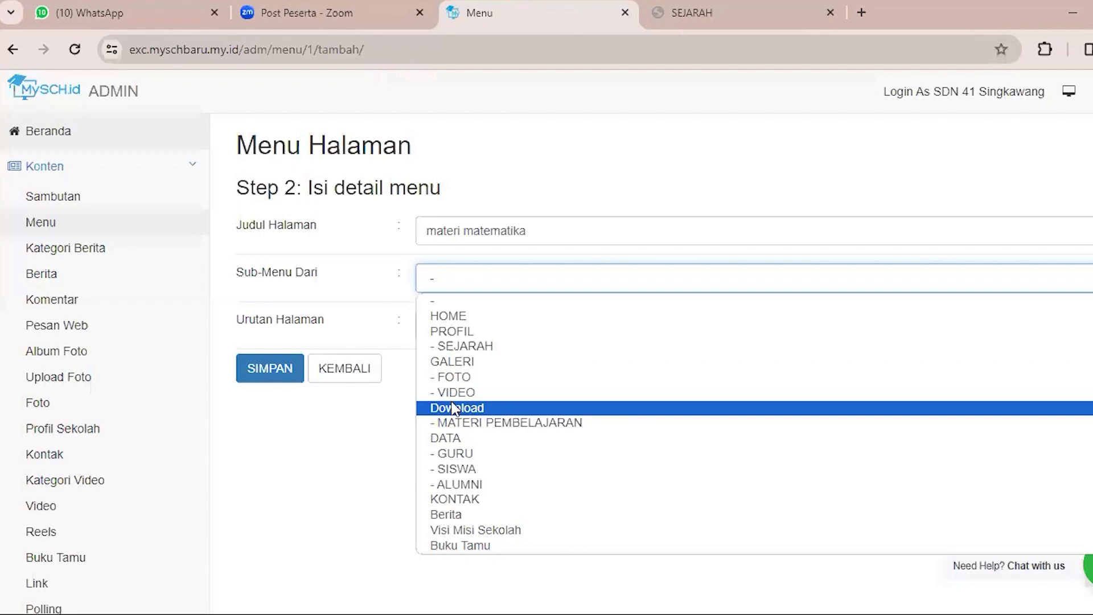
left_click(433, 408)
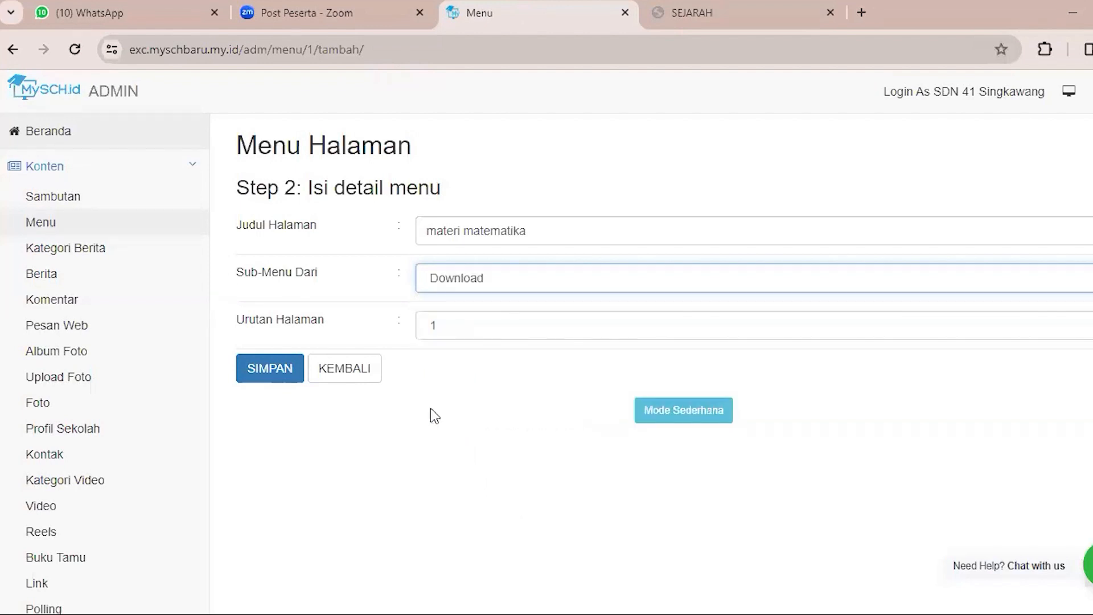
Choose the Urutan Halaman for the materi matematika page and save it.
left_click(462, 326)
left_click(442, 363)
left_click(281, 370)
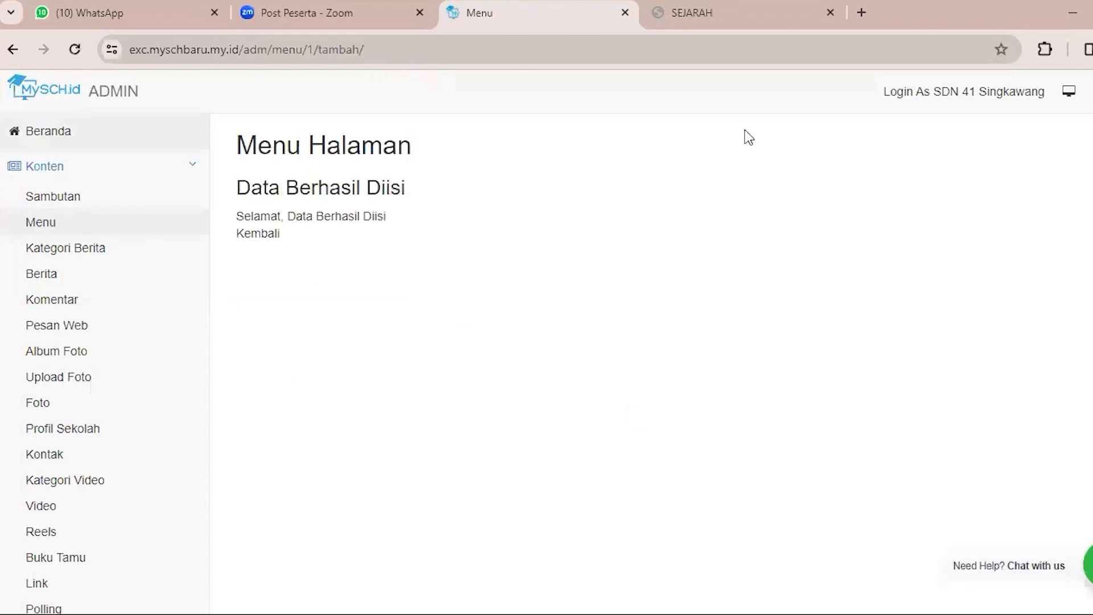
Reload the school website and check its navigation for the new page under DOWNLOAD.
left_click(740, 13)
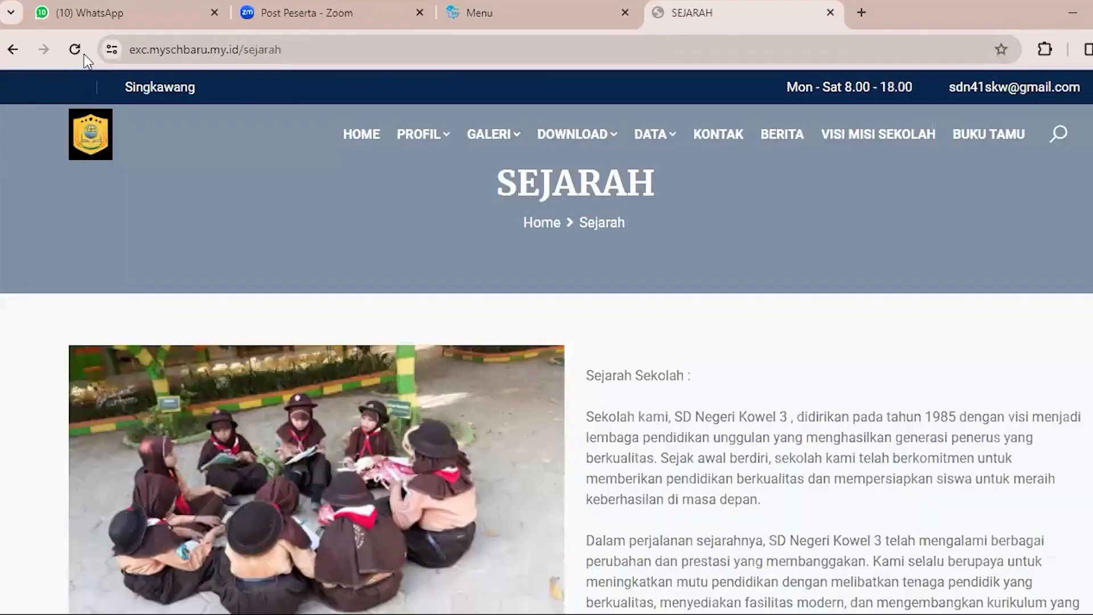
left_click(69, 55)
mouse_move(427, 159)
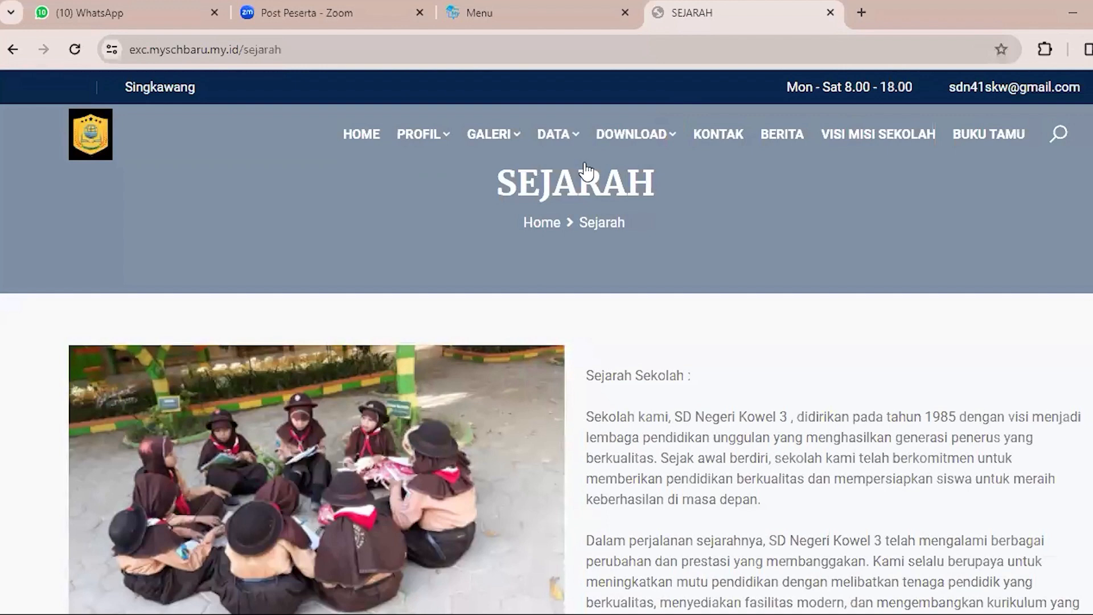
mouse_move(623, 145)
mouse_move(633, 117)
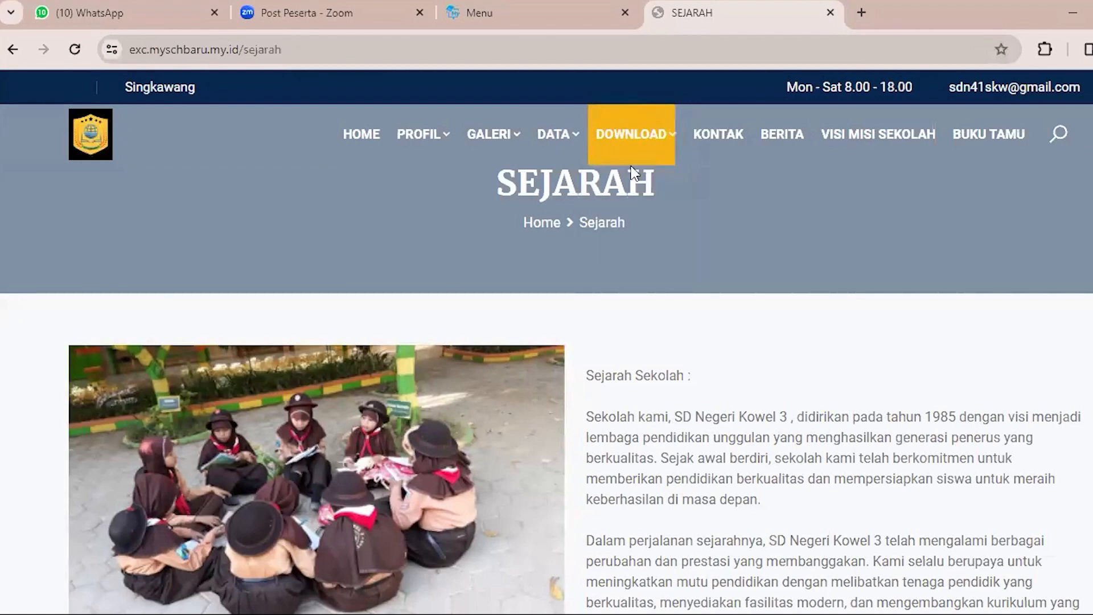
Return to the admin panel's Menu list and start adding another menu page of type Link.
left_click(513, 5)
left_click(134, 229)
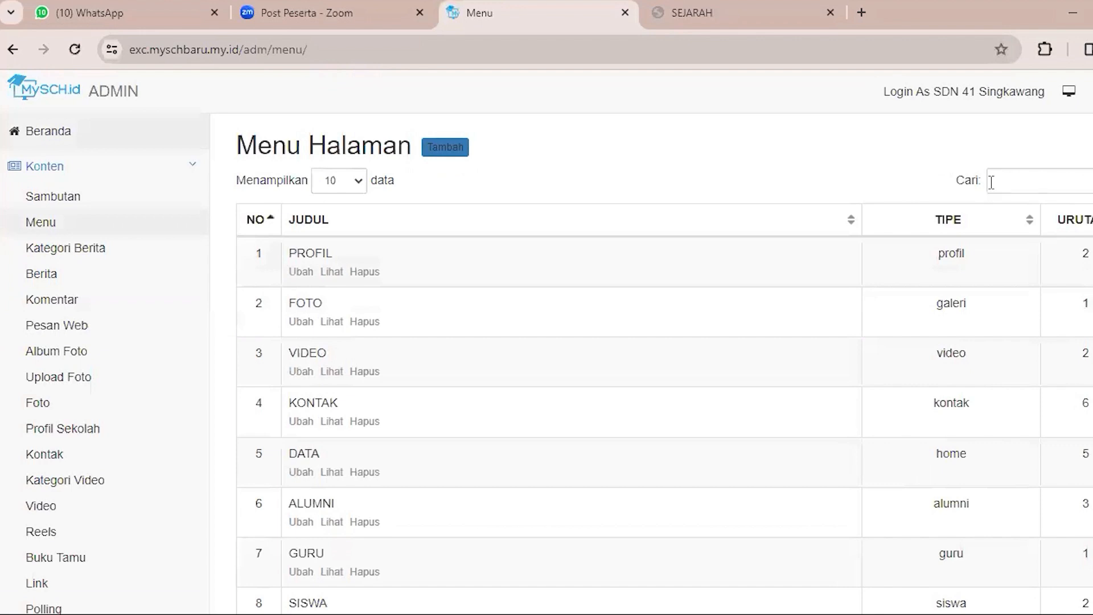
left_click(1000, 182)
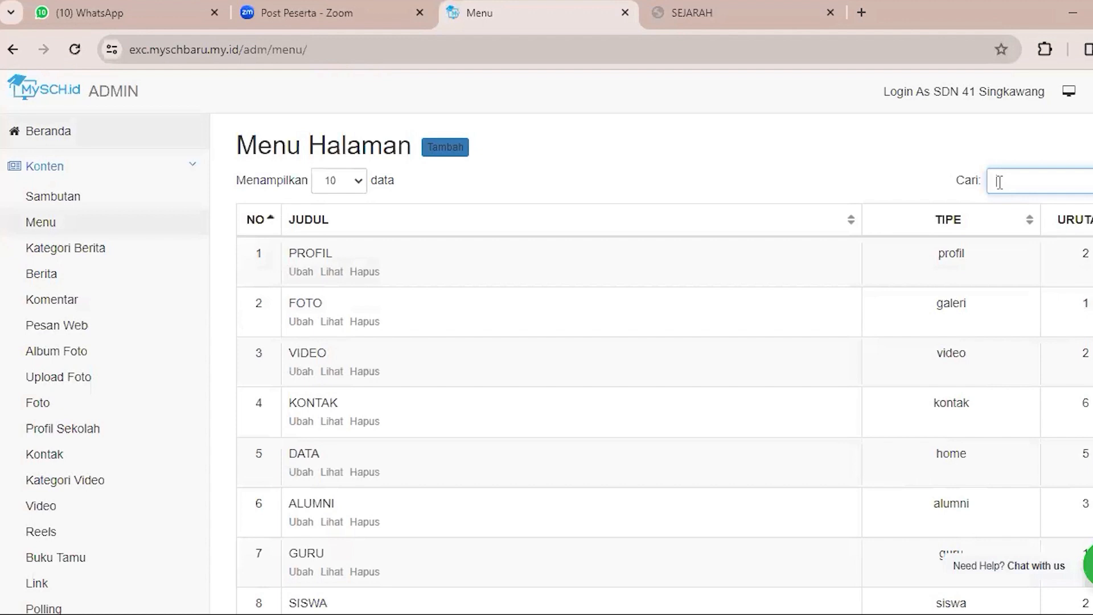
left_click(435, 149)
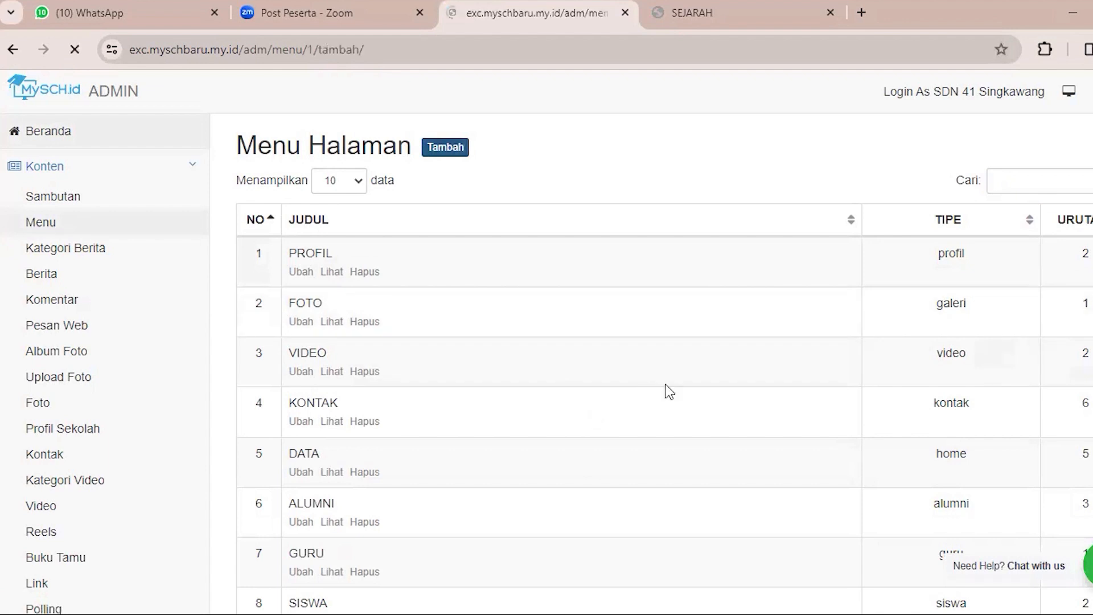
left_click(1060, 411)
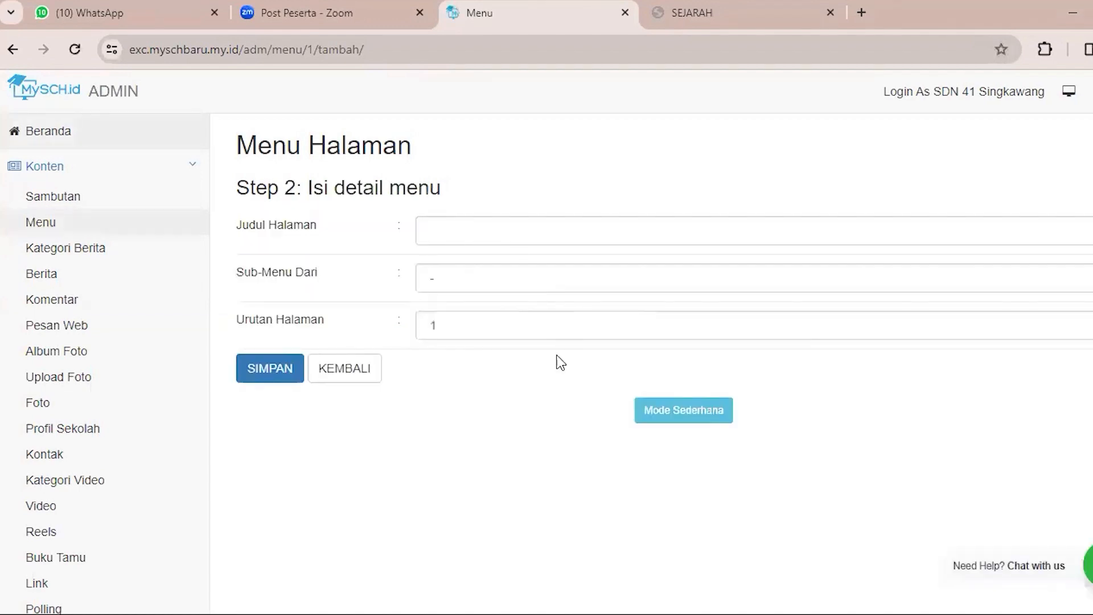
Enter "link materi" as the second menu page's Judul Halaman.
left_click(548, 238)
key("Down")
key("Down")
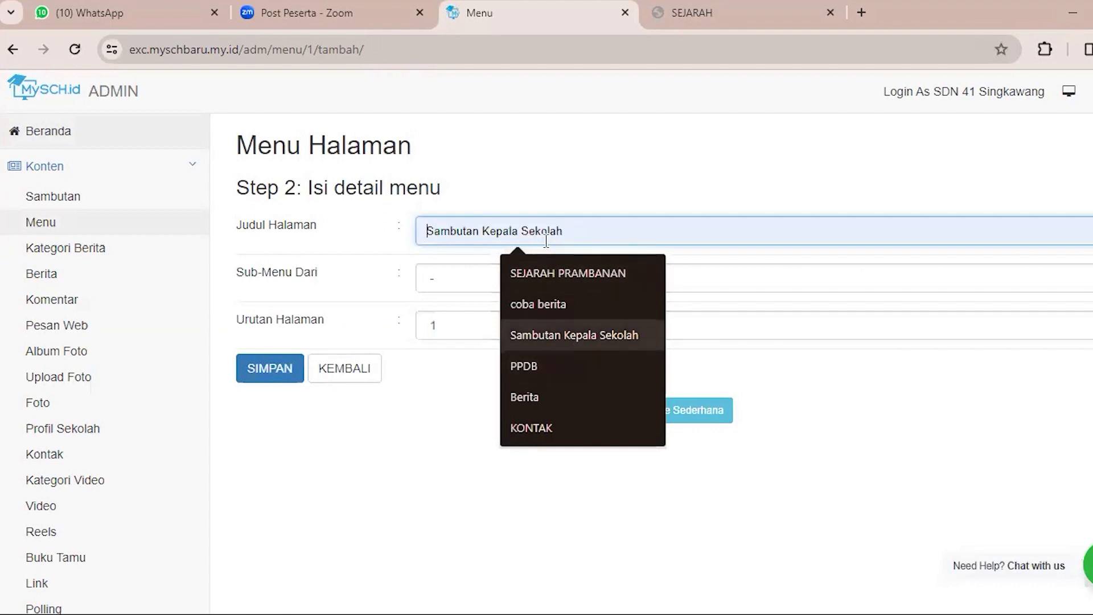
key("Up")
key("Up")
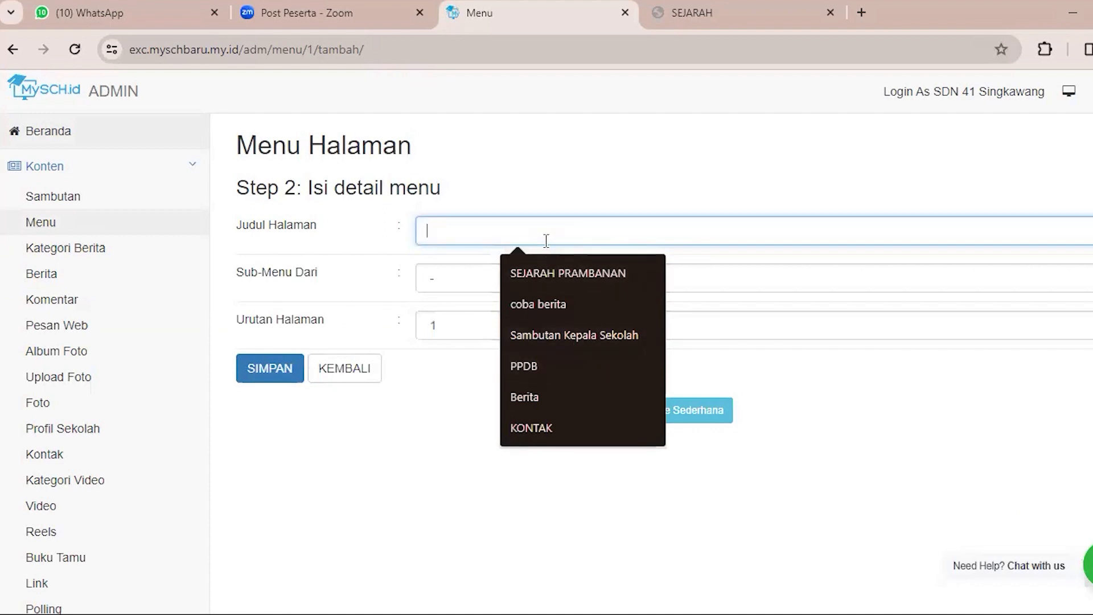
type("link materi")
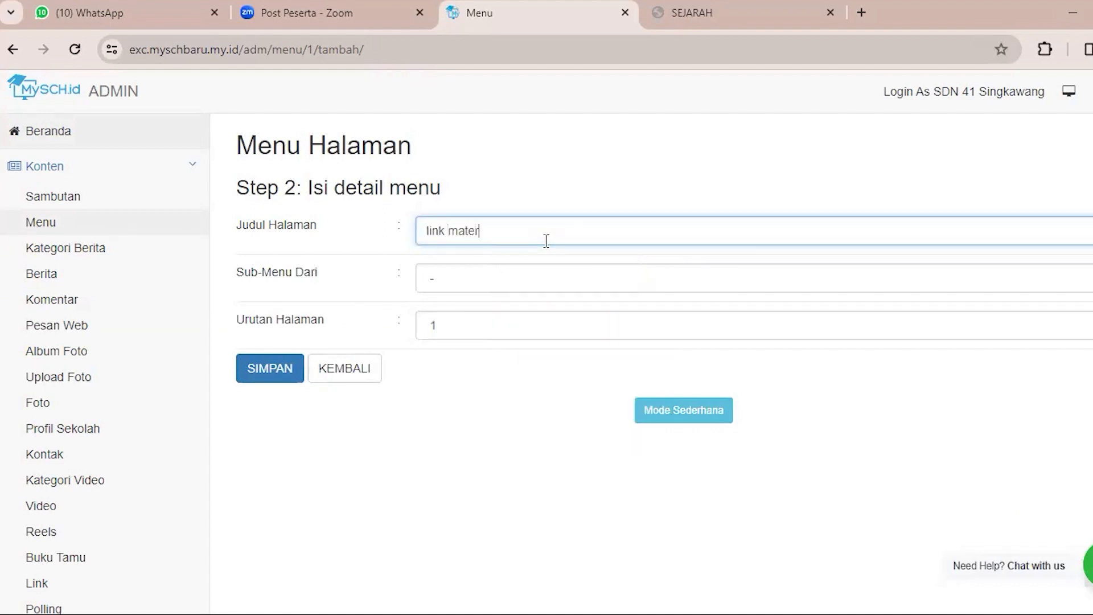
Place the link materi page under materi matematika with Urutan Halaman 1 and save it.
left_click(478, 289)
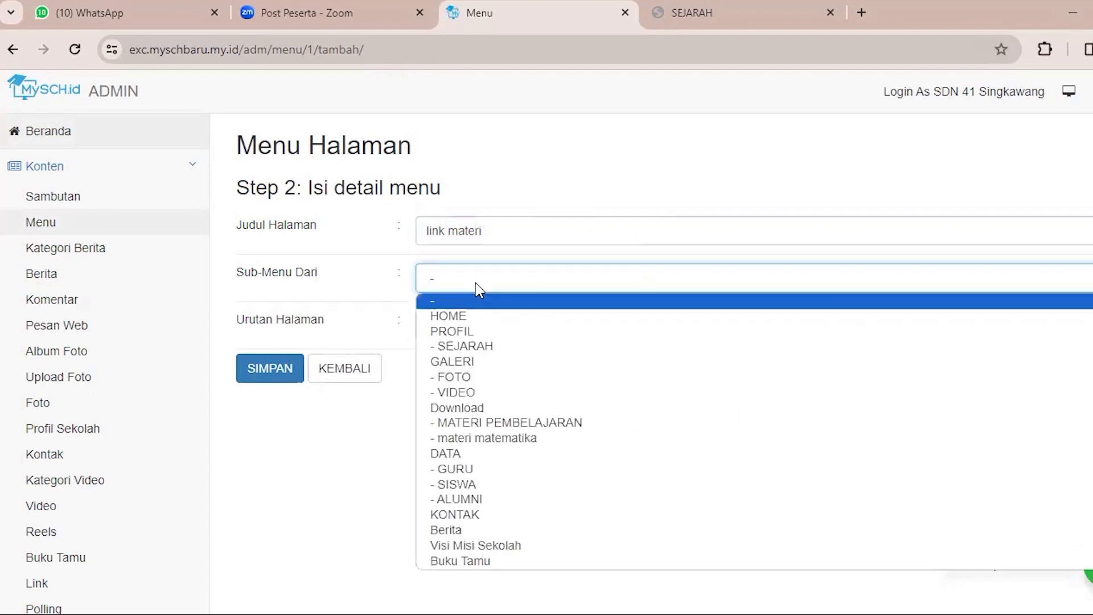
left_click(503, 438)
left_click(478, 333)
left_click(480, 347)
left_click(283, 373)
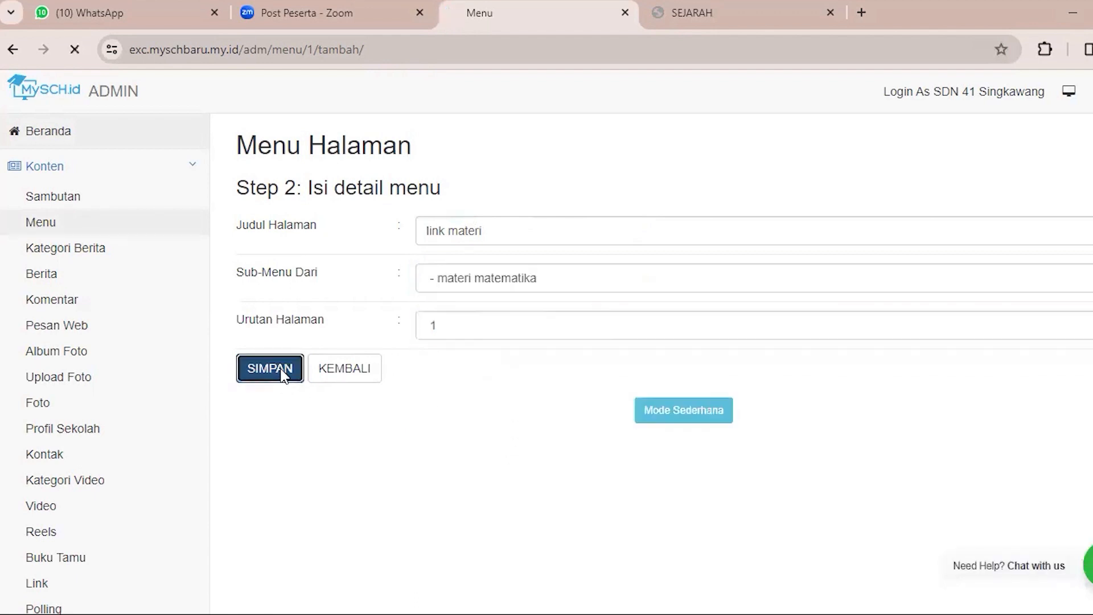
Reload the school website, check the nested entries under DOWNLOAD and return to the admin panel.
left_click(720, 11)
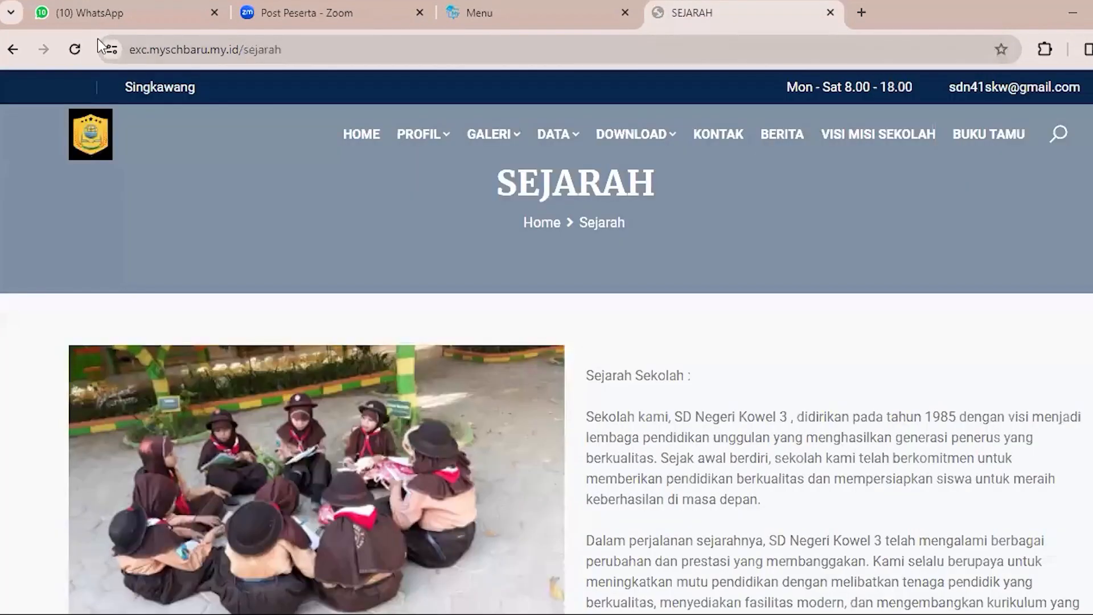
left_click(75, 49)
mouse_move(647, 146)
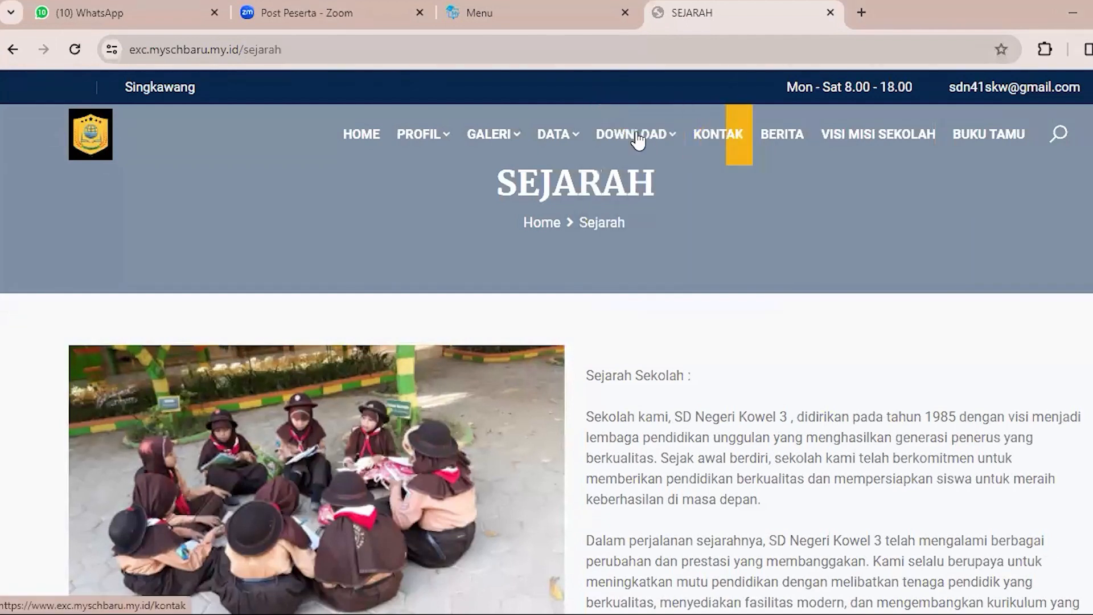
mouse_move(669, 249)
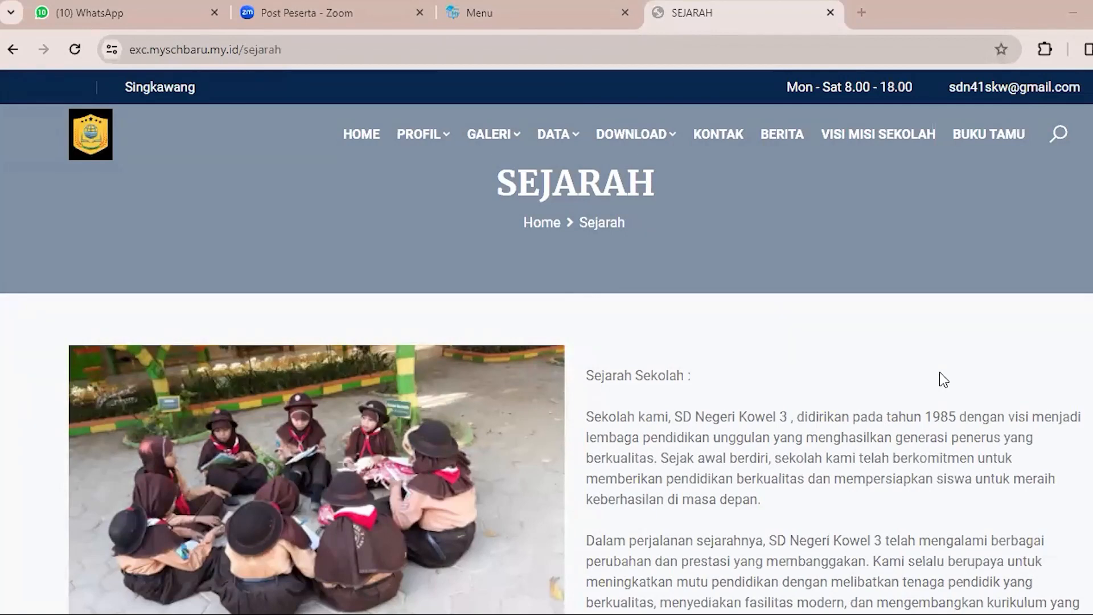
scroll(510, 94, "down", 1)
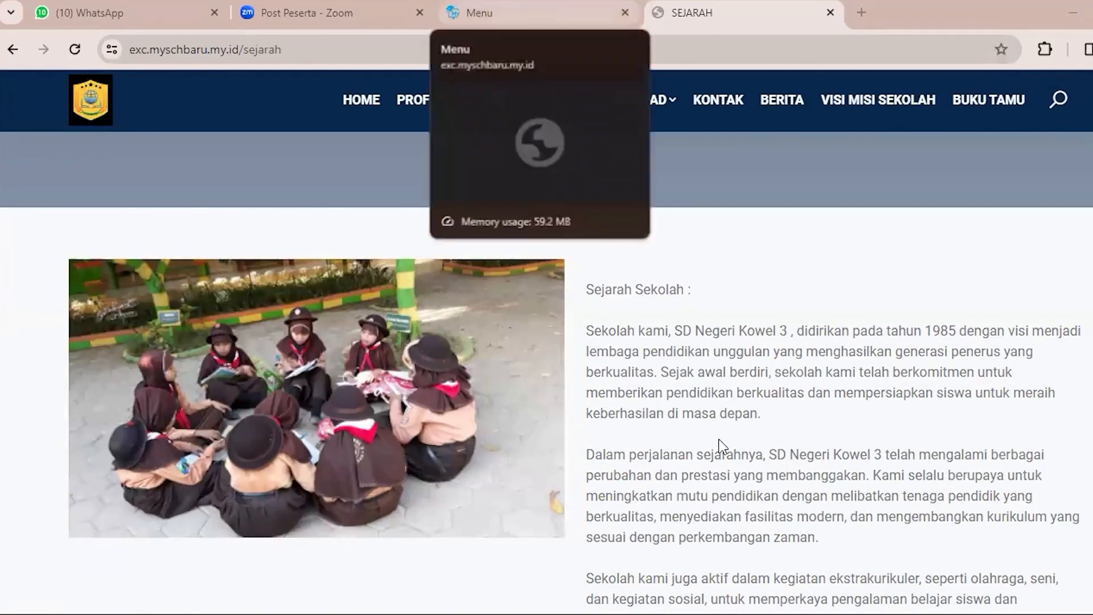
key("ctrl+shift+Tab")
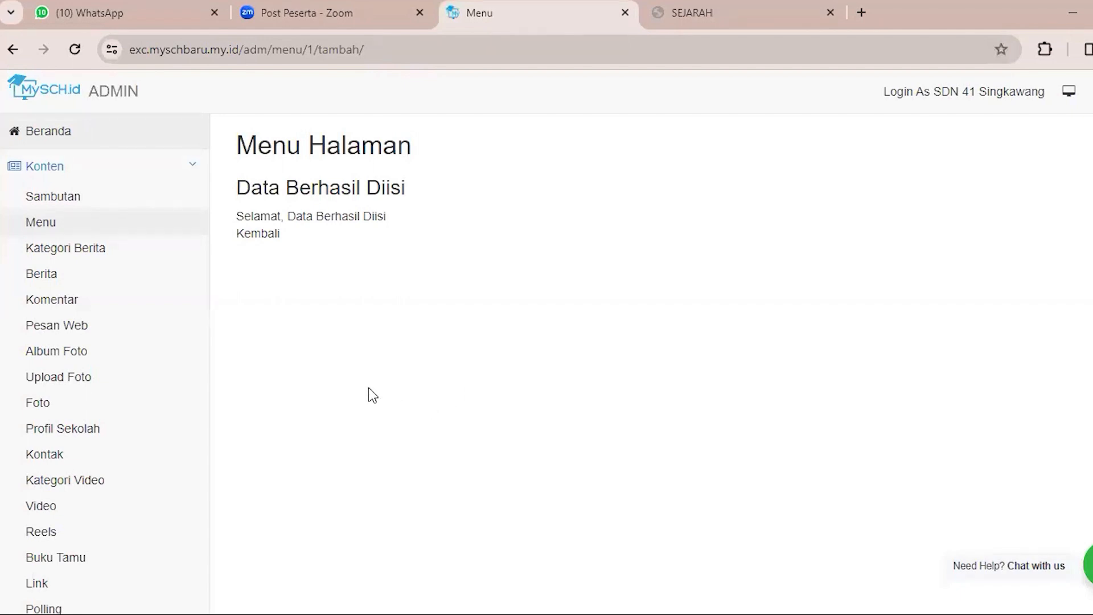
Start adding another page from the admin panel's Menu list and choose Tulis as its type.
left_click(121, 221)
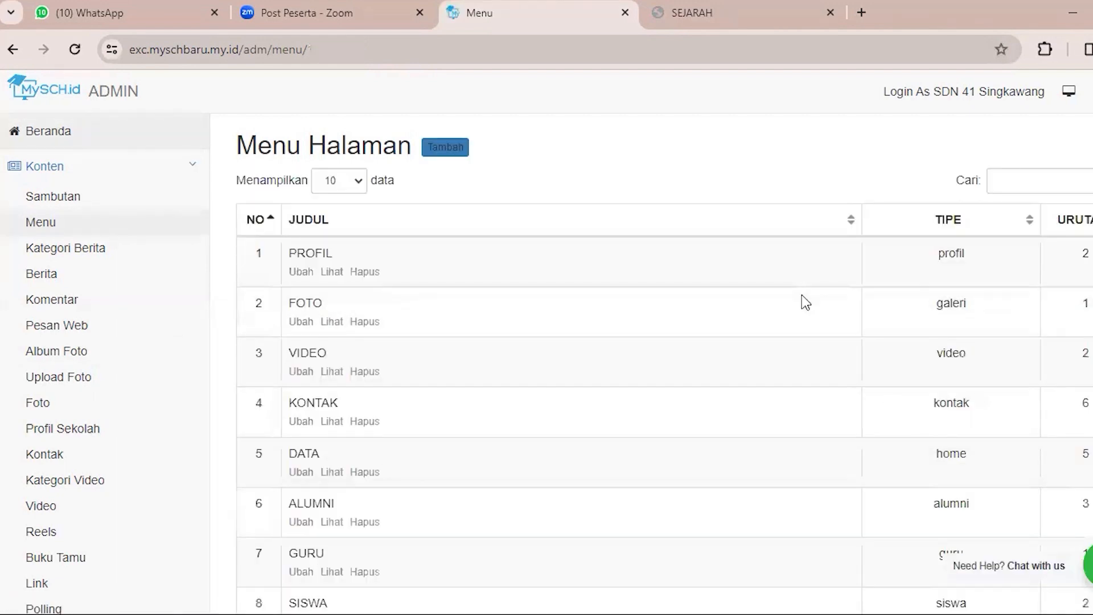
left_click(443, 150)
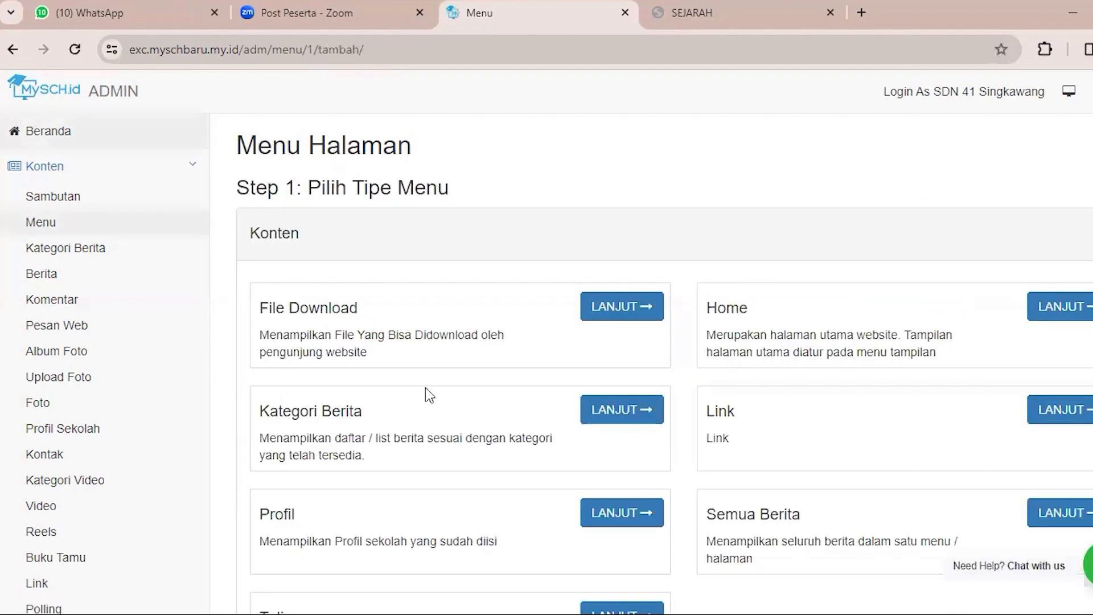
scroll(427, 391, "down", 4)
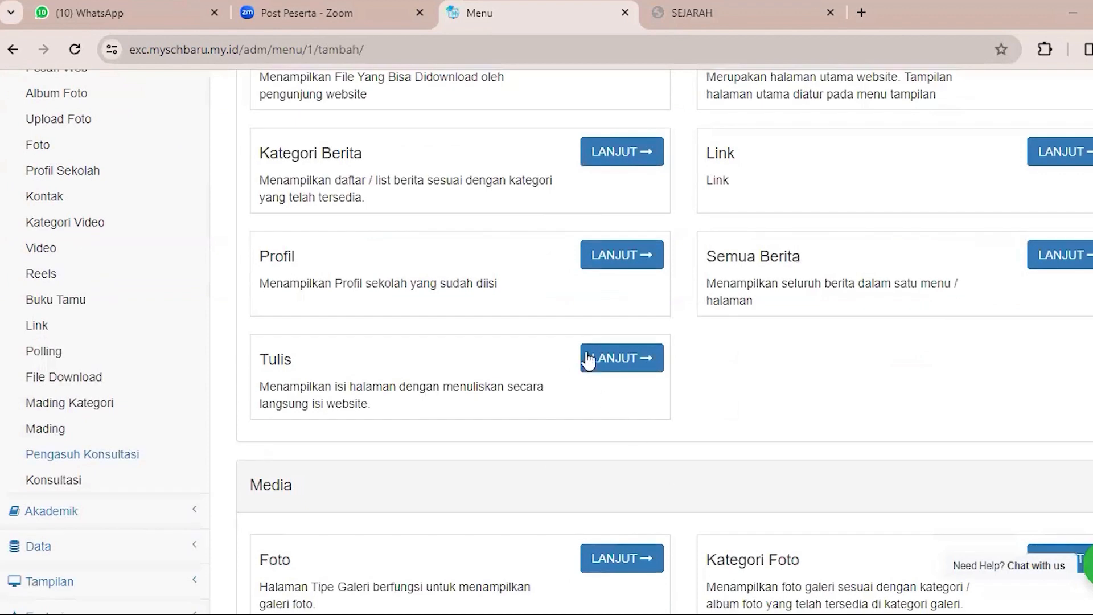
left_click(631, 367)
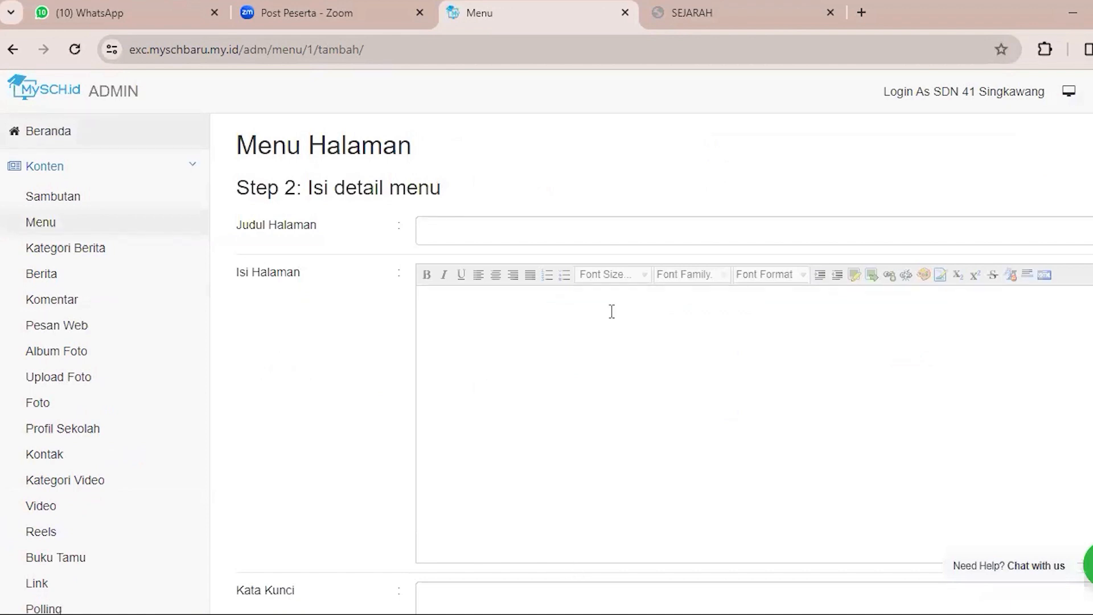
Title the page SEJARAH PRAMBANAN, enter "rdfhjjyfg" as its Isi Halaman, save it and return to the menu list.
left_click(484, 232)
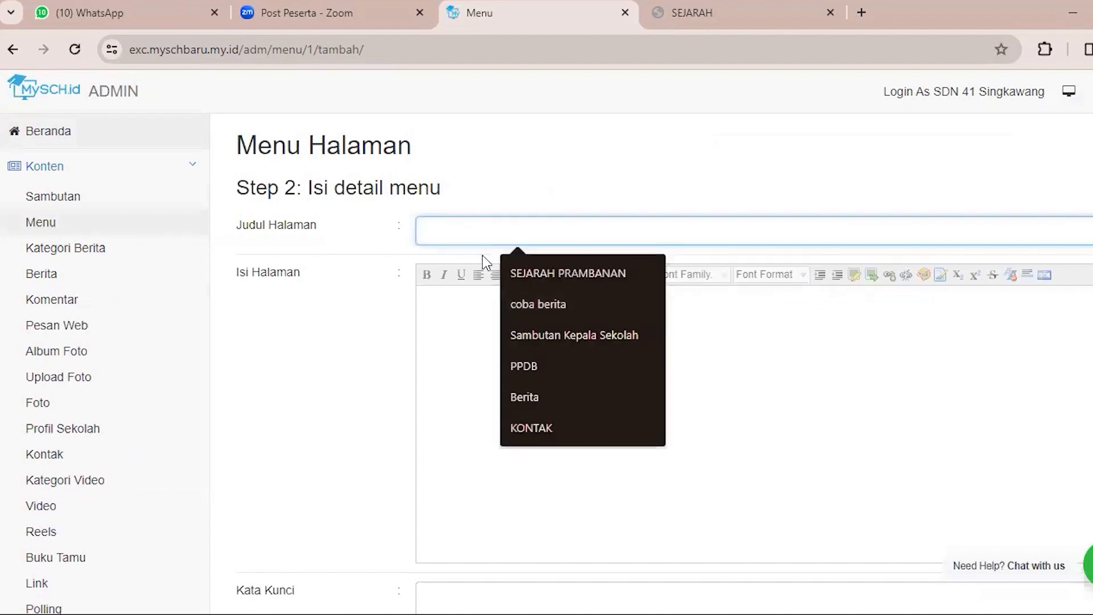
left_click(515, 279)
left_click(484, 320)
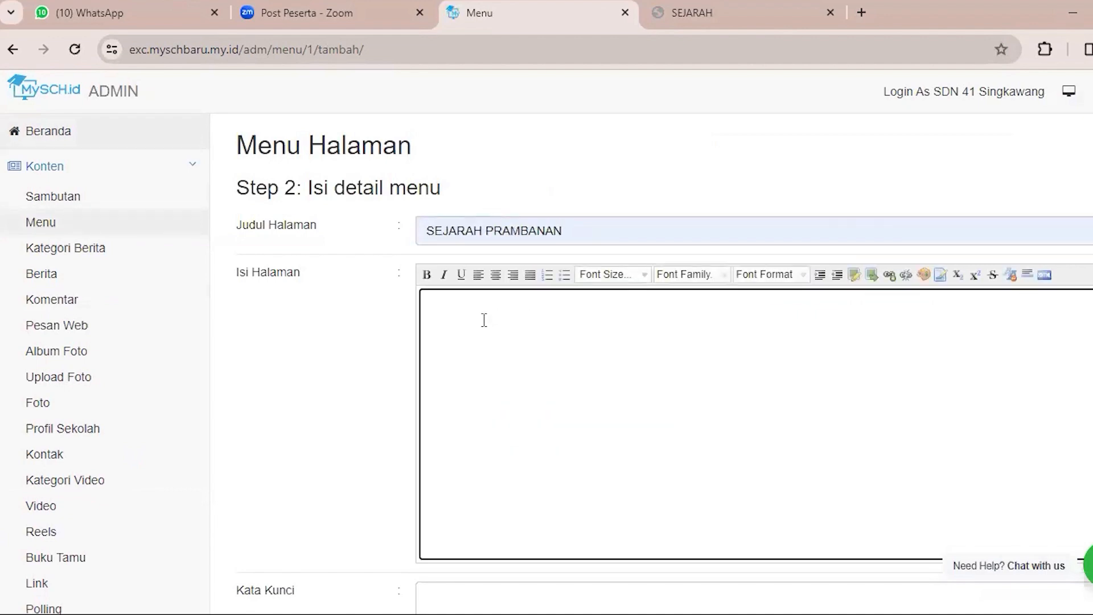
scroll(484, 320, "down", 5)
scroll(495, 251, "up", 4)
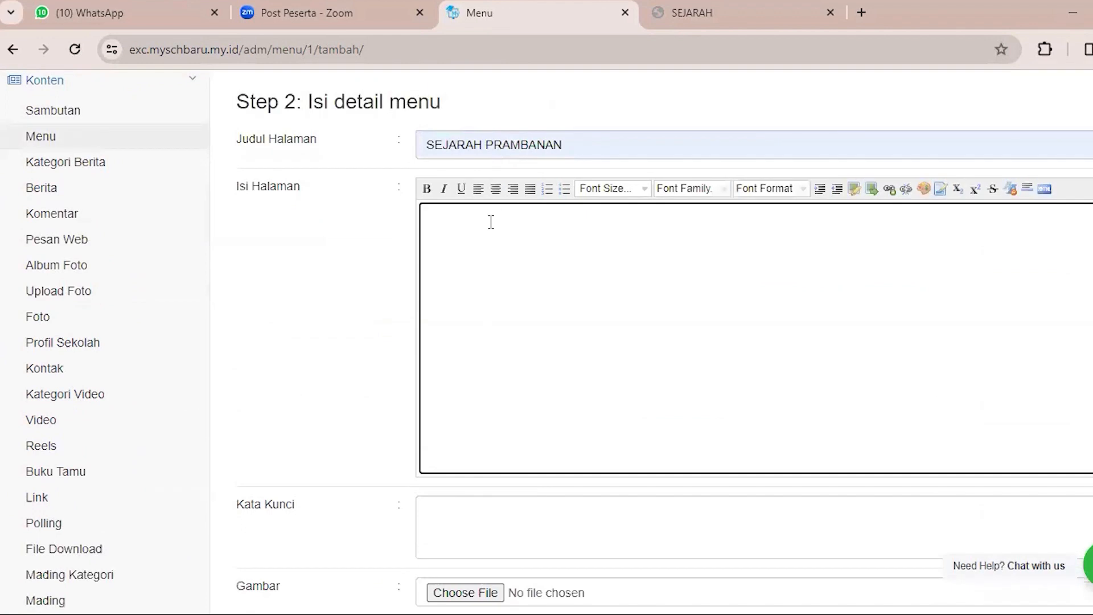
type("rdfhjjyfg")
scroll(491, 216, "down", 5)
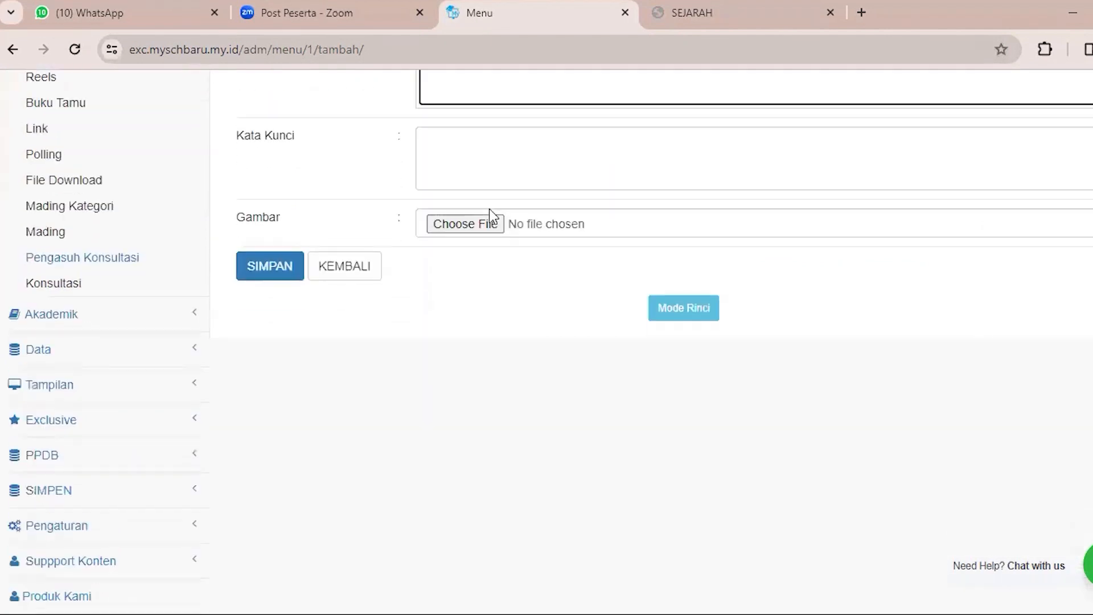
left_click(263, 270)
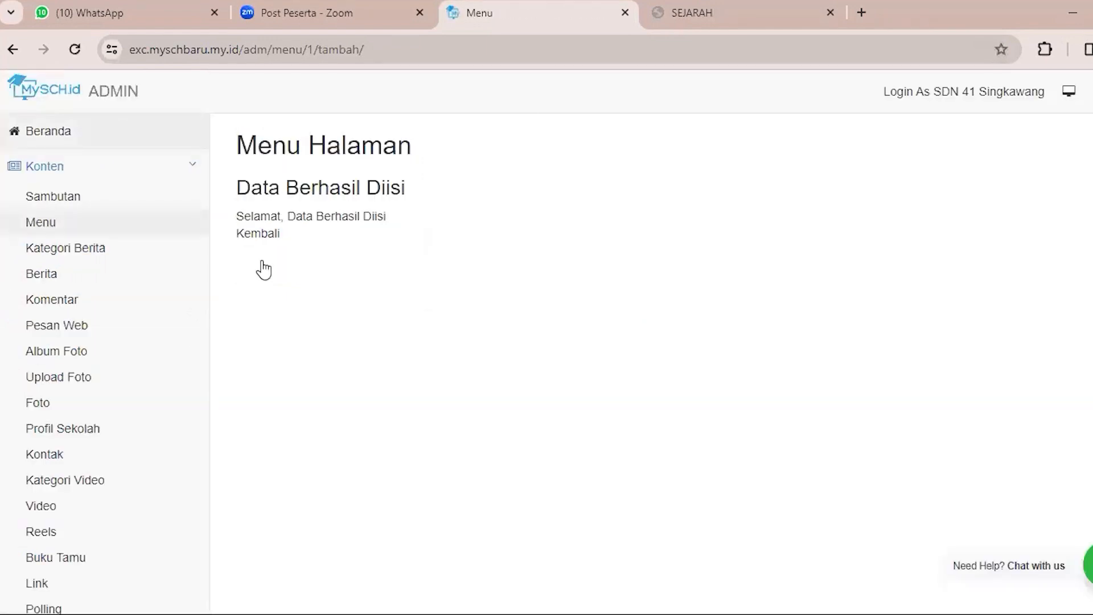
left_click(273, 235)
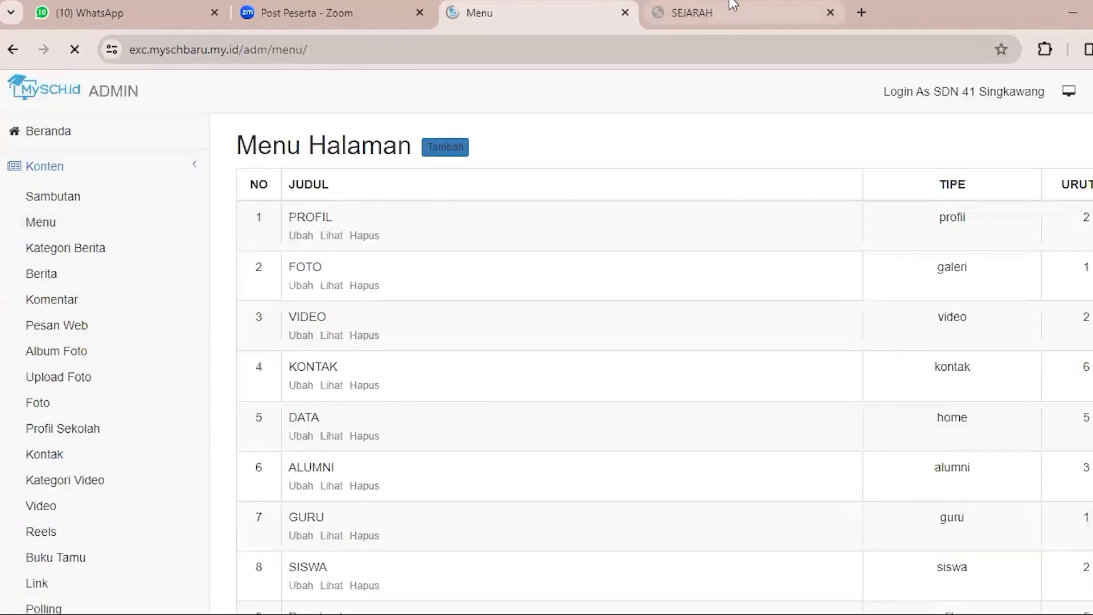
Reload the school website, open the SEJARAH PRAMBANAN page to check its content, and return to the admin panel.
left_click(641, 22)
key("F5")
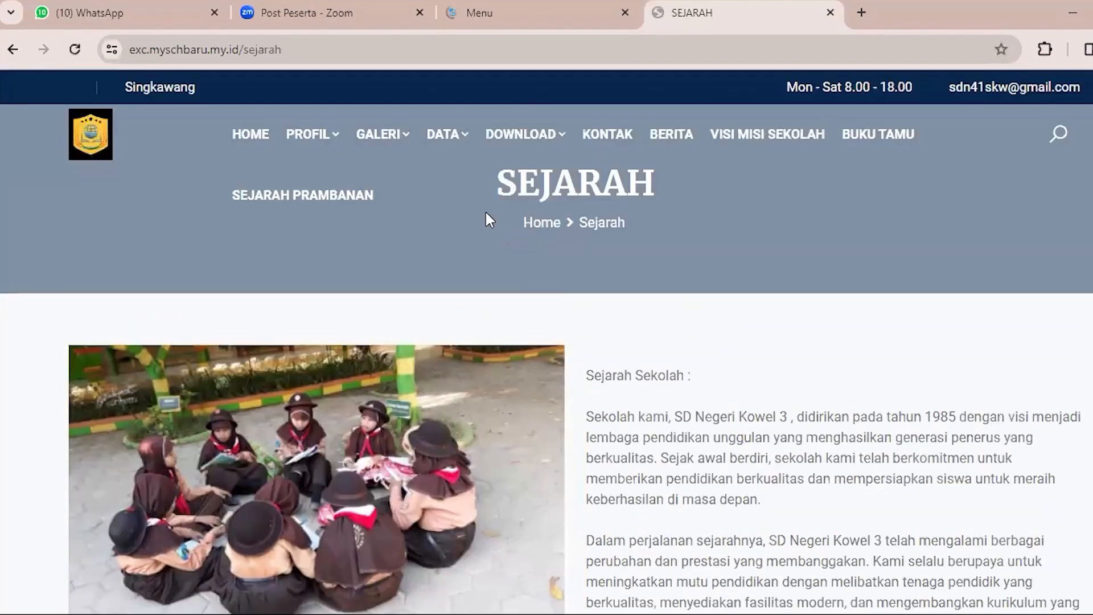
left_click(253, 204)
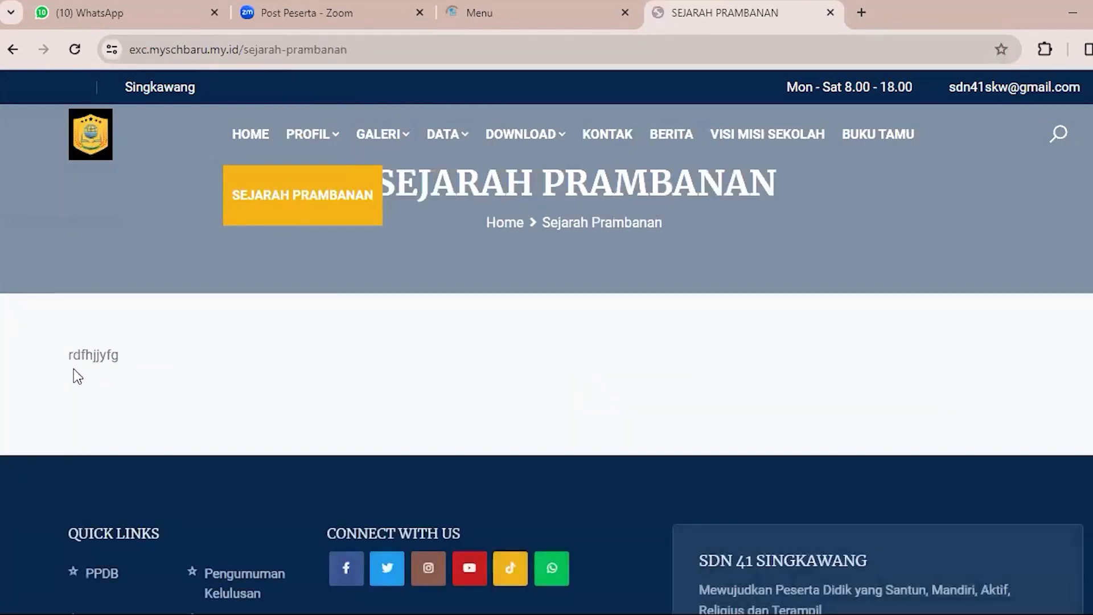
double_click(142, 357)
left_click(117, 371)
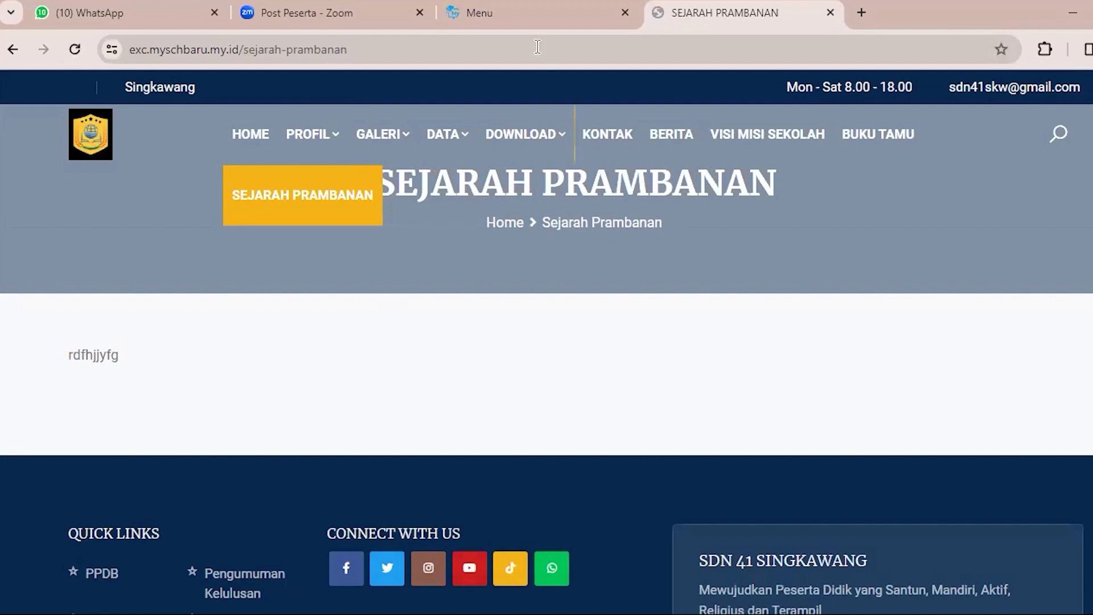
left_click(551, 3)
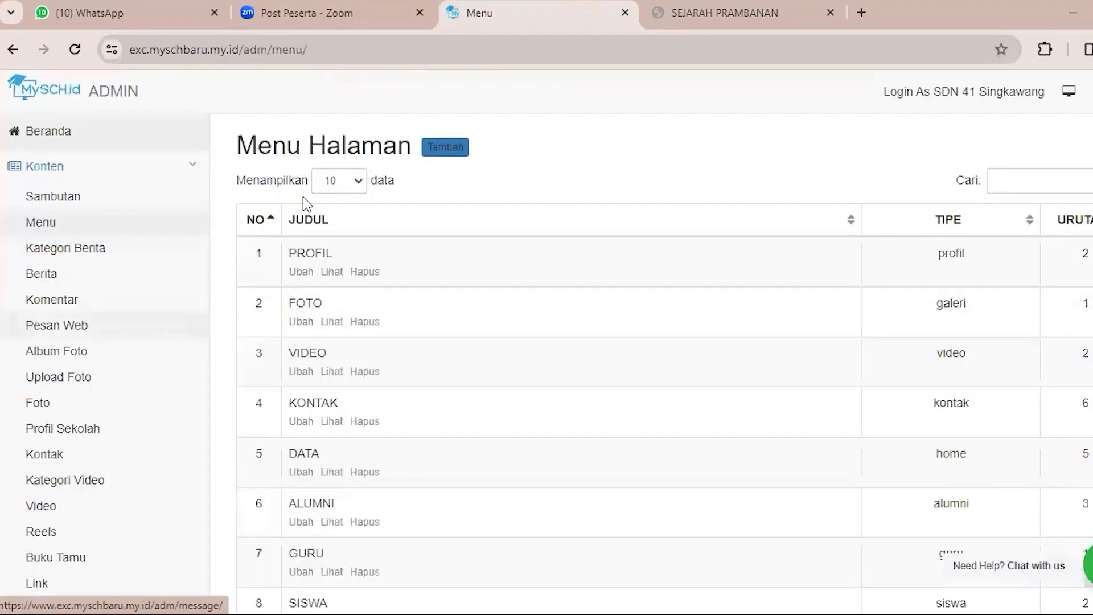
Open the form for adding a menu page and review the available types under Konten, Media and Interaksi.
left_click(445, 147)
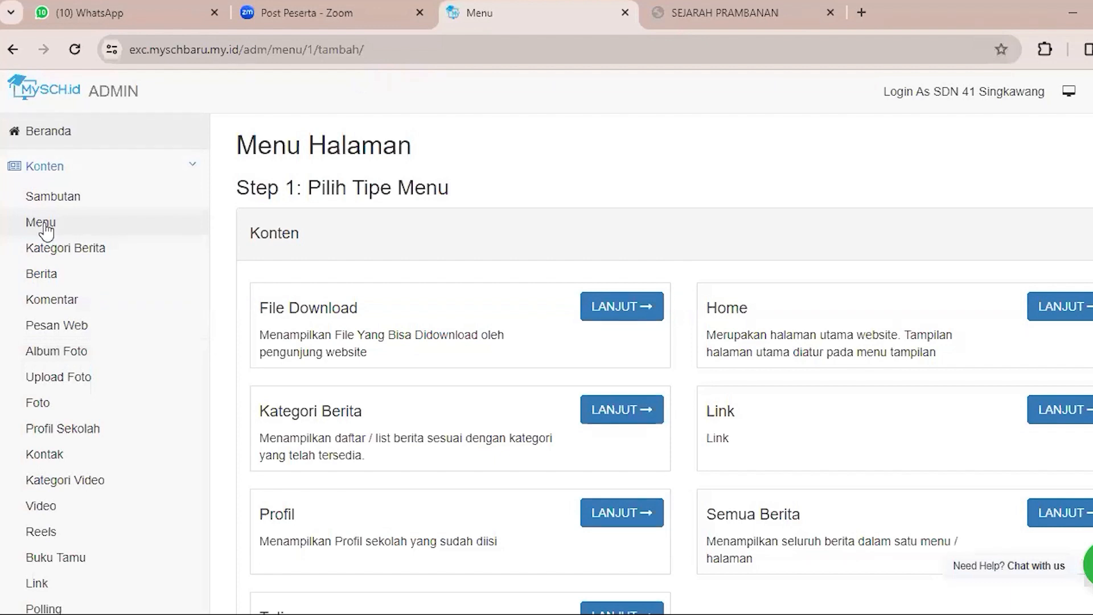
scroll(649, 307, "down", 4)
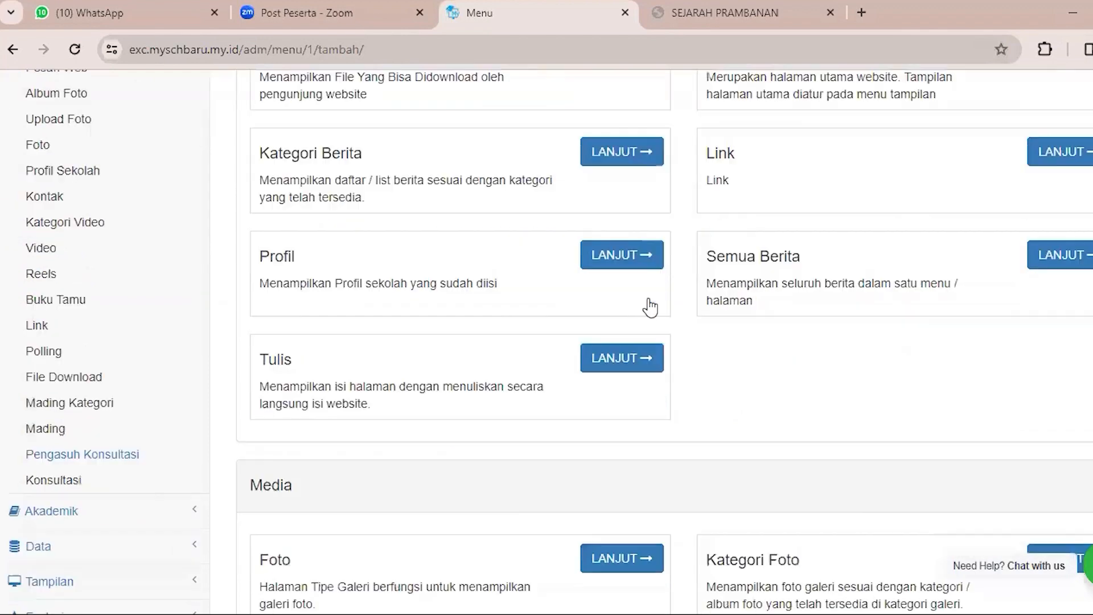
scroll(645, 316, "down", 7)
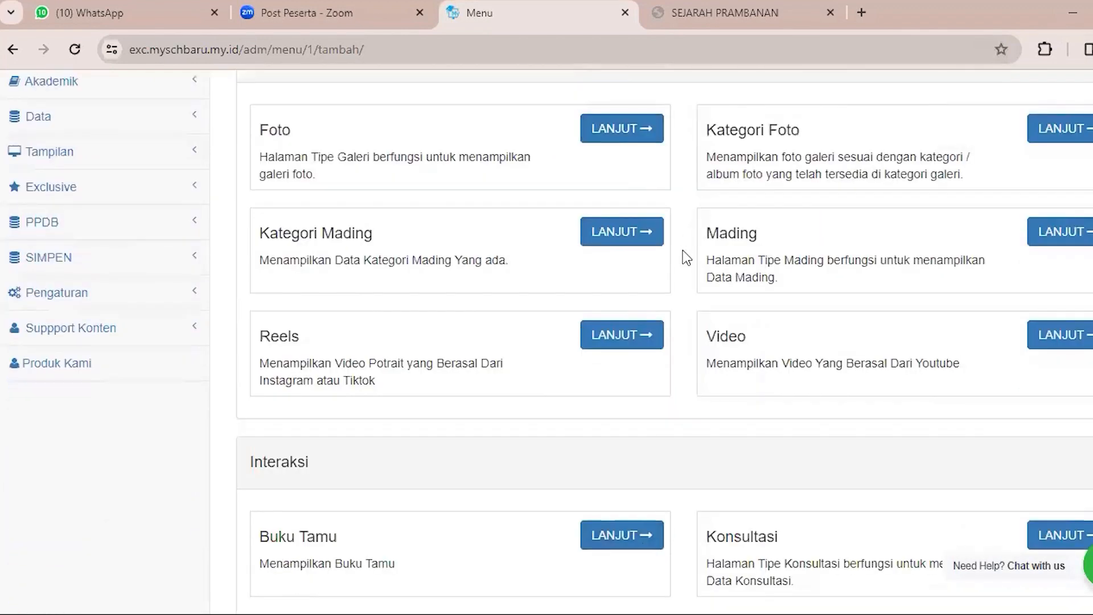
scroll(687, 261, "up", 4)
scroll(689, 266, "up", 7)
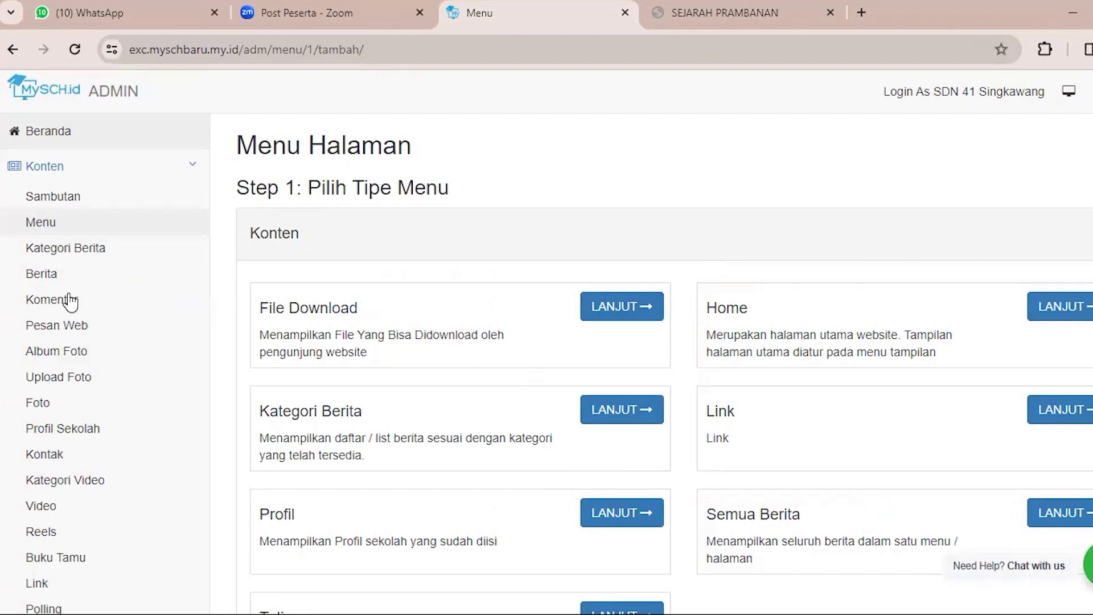
Open the Pesan Web section and look through the Foto list in the admin panel.
left_click(67, 325)
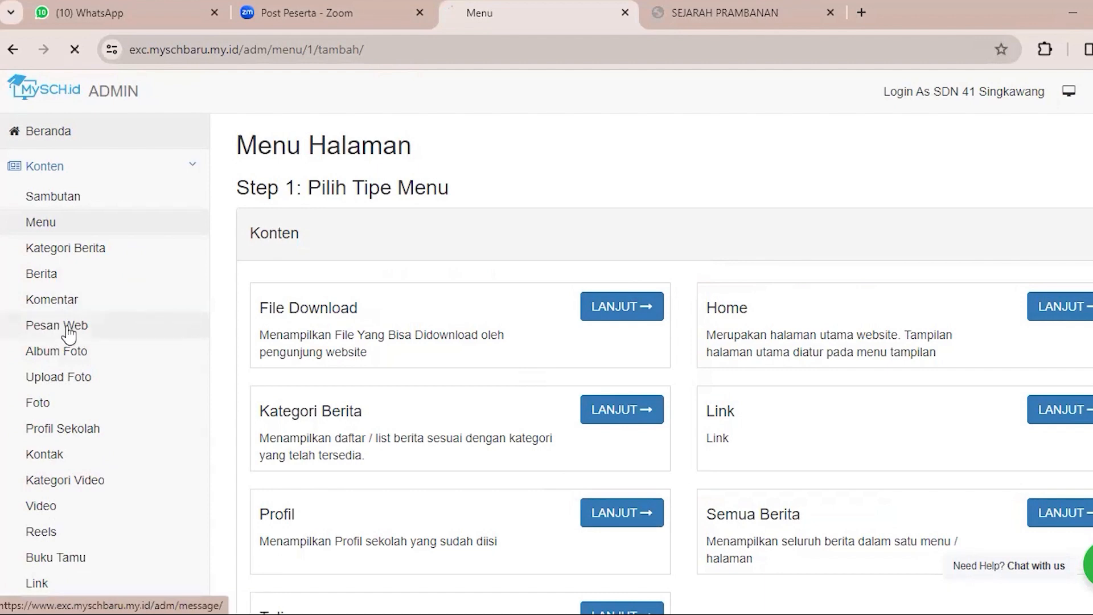
left_click(44, 404)
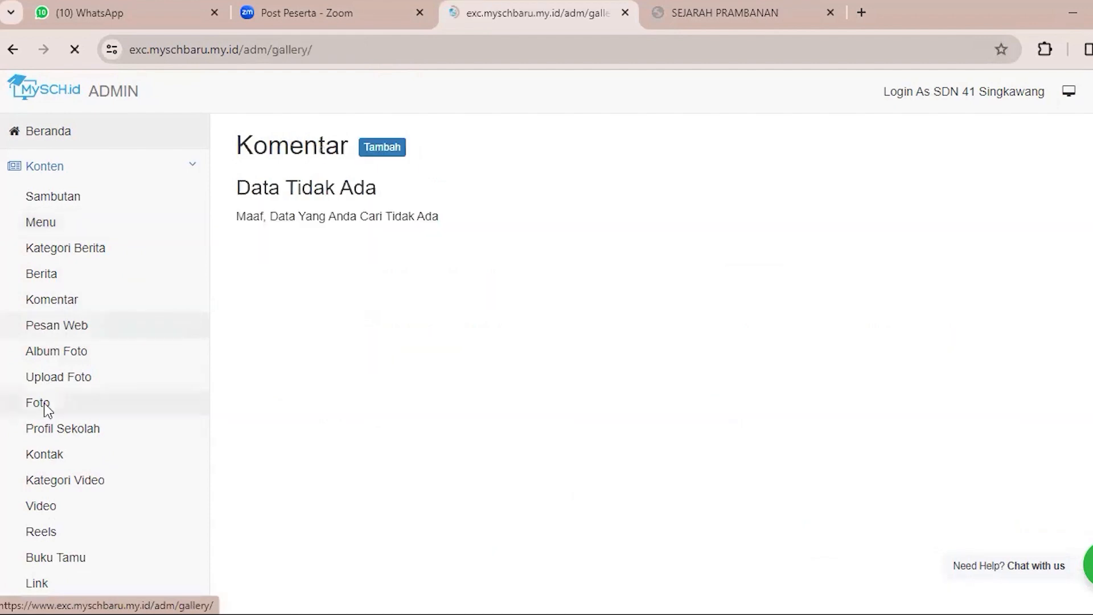
scroll(46, 410, "down", 5)
scroll(46, 410, "up", 5)
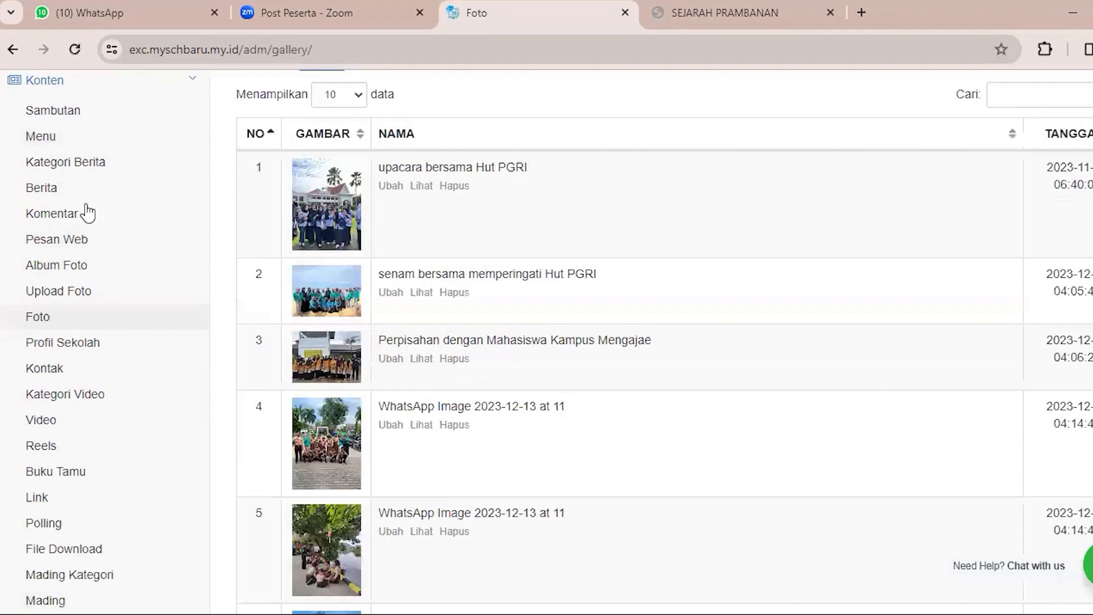
Return to the admin panel's Menu list, and switch to the school website to open its home page.
left_click(41, 136)
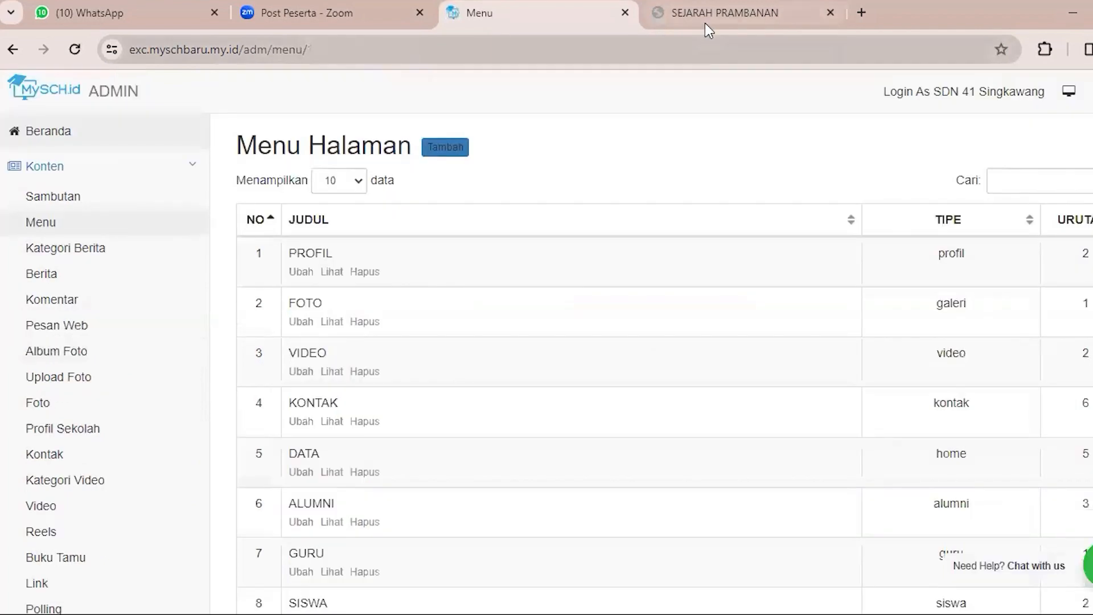
left_click(724, 13)
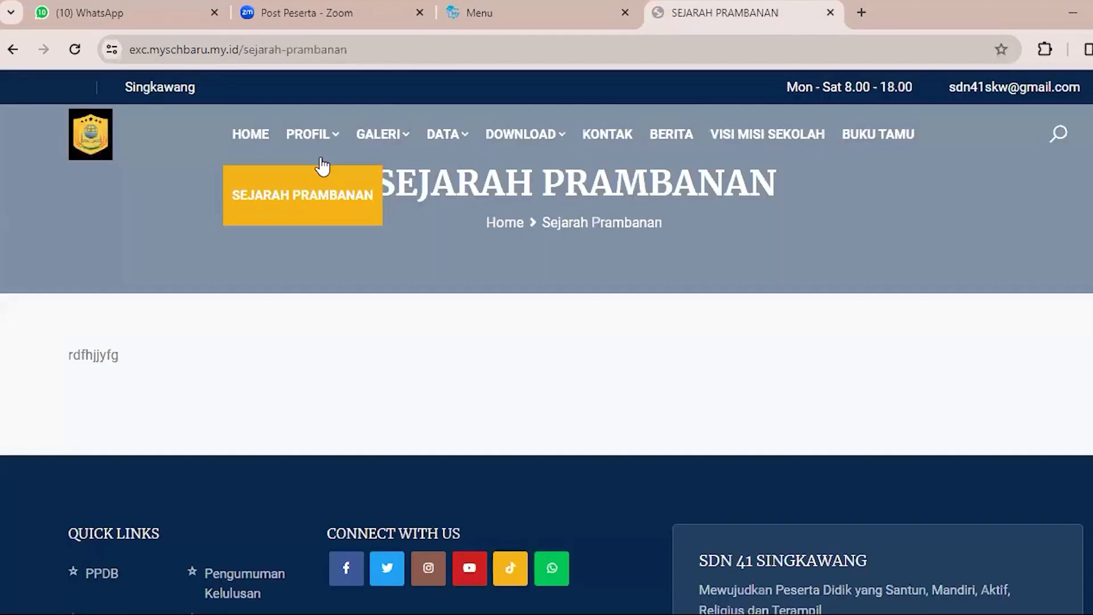
left_click(244, 135)
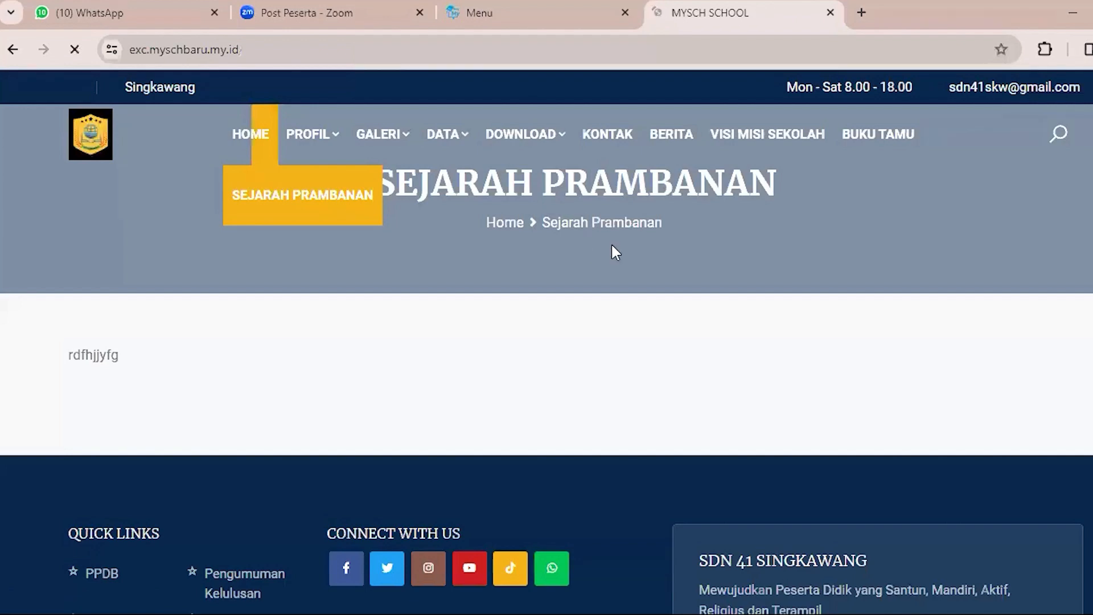